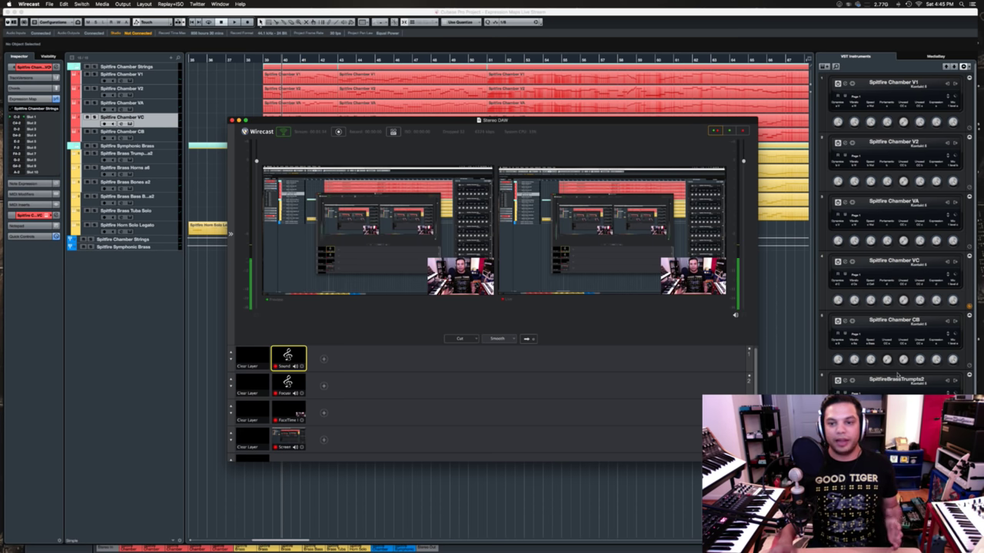
- Switch to the Cubase project and place the playhead at bar 35, where the Spitfire Horn Solo Legato part starts
{"action": "left_click", "coordinate": [779, 345]}
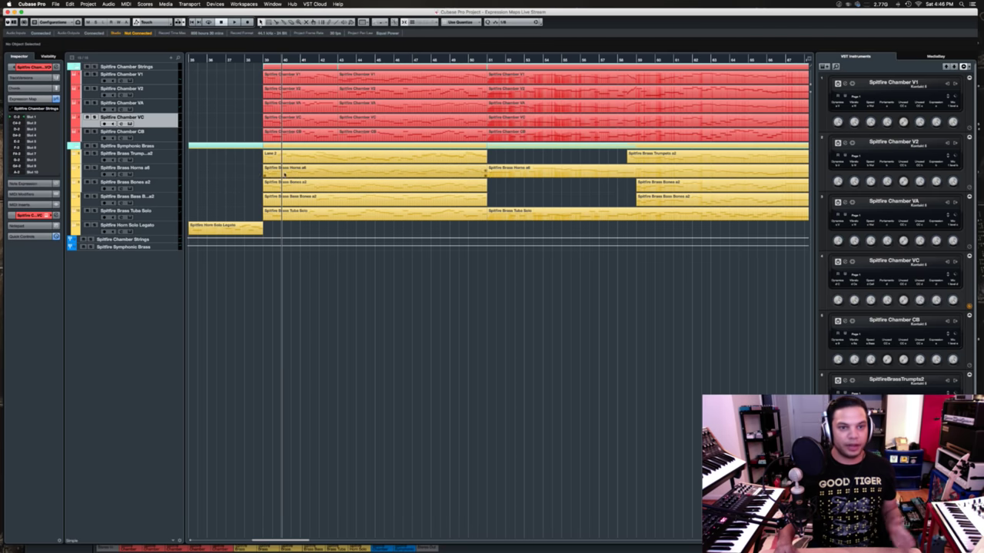
{"action": "scroll", "coordinate": [295, 175], "scroll_direction": "left", "scroll_amount": 5}
{"action": "scroll", "coordinate": [269, 169], "scroll_direction": "right", "scroll_amount": 8}
{"action": "scroll", "coordinate": [241, 164], "scroll_direction": "left", "scroll_amount": 5}
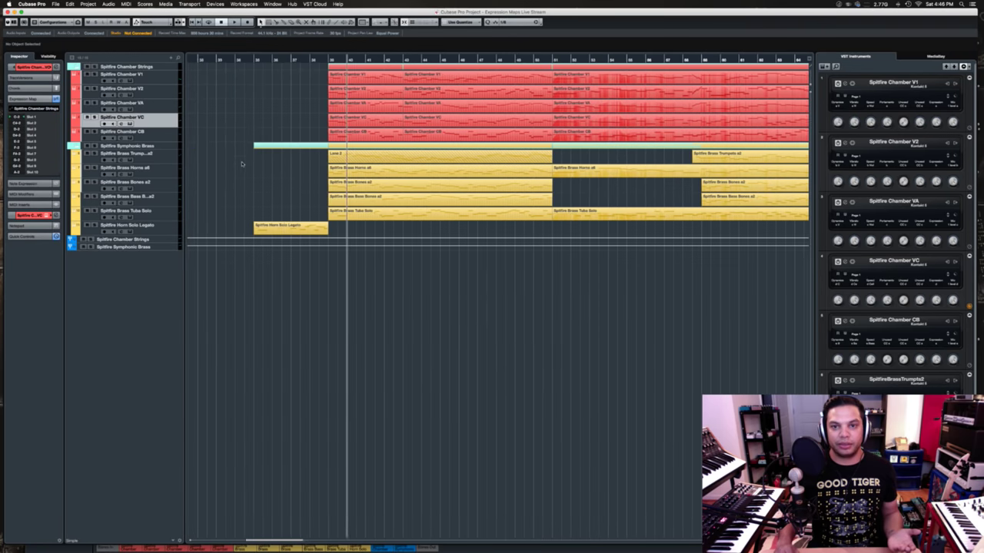
{"action": "scroll", "coordinate": [241, 164], "scroll_direction": "right", "scroll_amount": 6}
{"action": "scroll", "coordinate": [241, 164], "scroll_direction": "left", "scroll_amount": 8}
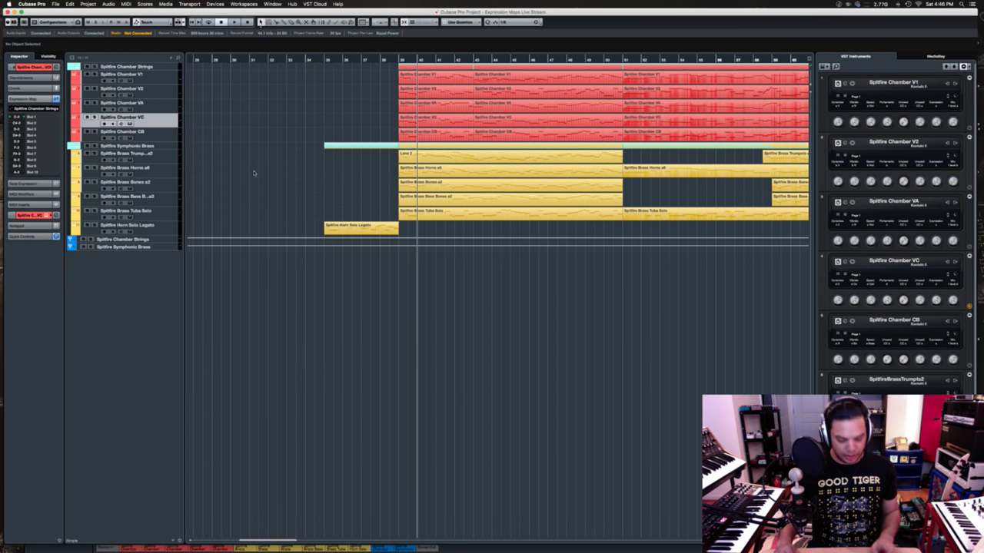
{"action": "scroll", "coordinate": [253, 171], "scroll_direction": "right", "scroll_amount": 6}
{"action": "scroll", "coordinate": [254, 174], "scroll_direction": "left", "scroll_amount": 6}
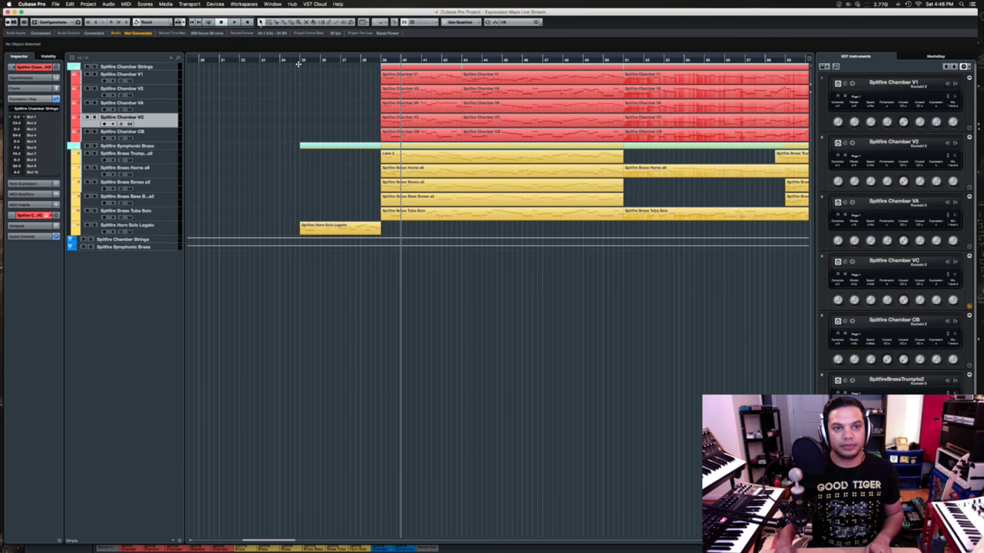
{"action": "left_click", "coordinate": [298, 63]}
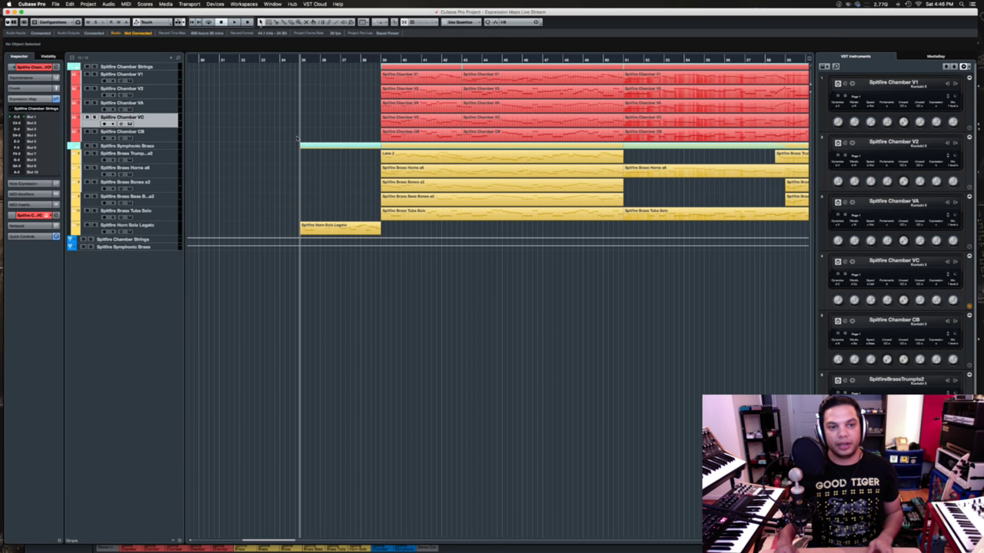
- Inspect the Kontakt instrument of Spitfire Chamber V1 with its loaded violin articulations, and close it
{"action": "scroll", "coordinate": [296, 138], "scroll_direction": "right", "scroll_amount": 7}
{"action": "scroll", "coordinate": [296, 138], "scroll_direction": "left", "scroll_amount": 4}
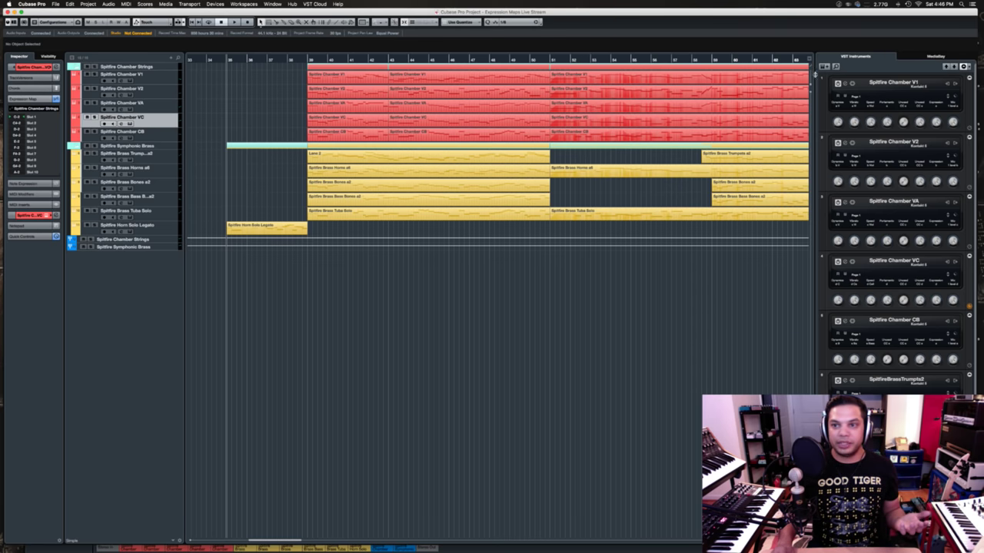
{"action": "left_click", "coordinate": [844, 84]}
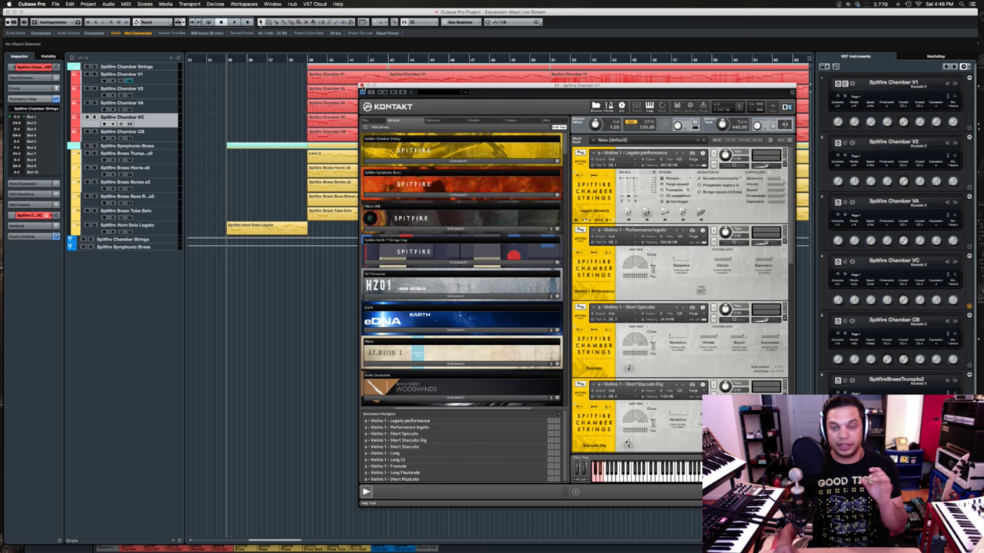
{"action": "left_click", "coordinate": [844, 83]}
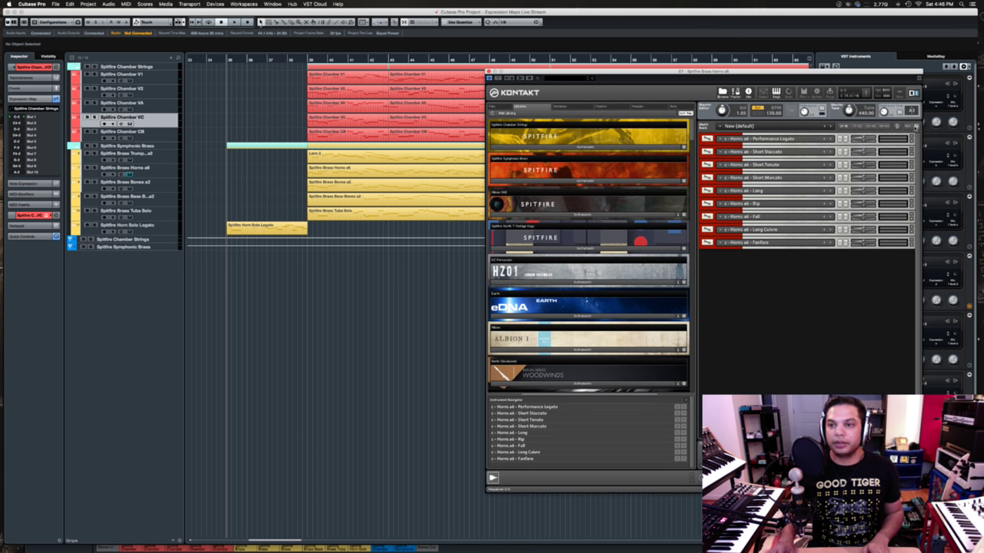
- Expand the Horns a6 articulations in the Spitfire Brass Horns a6 Kontakt instrument, collapse them again and close the instrument
{"action": "left_click", "coordinate": [916, 126]}
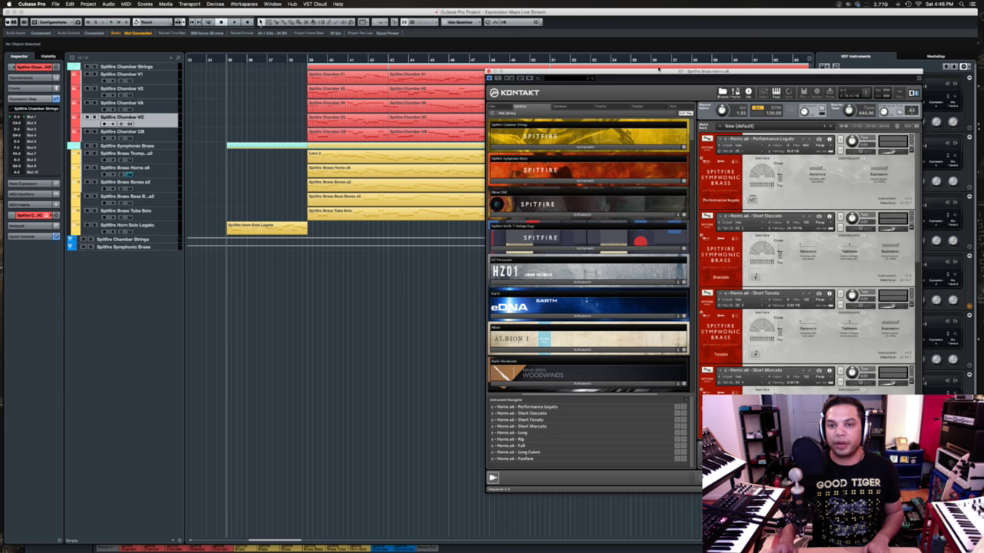
{"action": "left_click_drag", "start_coordinate": [662, 73], "coordinate": [589, 73]}
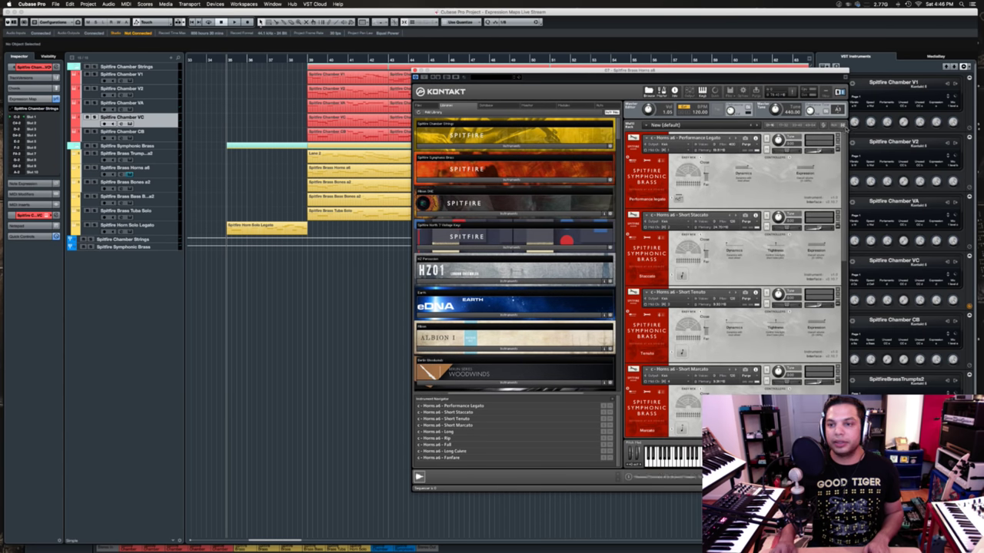
{"action": "left_click", "coordinate": [843, 125]}
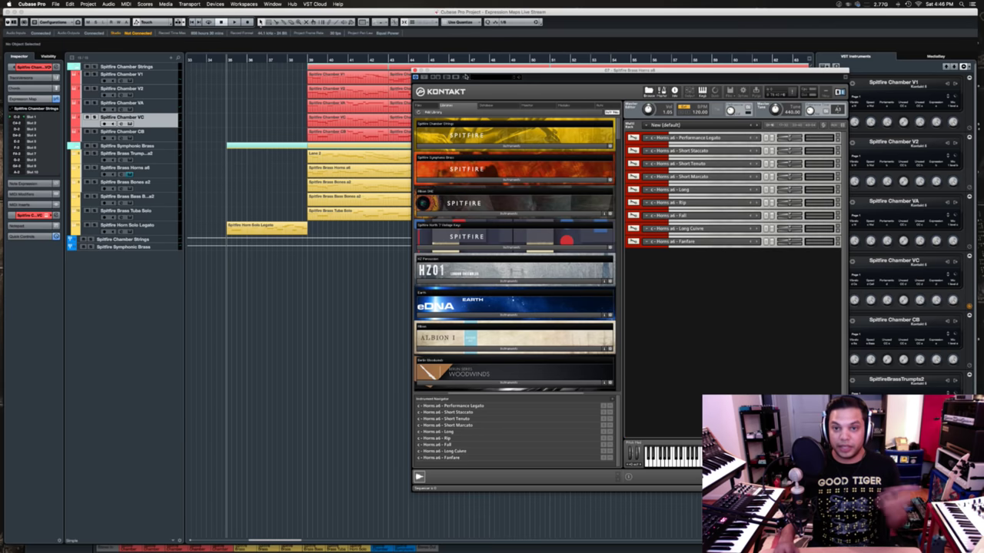
{"action": "key", "text": "super+w"}
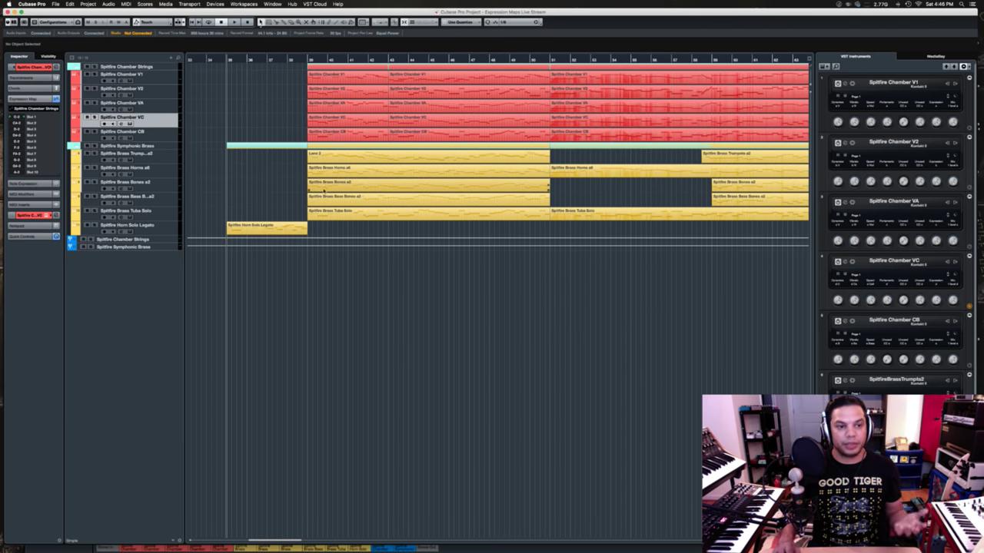
- Play the arrangement from bar 35 and open the string and brass parts starting at bar 51 together in the Key Editor
{"action": "scroll", "coordinate": [238, 212], "scroll_direction": "right", "scroll_amount": 3}
{"action": "scroll", "coordinate": [241, 210], "scroll_direction": "left", "scroll_amount": 4}
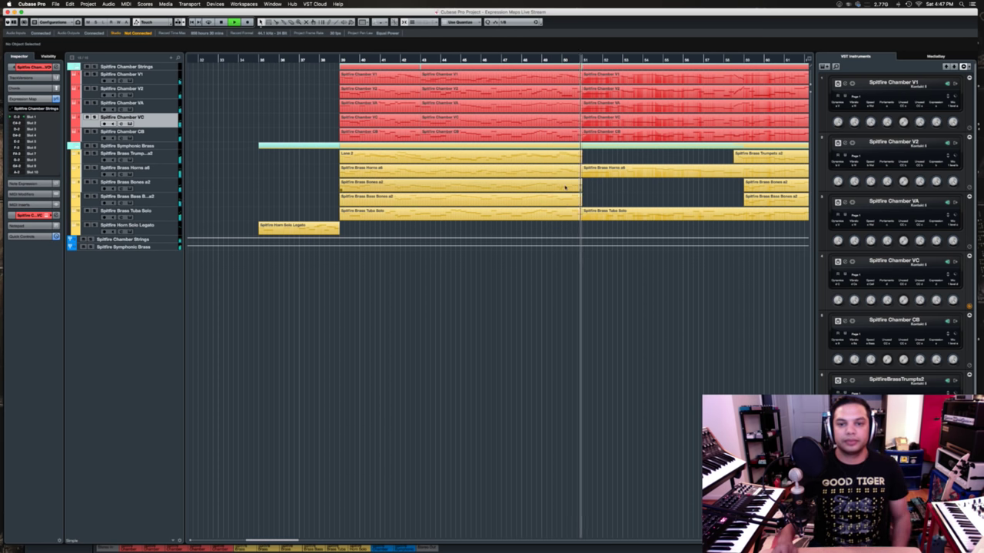
{"action": "scroll", "coordinate": [565, 187], "scroll_direction": "right", "scroll_amount": 5}
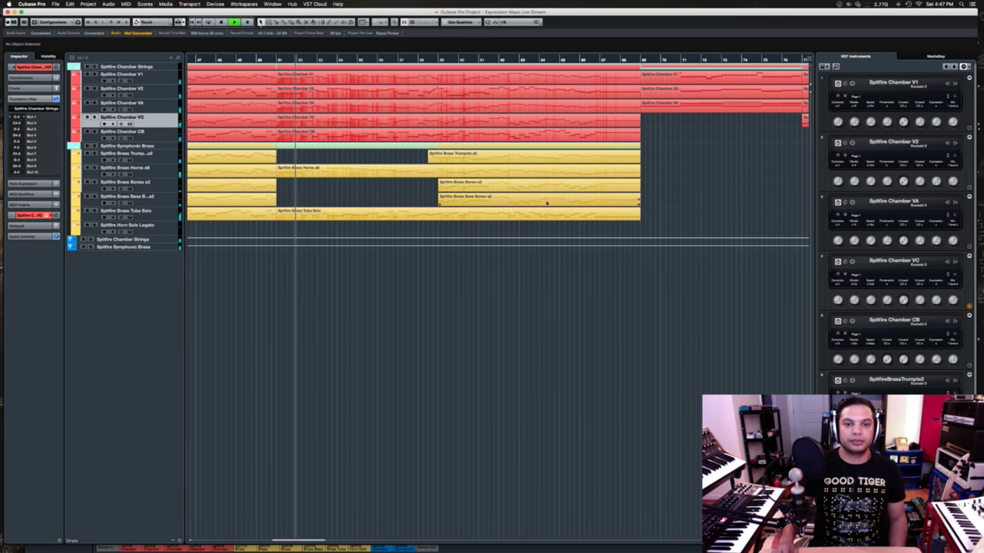
{"action": "left_click_drag", "start_coordinate": [348, 226], "coordinate": [603, 79]}
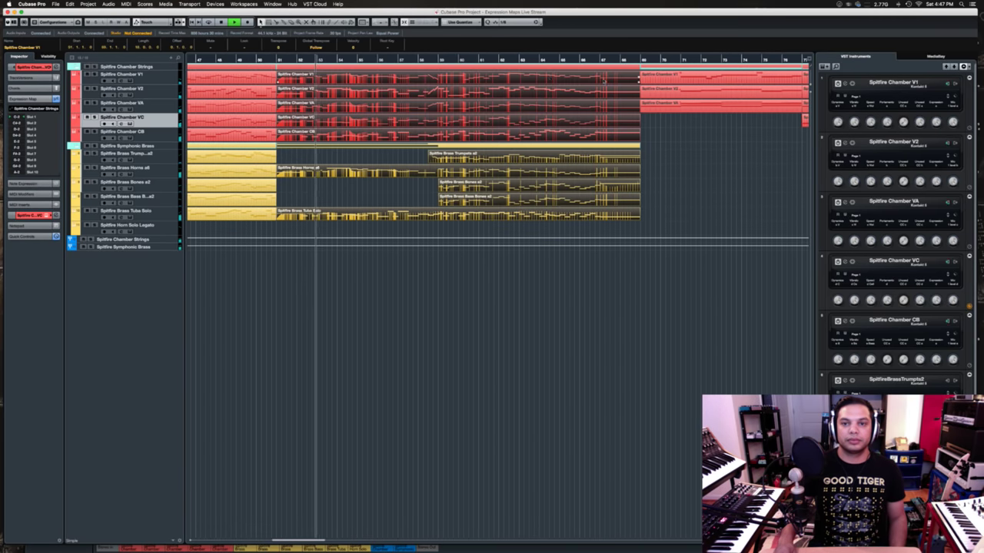
{"action": "double_click", "coordinate": [550, 81]}
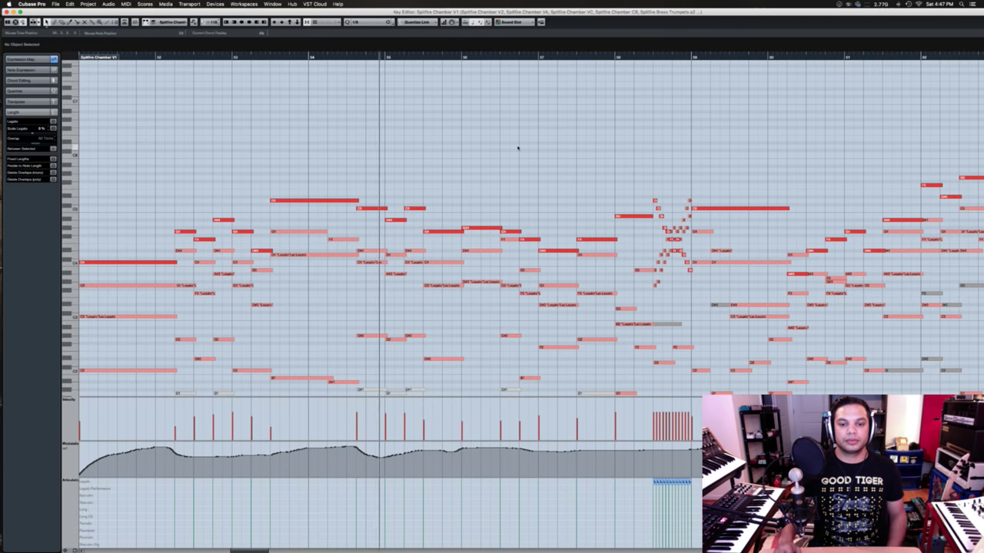
- Follow the combined string and brass notes in the Key Editor during playback up to bar 69, and close the editor
{"action": "key", "text": "g"}
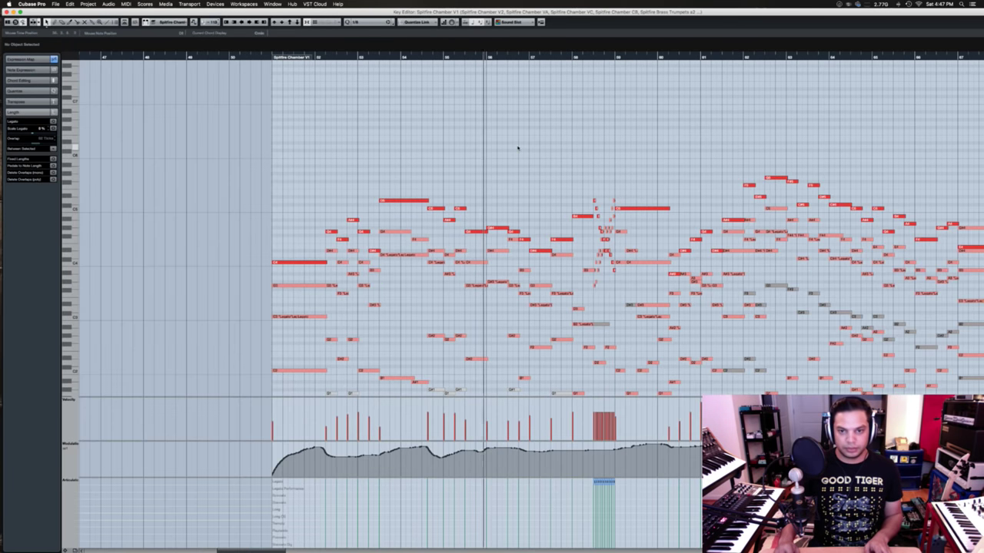
{"action": "scroll", "coordinate": [517, 147], "scroll_direction": "right", "scroll_amount": 5}
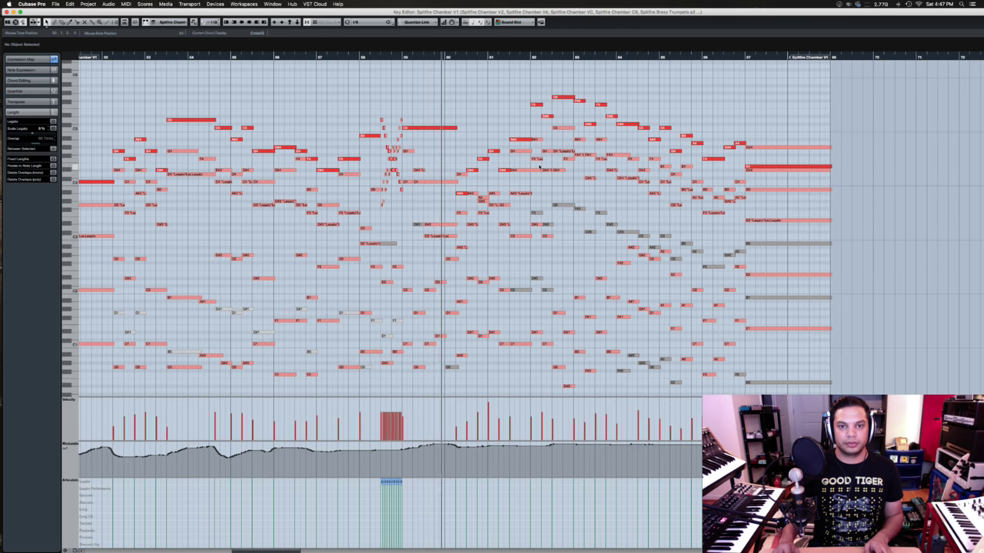
{"action": "scroll", "coordinate": [538, 166], "scroll_direction": "right", "scroll_amount": 3}
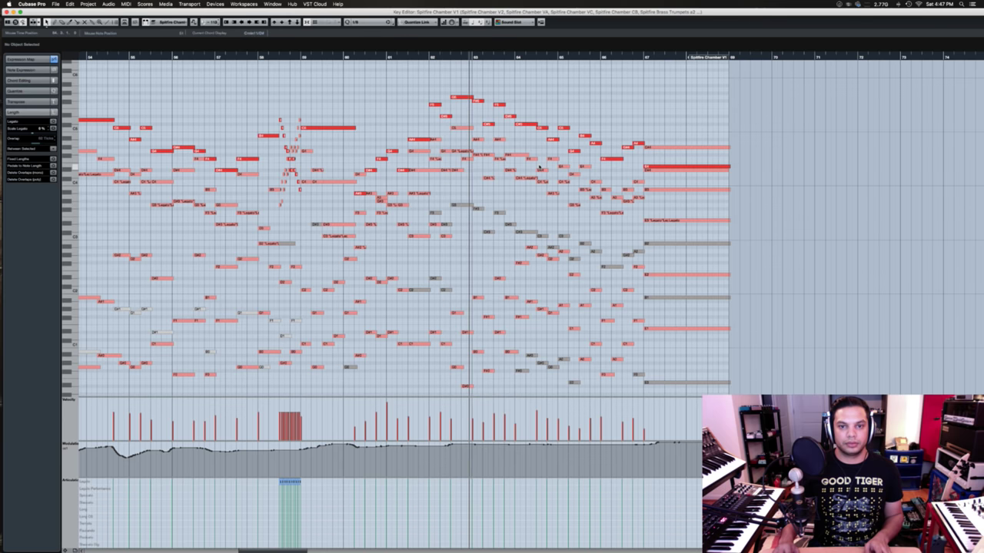
{"action": "scroll", "coordinate": [539, 166], "scroll_direction": "right", "scroll_amount": 6}
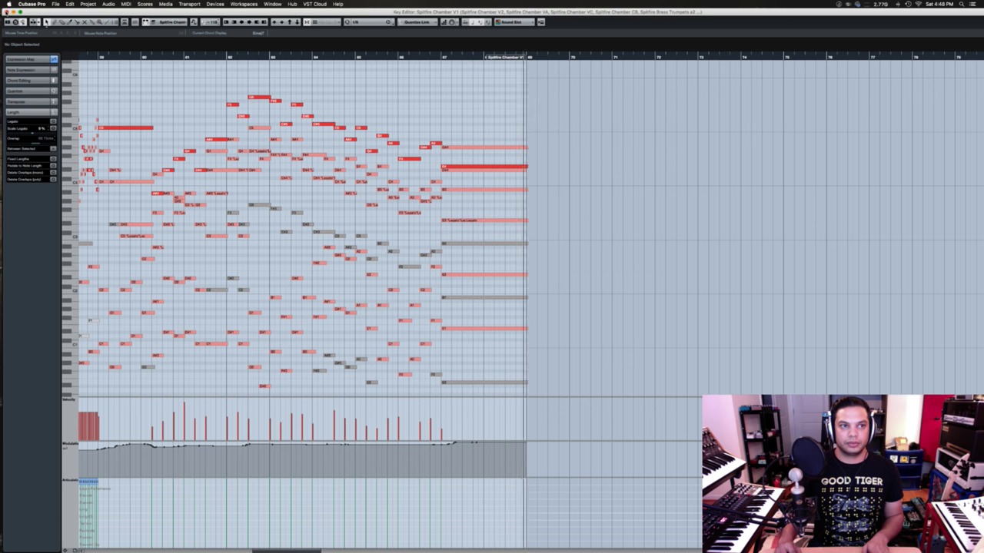
{"action": "key", "text": "super+w"}
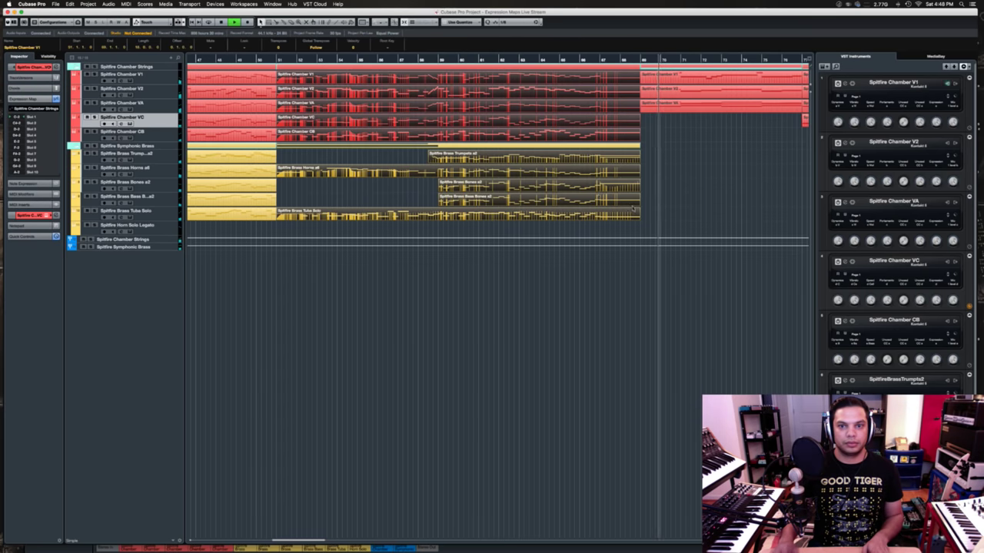
- Open the string parts from bar 69 onward in the Key Editor, follow them to the end, stop playback and close the editor
{"action": "key", "text": "g"}
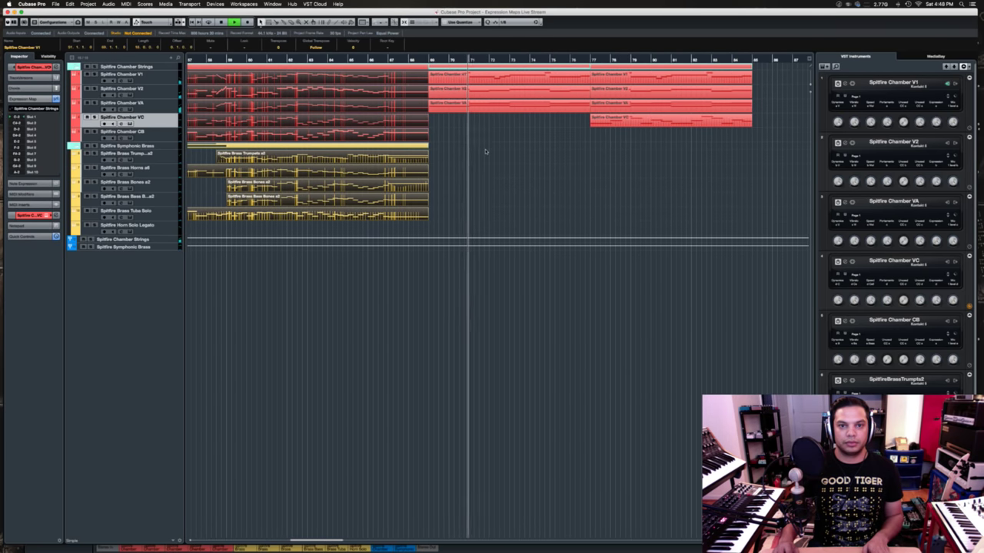
{"action": "left_click_drag", "start_coordinate": [477, 143], "coordinate": [722, 96]}
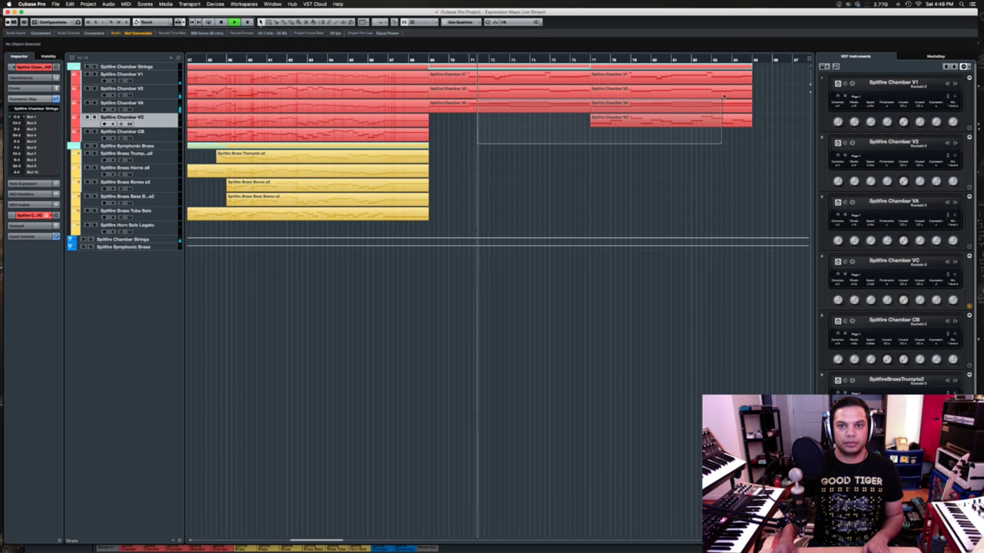
{"action": "double_click", "coordinate": [555, 82]}
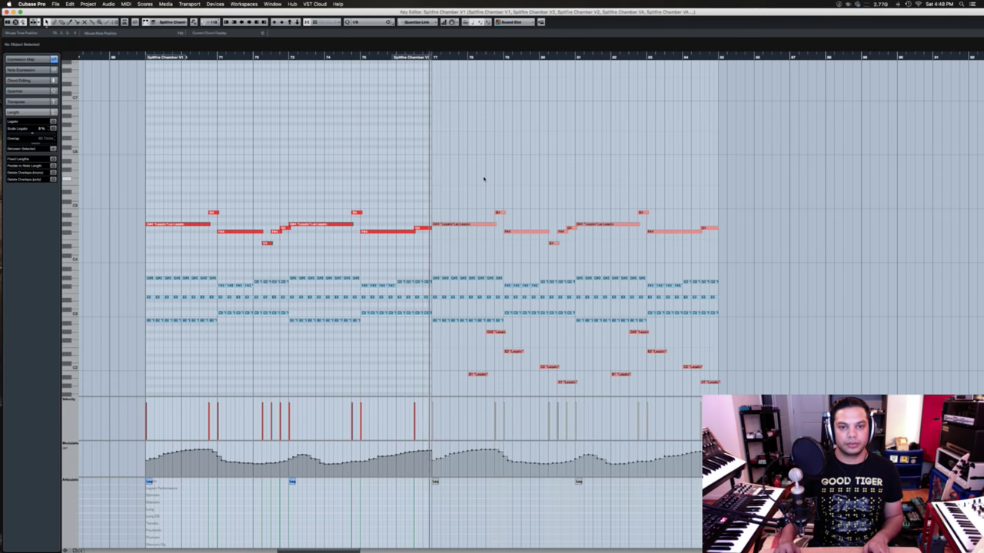
{"action": "scroll", "coordinate": [483, 179], "scroll_direction": "down", "scroll_amount": 3}
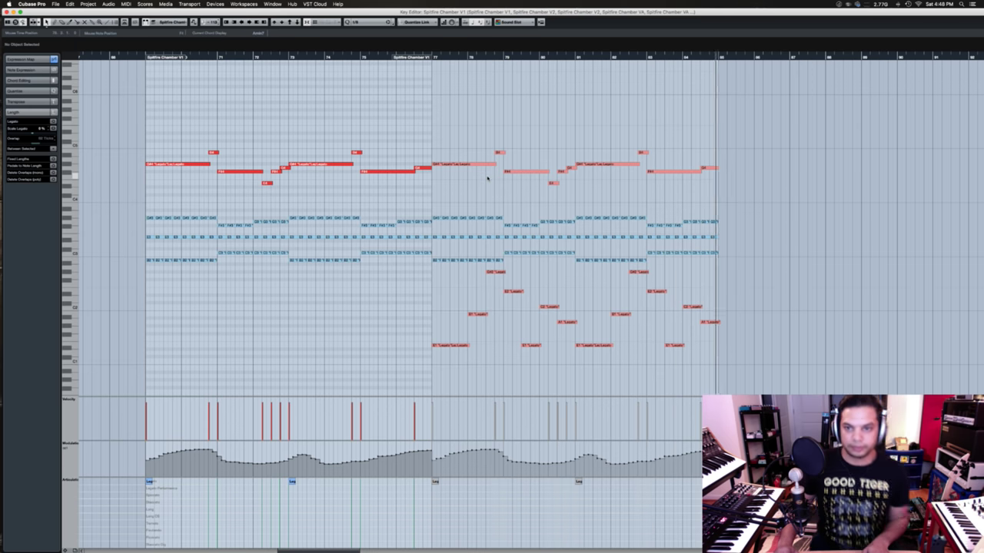
{"action": "key", "text": "space"}
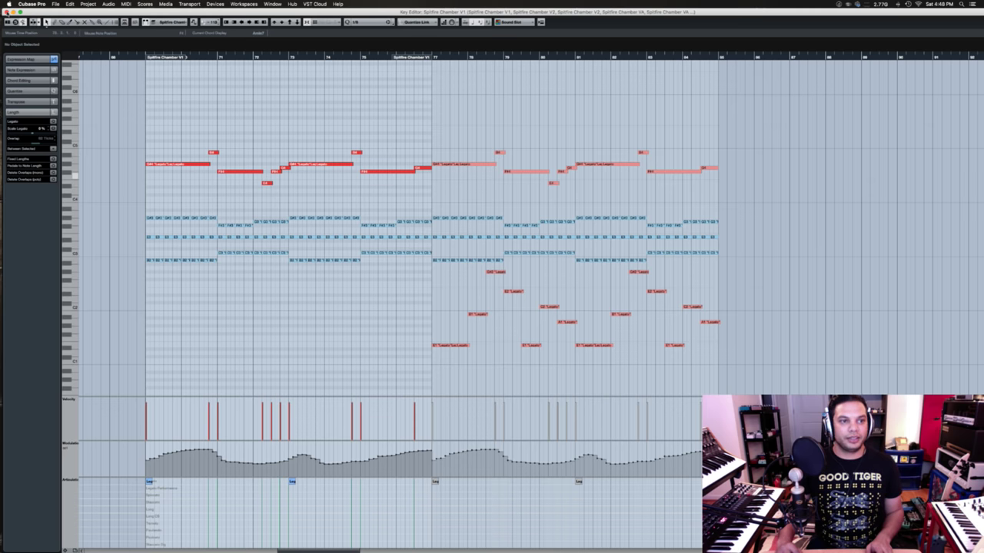
{"action": "key", "text": "Return"}
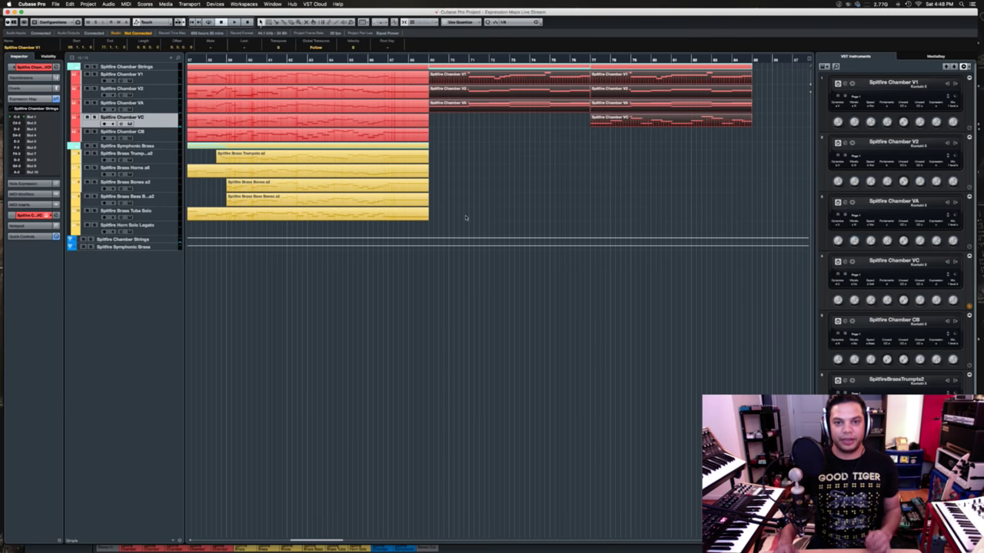
- Save the project with the whole arrangement in view and clear the event selection
{"action": "scroll", "coordinate": [465, 217], "scroll_direction": "up", "scroll_amount": 5}
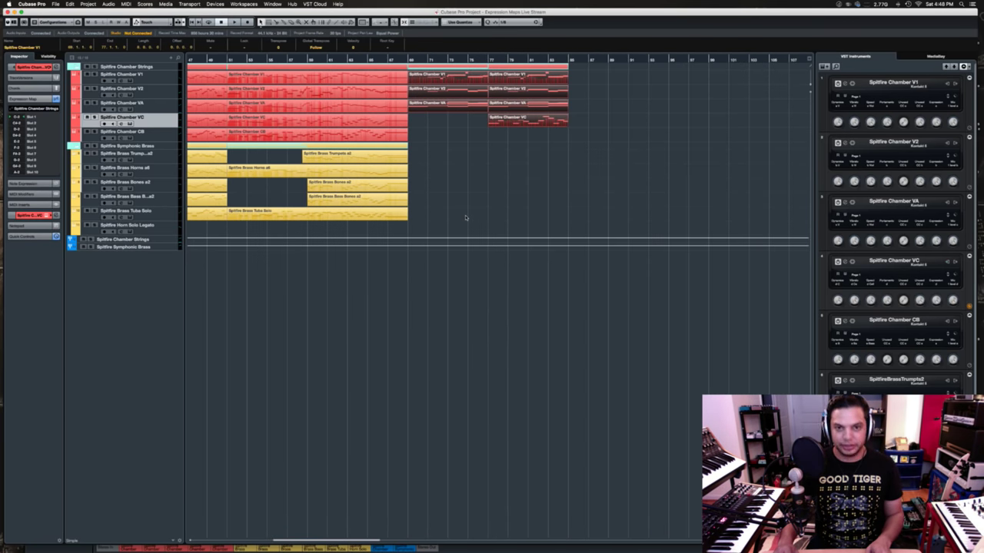
{"action": "scroll", "coordinate": [464, 217], "scroll_direction": "left", "scroll_amount": 3}
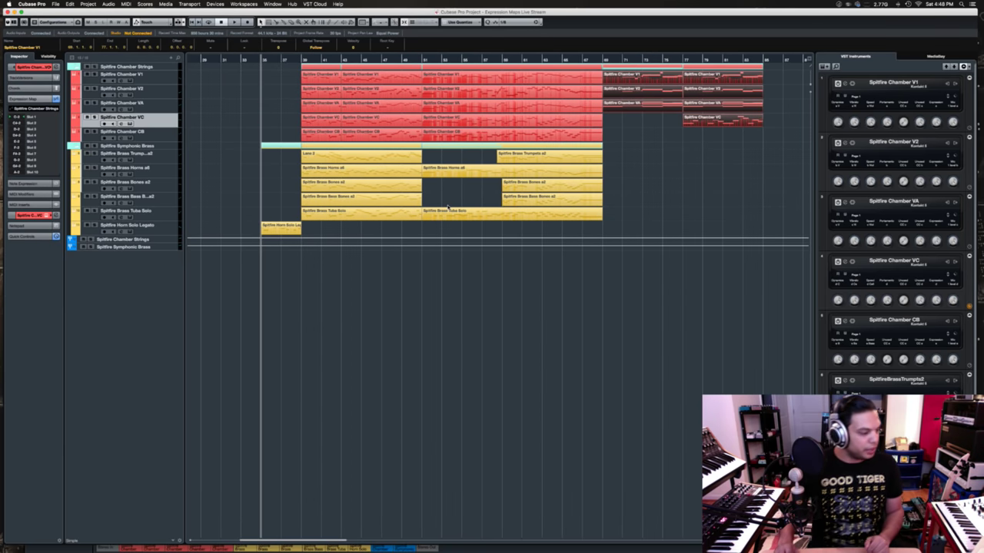
{"action": "key", "text": "super+s"}
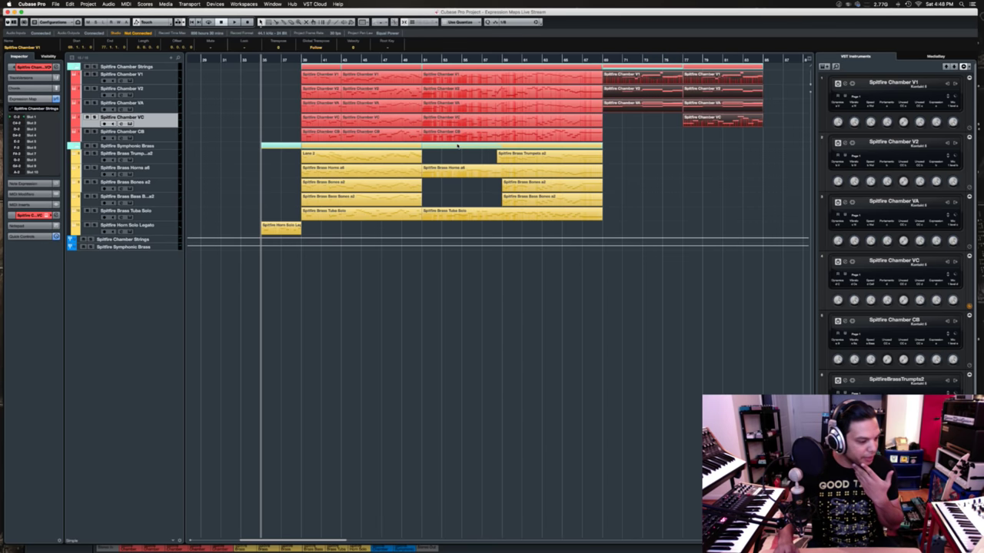
{"action": "left_click", "coordinate": [617, 128]}
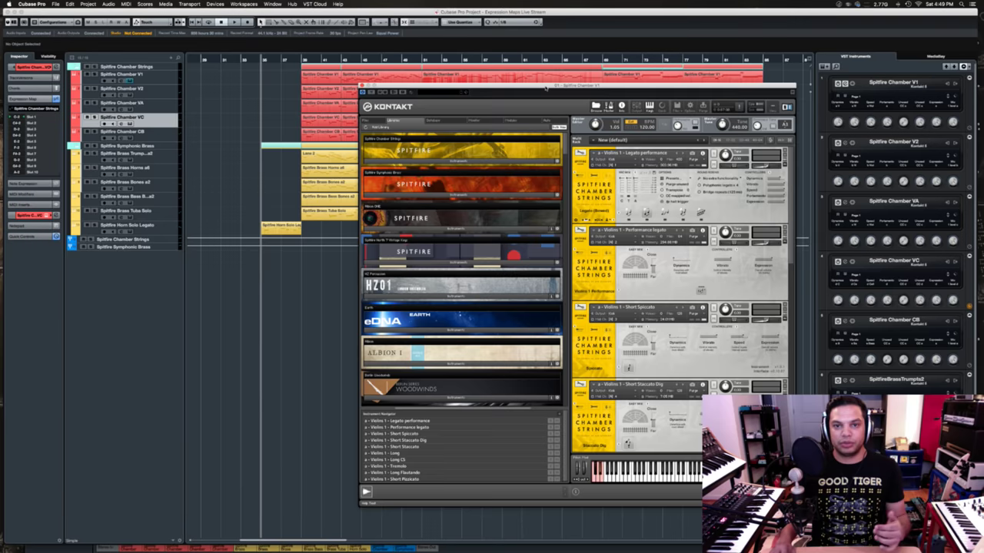
- Record-enable and solo the Spitfire Chamber V1 track, closing its Kontakt instrument window
{"action": "left_click_drag", "start_coordinate": [546, 88], "coordinate": [476, 86]}
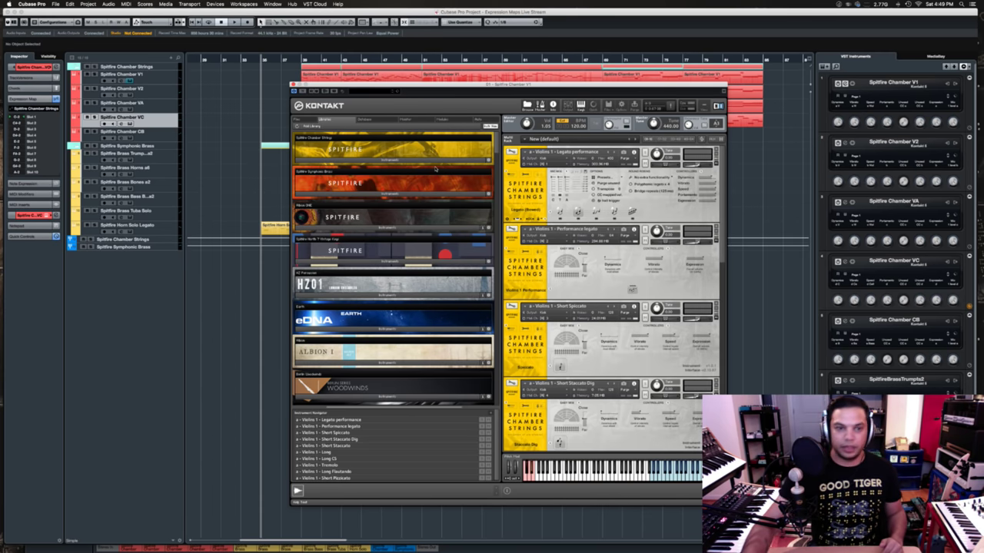
{"action": "left_click", "coordinate": [104, 81]}
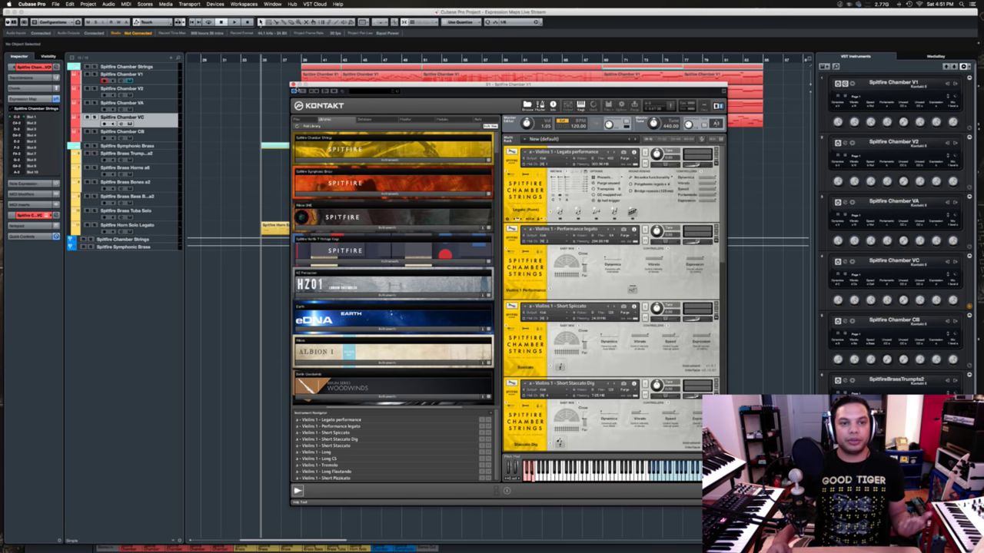
{"action": "left_click", "coordinate": [293, 84]}
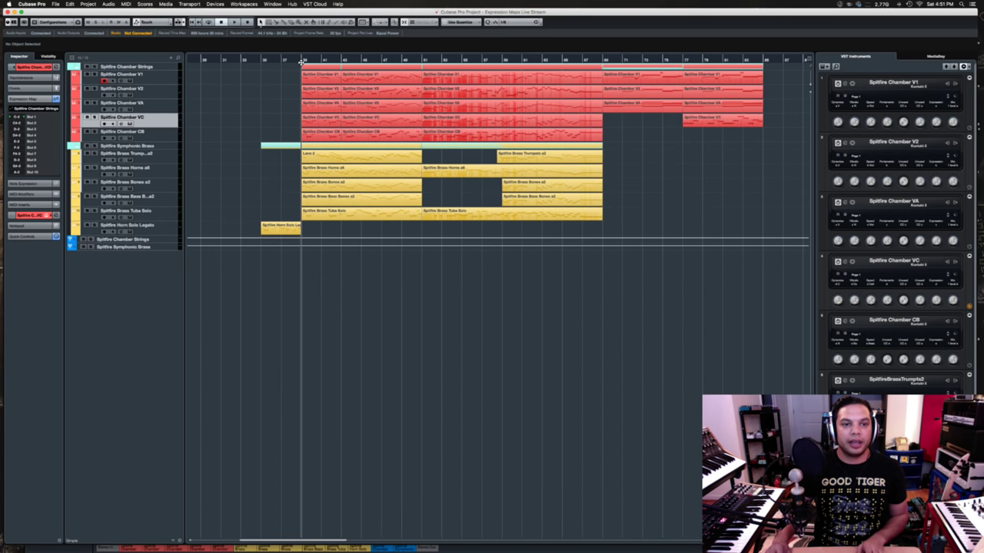
{"action": "left_click", "coordinate": [95, 75]}
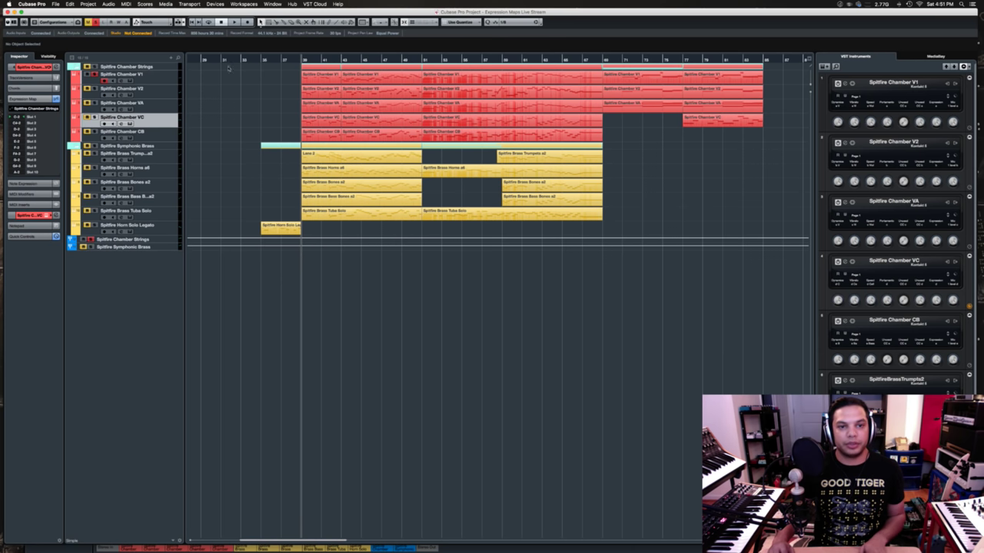
- Glue the Chamber V1 events in the arrangement into one continuous part and return to object selection
{"action": "key", "text": "space"}
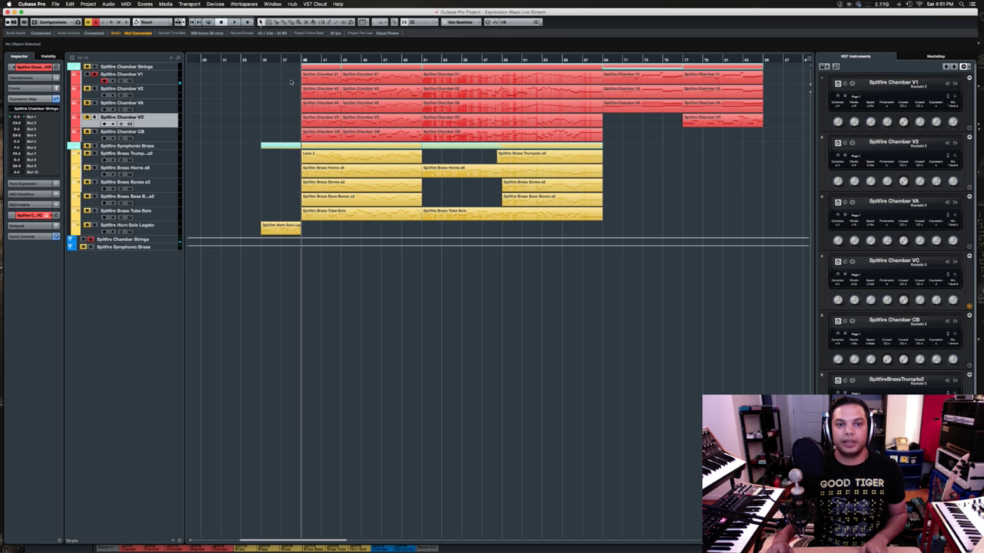
{"action": "key", "text": "4"}
{"action": "left_click", "coordinate": [335, 74]}
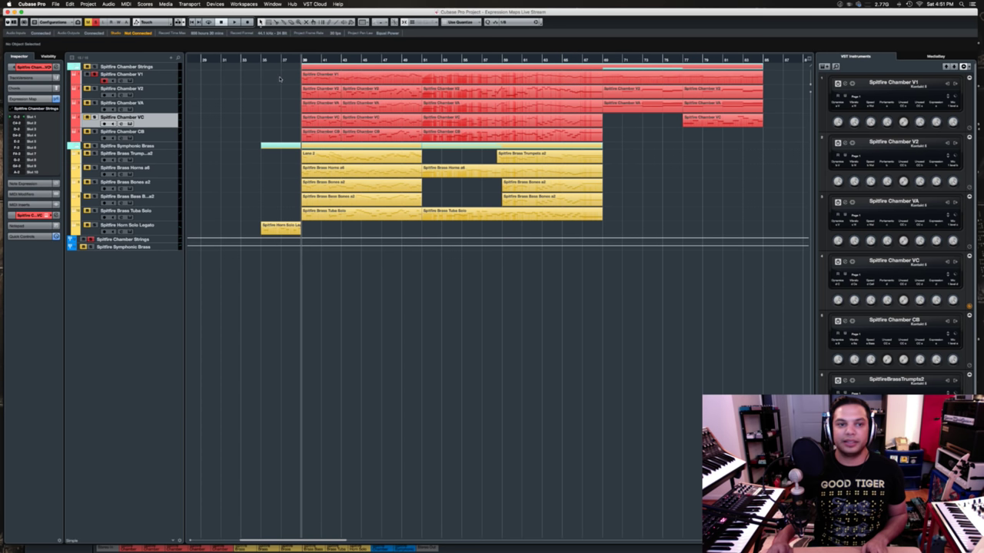
{"action": "key", "text": "1"}
- Open the glued Chamber V1 part in the Key Editor, focused on its opening notes from bar 39
{"action": "left_click", "coordinate": [325, 79]}
{"action": "double_click", "coordinate": [325, 79]}
{"action": "scroll", "coordinate": [323, 191], "scroll_direction": "left", "scroll_amount": 3}
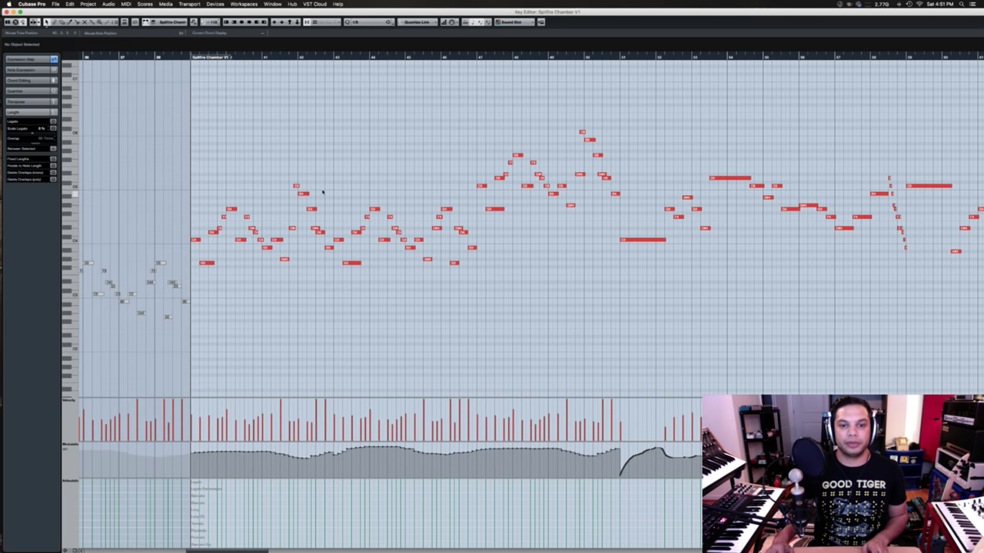
{"action": "scroll", "coordinate": [279, 210], "scroll_direction": "up", "scroll_amount": 5}
{"action": "scroll", "coordinate": [278, 210], "scroll_direction": "left", "scroll_amount": 4}
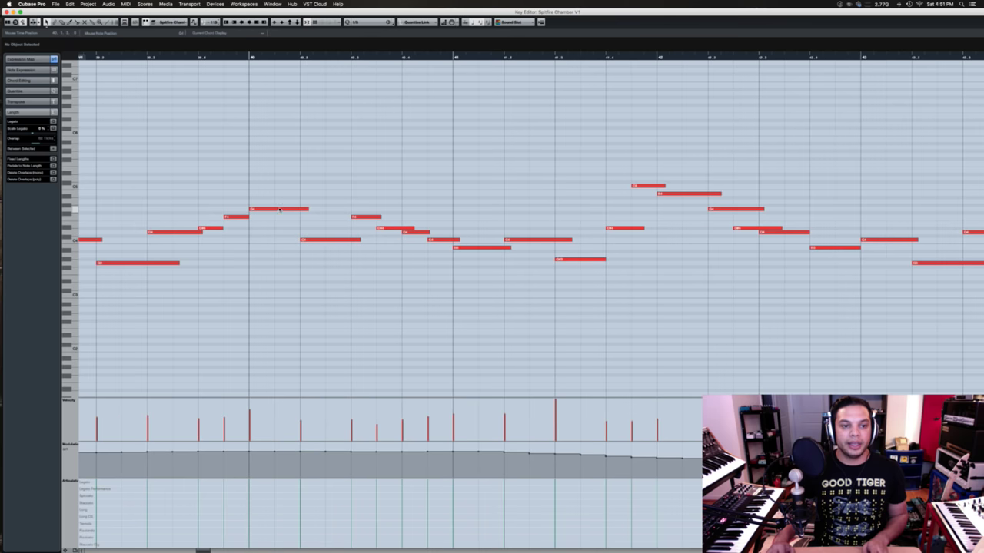
- Shorten the third note of bar 39 so it ends before the following note, and play the passage
{"action": "left_click", "coordinate": [191, 233]}
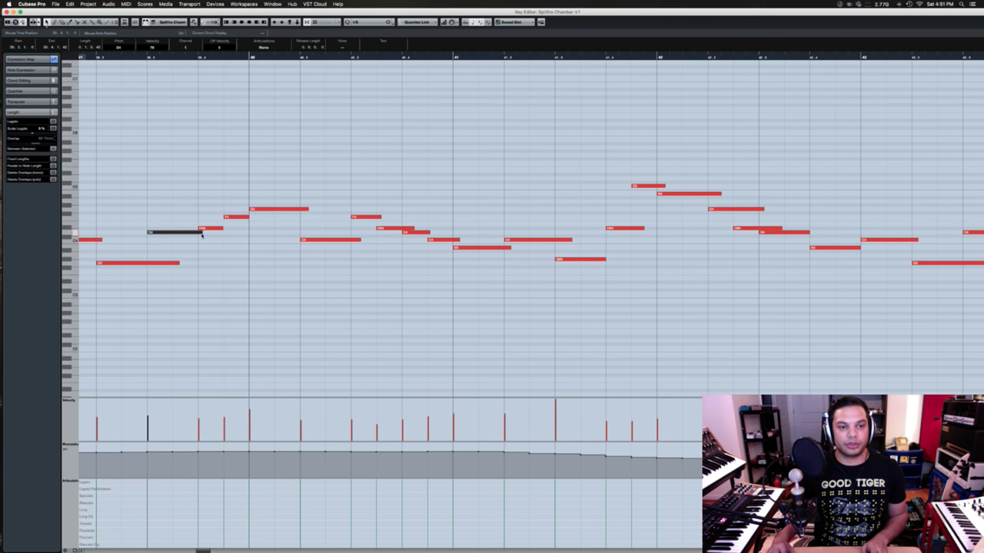
{"action": "left_click_drag", "start_coordinate": [201, 239], "coordinate": [188, 238]}
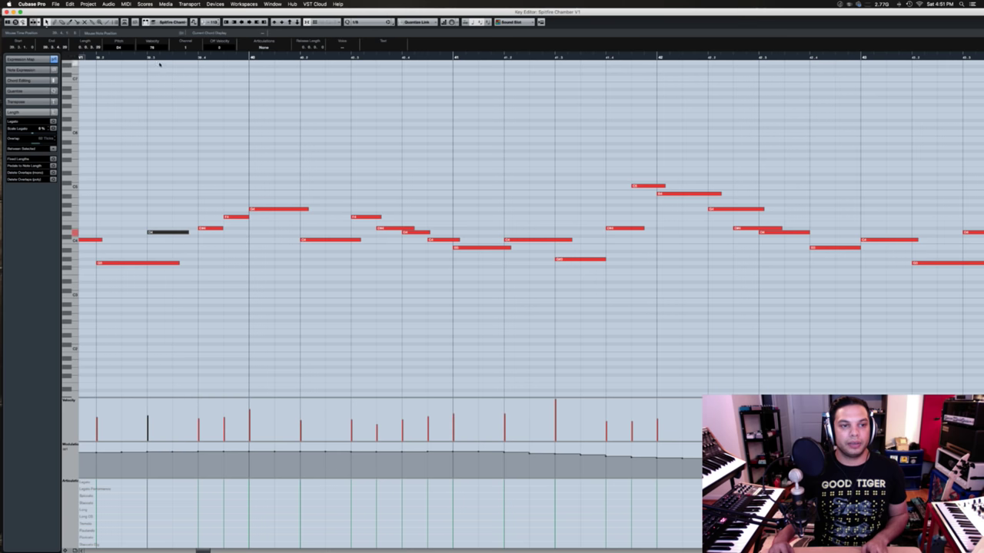
{"action": "key", "text": "space"}
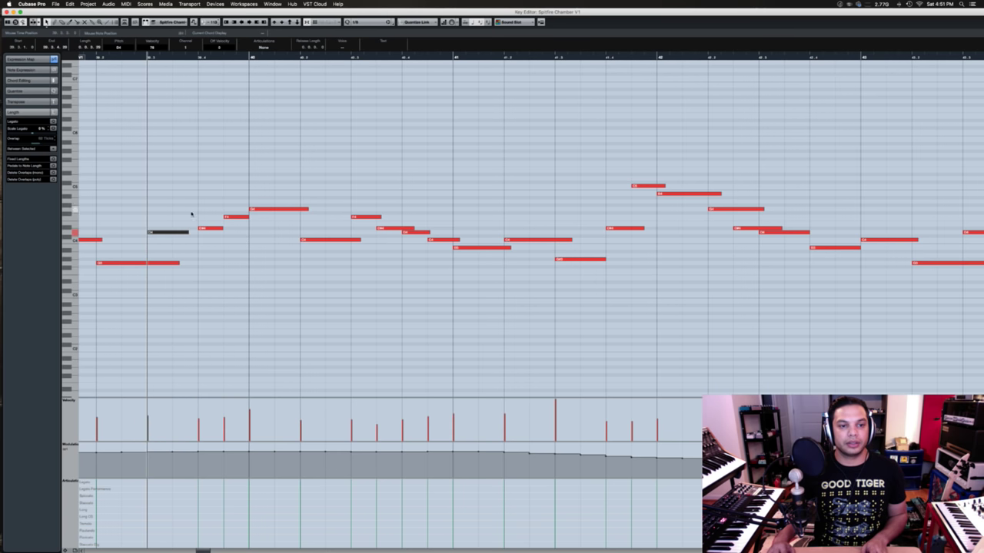
- Lengthen the third note of bar 39 to overlap the following note, play the transition and close the editor
{"action": "left_click_drag", "start_coordinate": [187, 235], "coordinate": [217, 235]}
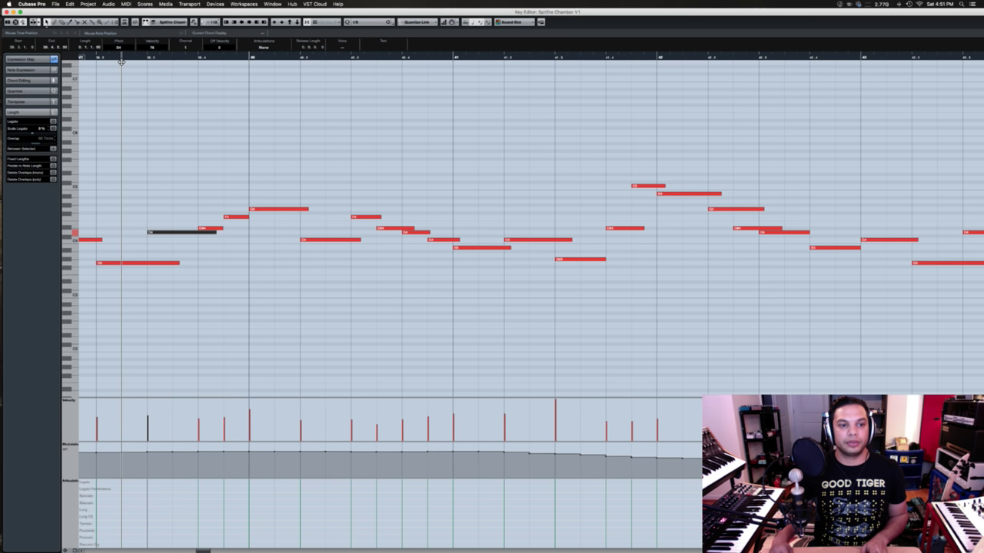
{"action": "key", "text": "space"}
{"action": "key", "text": "space"}
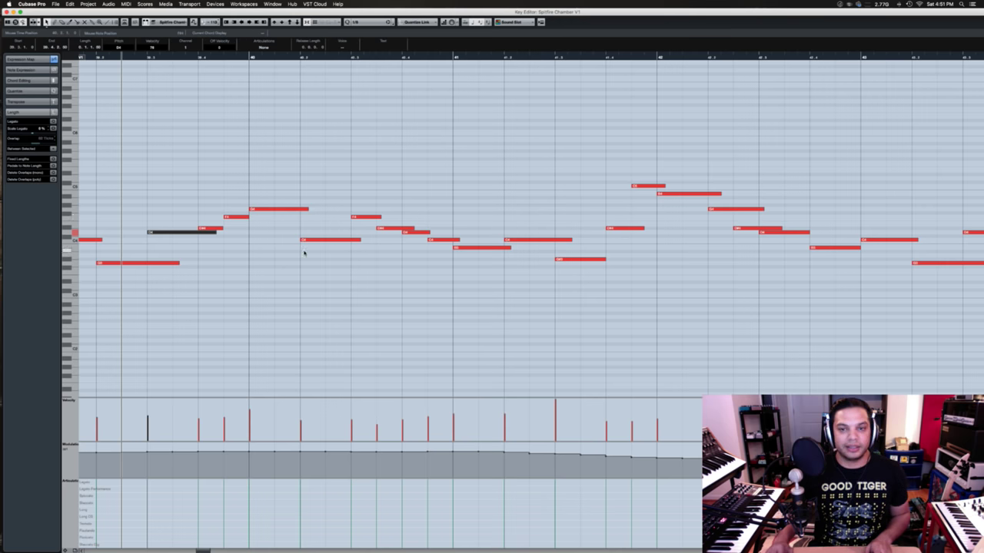
{"action": "scroll", "coordinate": [303, 254], "scroll_direction": "right", "scroll_amount": 10}
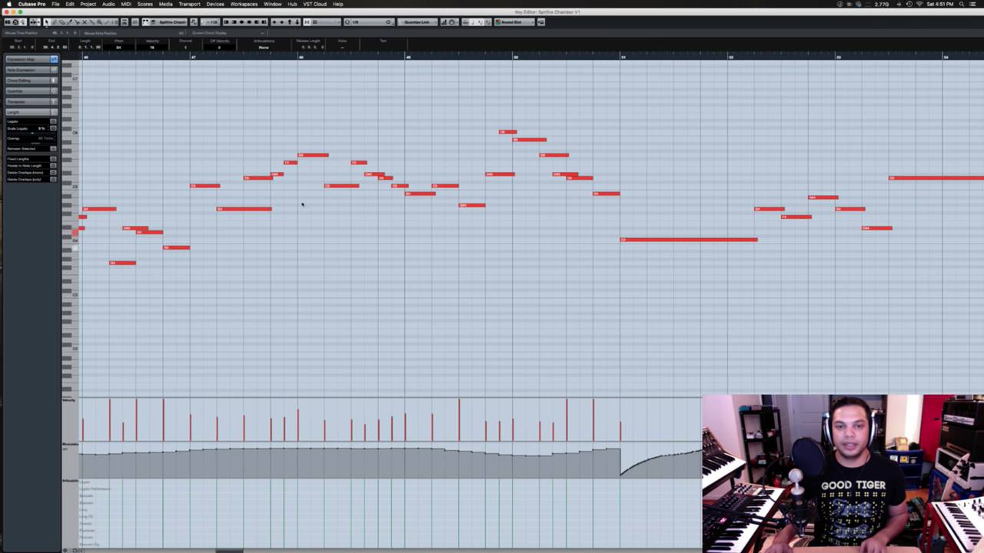
{"action": "left_click", "coordinate": [6, 13]}
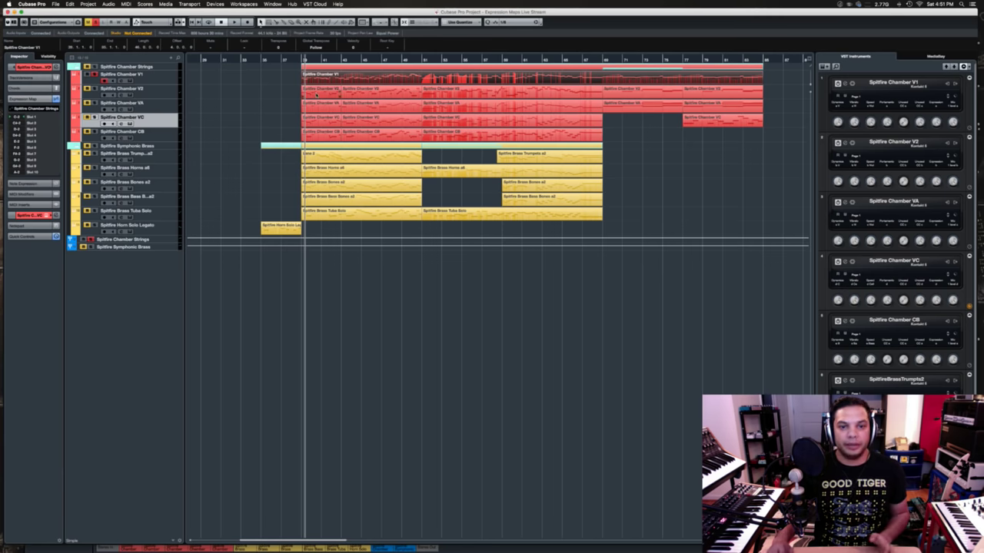
- Reopen the Chamber V1 part in the Key Editor and assign the Spiccato articulation to its first C4 note
{"action": "double_click", "coordinate": [369, 79]}
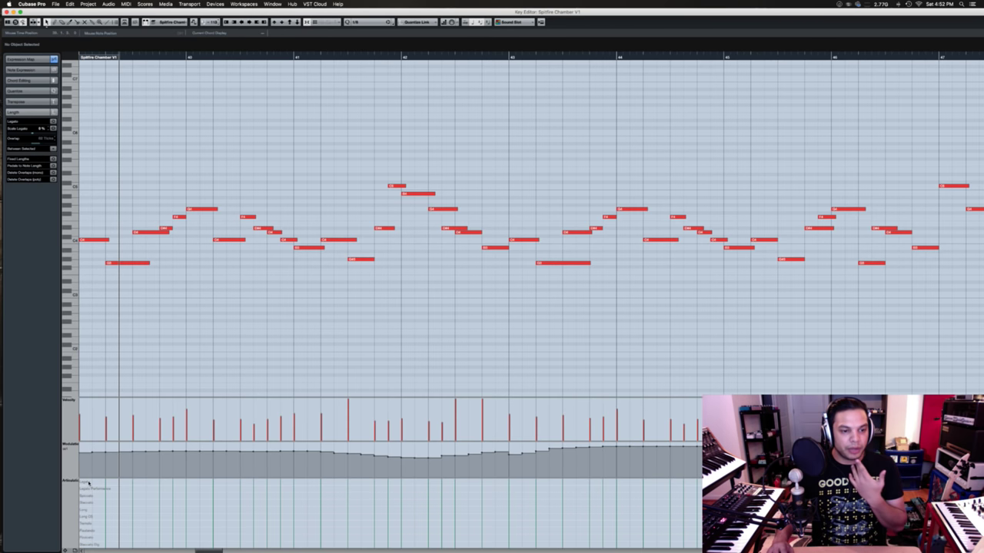
{"action": "scroll", "coordinate": [91, 483], "scroll_direction": "left", "scroll_amount": 3}
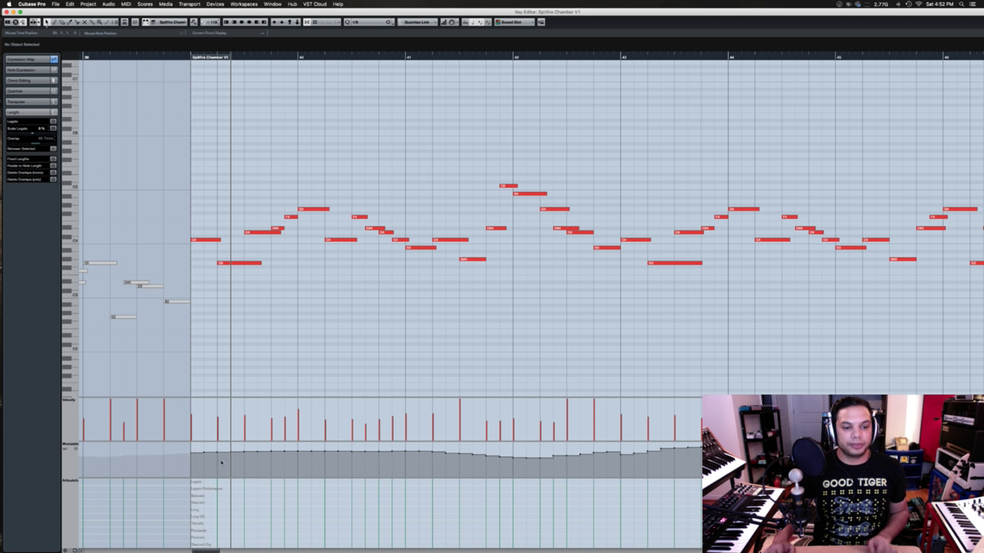
{"action": "left_click", "coordinate": [197, 240]}
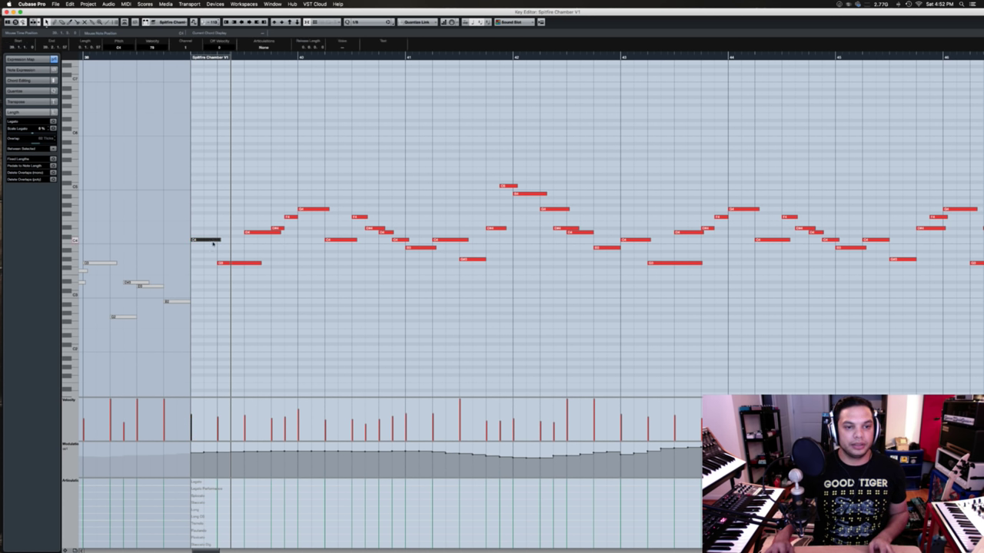
{"action": "left_click", "coordinate": [194, 497]}
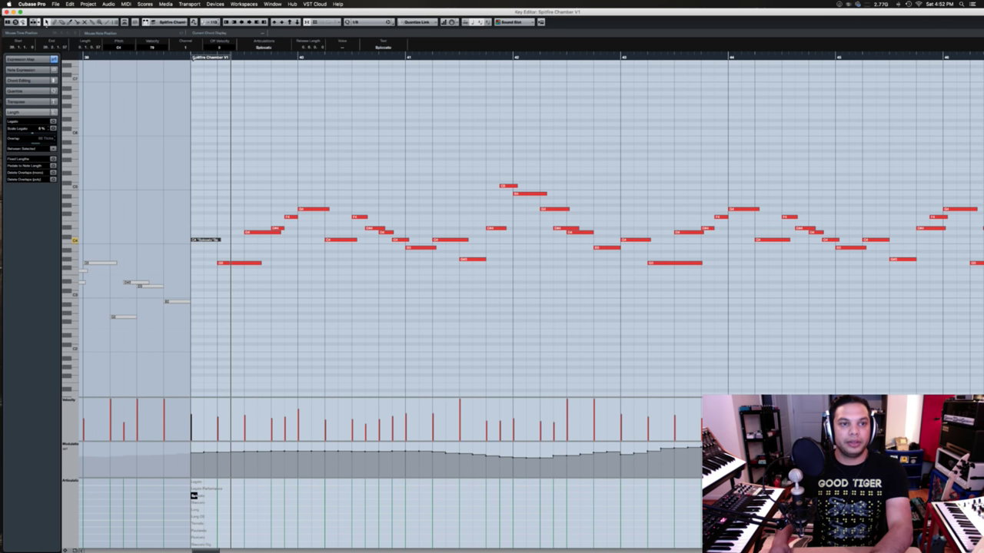
{"action": "left_click", "coordinate": [201, 59]}
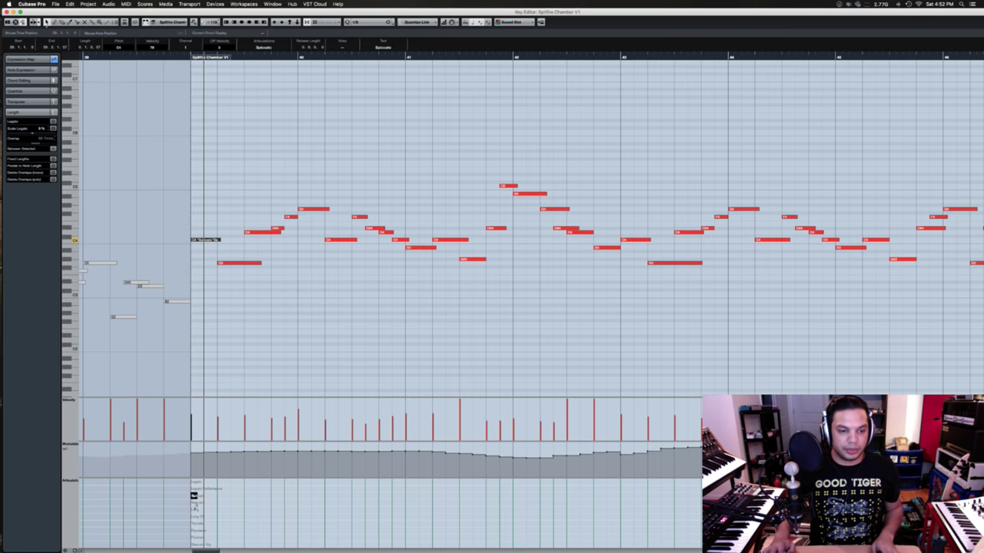
- Try the Staccato and Long articulations on the first C4 note, then return it to Staccato
{"action": "left_click", "coordinate": [194, 503]}
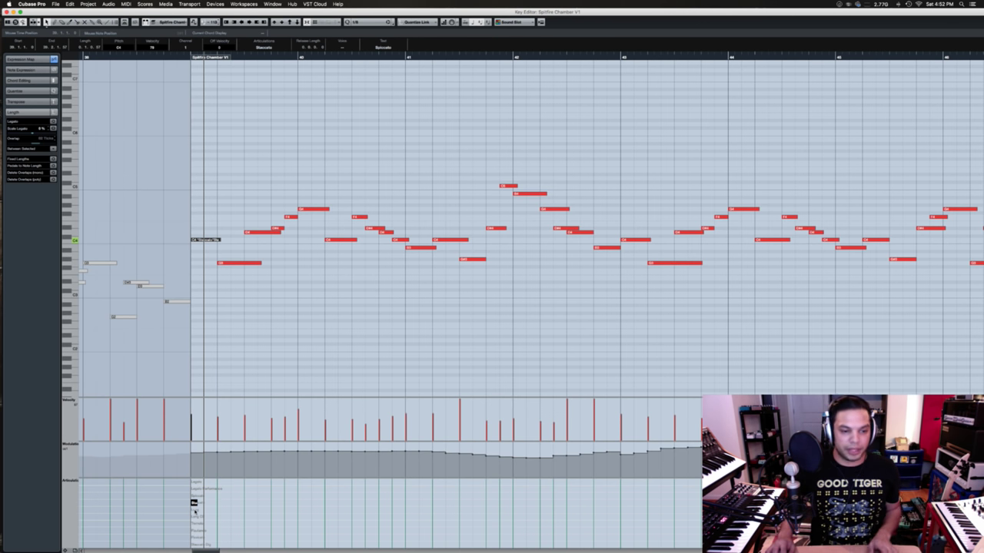
{"action": "left_click", "coordinate": [194, 510]}
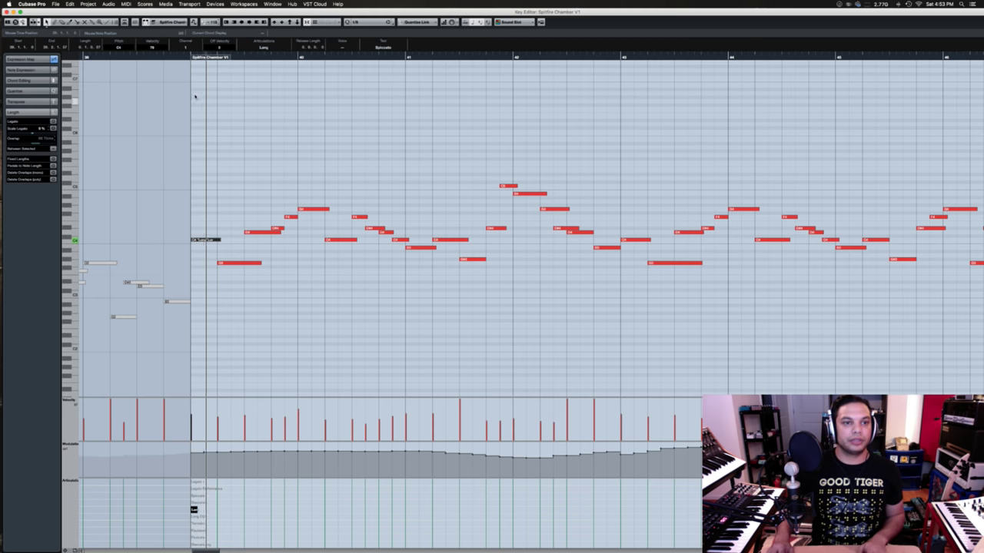
{"action": "key", "text": "space"}
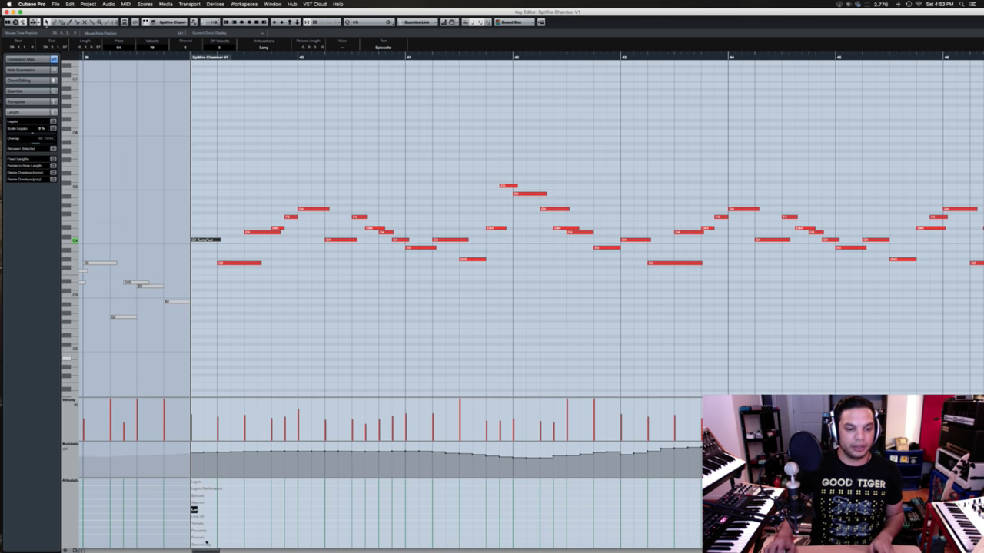
{"action": "left_click", "coordinate": [194, 503]}
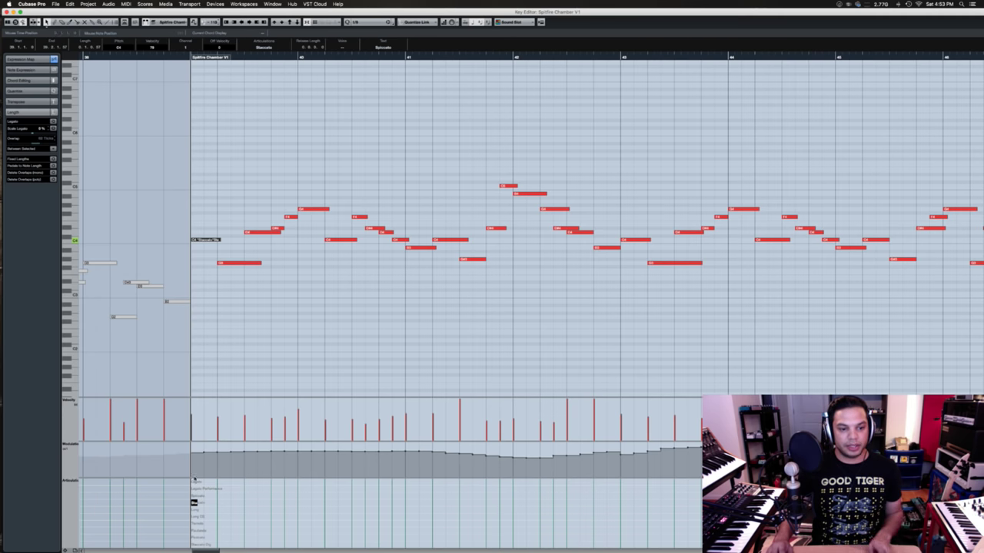
- Set the first C4 note's articulation to Legato and audition it
{"action": "left_click", "coordinate": [194, 481]}
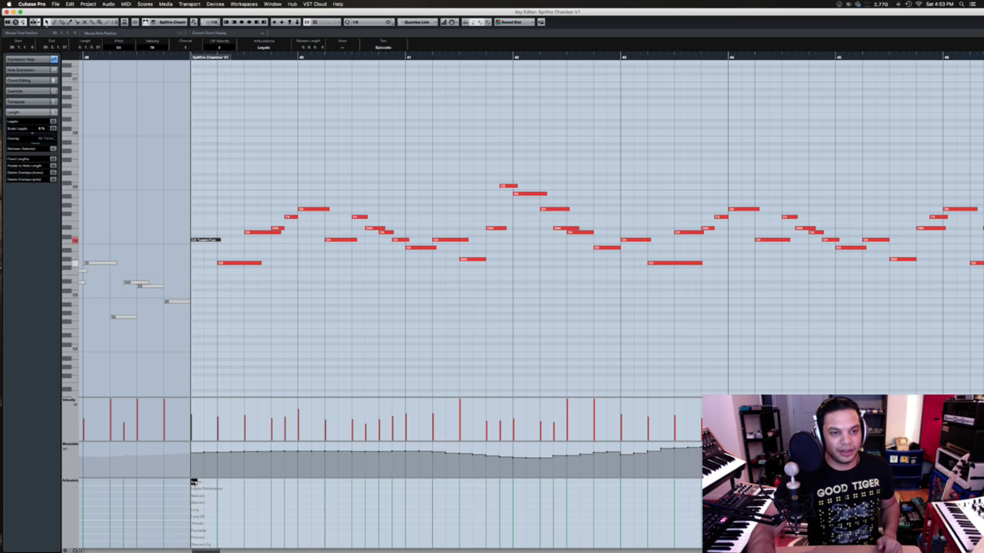
{"action": "key", "text": "space"}
{"action": "key", "text": "space"}
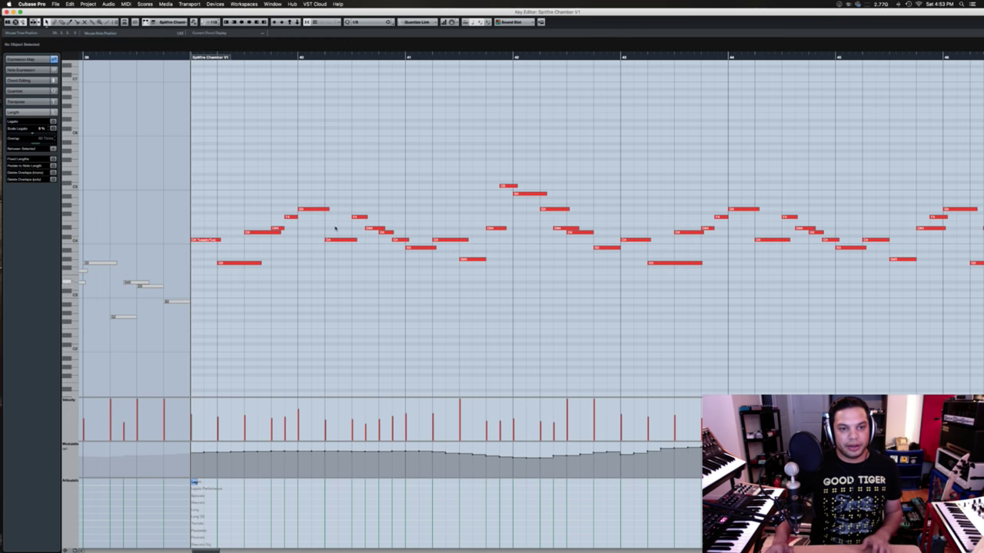
- Select the notes from the second note of bar 39 up to bar 42, assign Staccato and play them
{"action": "left_click_drag", "start_coordinate": [240, 282], "coordinate": [509, 183]}
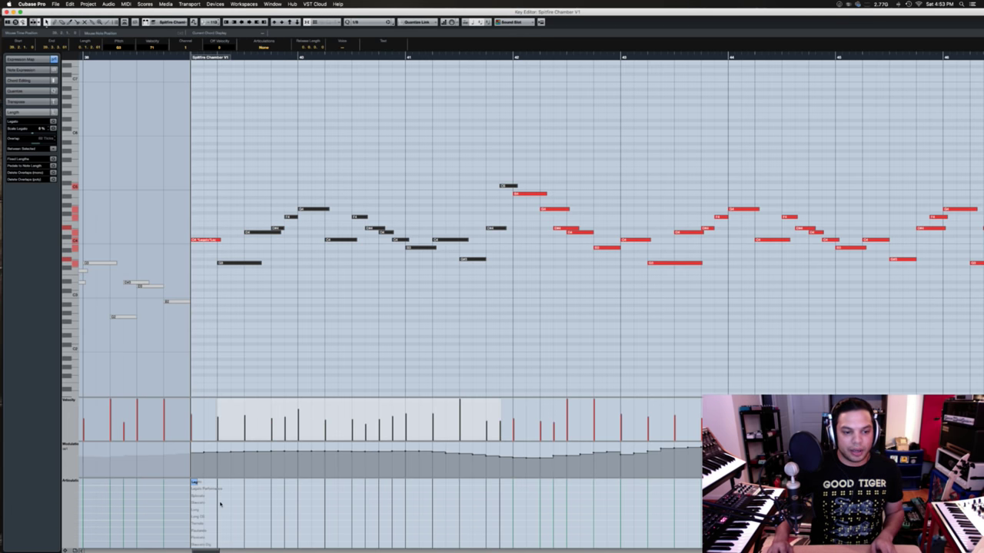
{"action": "left_click", "coordinate": [219, 503]}
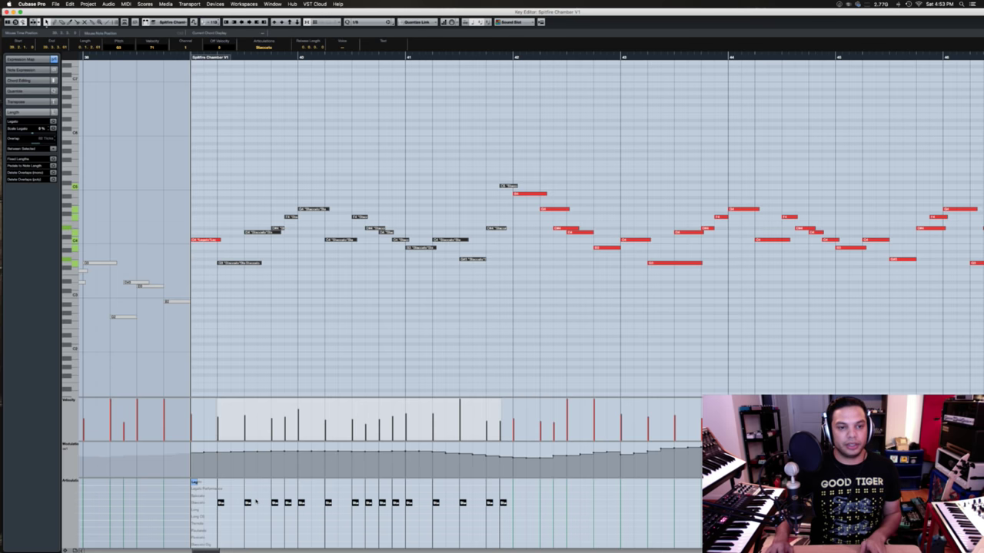
{"action": "key", "text": "space"}
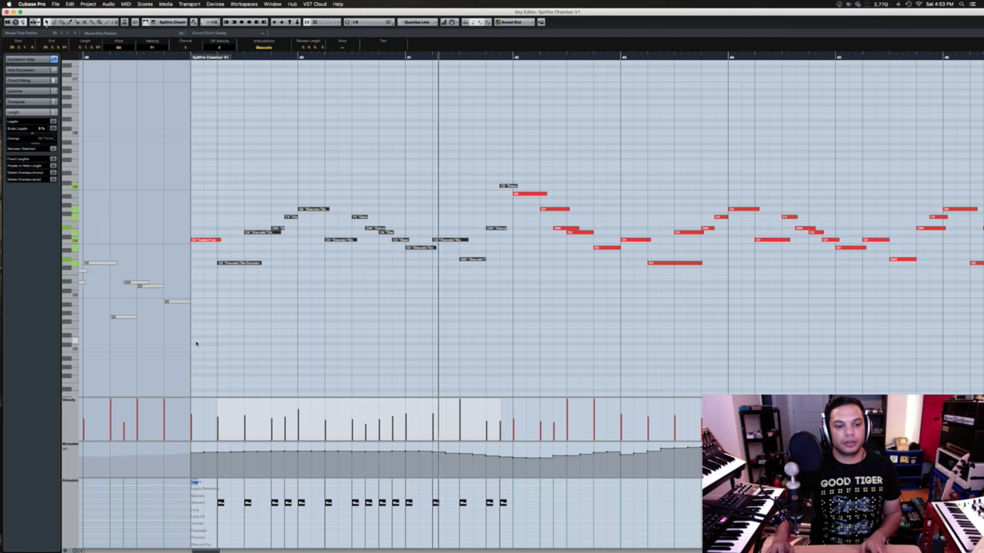
{"action": "key", "text": "space"}
- Switch the selected notes in bars 39 to 41 to Spiccato and play the phrase
{"action": "left_click", "coordinate": [237, 497]}
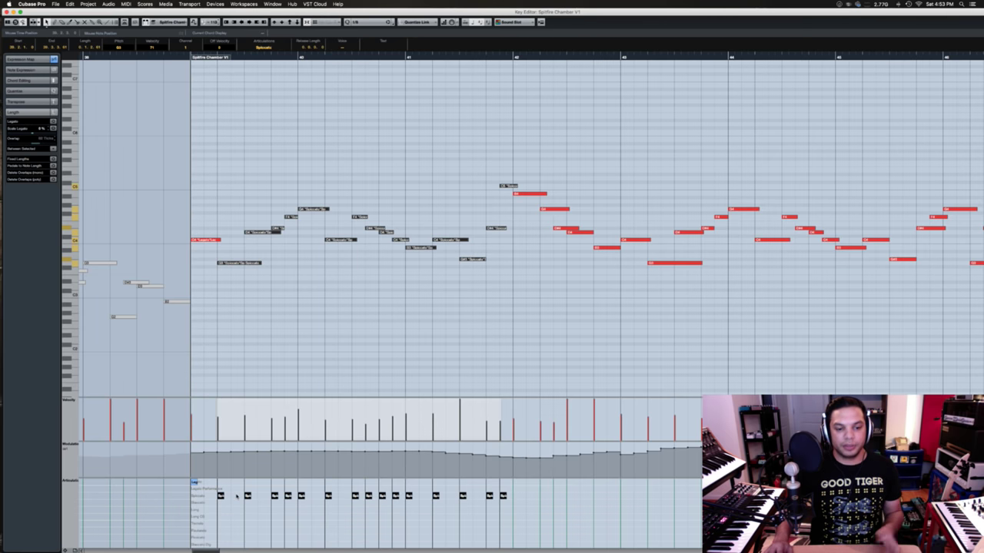
{"action": "key", "text": "space"}
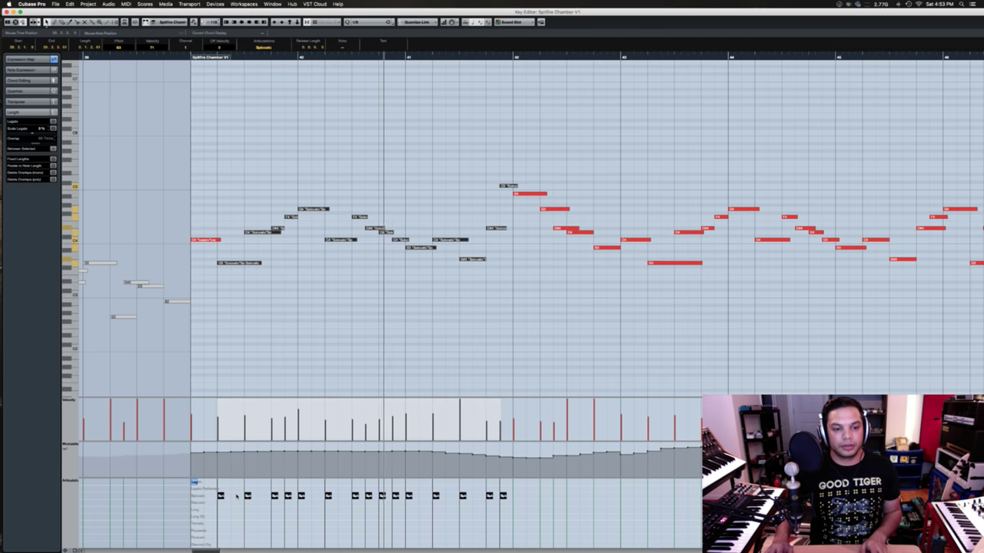
{"action": "key", "text": "space"}
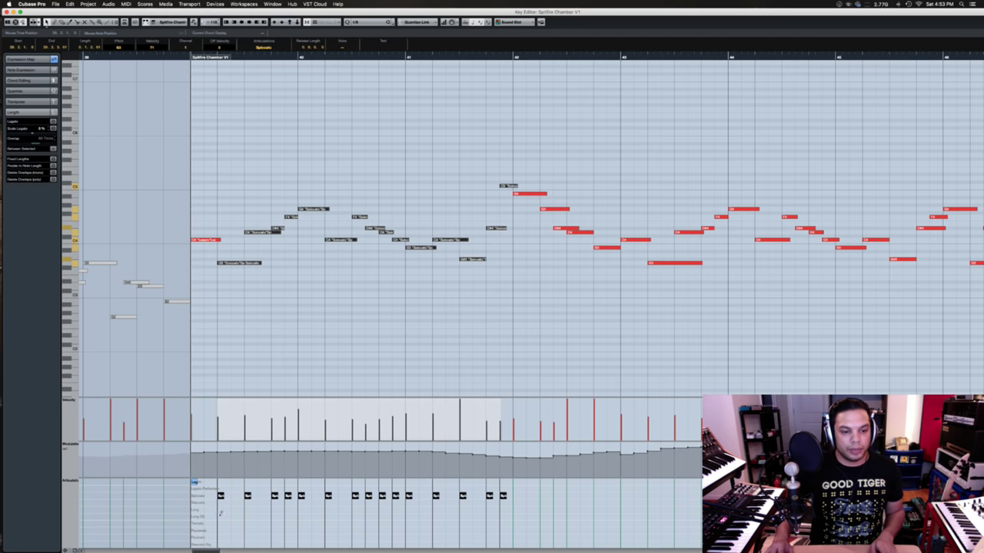
- Switch the selected notes in bars 39 to 41 to Long and play the phrase
{"action": "left_click", "coordinate": [220, 509]}
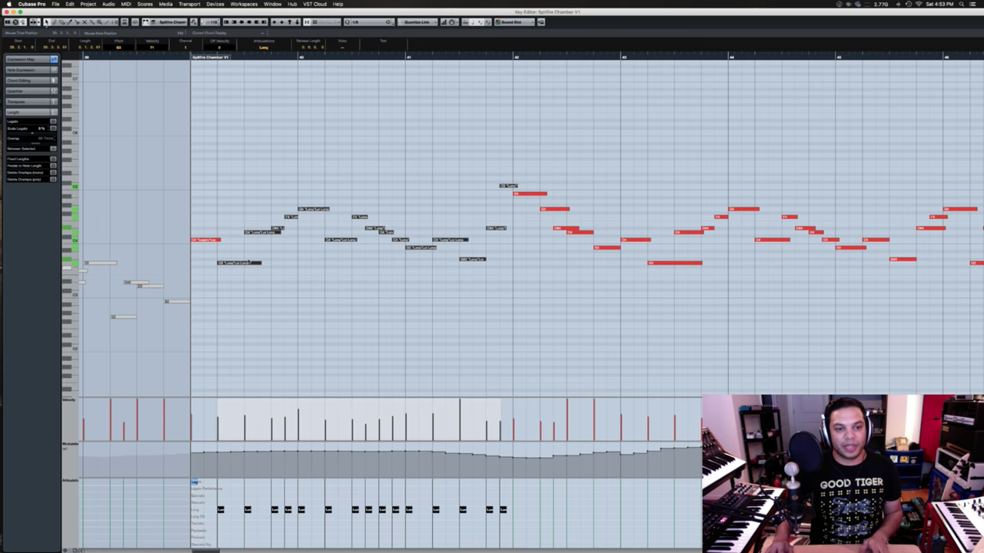
{"action": "key", "text": "space"}
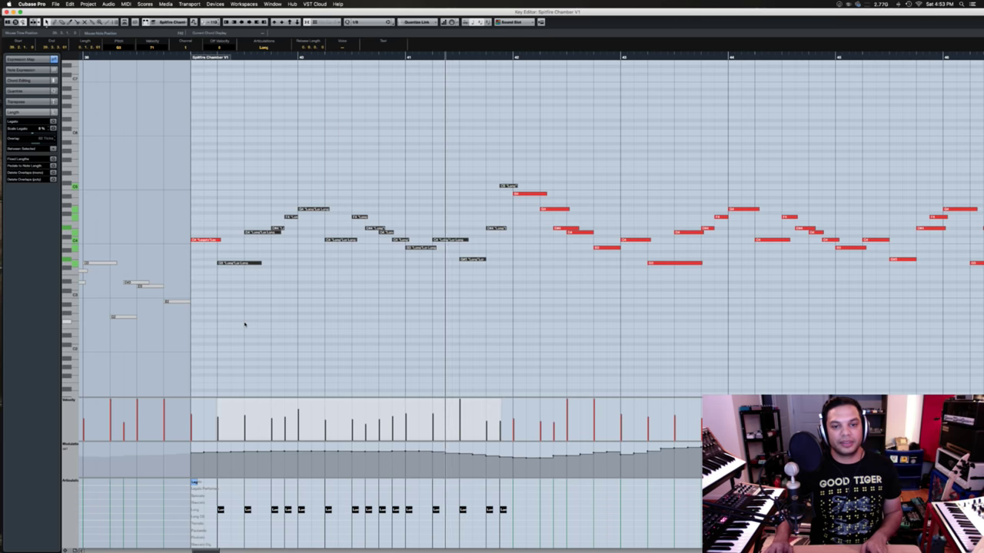
{"action": "key", "text": "space"}
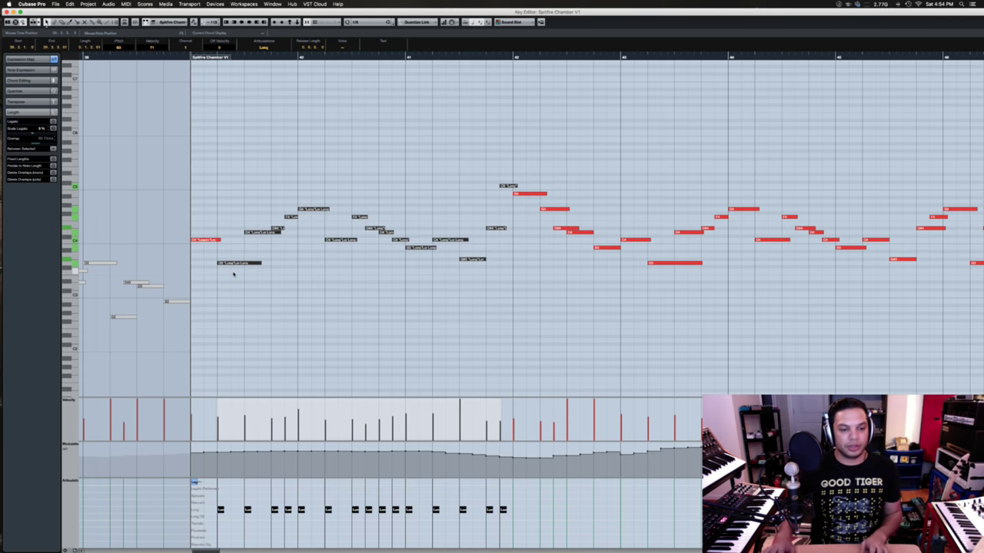
- Switch the selected notes in bars 39 to 41 to Long CS, play them and reposition the cursor within bar 39
{"action": "left_click", "coordinate": [219, 517]}
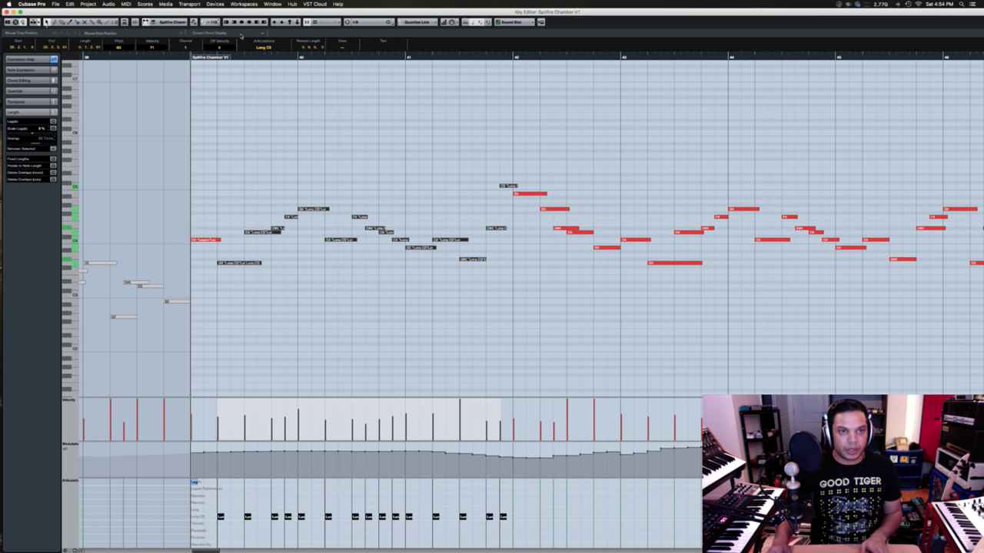
{"action": "key", "text": "space"}
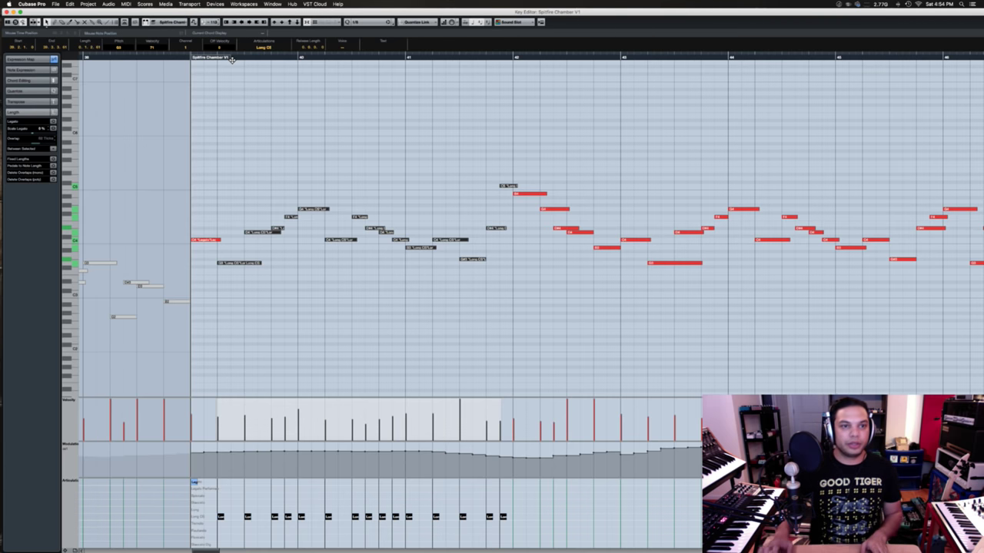
{"action": "left_click", "coordinate": [232, 60]}
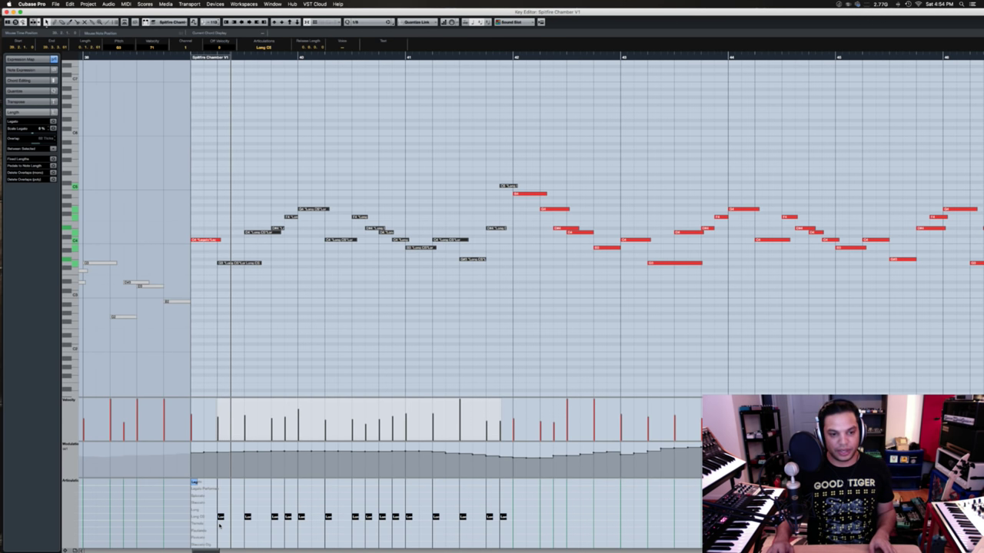
- Switch the selected notes in bars 39 to 41 to Tremolo and play the phrase
{"action": "left_click", "coordinate": [220, 527]}
{"action": "right_click", "coordinate": [219, 526]}
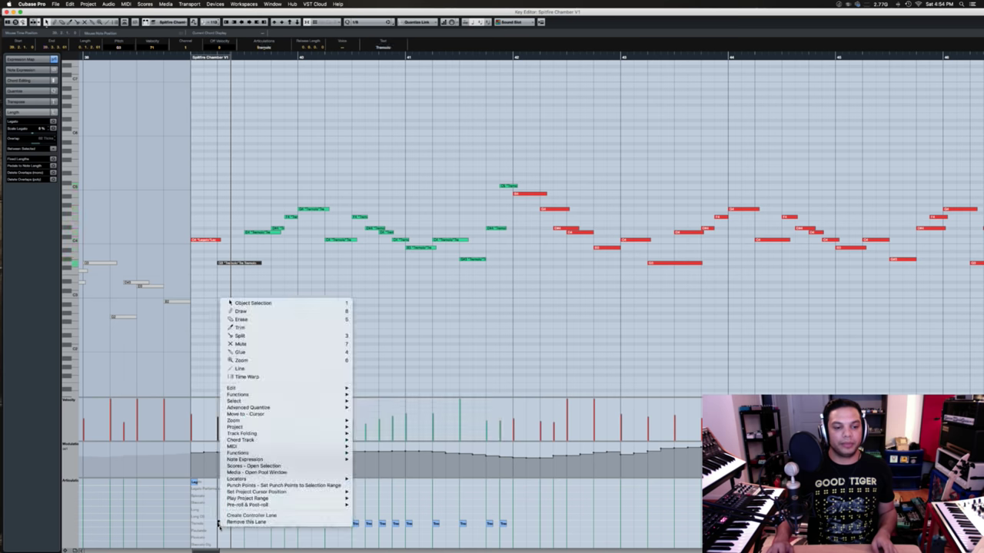
{"action": "key", "text": "Escape"}
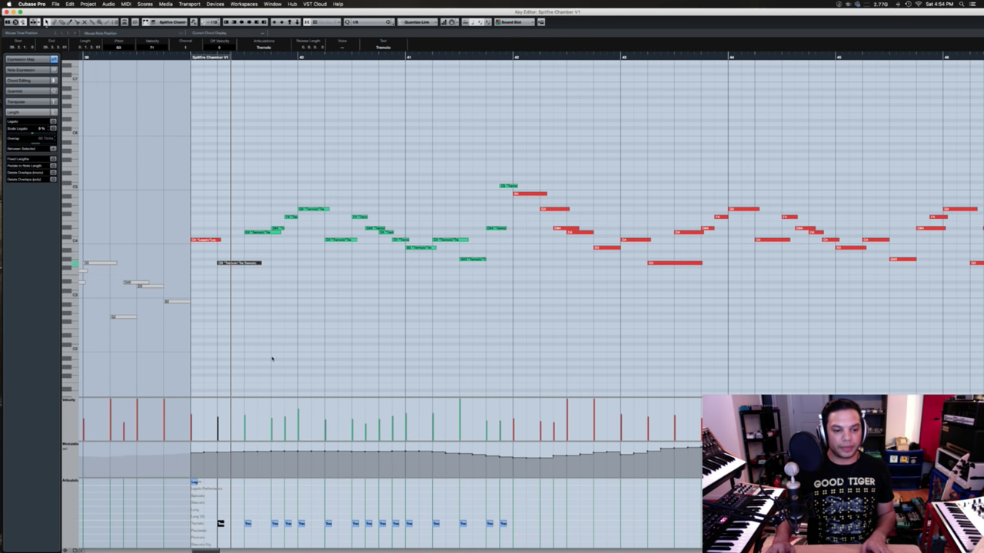
{"action": "key", "text": "space"}
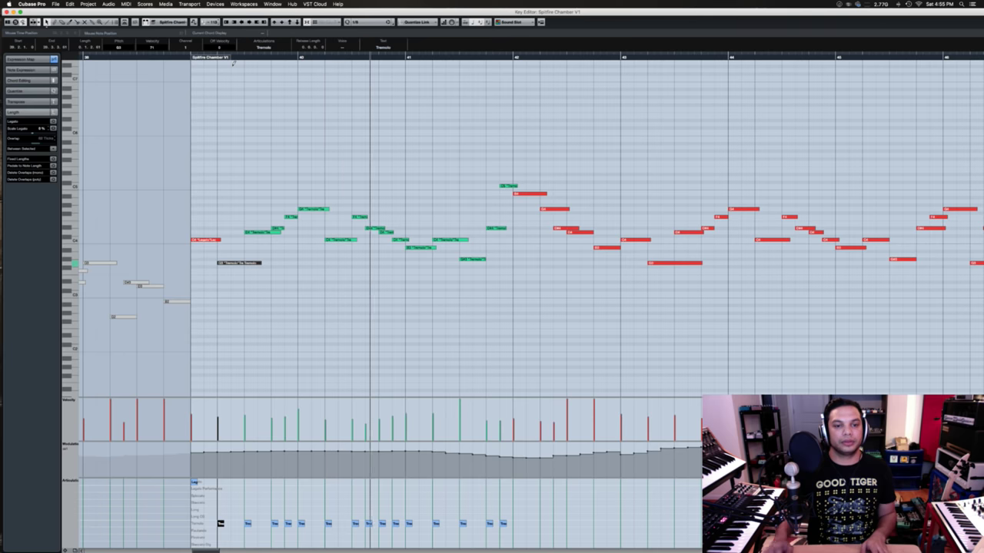
{"action": "key", "text": "space"}
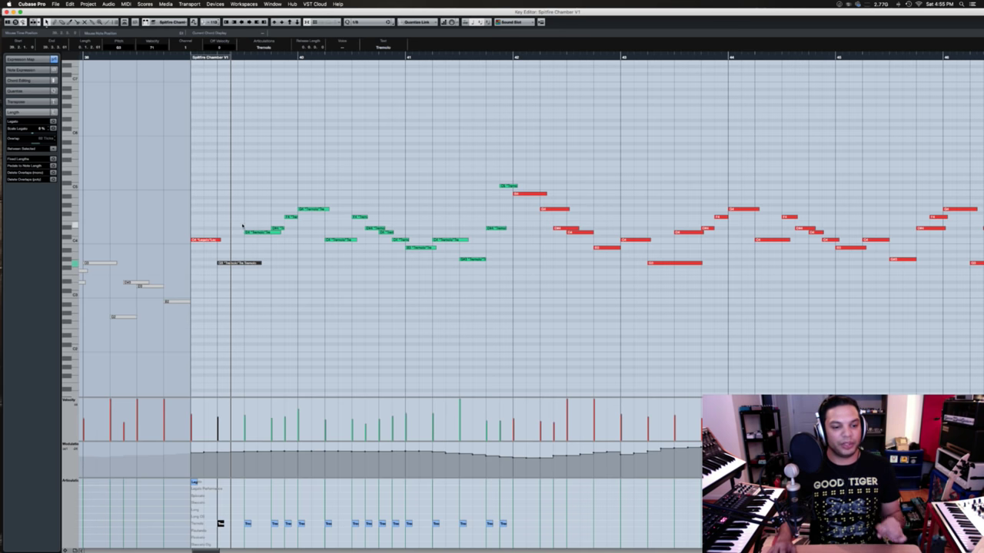
- Assign Flautando to the five notes from the second note of bar 39 to the first of bar 40 and play them
{"action": "left_click", "coordinate": [221, 530]}
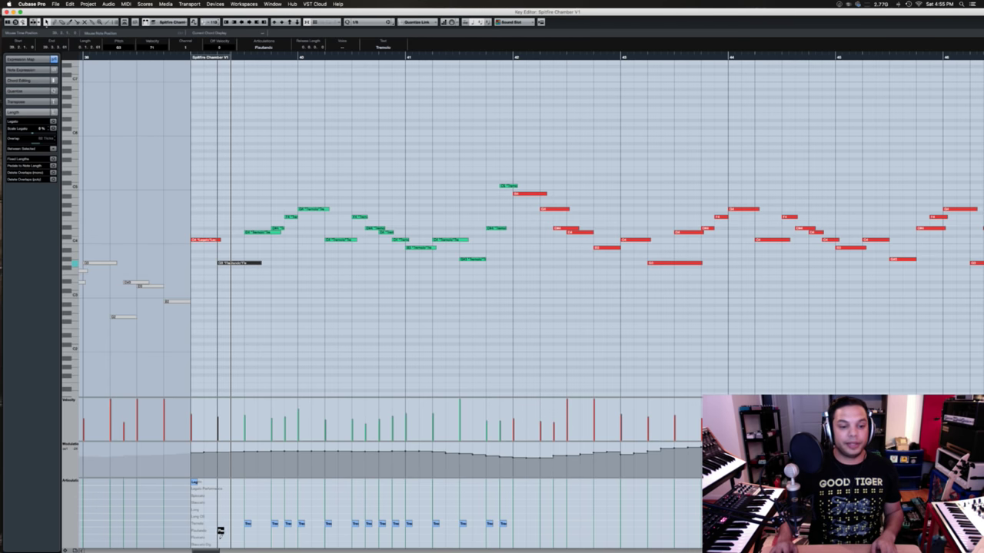
{"action": "left_click", "coordinate": [248, 530]}
{"action": "left_click", "coordinate": [275, 530]}
{"action": "left_click", "coordinate": [287, 530]}
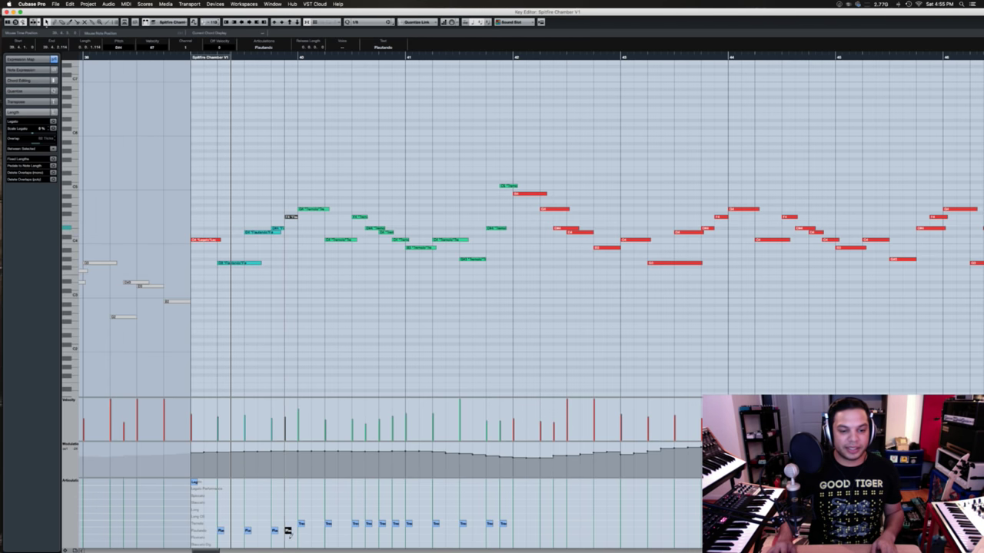
{"action": "left_click", "coordinate": [300, 530]}
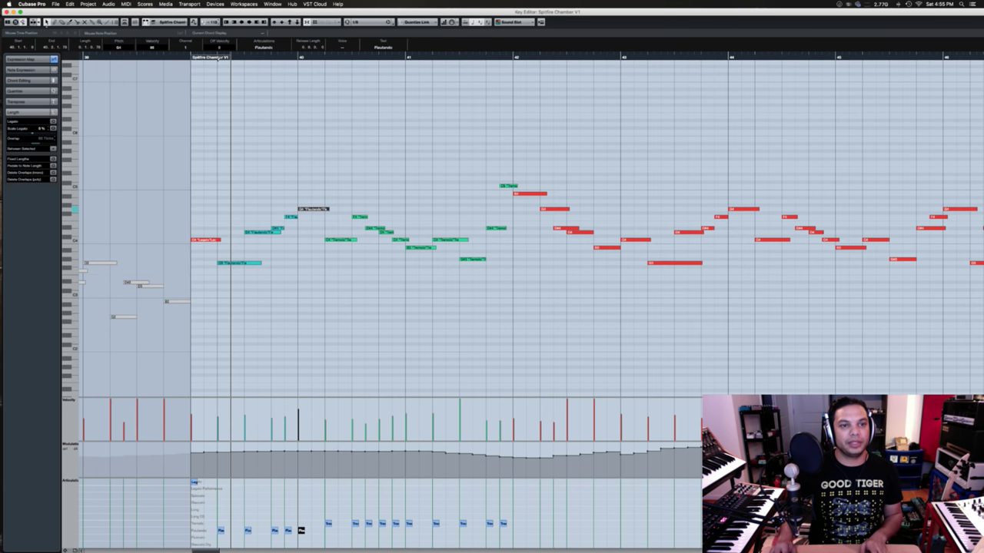
{"action": "key", "text": "space"}
{"action": "key", "text": "space"}
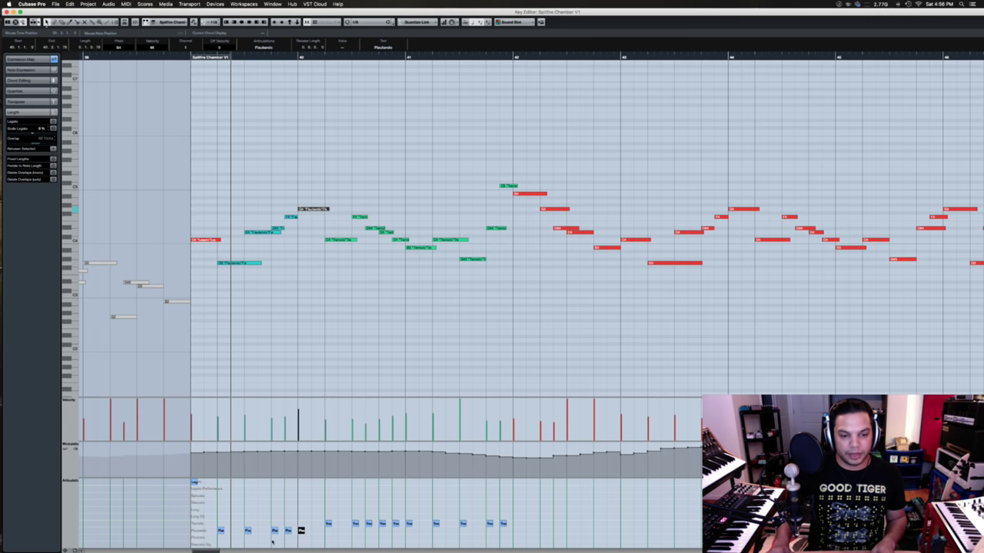
- Assign Pizzicato to the four notes in bar 39 that follow its first note and play them
{"action": "left_click", "coordinate": [220, 537]}
{"action": "left_click", "coordinate": [248, 537]}
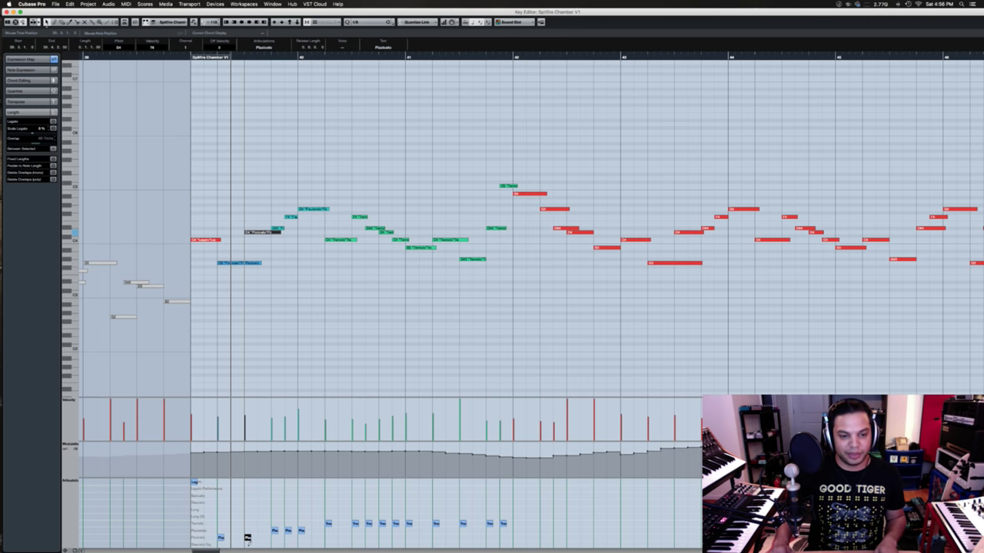
{"action": "left_click", "coordinate": [274, 537]}
{"action": "left_click", "coordinate": [287, 537]}
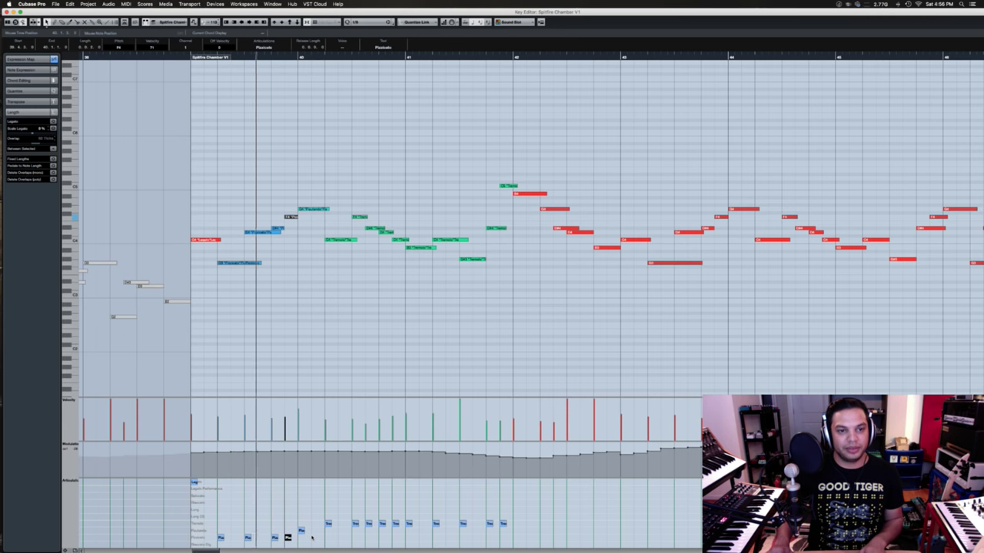
- Assign Staccato Dig to the five notes from bar 39's second note to bar 40's first and play from the start of that group
{"action": "left_click", "coordinate": [220, 544]}
{"action": "left_click", "coordinate": [247, 544]}
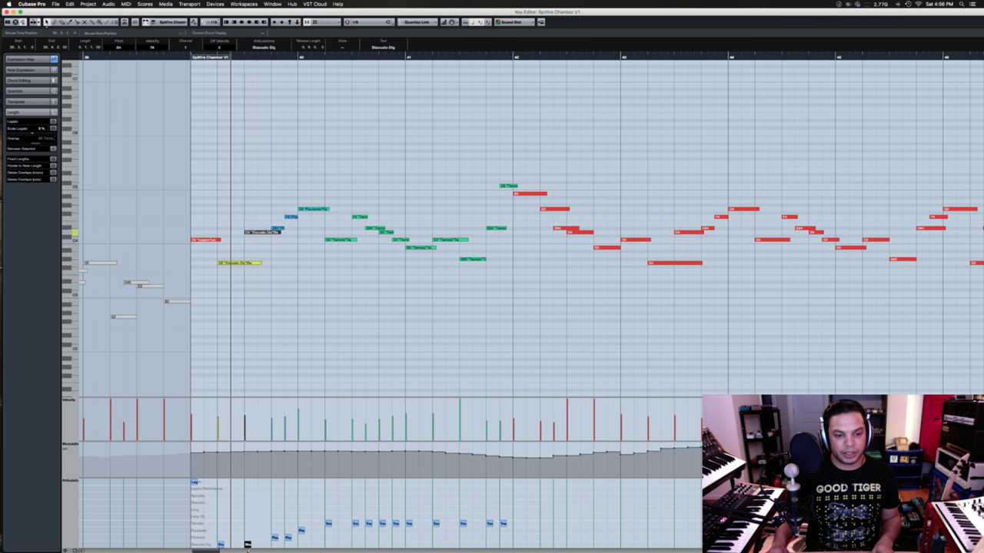
{"action": "left_click", "coordinate": [274, 544]}
{"action": "left_click", "coordinate": [287, 544]}
{"action": "left_click", "coordinate": [301, 544]}
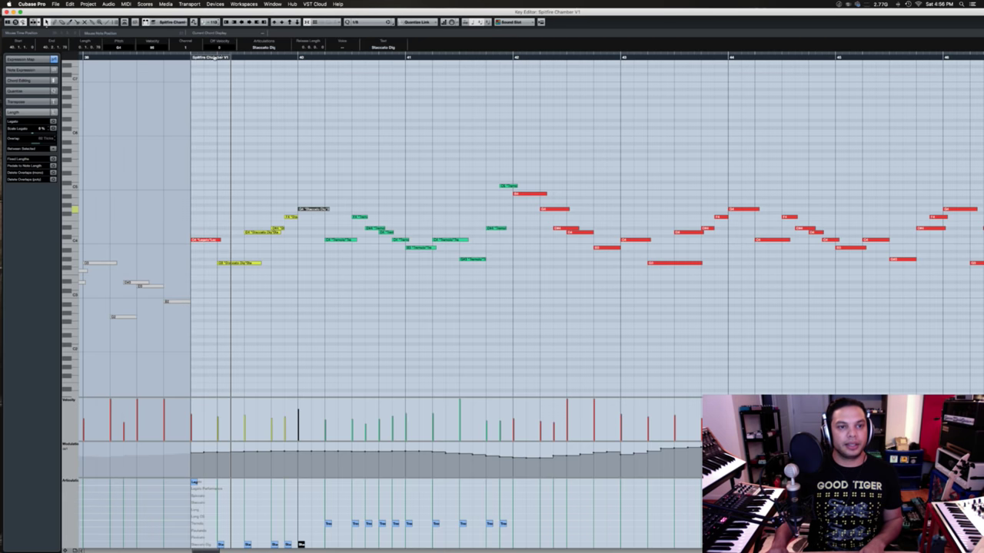
{"action": "left_click", "coordinate": [217, 57]}
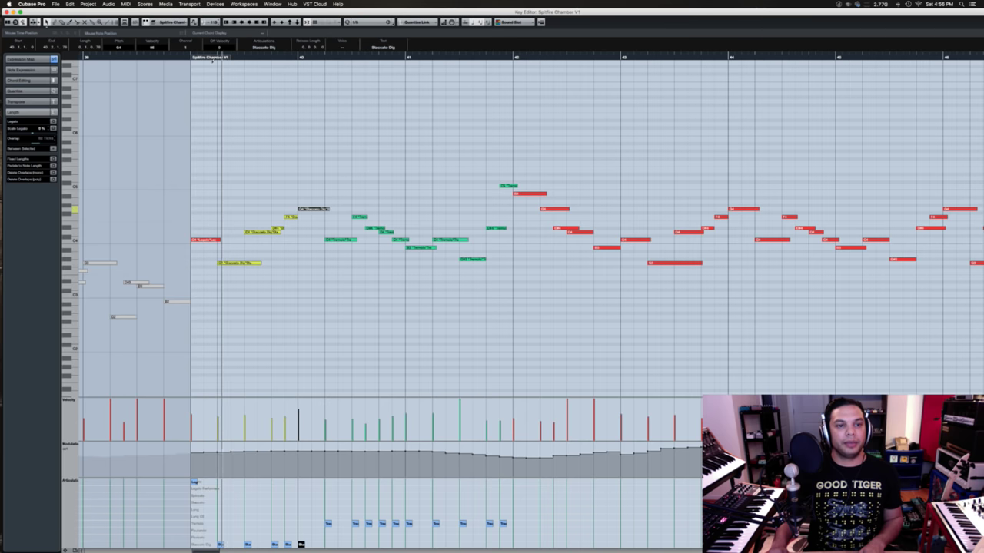
{"action": "key", "text": "space"}
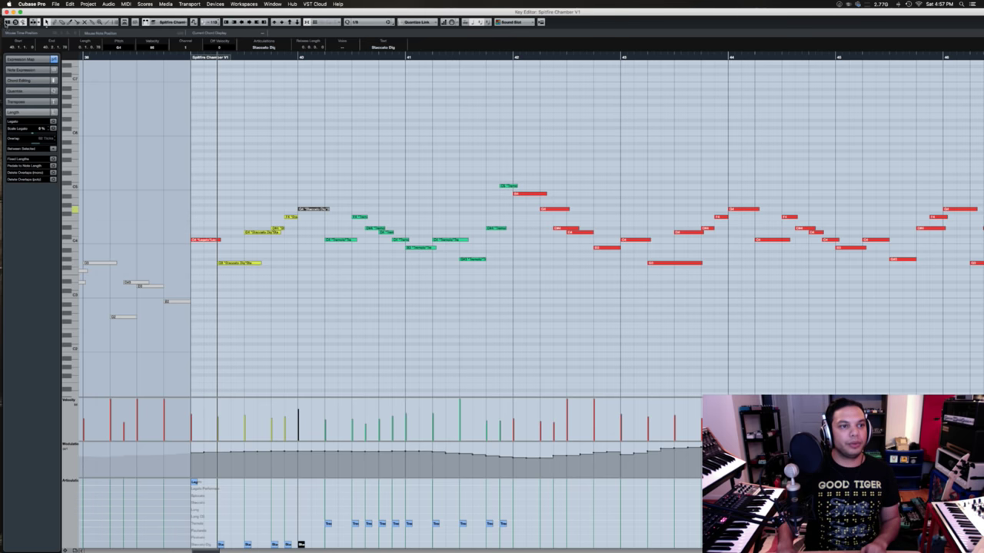
- Leave the Key Editor and look over the Spitfire Chamber V1 Kontakt rack, expanding and collapsing the Spitfire Chamber Strings library's instrument list
{"action": "key", "text": "Escape"}
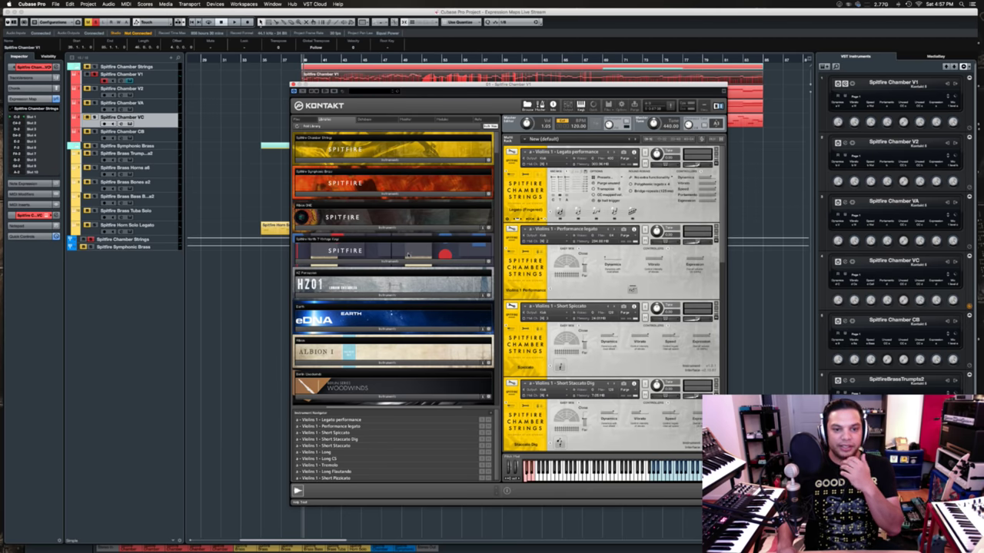
{"action": "scroll", "coordinate": [401, 230], "scroll_direction": "down", "scroll_amount": 1}
{"action": "scroll", "coordinate": [406, 257], "scroll_direction": "up", "scroll_amount": 1}
{"action": "left_click", "coordinate": [433, 159]}
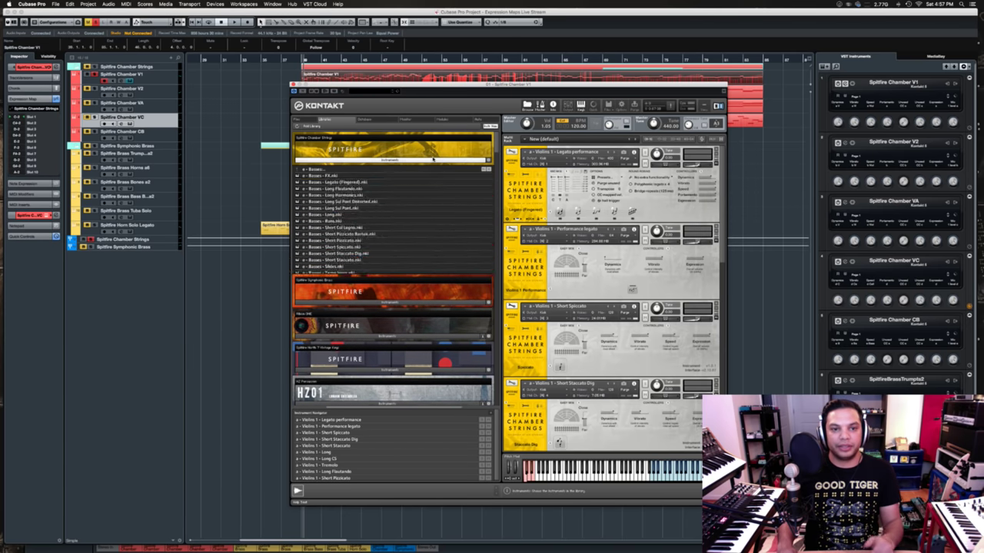
{"action": "left_click", "coordinate": [432, 159]}
{"action": "scroll", "coordinate": [432, 159], "scroll_direction": "down", "scroll_amount": 1}
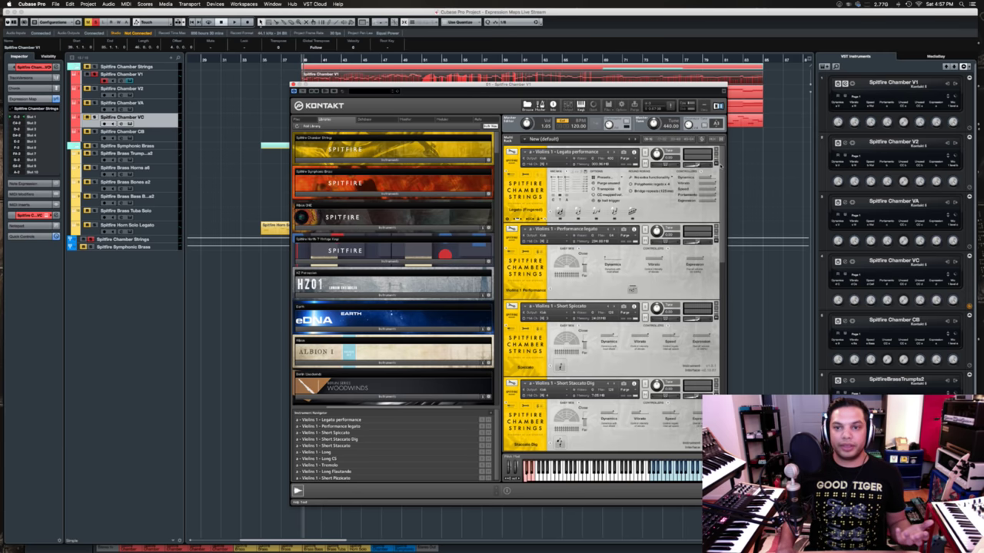
- Close the Kontakt instrument window and the Key Editor to return to the project window
{"action": "key", "text": "super+e"}
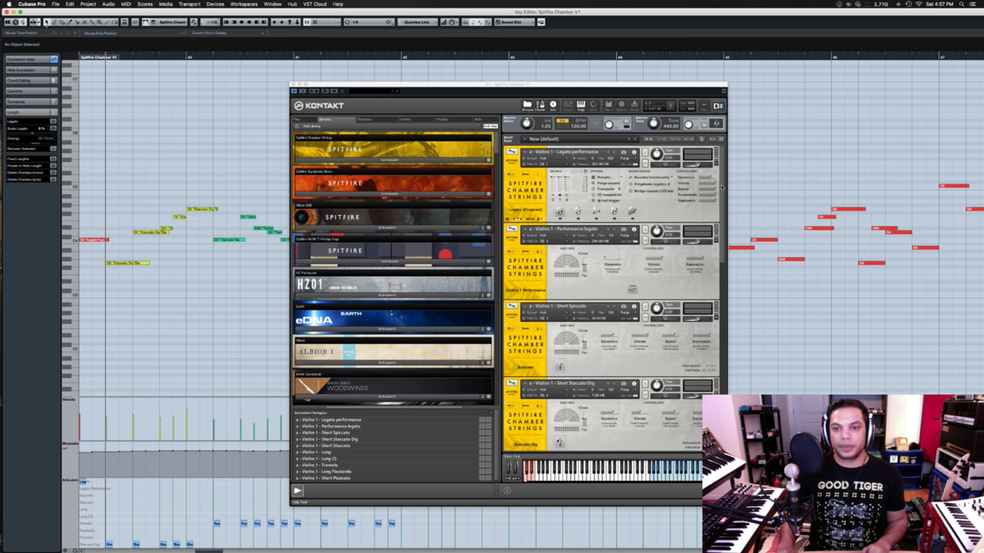
{"action": "left_click_drag", "start_coordinate": [721, 187], "coordinate": [727, 150]}
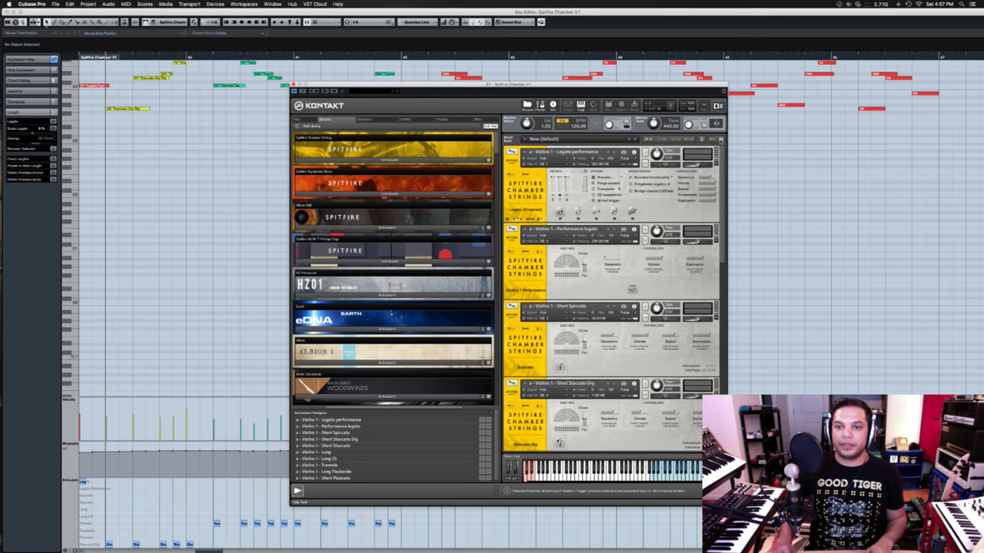
{"action": "left_click", "coordinate": [720, 139]}
{"action": "left_click", "coordinate": [720, 139]}
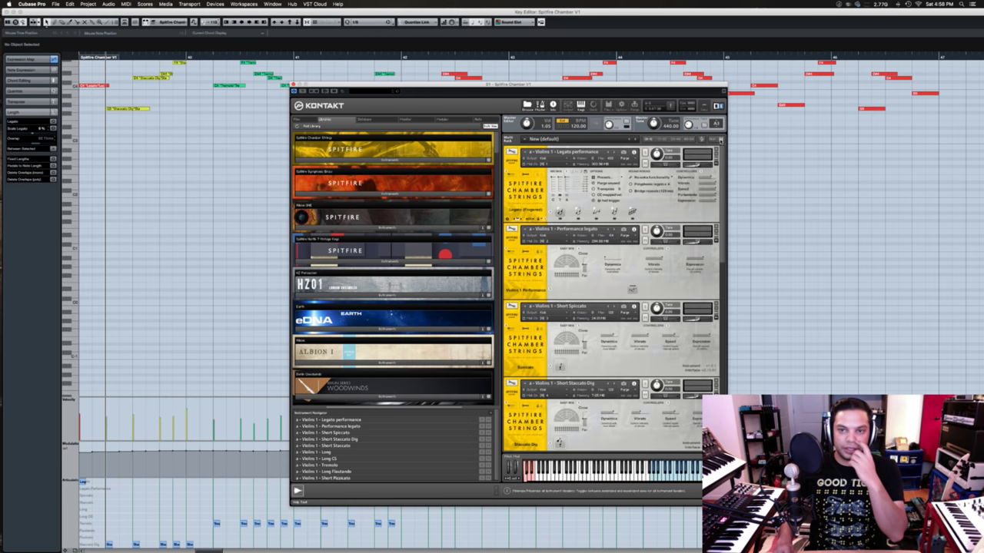
{"action": "key", "text": "super+w"}
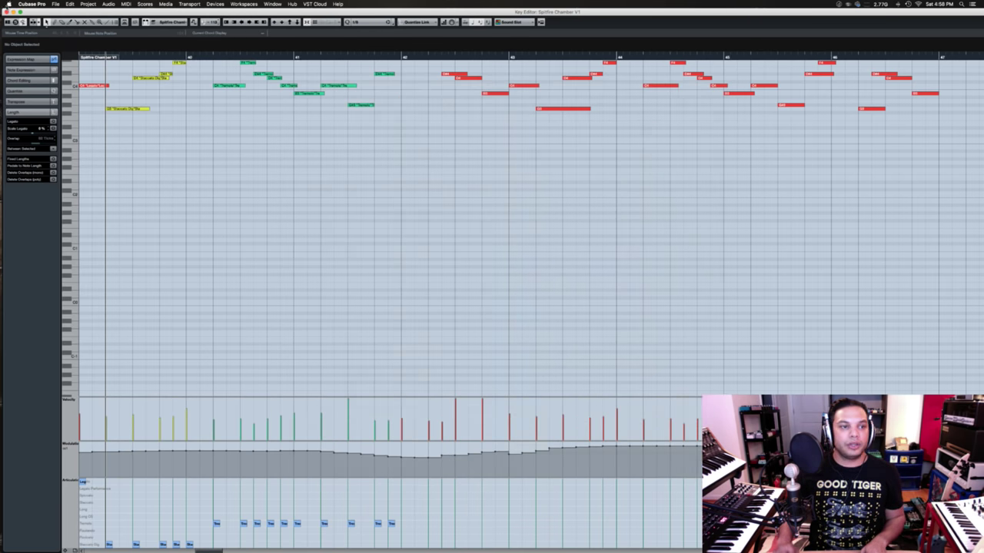
{"action": "left_click", "coordinate": [10, 12]}
- Open the Expression Map Setup from the Spitfire Chamber V1 track and move its window to the middle of the project
{"action": "left_click", "coordinate": [131, 75]}
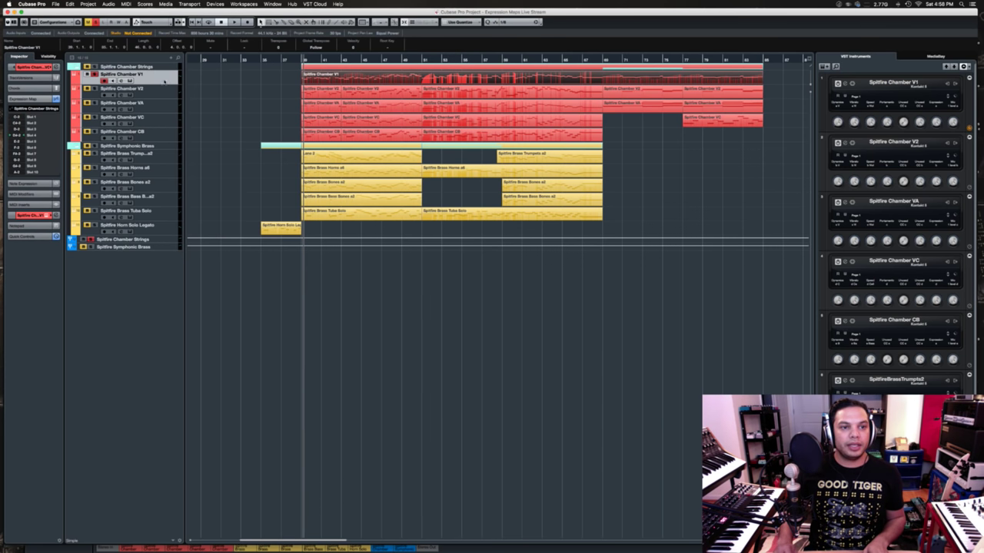
{"action": "left_click", "coordinate": [29, 99]}
{"action": "key", "text": "Escape"}
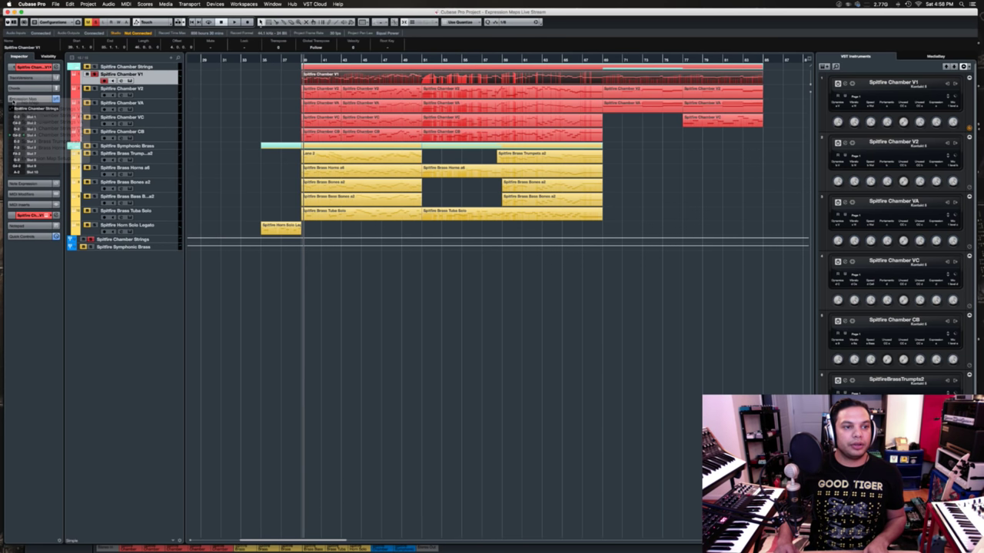
{"action": "left_click", "coordinate": [30, 99]}
{"action": "left_click", "coordinate": [58, 159]}
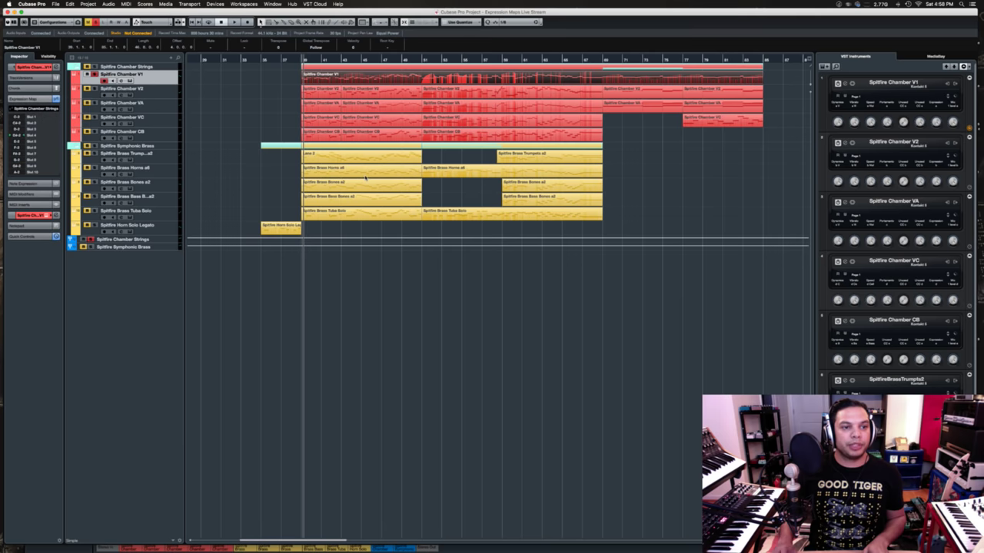
{"action": "left_click_drag", "start_coordinate": [266, 125], "coordinate": [443, 133]}
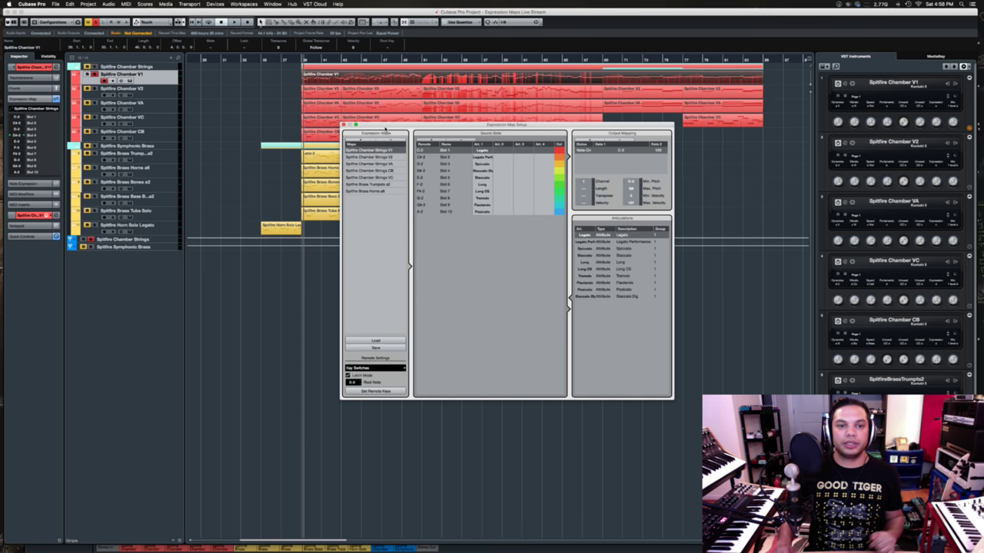
{"action": "left_click_drag", "start_coordinate": [387, 125], "coordinate": [360, 170]}
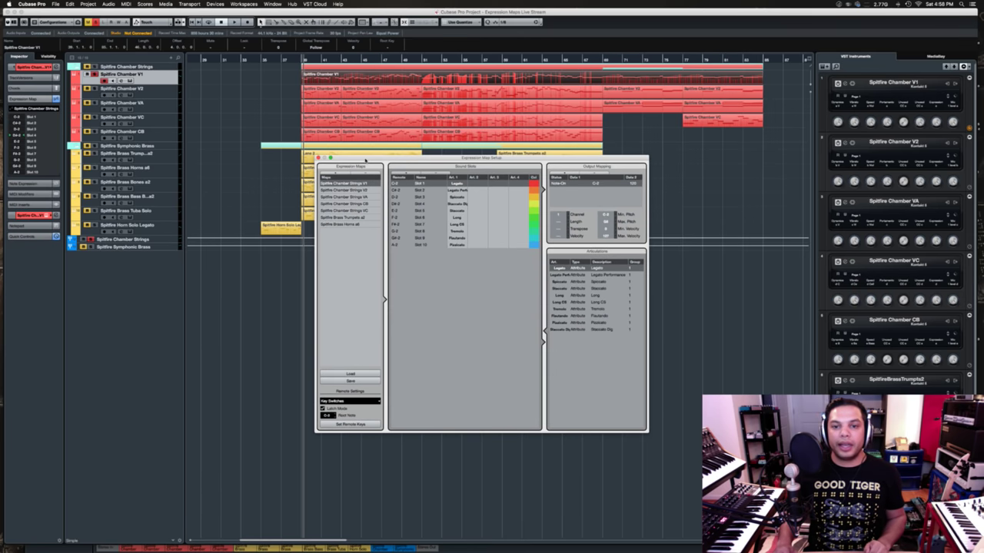
- Compare the output mappings of the Legato, Legato Performance, Spiccato and Staccato Dig slots in the Spitfire Chamber Strings V1 map
{"action": "left_click", "coordinate": [434, 195]}
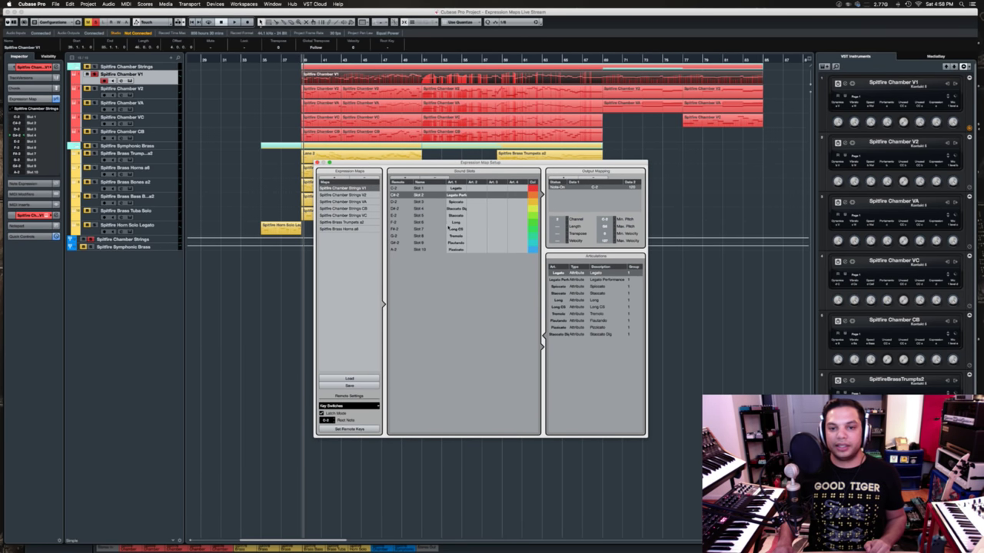
{"action": "left_click", "coordinate": [440, 209]}
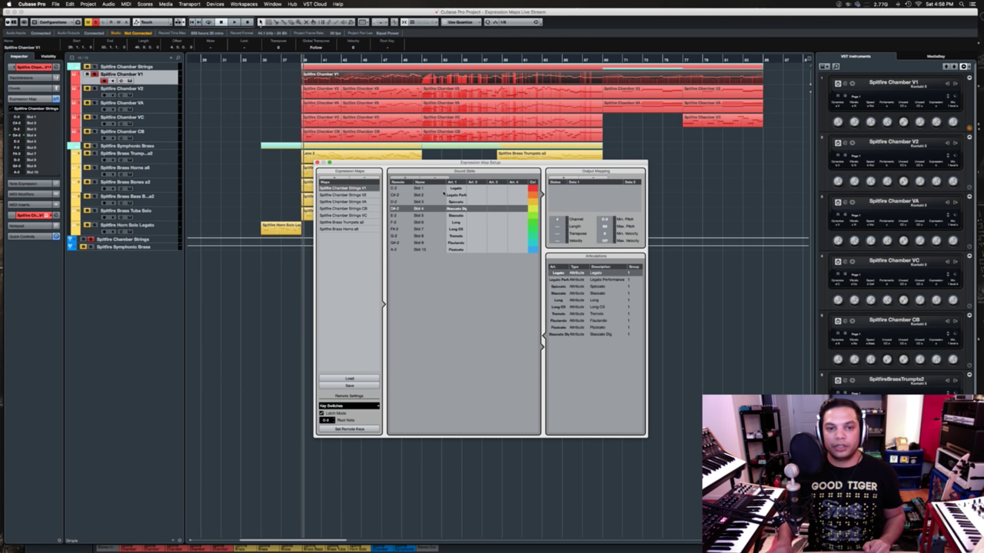
{"action": "left_click", "coordinate": [434, 188]}
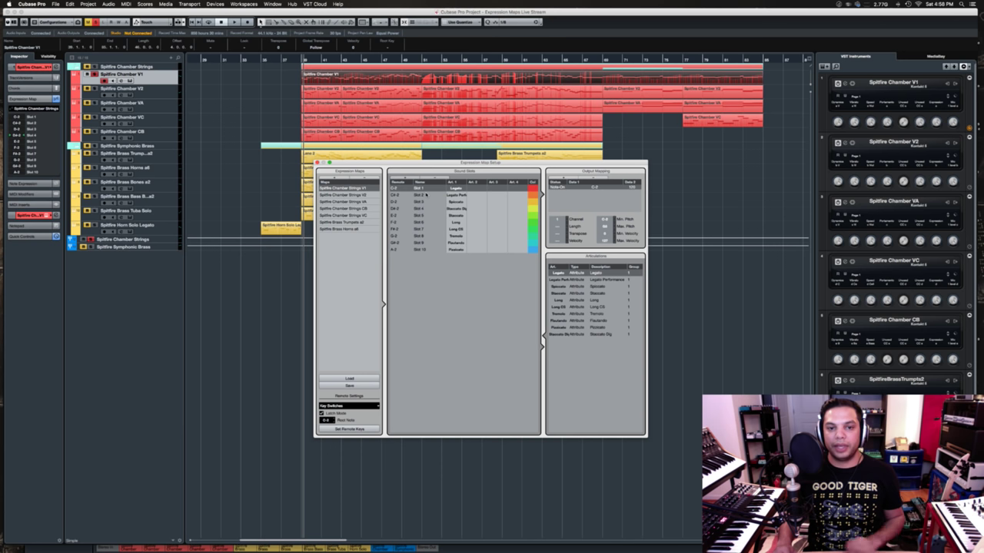
{"action": "left_click_drag", "start_coordinate": [426, 195], "coordinate": [431, 210]}
{"action": "left_click", "coordinate": [430, 189]}
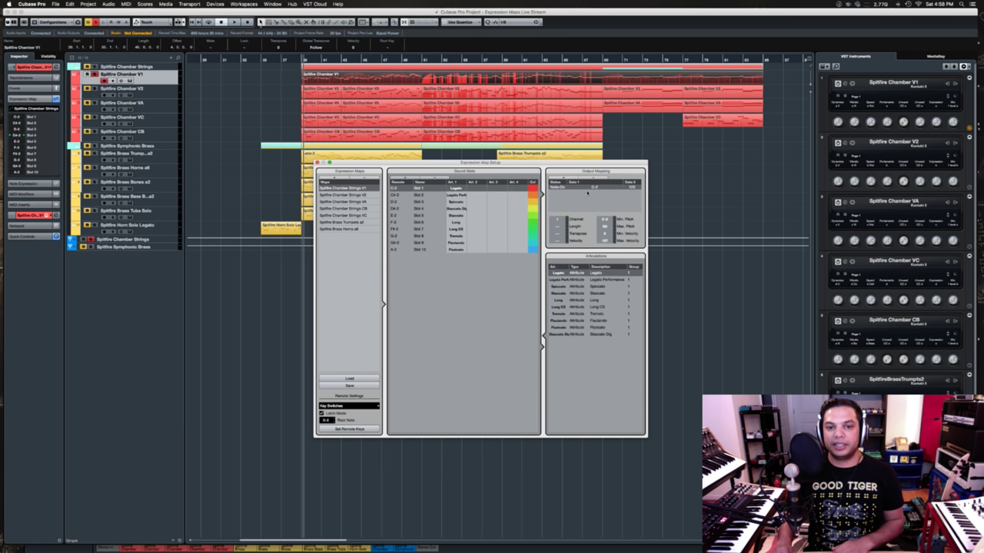
{"action": "left_click", "coordinate": [445, 202]}
- Add a Note-On entry with its Data 1 note to the Staccato Dig slot's output mapping and select the Staccato slot
{"action": "left_click", "coordinate": [458, 208]}
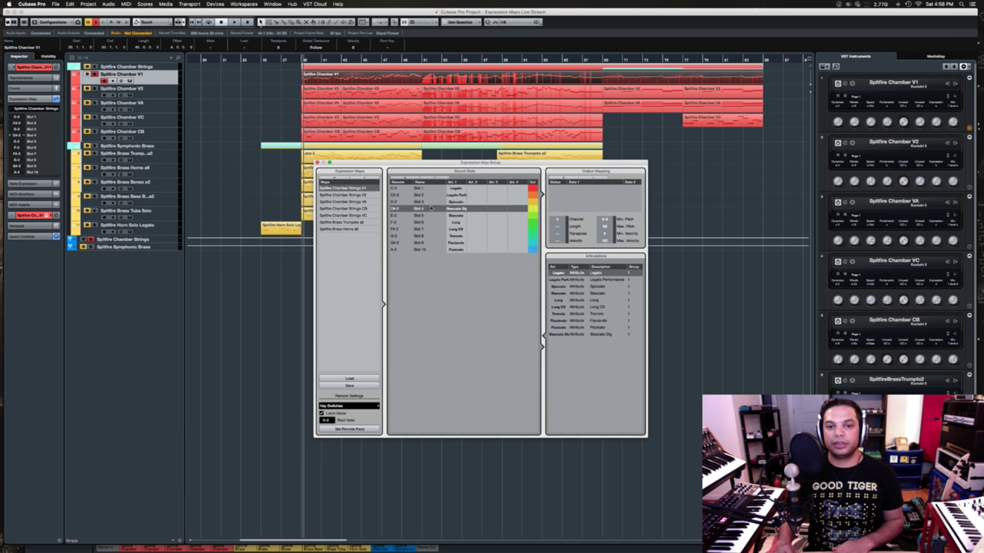
{"action": "left_click", "coordinate": [554, 183]}
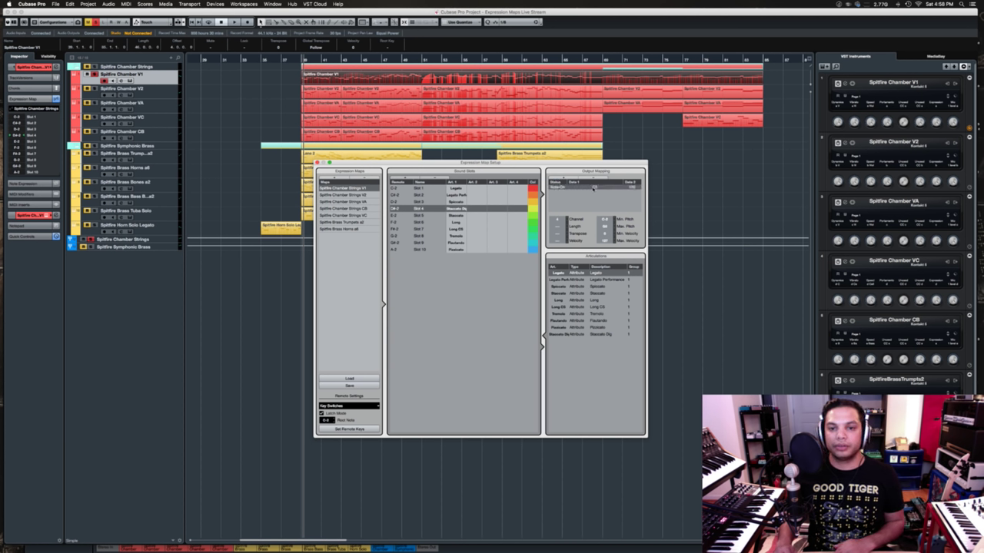
{"action": "double_click", "coordinate": [595, 188]}
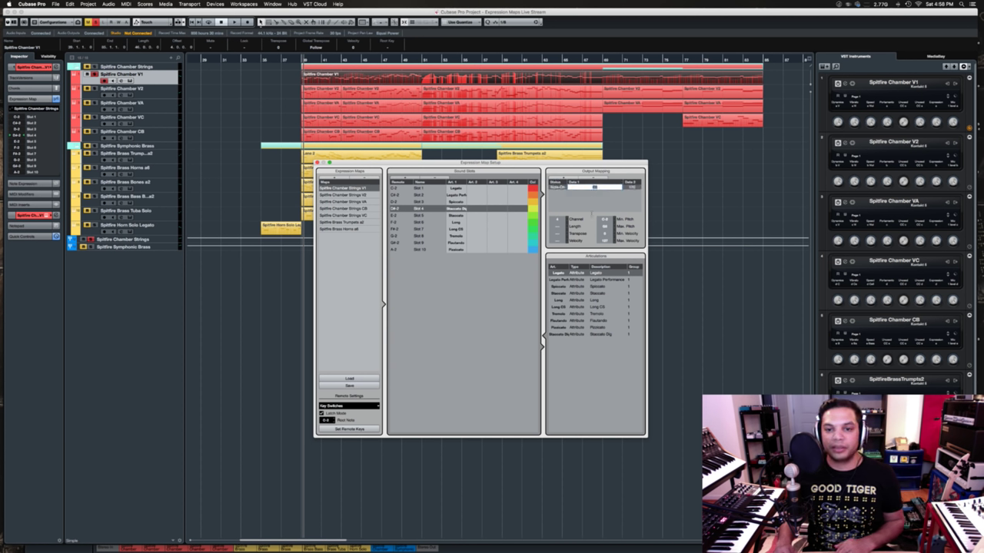
{"action": "key", "text": "Return"}
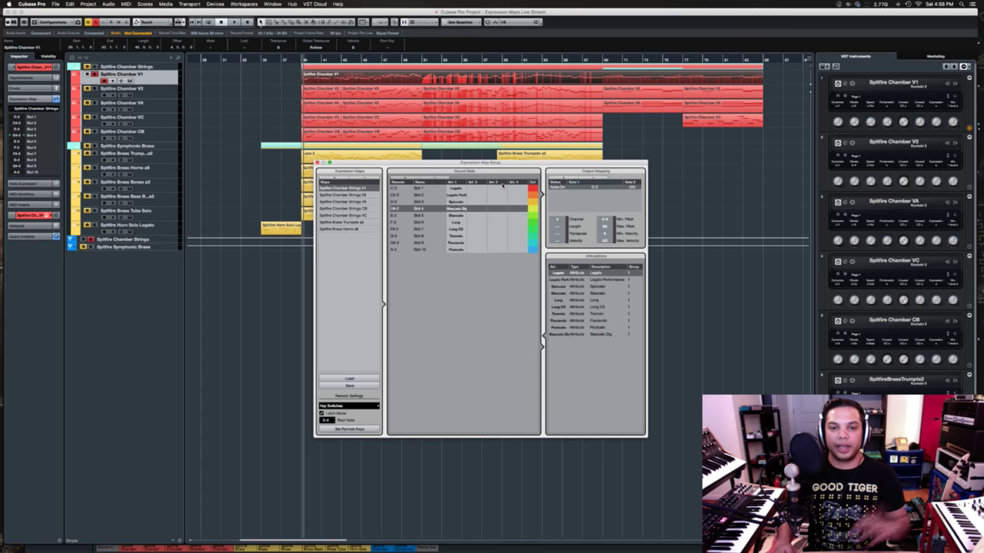
{"action": "left_click", "coordinate": [436, 216]}
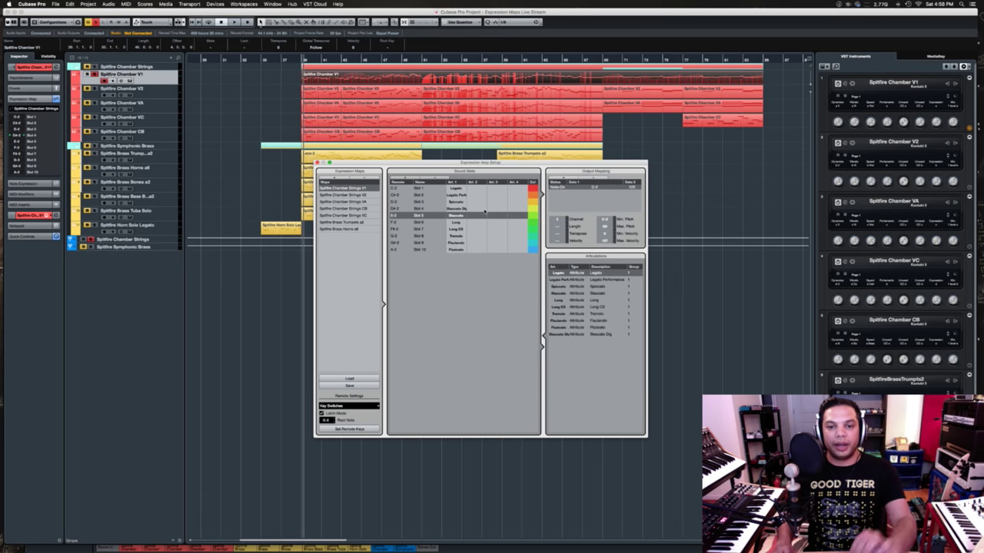
- Select the Staccato Dig slot, open the Spitfire Chamber V1 Kontakt instrument and arrange its window beside the Expression Map Setup
{"action": "left_click", "coordinate": [432, 208]}
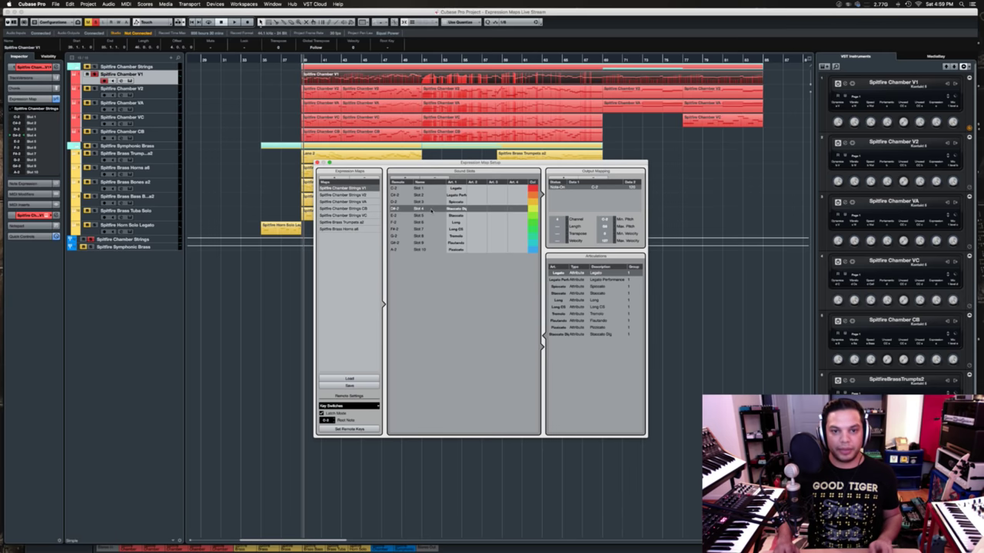
{"action": "left_click", "coordinate": [946, 173]}
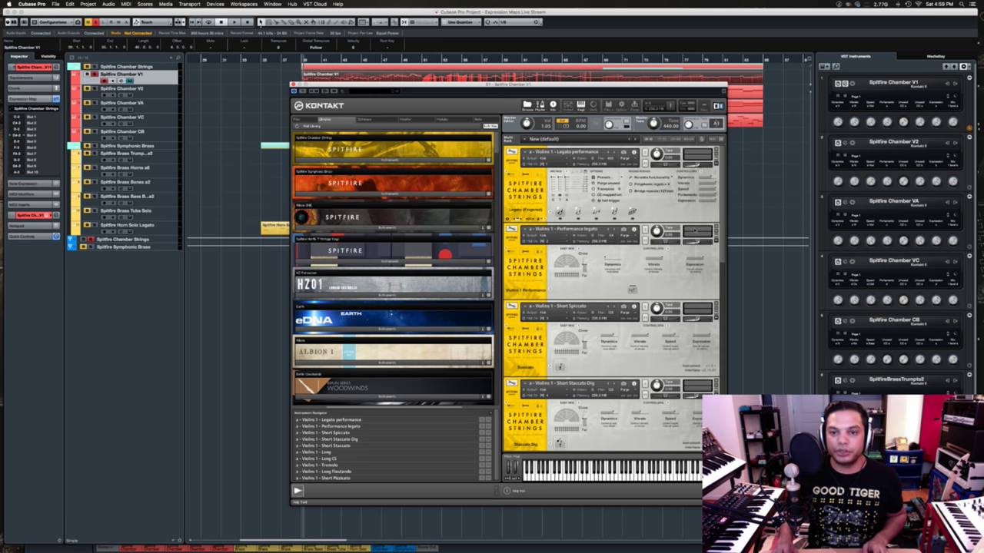
{"action": "left_click", "coordinate": [524, 401]}
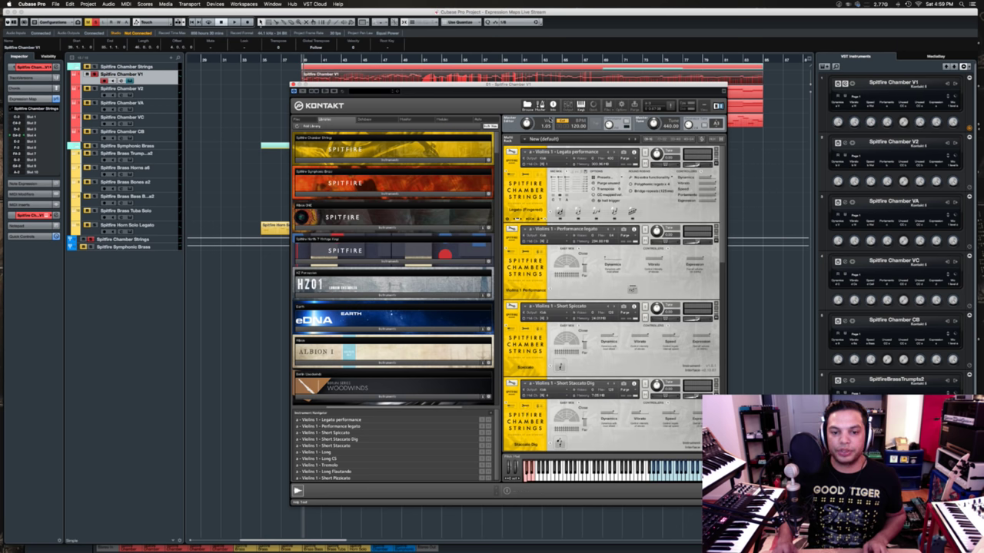
{"action": "left_click_drag", "start_coordinate": [556, 91], "coordinate": [856, 96]}
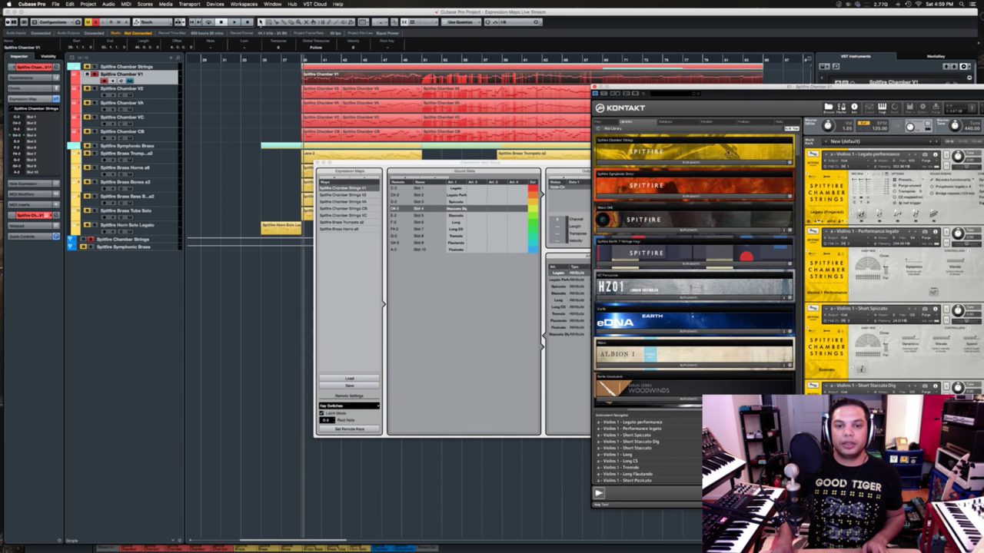
{"action": "left_click_drag", "start_coordinate": [541, 164], "coordinate": [450, 162]}
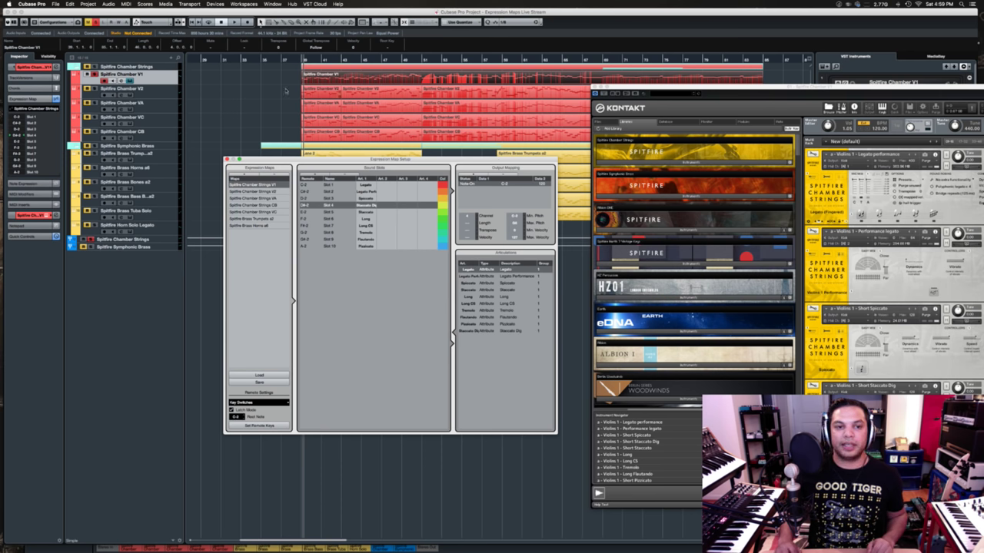
- Open the Spitfire Chamber V1 part in the Key Editor and select all its Staccato Dig articulation events
{"action": "left_click", "coordinate": [327, 79]}
{"action": "double_click", "coordinate": [326, 79]}
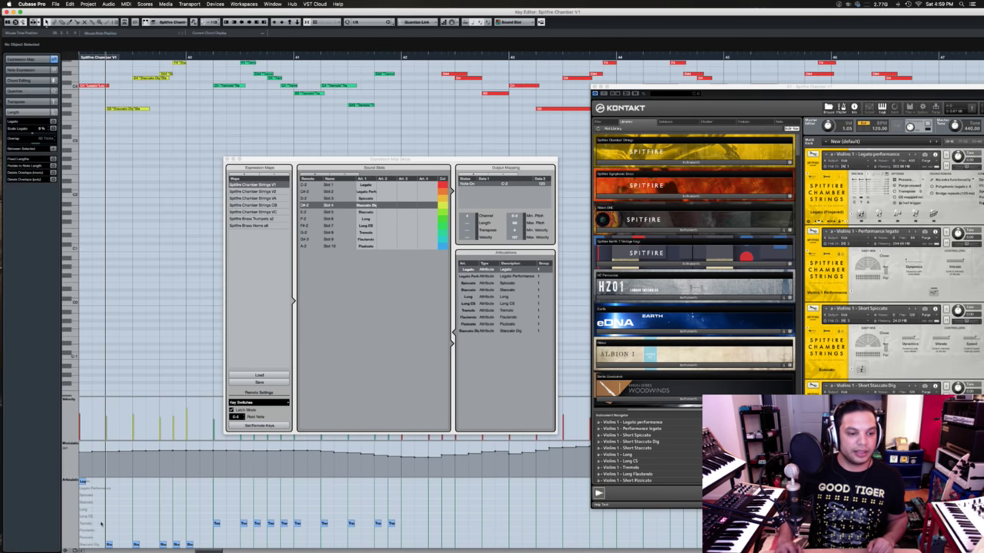
{"action": "left_click_drag", "start_coordinate": [103, 543], "coordinate": [194, 547]}
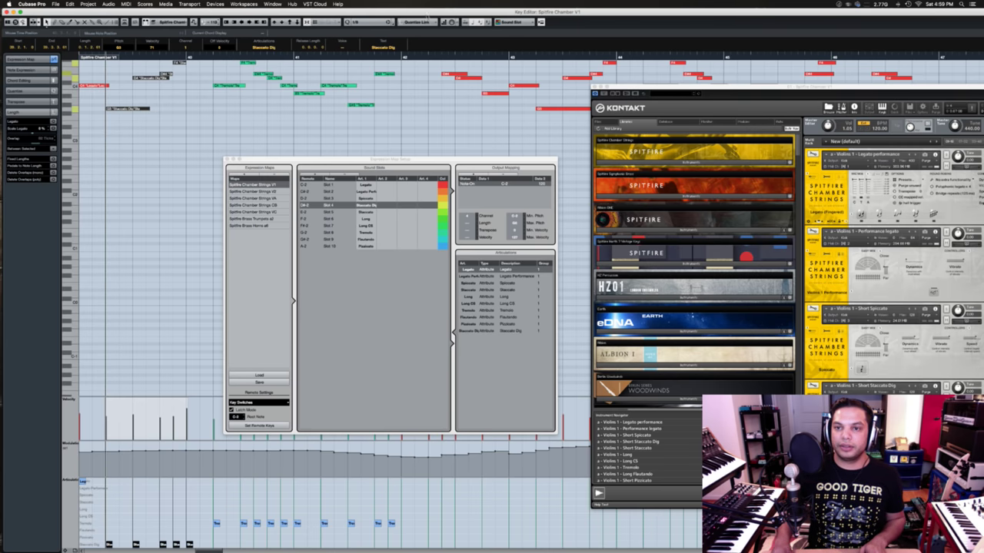
- Move the Kontakt window over the Key Editor and check which of its lower articulation patches, such as Tremolo, responds during playback
{"action": "left_click_drag", "start_coordinate": [738, 92], "coordinate": [479, 59]}
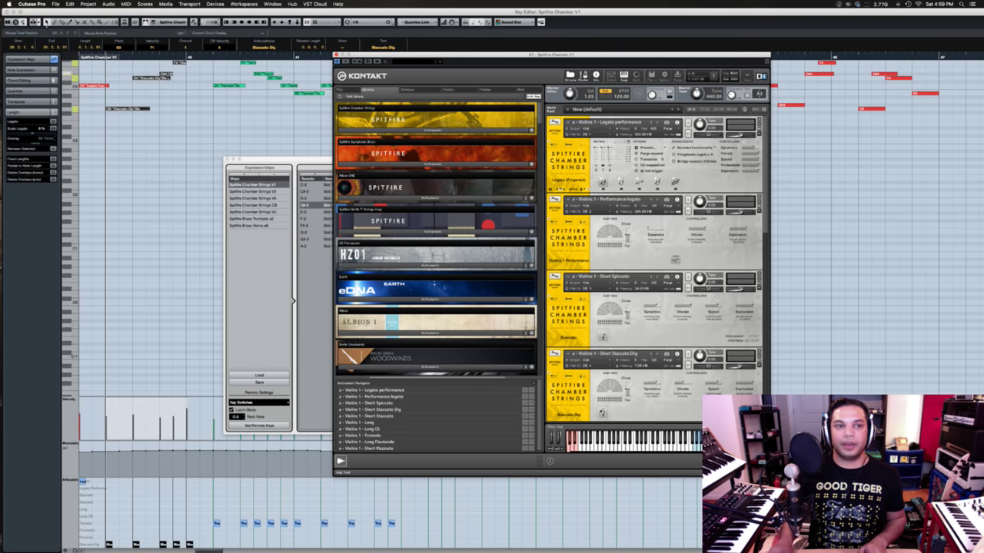
{"action": "left_click_drag", "start_coordinate": [765, 171], "coordinate": [771, 357]}
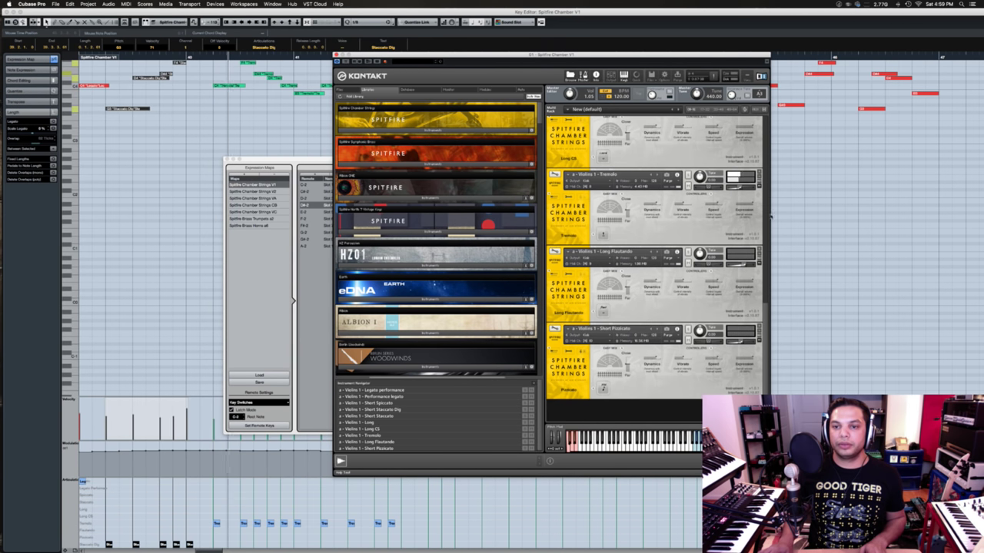
{"action": "left_click", "coordinate": [104, 58]}
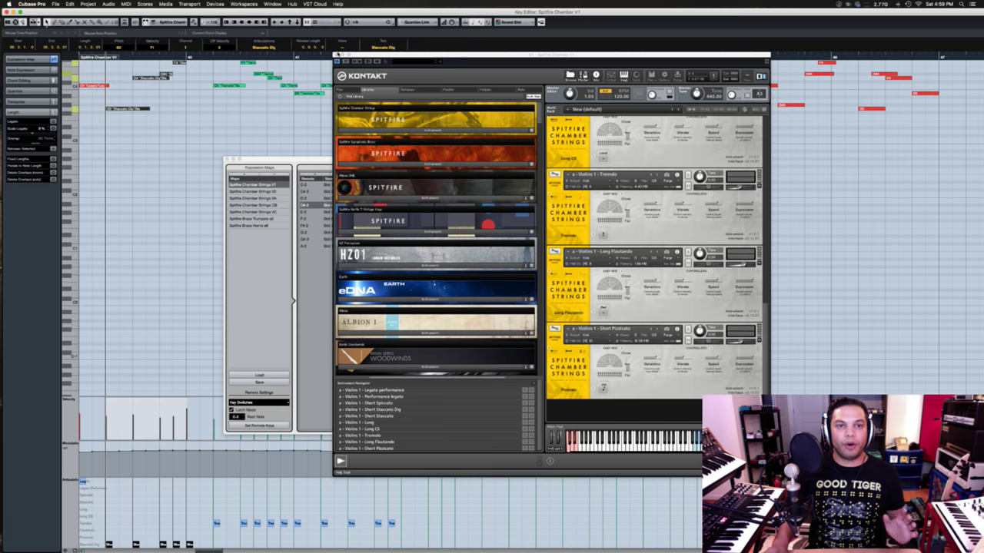
- Close the Kontakt and Expression Map Setup windows and audition the Staccato Dig passage in the Key Editor
{"action": "left_click", "coordinate": [338, 56]}
{"action": "left_click", "coordinate": [227, 159]}
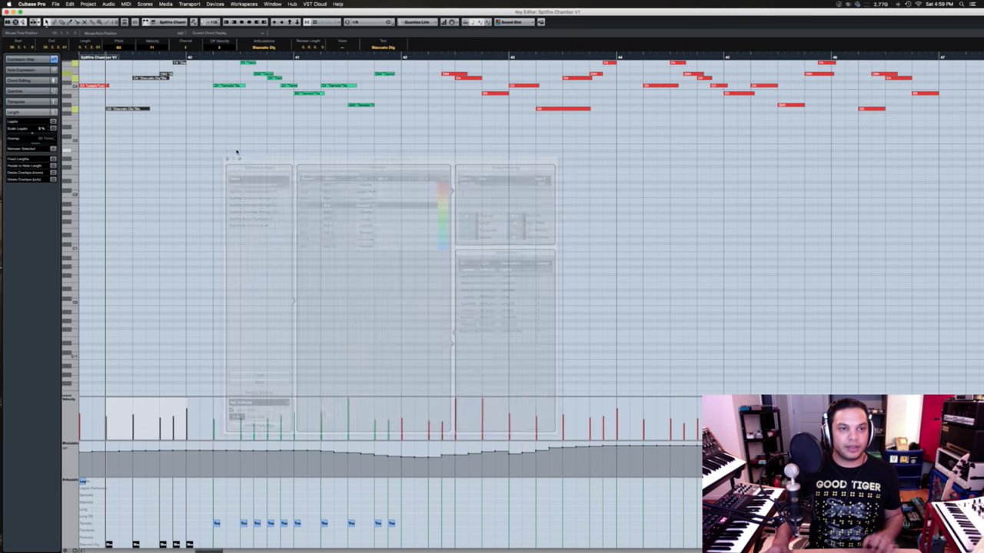
{"action": "scroll", "coordinate": [236, 152], "scroll_direction": "left", "scroll_amount": 5}
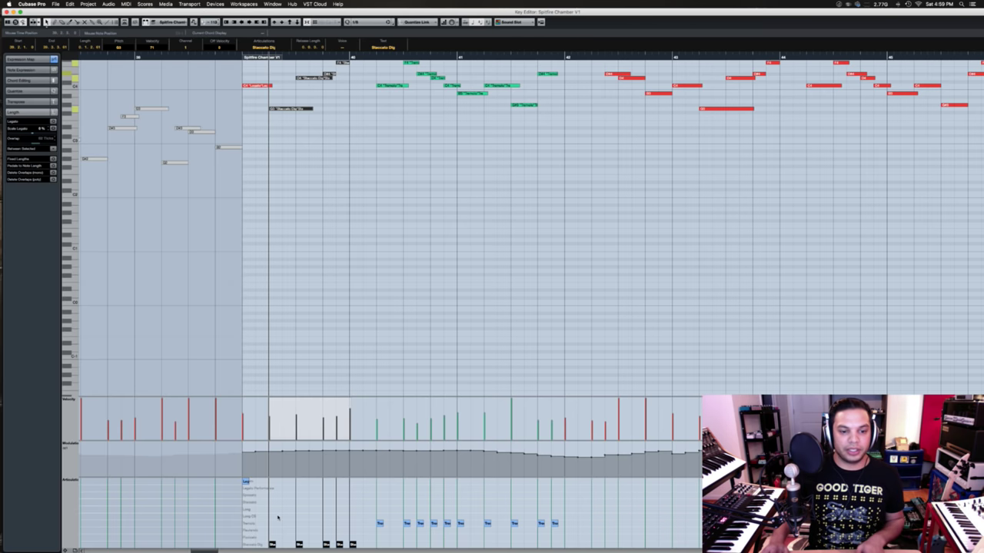
{"action": "key", "text": "space"}
{"action": "key", "text": "space"}
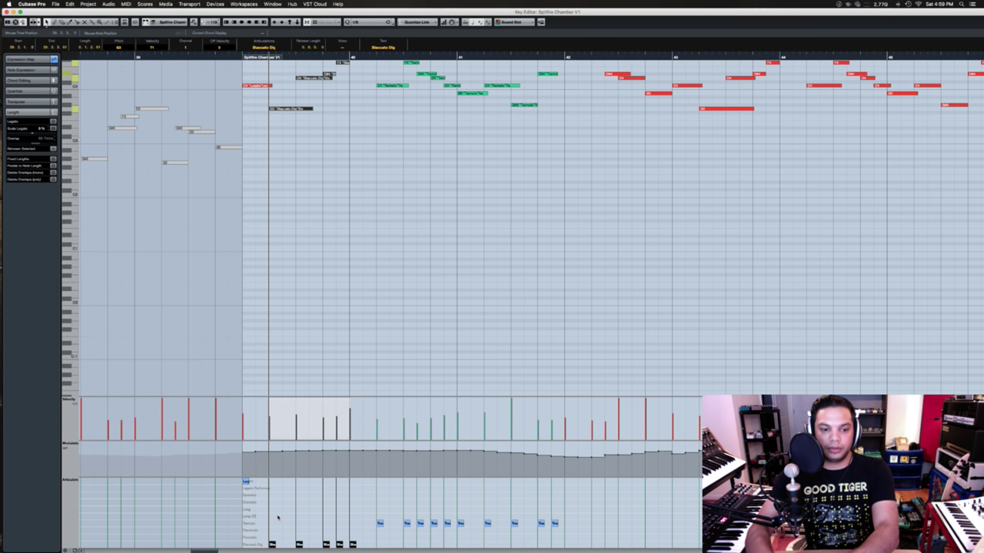
- Change the selected Staccato Dig notes to Spiccato in the articulation lane and audition the passage
{"action": "left_click", "coordinate": [272, 495]}
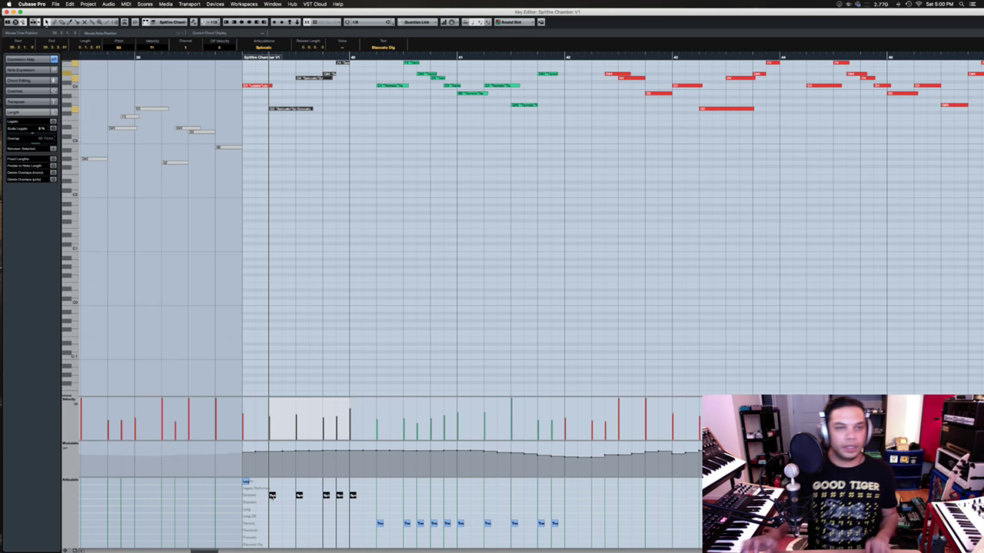
{"action": "key", "text": "space"}
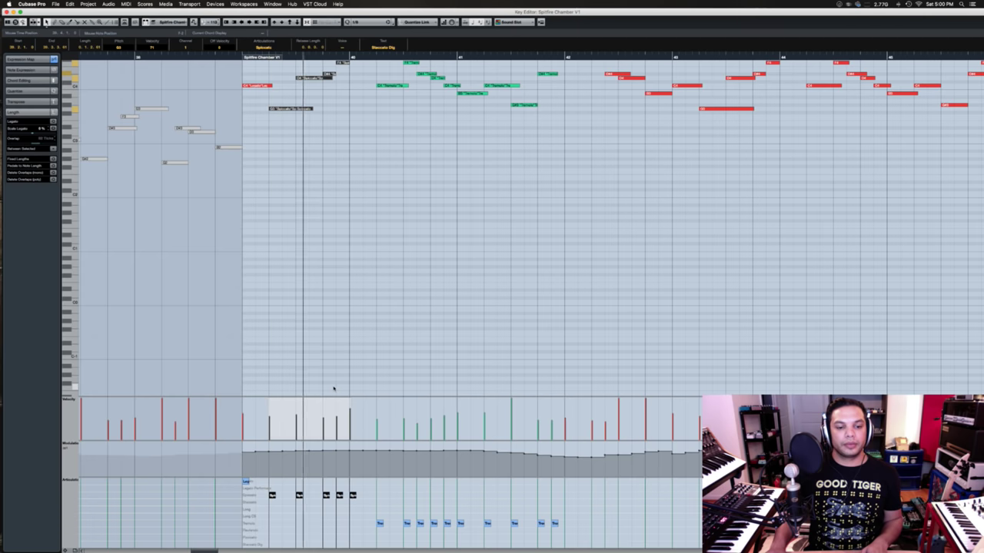
{"action": "key", "text": "space"}
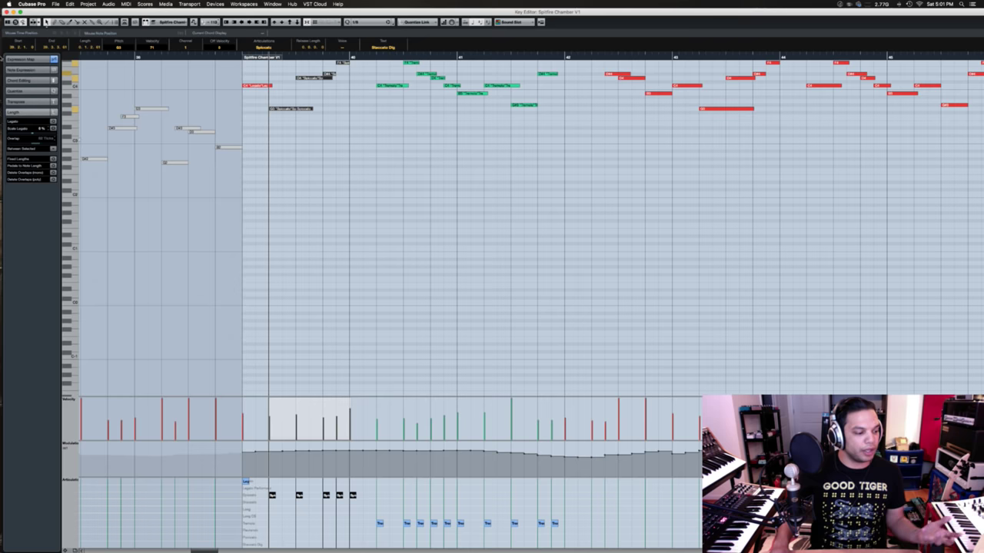
- Close the Key Editor, add a Kontakt 5 instrument track and place it at the end of the track list
{"action": "mouse_move", "coordinate": [3, 25]}
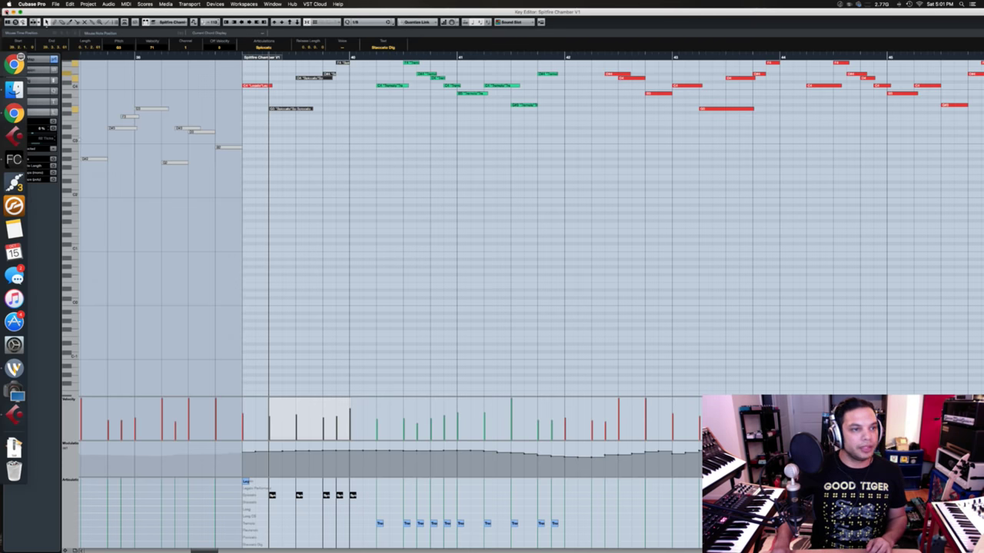
{"action": "key", "text": "Escape"}
{"action": "scroll", "coordinate": [692, 133], "scroll_direction": "right", "scroll_amount": 5}
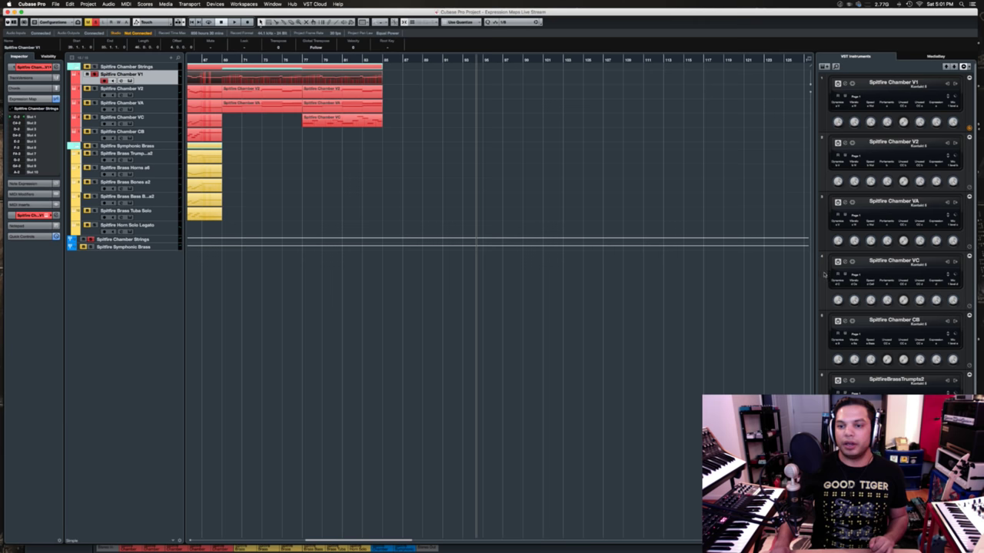
{"action": "scroll", "coordinate": [824, 273], "scroll_direction": "down", "scroll_amount": 5}
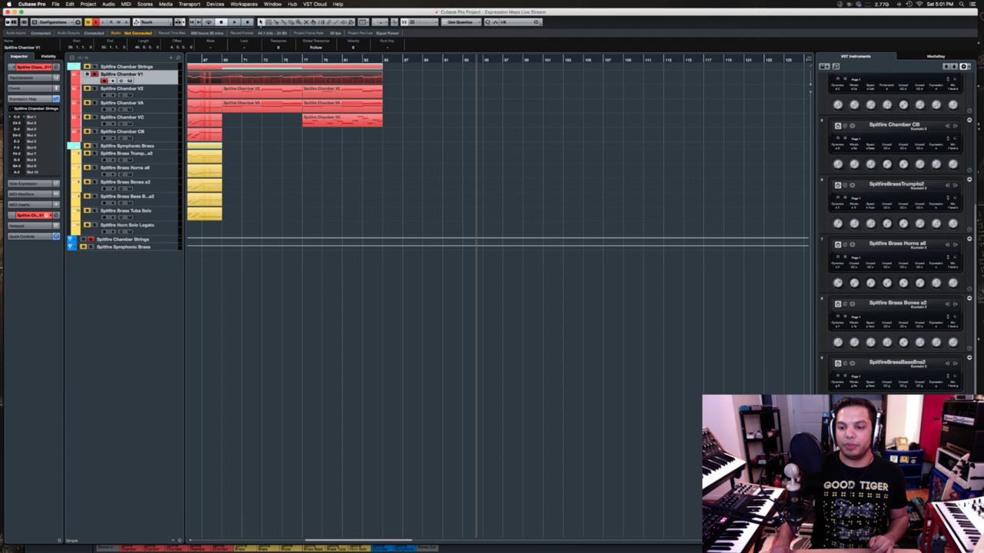
{"action": "left_click", "coordinate": [896, 248]}
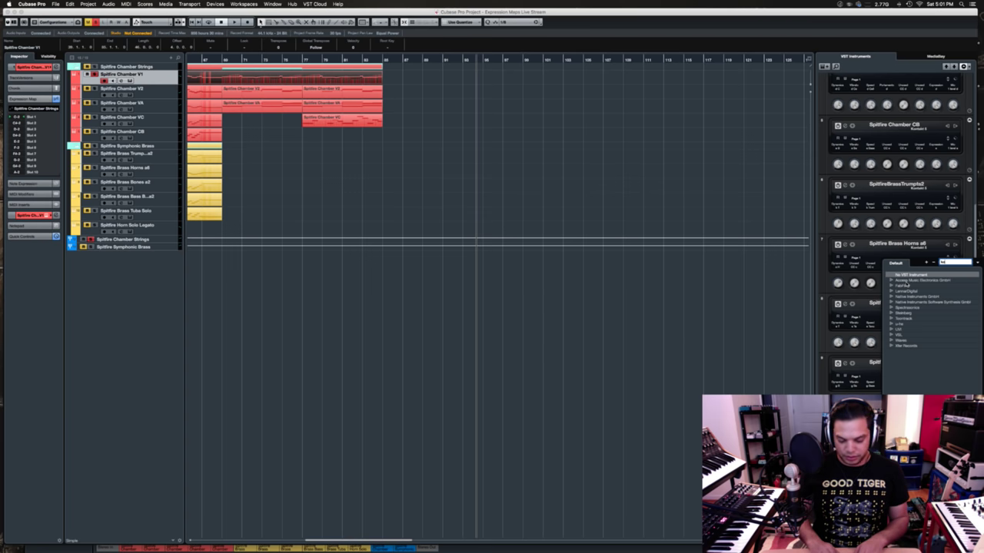
{"action": "left_click", "coordinate": [907, 285]}
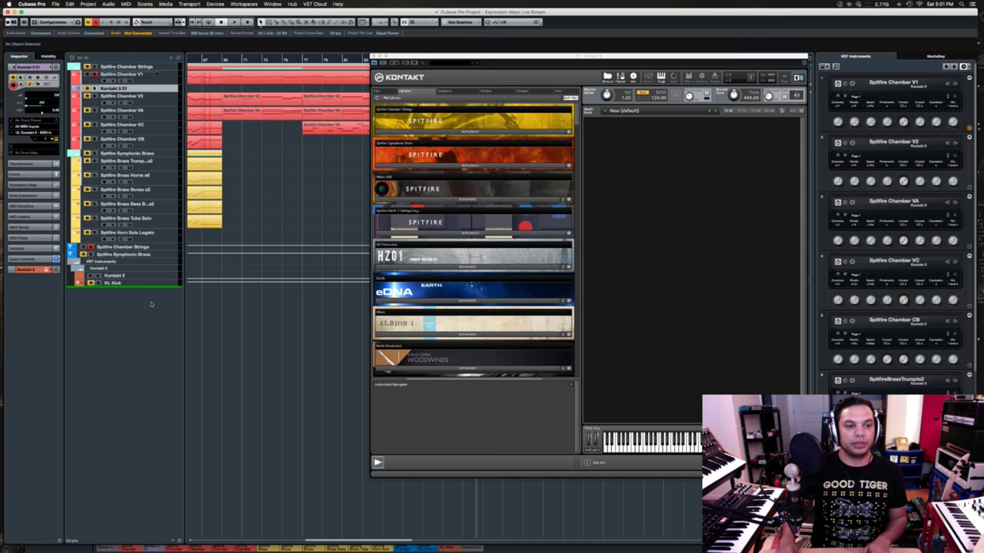
{"action": "left_click_drag", "start_coordinate": [151, 304], "coordinate": [151, 305]}
- Load the individual articulation patch "f - Ensembles - Long" from the Spitfire Chamber Strings library into the new Kontakt instrument
{"action": "left_click", "coordinate": [458, 131]}
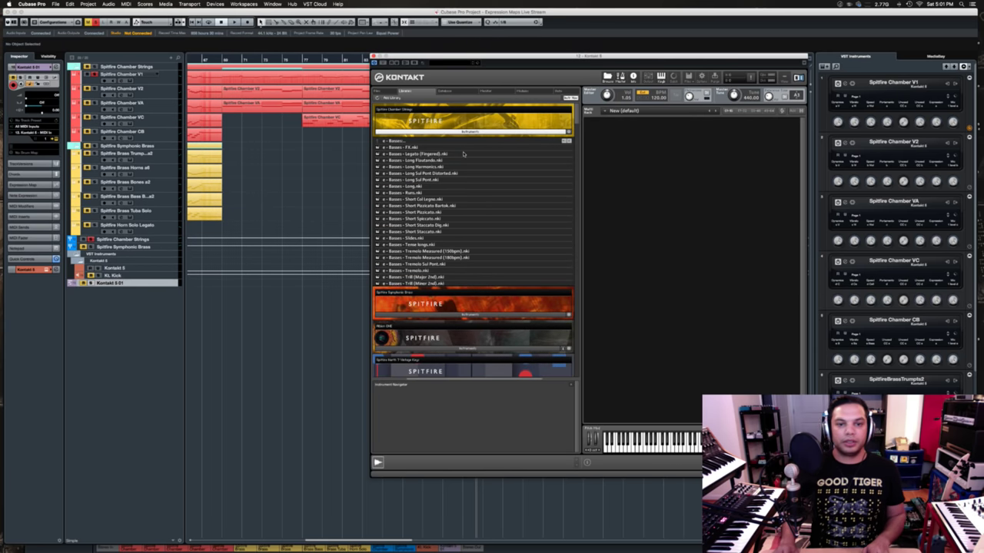
{"action": "left_click", "coordinate": [398, 141]}
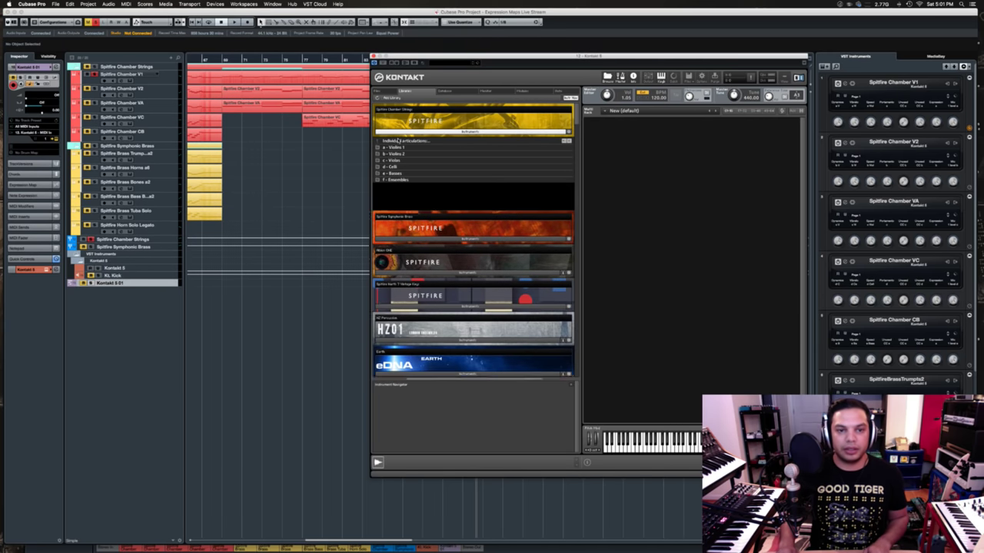
{"action": "left_click", "coordinate": [409, 179]}
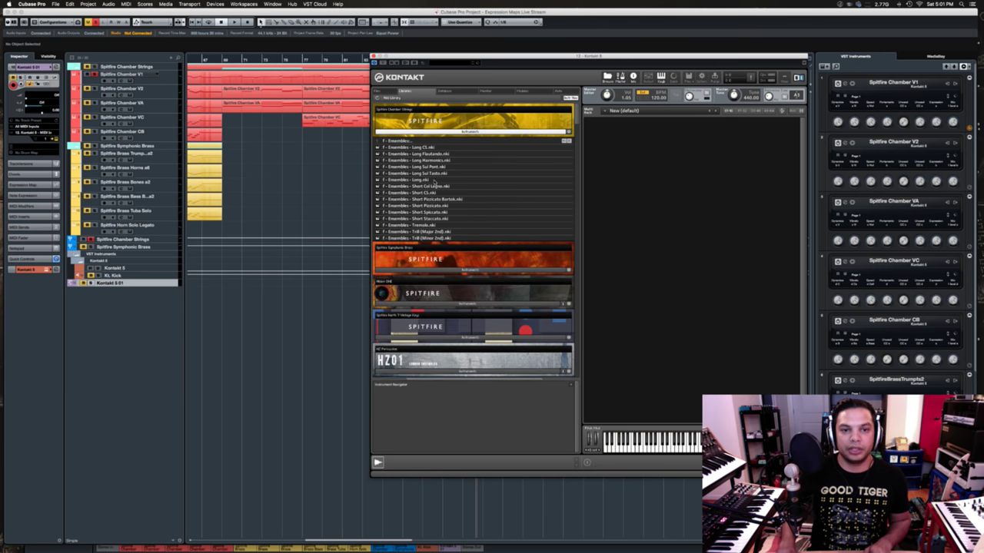
{"action": "left_click", "coordinate": [432, 180]}
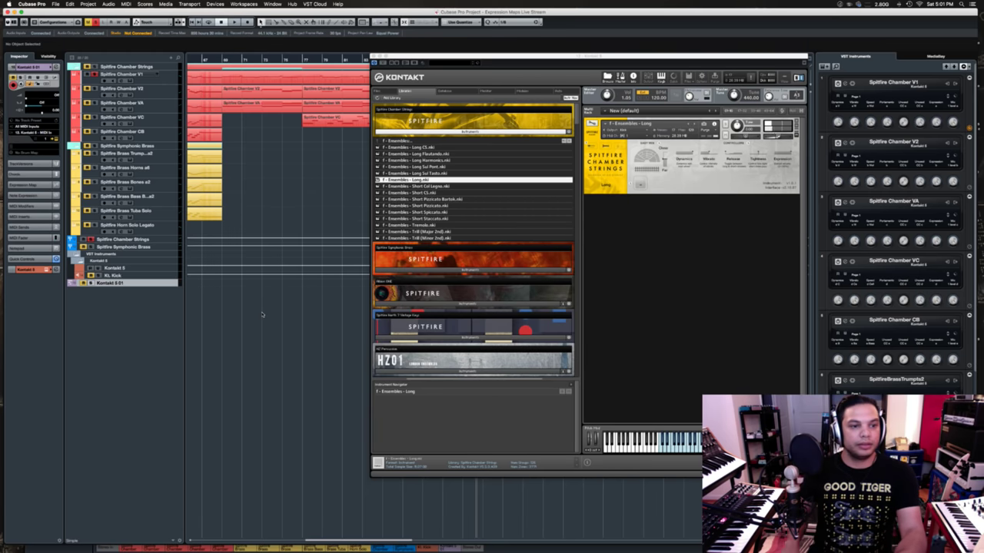
- Turn off solo on the Spitfire Chamber V1 track and close the Kontakt window
{"action": "left_click", "coordinate": [95, 75]}
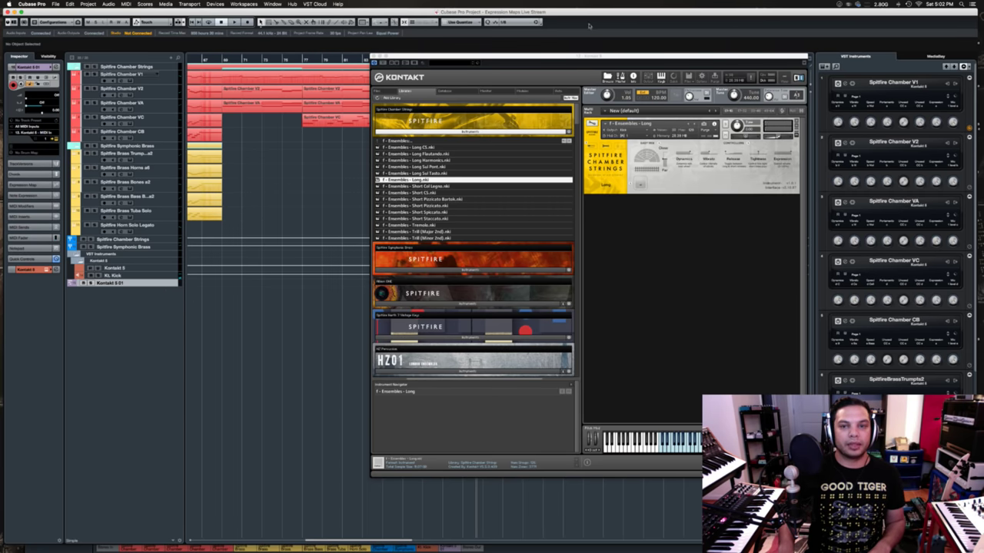
{"action": "left_click", "coordinate": [374, 61]}
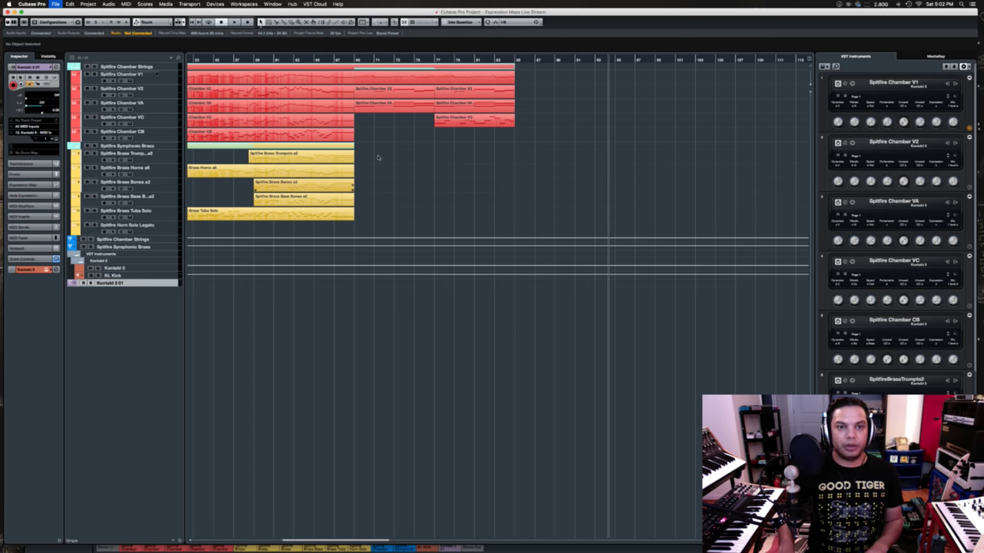
- Open the Spitfire Chamber VA part in the Key Editor near bar 65 and examine its articulation changes around bar 69
{"action": "scroll", "coordinate": [335, 152], "scroll_direction": "left", "scroll_amount": 10}
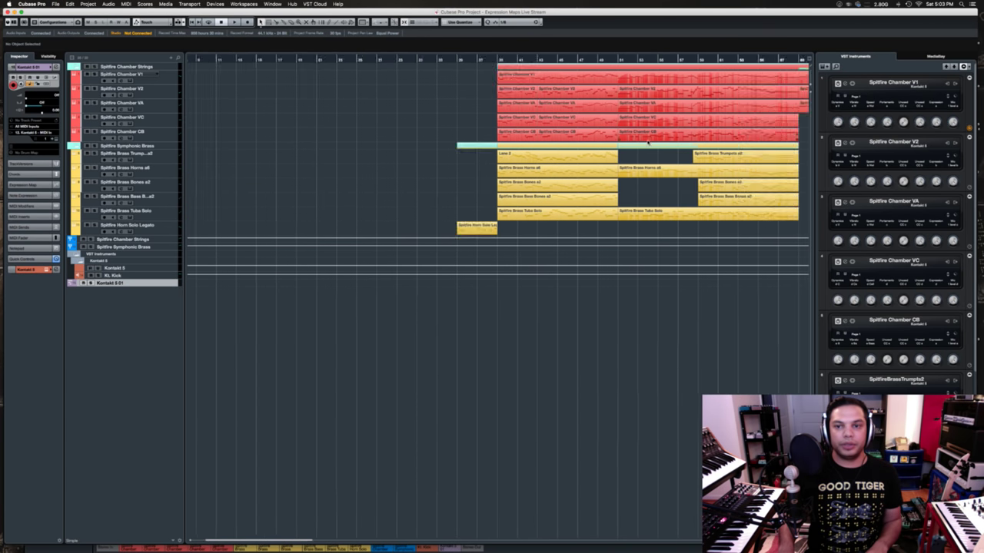
{"action": "scroll", "coordinate": [645, 143], "scroll_direction": "right", "scroll_amount": 8}
{"action": "left_click", "coordinate": [432, 62]}
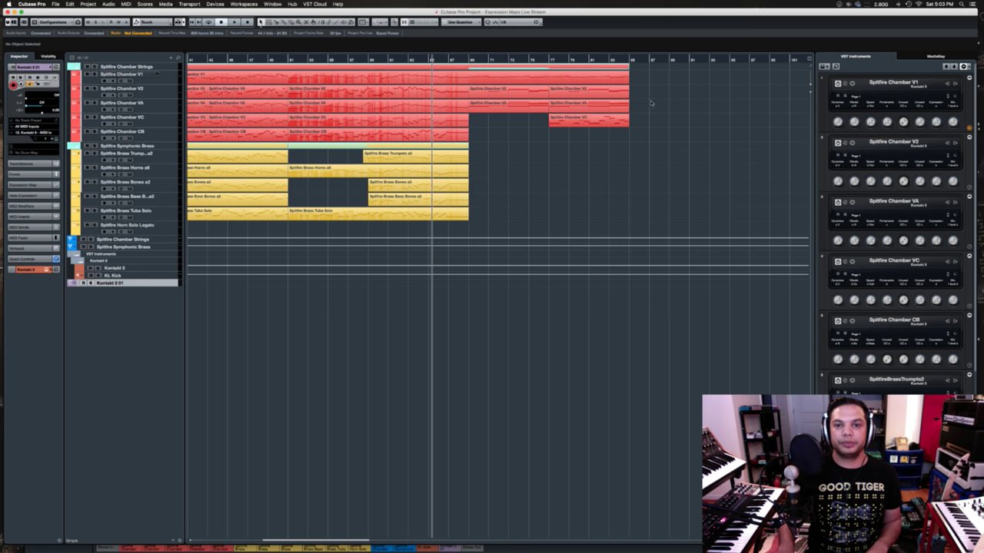
{"action": "left_click", "coordinate": [442, 109]}
{"action": "left_click", "coordinate": [485, 129]}
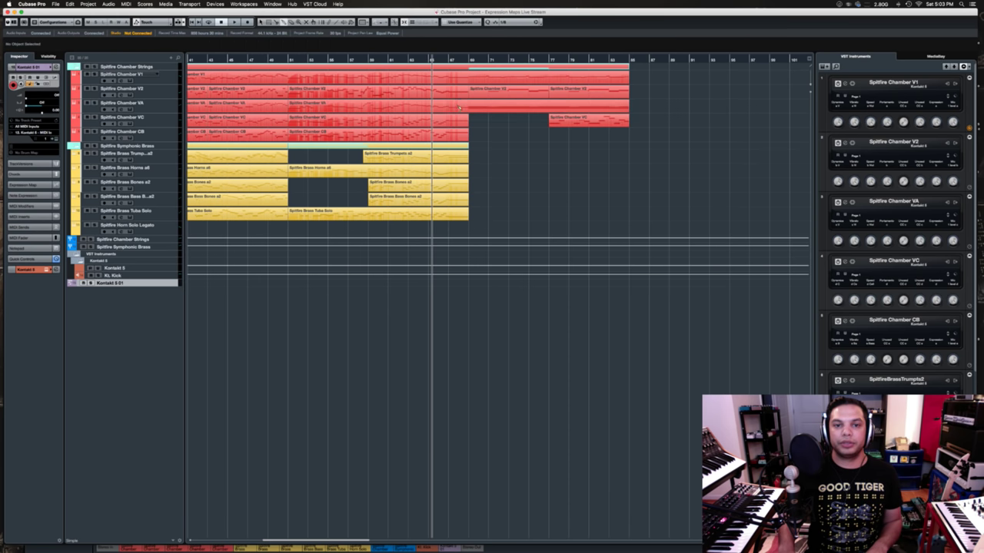
{"action": "left_click", "coordinate": [460, 108]}
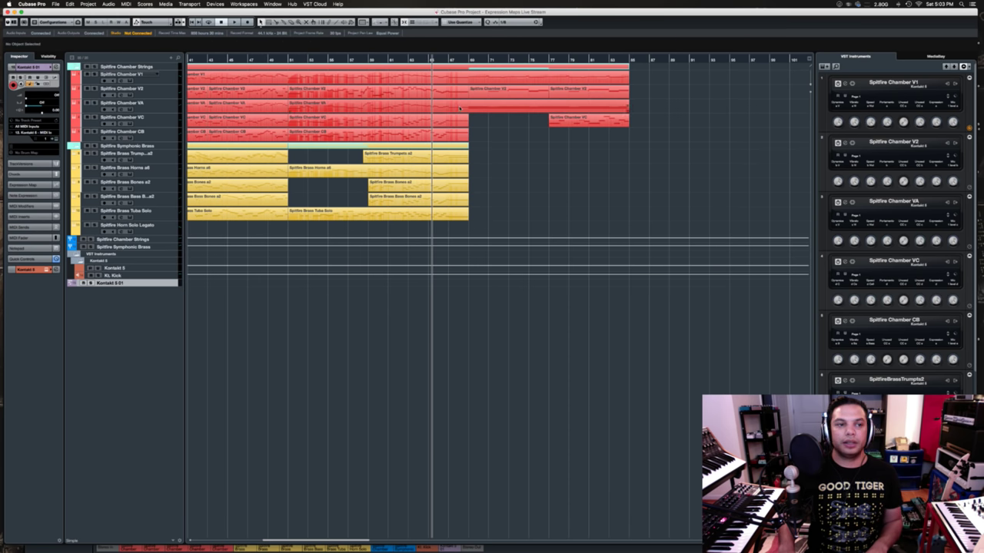
{"action": "double_click", "coordinate": [453, 108]}
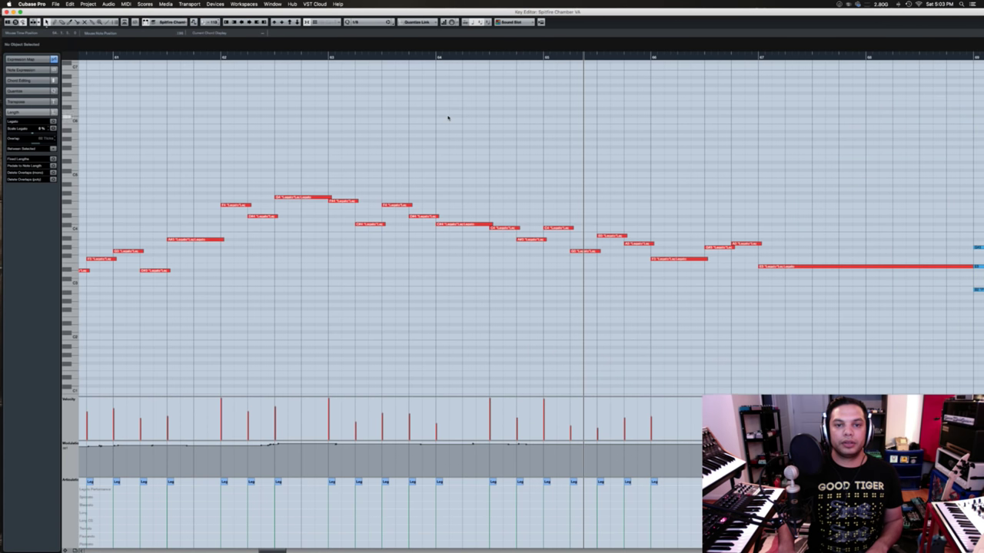
{"action": "scroll", "coordinate": [472, 166], "scroll_direction": "right", "scroll_amount": 10}
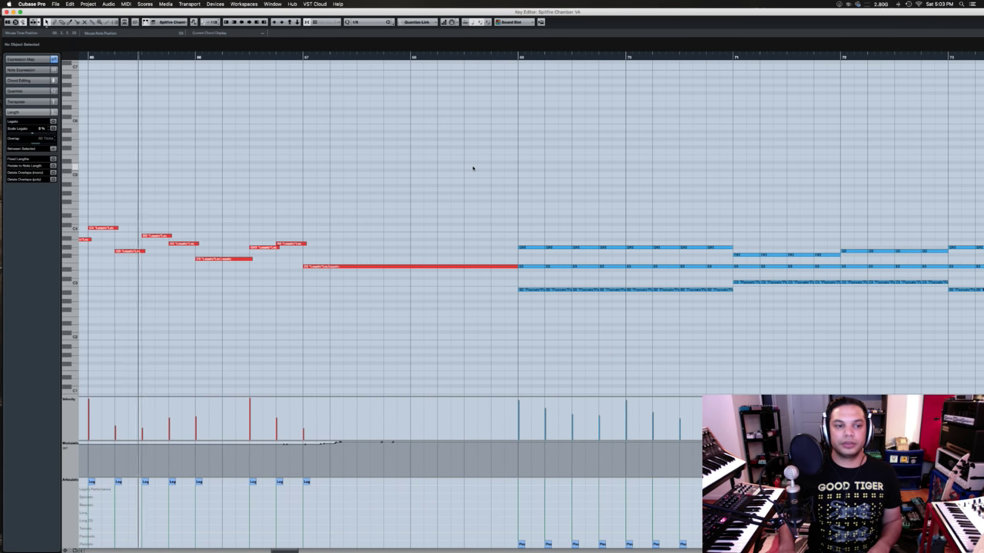
{"action": "scroll", "coordinate": [473, 167], "scroll_direction": "down", "scroll_amount": 3}
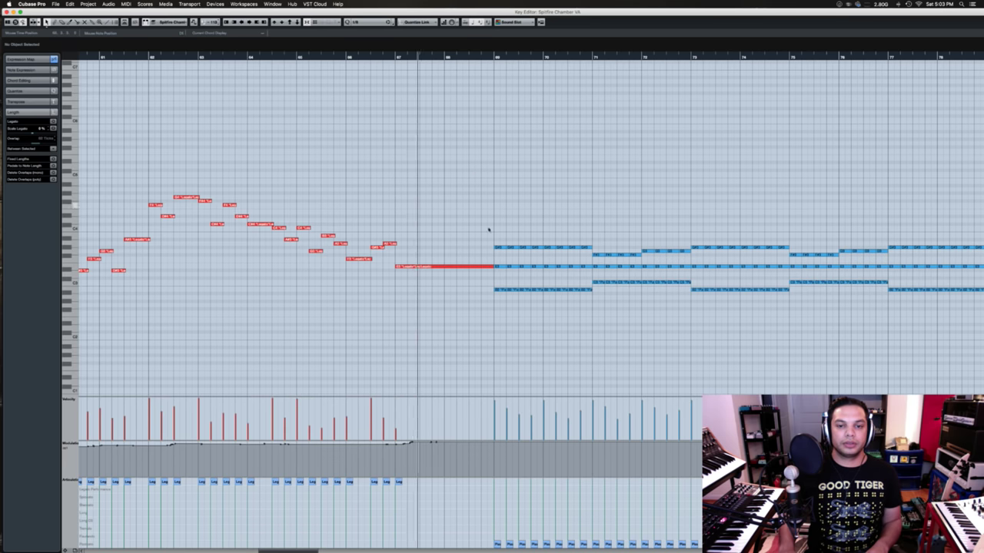
{"action": "scroll", "coordinate": [459, 313], "scroll_direction": "right", "scroll_amount": 2}
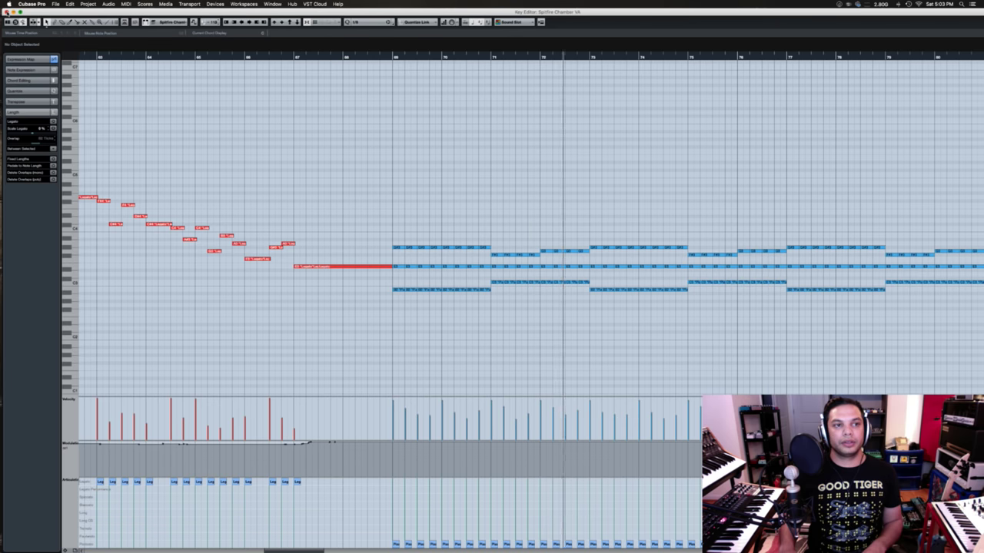
- Close the Key Editor, reopen the Spitfire Chamber VA part, and stop playback with the cursor at bar 69
{"action": "left_click", "coordinate": [6, 11]}
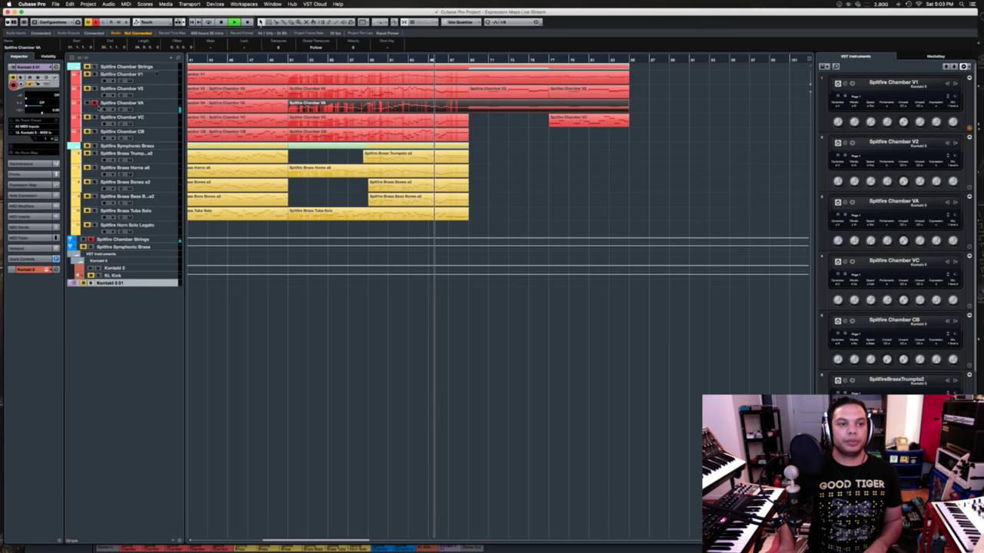
{"action": "left_click", "coordinate": [490, 115]}
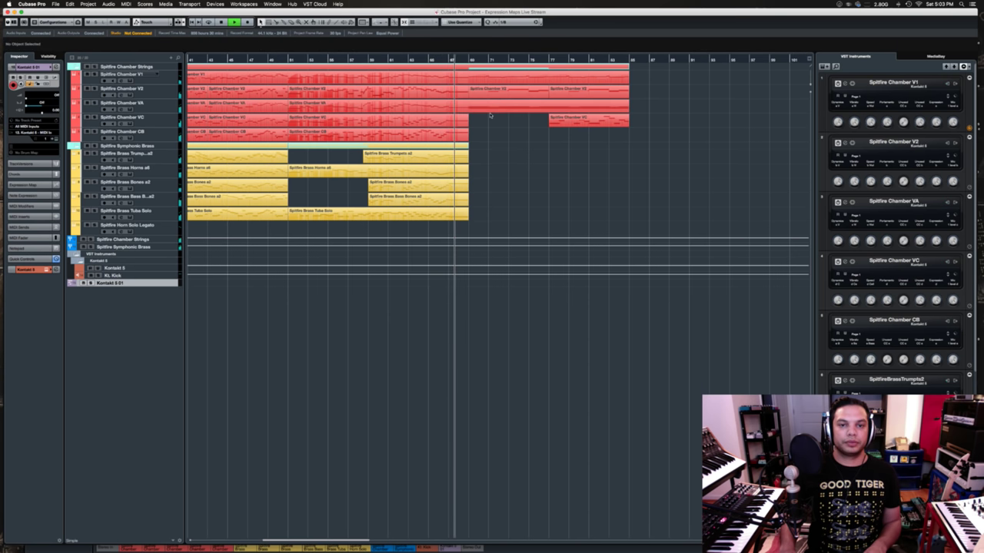
{"action": "double_click", "coordinate": [492, 107]}
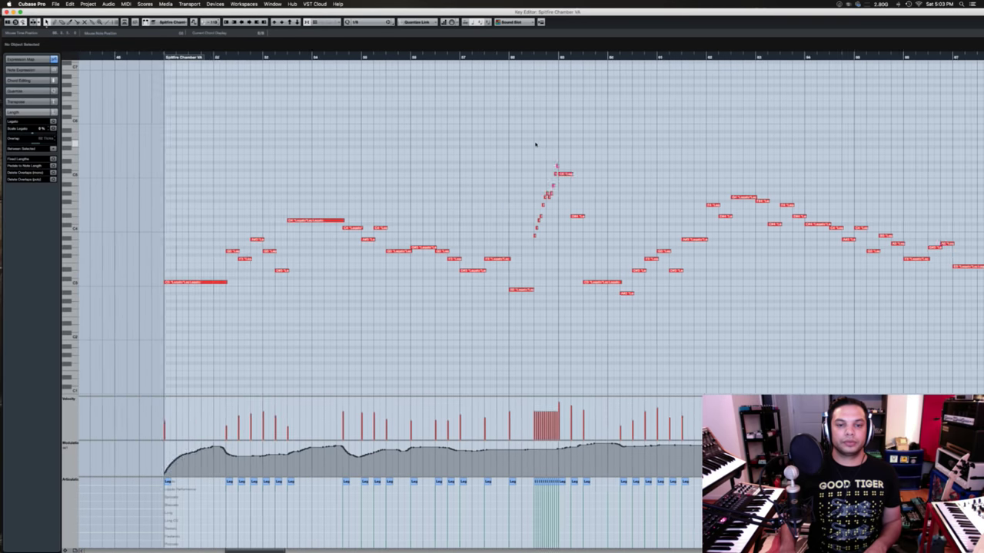
{"action": "scroll", "coordinate": [536, 144], "scroll_direction": "right", "scroll_amount": 10}
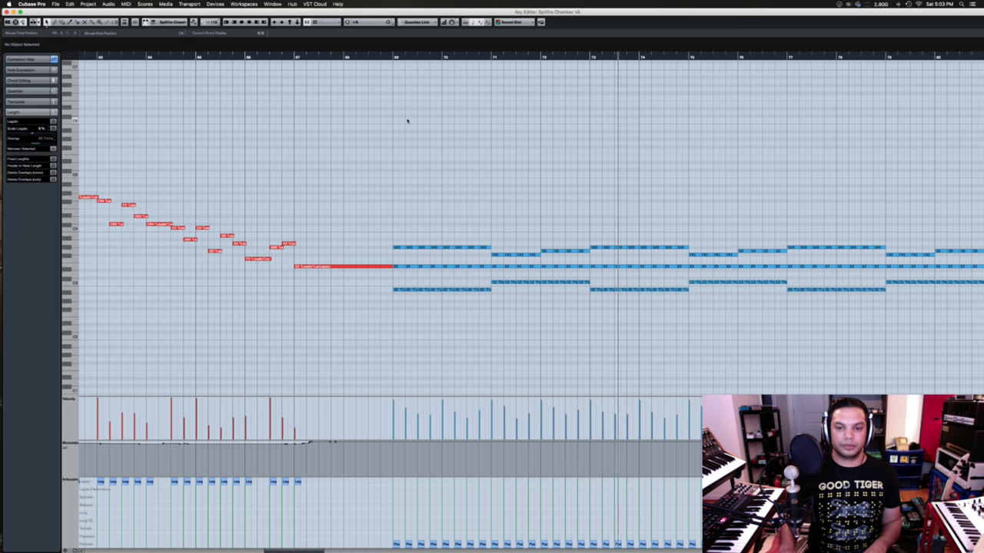
{"action": "key", "text": "space"}
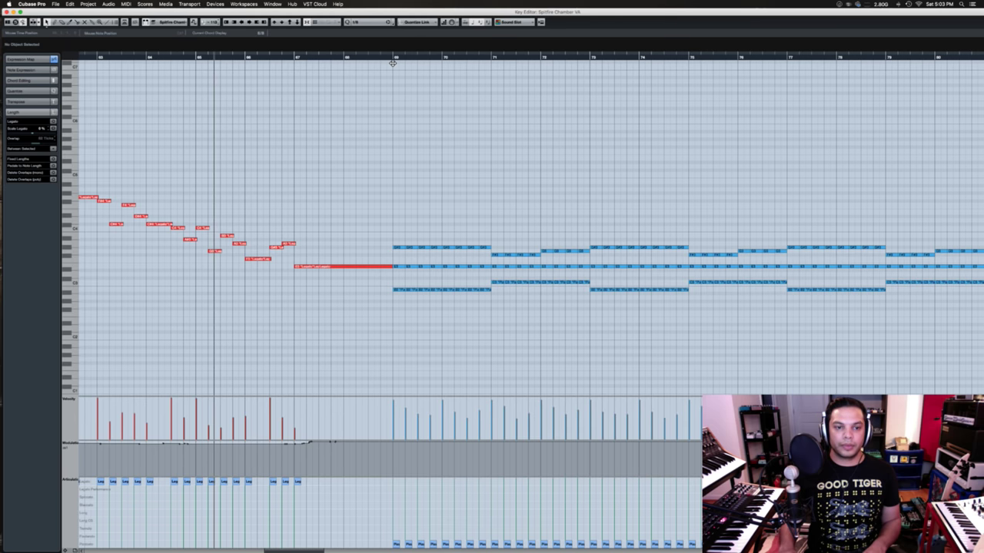
{"action": "left_click", "coordinate": [392, 61]}
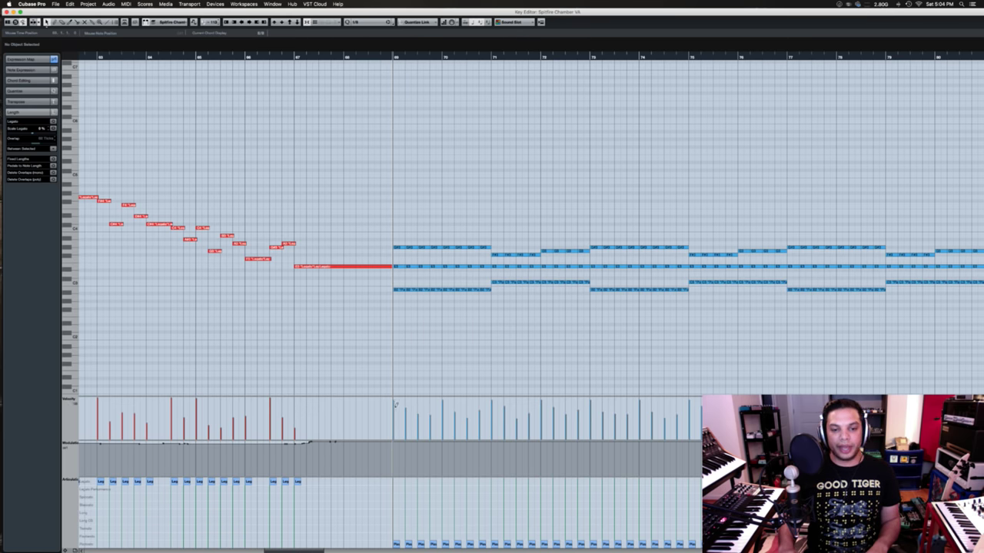
- Place the playhead just before bar 63 to audition the viola legato passage, and close the Key Editor
{"action": "scroll", "coordinate": [309, 321], "scroll_direction": "left", "scroll_amount": 5}
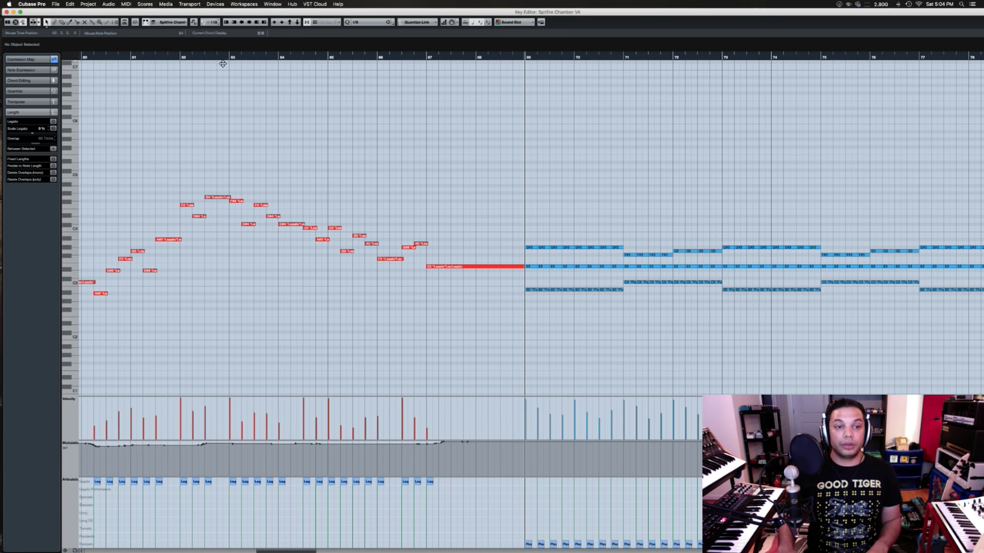
{"action": "left_click", "coordinate": [225, 59]}
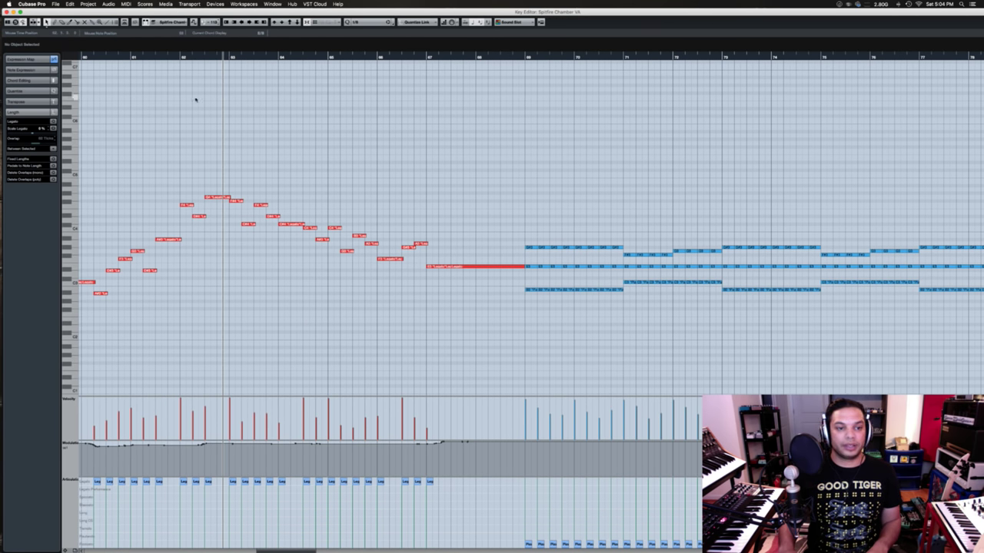
{"action": "key", "text": "space"}
{"action": "key", "text": "space"}
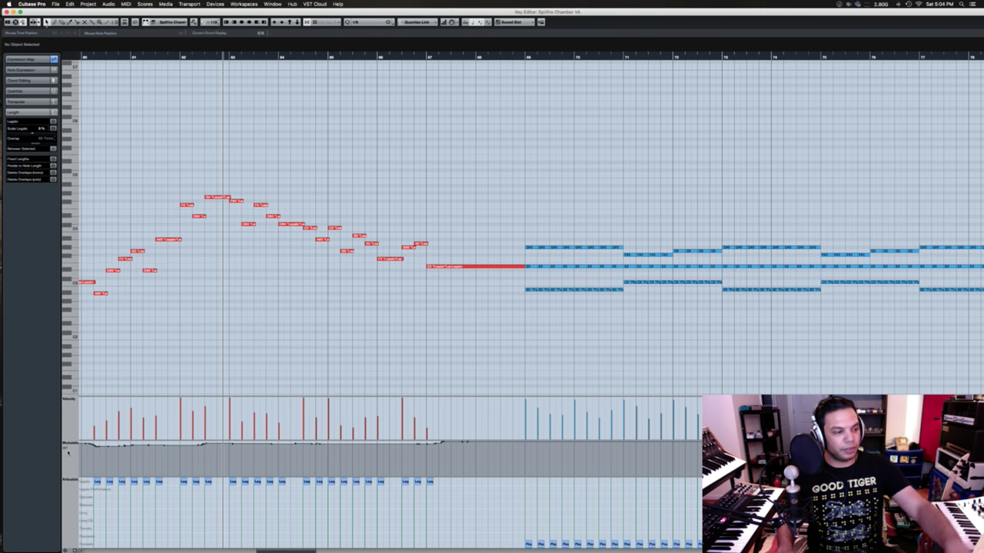
{"action": "mouse_move", "coordinate": [3, 453]}
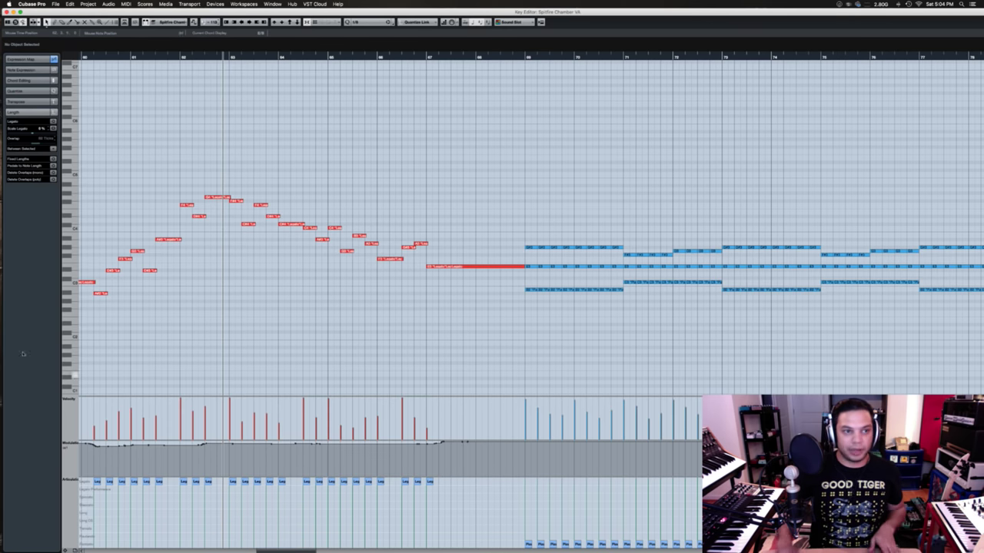
{"action": "key", "text": "super+w"}
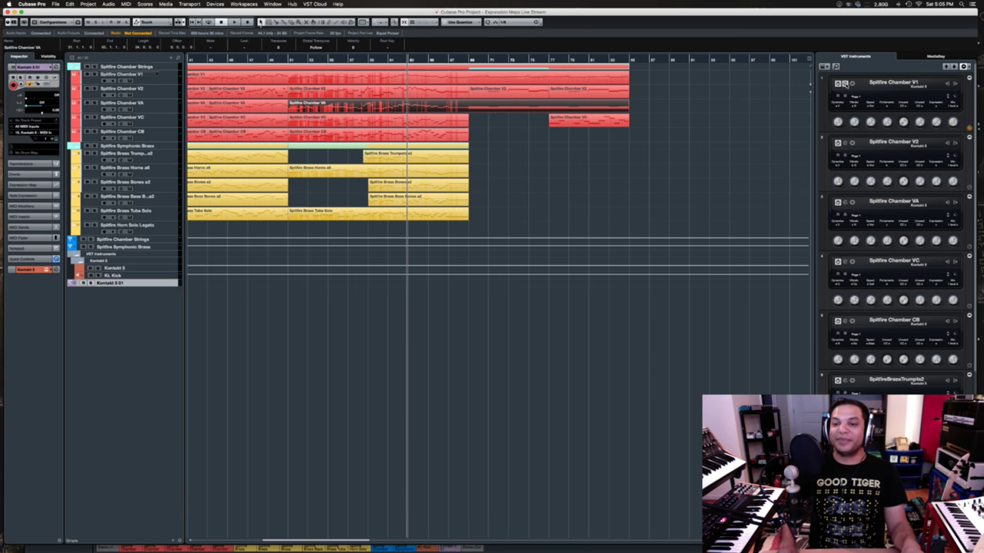
- Open the Spitfire Chamber V1 Kontakt window, check its file browser and return to the library list
{"action": "key", "text": "Return"}
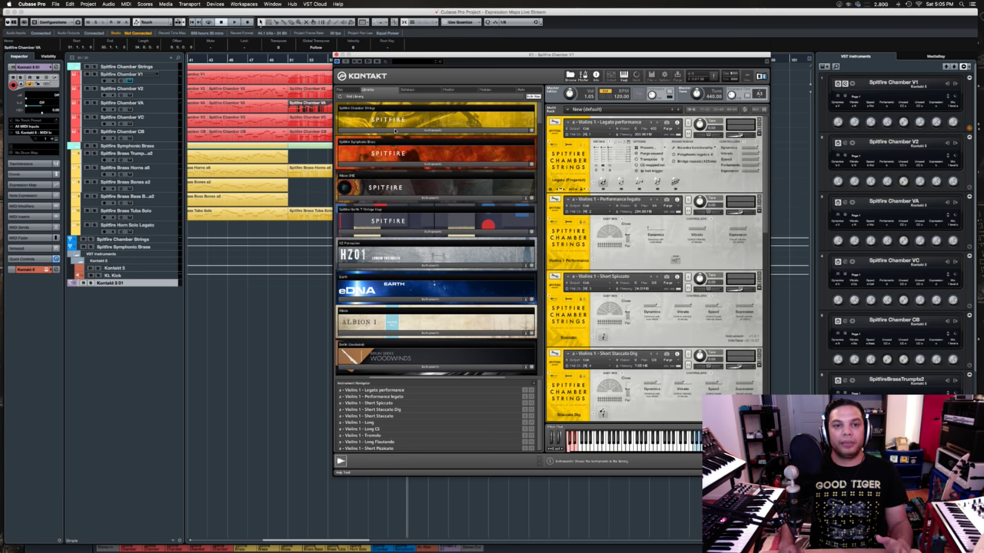
{"action": "left_click", "coordinate": [340, 89]}
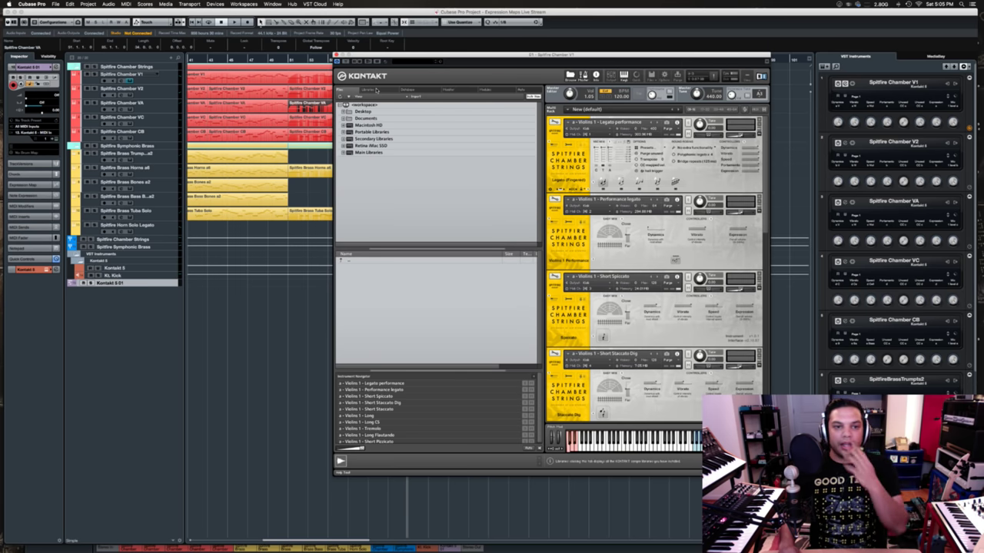
{"action": "left_click", "coordinate": [376, 89]}
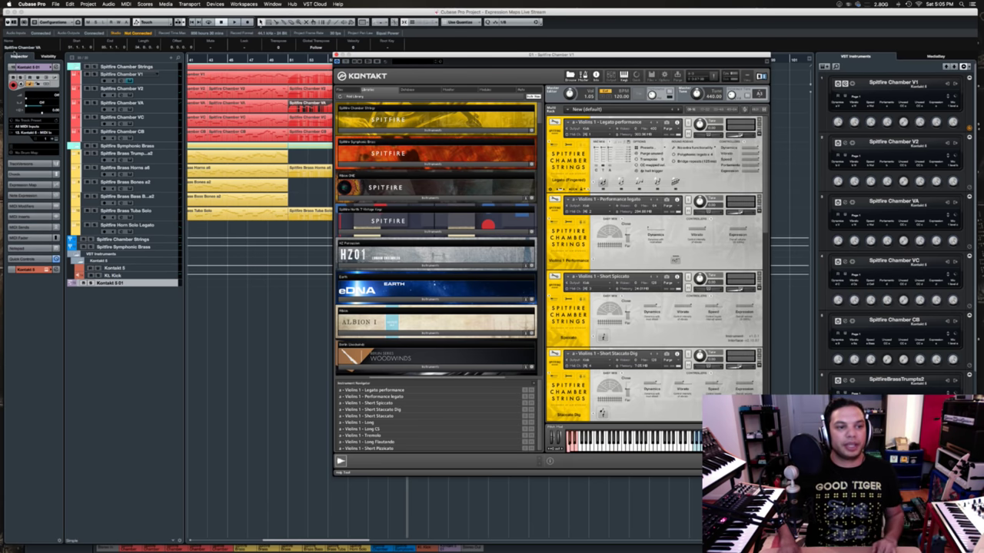
- Select the Spitfire Chamber V1 track, examine its expression map slots alongside its Kontakt patches, and close the Kontakt window
{"action": "left_click", "coordinate": [115, 73]}
{"action": "left_click", "coordinate": [103, 81]}
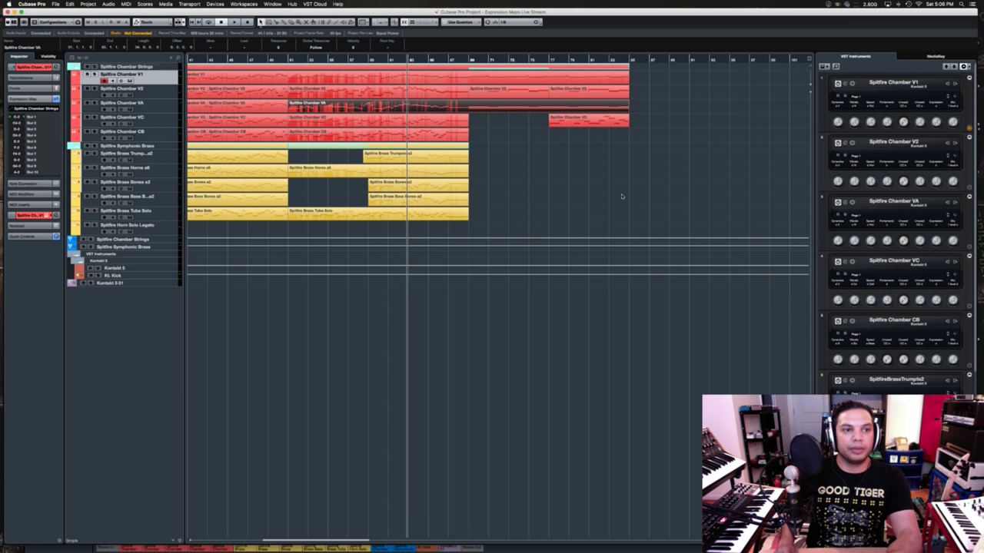
{"action": "key", "text": "super+e"}
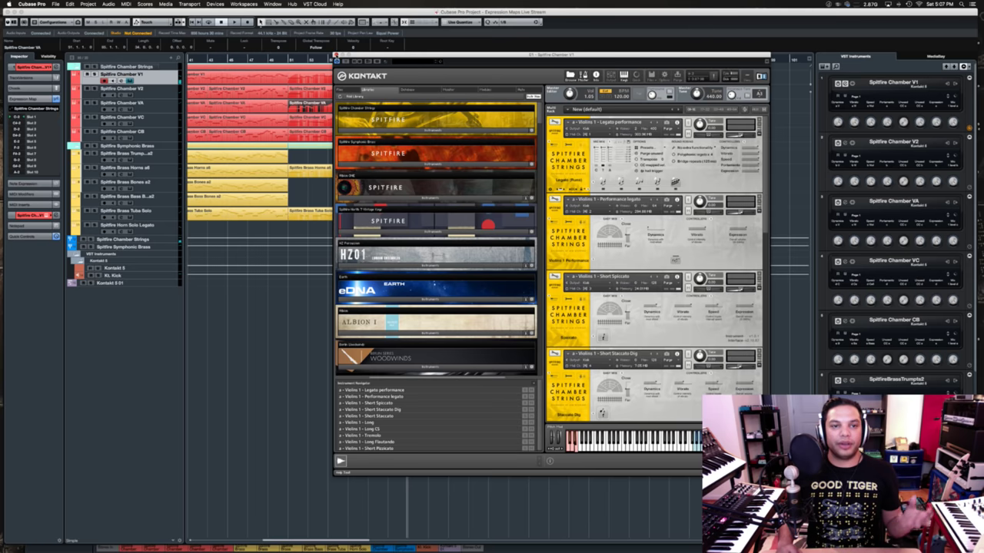
{"action": "left_click", "coordinate": [336, 57]}
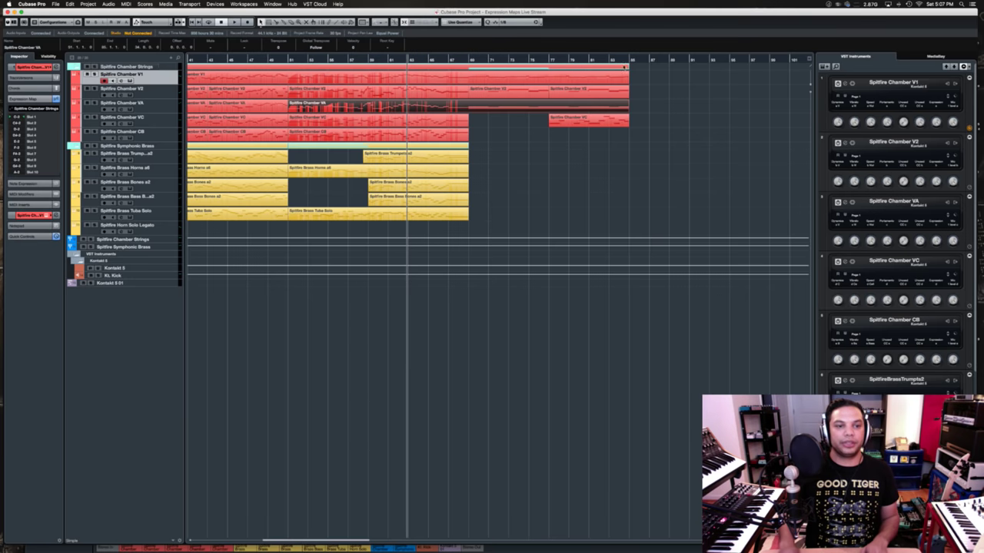
- Solo the Spitfire Symphonic Brass folder and play the brass section from bar 39
{"action": "scroll", "coordinate": [498, 299], "scroll_direction": "left", "scroll_amount": 10}
{"action": "key", "text": "KP_1"}
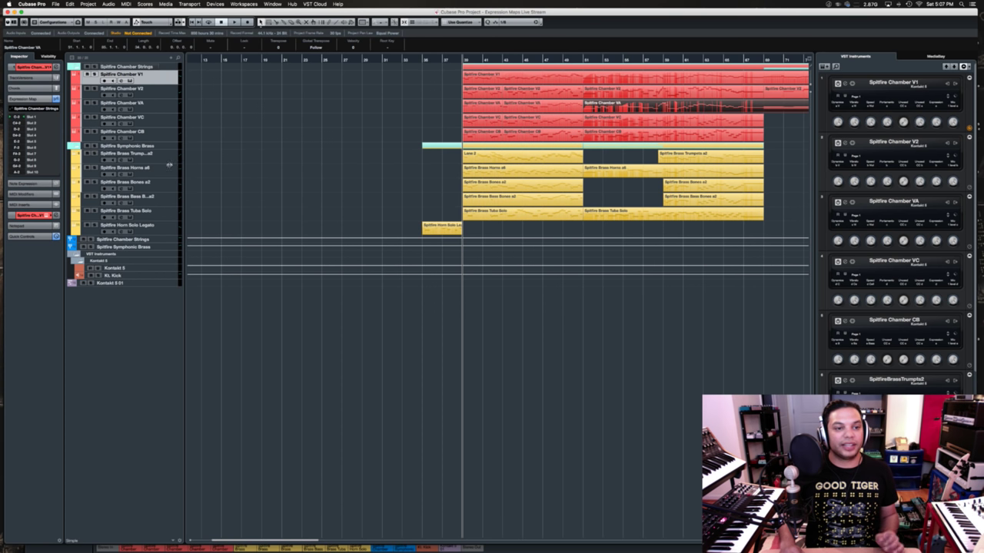
{"action": "left_click", "coordinate": [173, 161]}
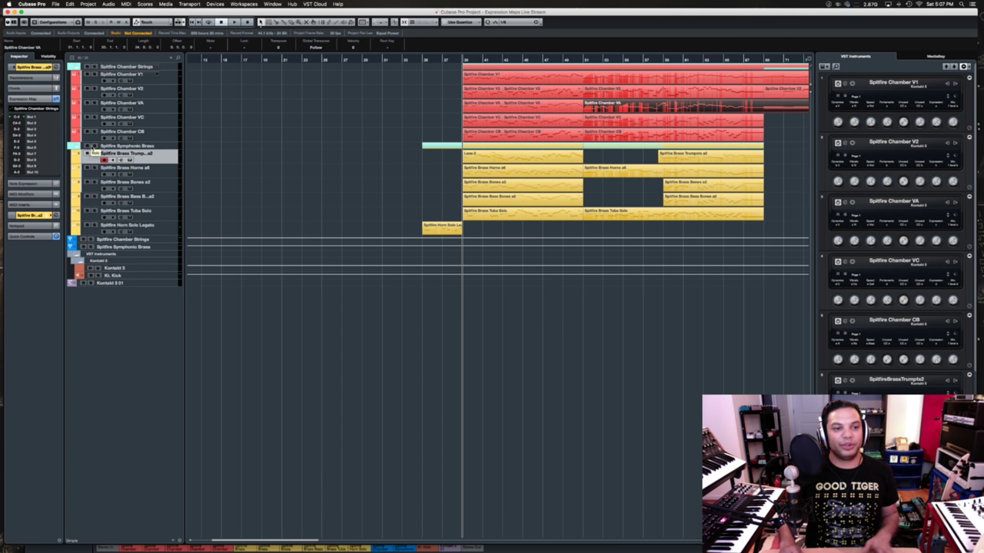
{"action": "left_click", "coordinate": [92, 147]}
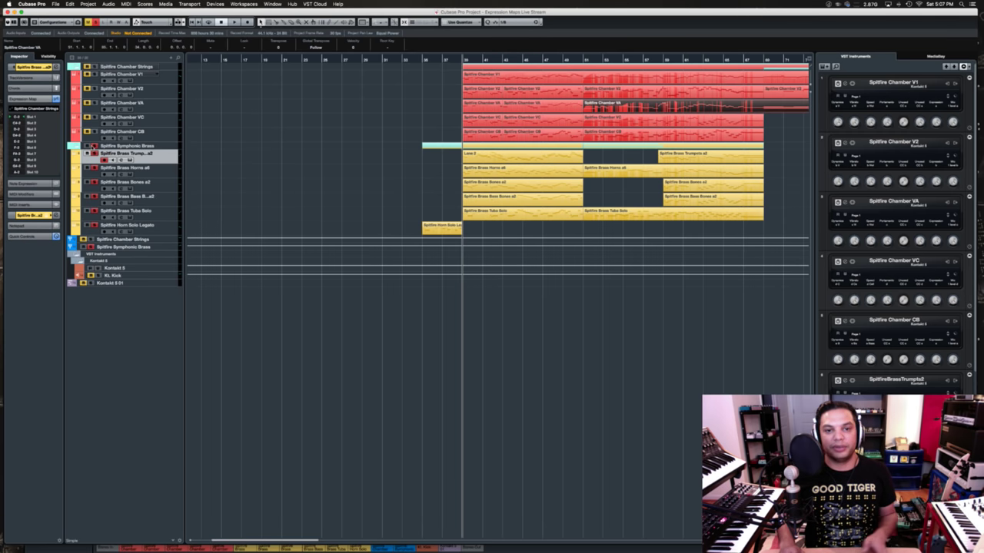
{"action": "key", "text": "space"}
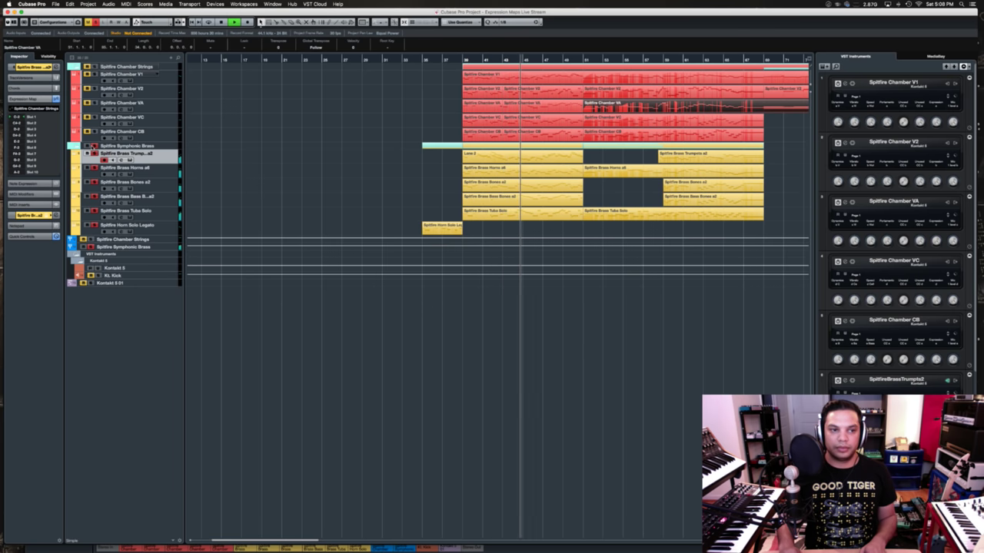
- Open the five brass parts starting at bar 39 together in the Key Editor, examine their notes, and return to the project with playback stopped
{"action": "left_click", "coordinate": [529, 157]}
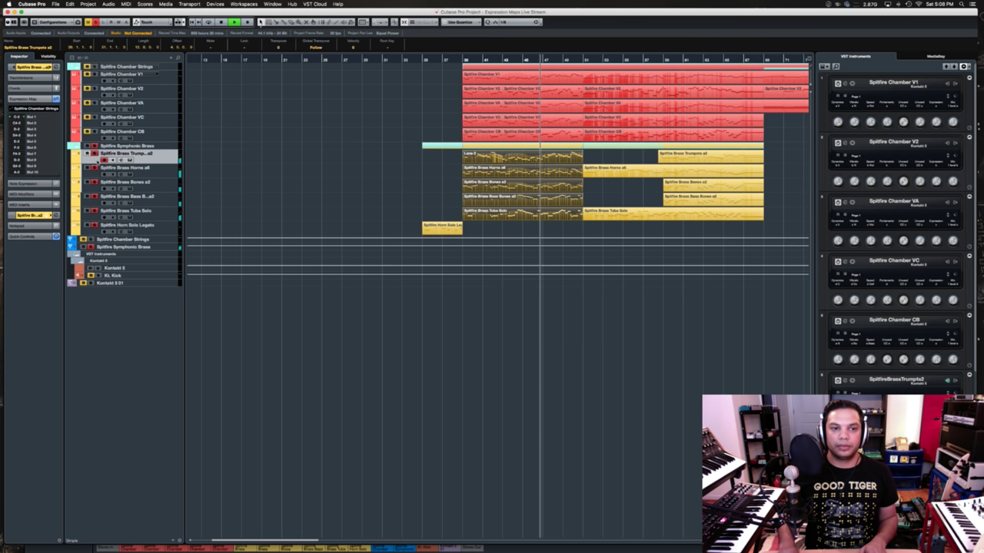
{"action": "key", "text": "Return"}
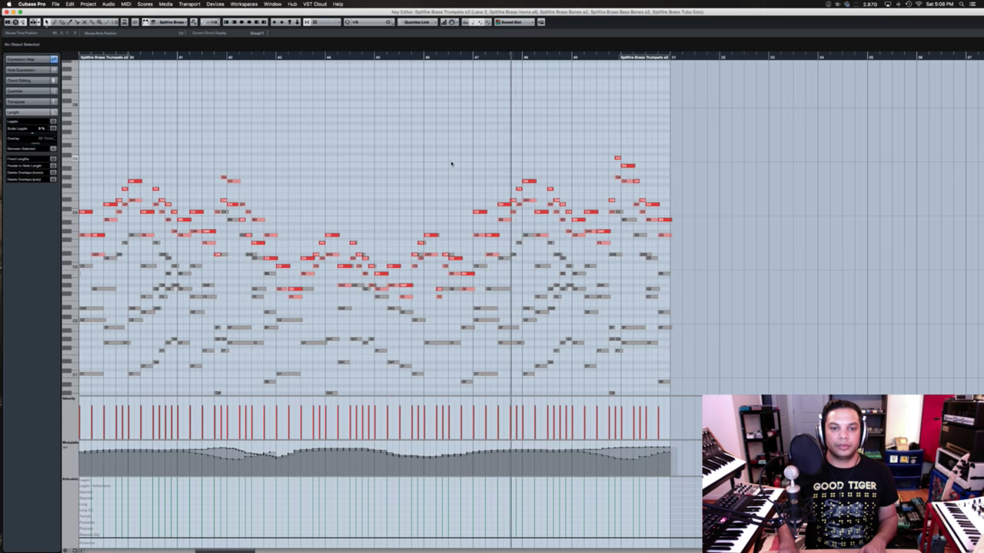
{"action": "scroll", "coordinate": [451, 163], "scroll_direction": "down", "scroll_amount": 2}
{"action": "scroll", "coordinate": [450, 163], "scroll_direction": "down", "scroll_amount": 3}
{"action": "scroll", "coordinate": [449, 164], "scroll_direction": "up", "scroll_amount": 2}
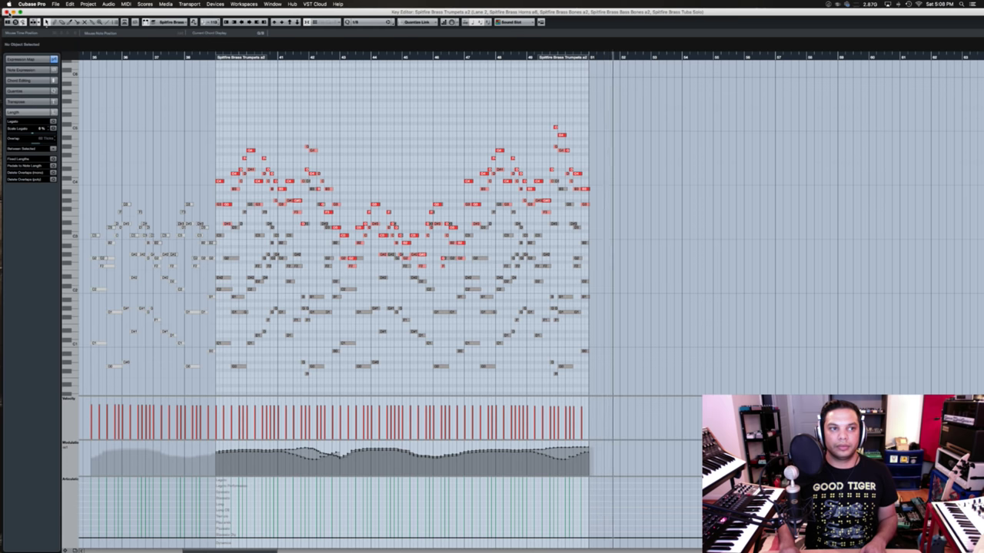
{"action": "key", "text": "space"}
{"action": "key", "text": "Return"}
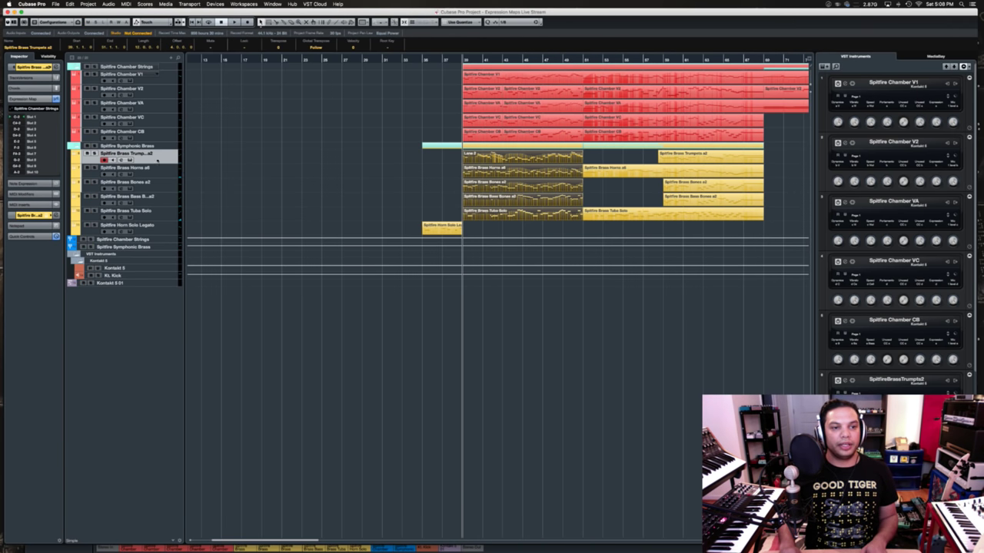
- Select the Spitfire Horn Solo Legato track and briefly audition the Spitfire Brass Horns a6 track in solo
{"action": "left_click", "coordinate": [166, 229]}
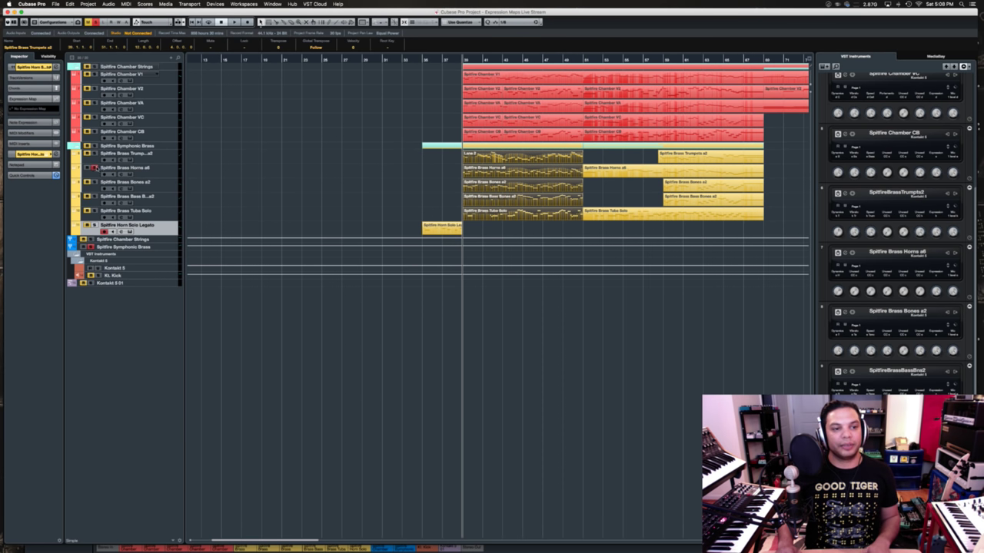
{"action": "left_click", "coordinate": [95, 168]}
{"action": "key", "text": "space"}
{"action": "key", "text": "space"}
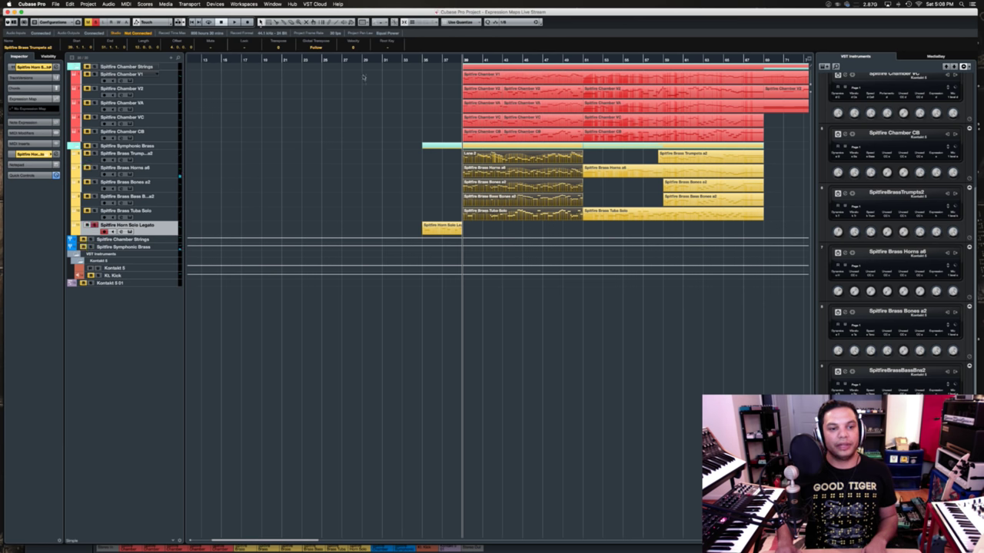
- Play the soloed Spitfire Horn Solo Legato part from bar 35 and turn its solo off
{"action": "left_click", "coordinate": [425, 61]}
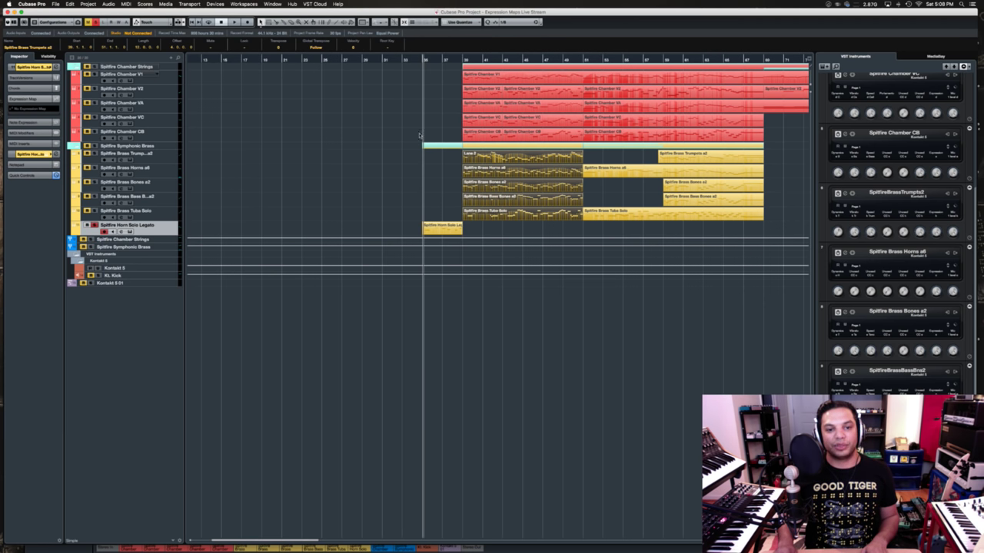
{"action": "key", "text": "space"}
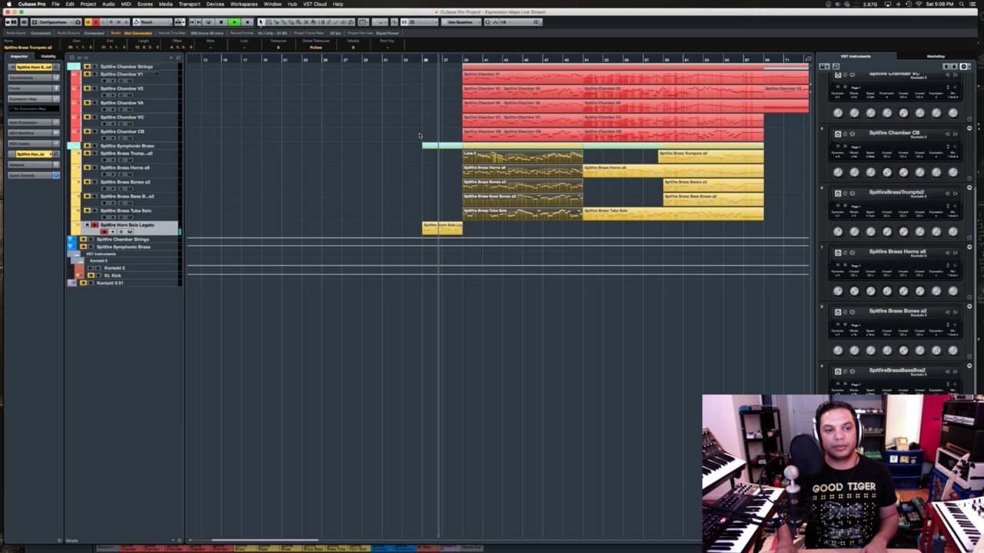
{"action": "key", "text": "space"}
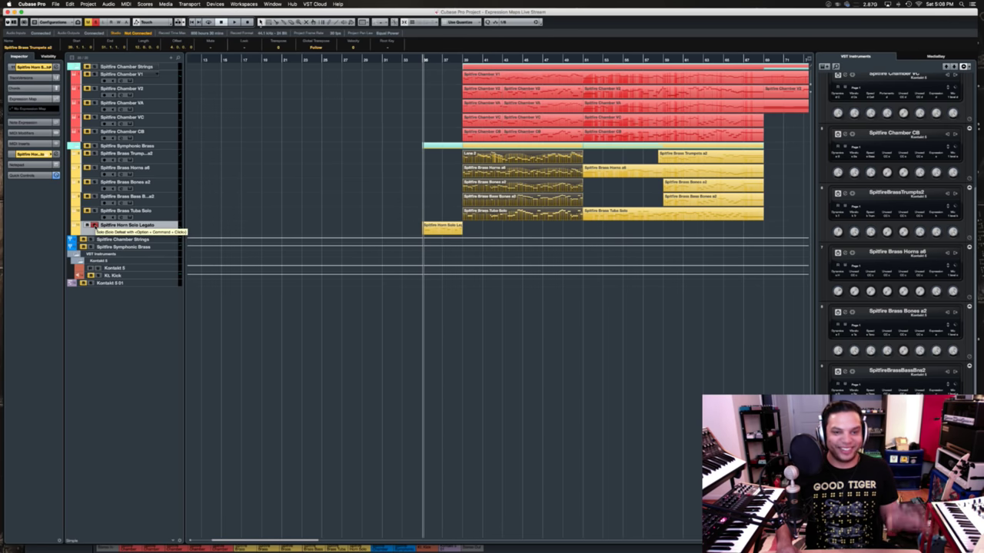
{"action": "left_click", "coordinate": [94, 225]}
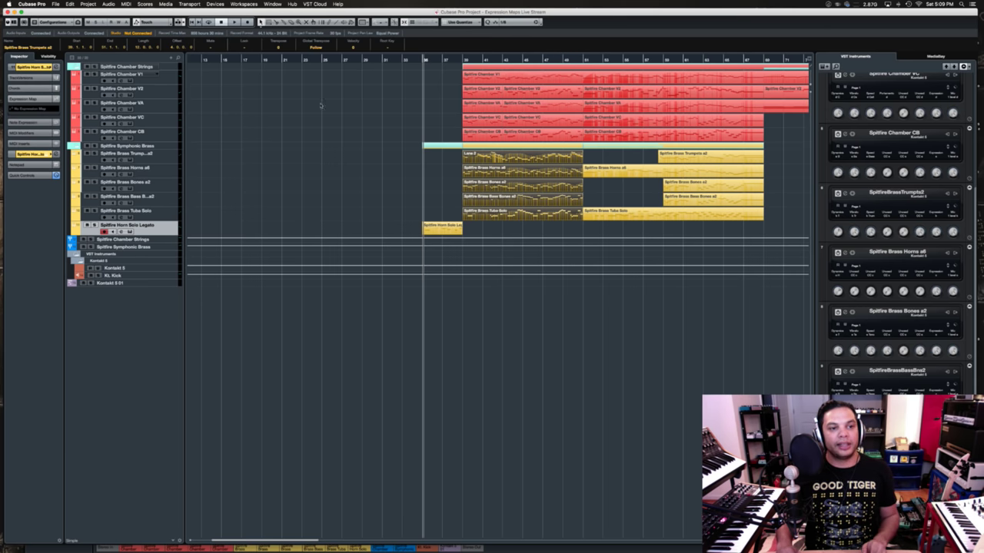
- Solo the Spitfire Brass Horns a6 track and play it from bar 39
{"action": "left_click", "coordinate": [94, 167]}
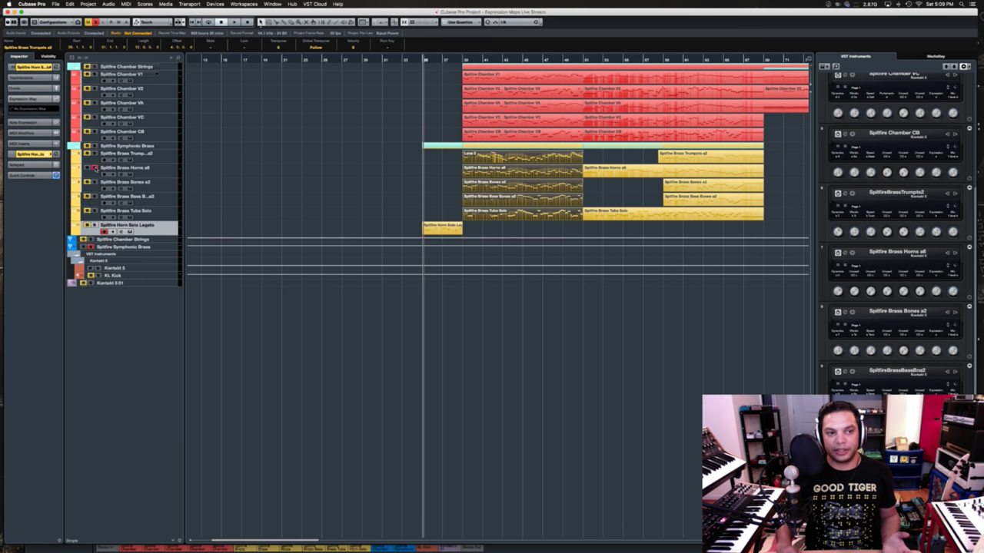
{"action": "left_click", "coordinate": [463, 62]}
{"action": "key", "text": "space"}
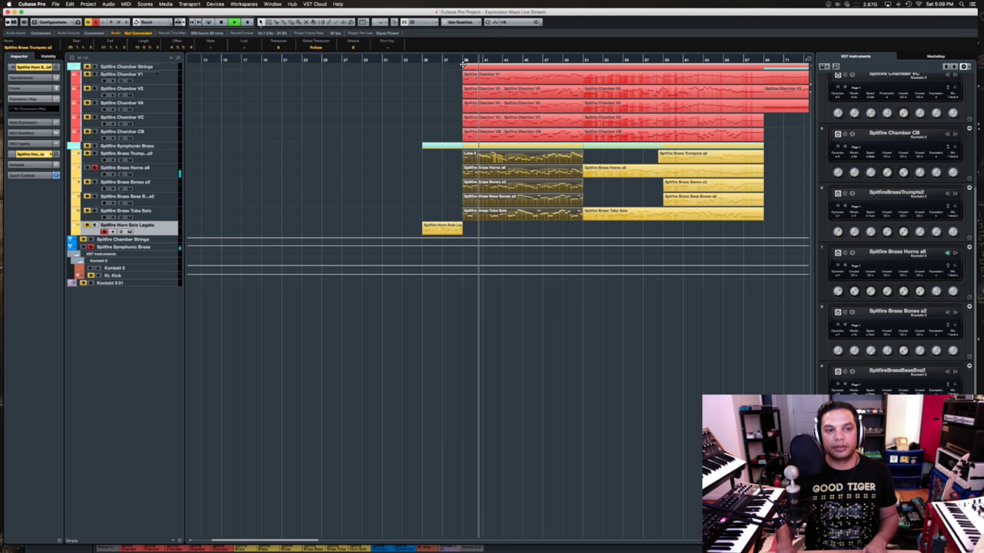
- Open the Spitfire Brass Horns a6 part starting at bar 39 in the Key Editor and examine its notes up close
{"action": "left_click", "coordinate": [465, 172]}
{"action": "double_click", "coordinate": [489, 174]}
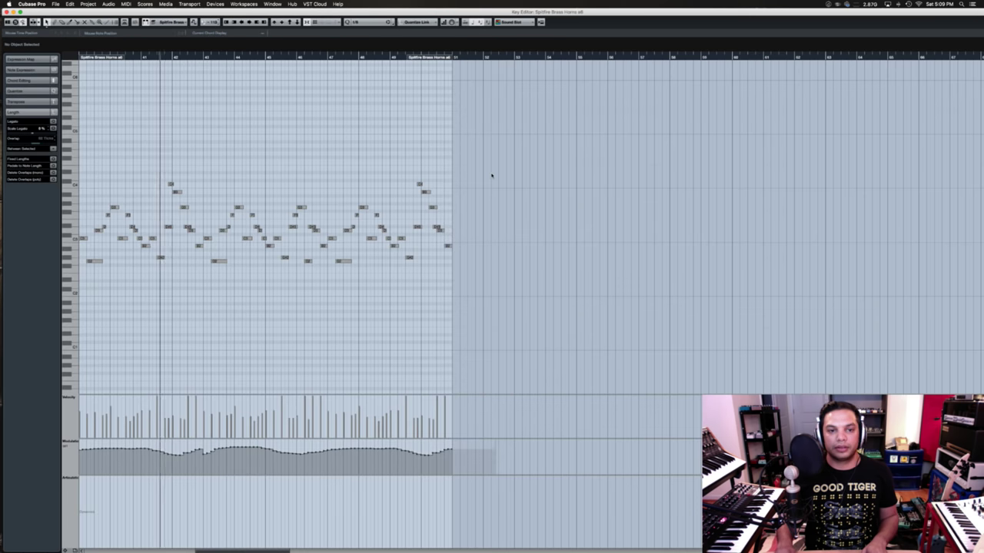
{"action": "key", "text": "h"}
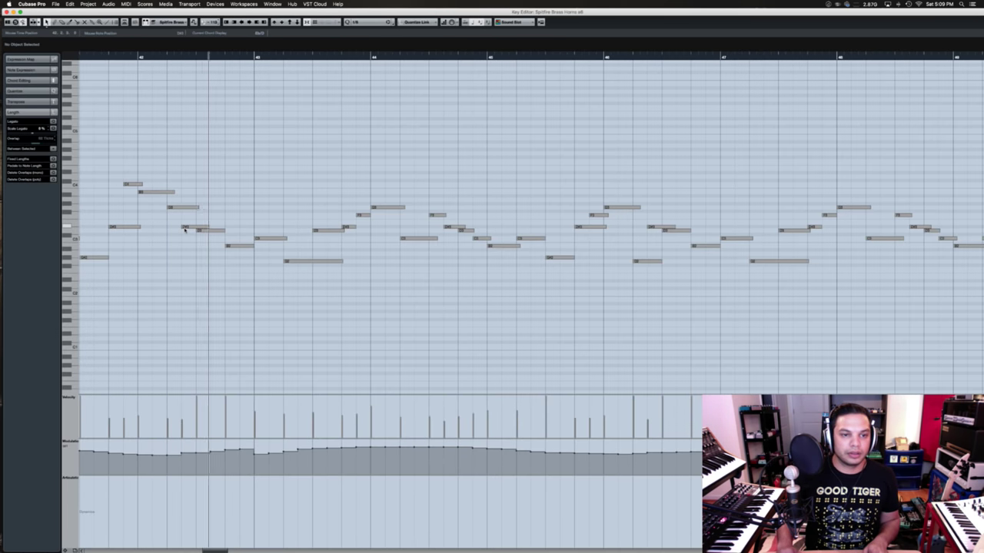
- View the full length of the Spitfire Brass Horns a6 part and close its Key Editor
{"action": "key", "text": "g"}
{"action": "key", "text": "g"}
{"action": "key", "text": "g"}
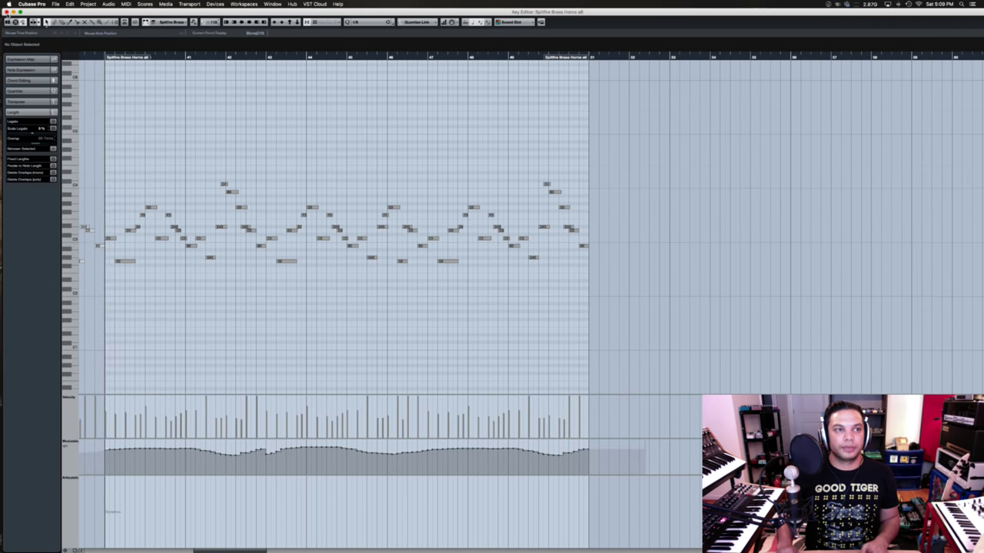
{"action": "key", "text": "Escape"}
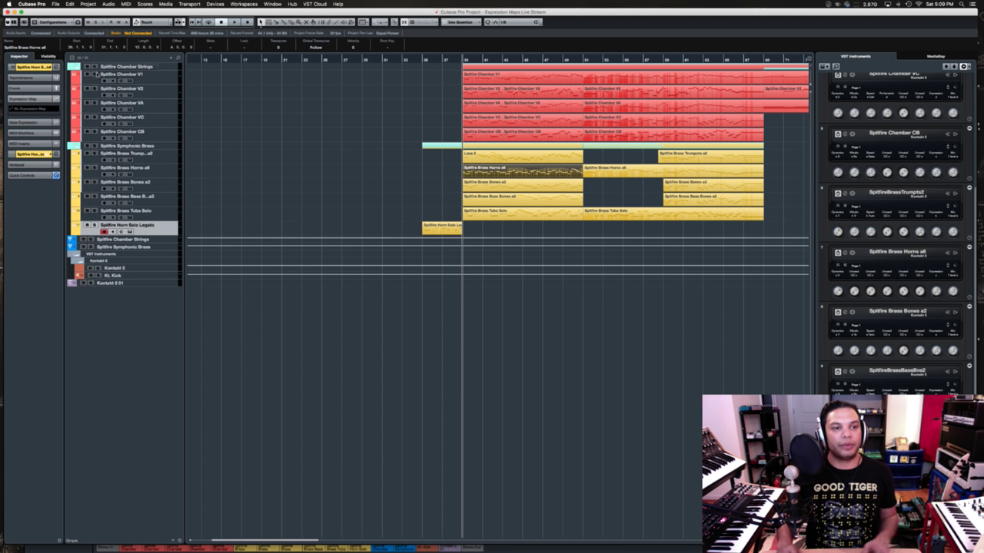
- Clear the articulations of the Spitfire Chamber V1 notes in bars 39 to 41 in the Key Editor and play the soloed part
{"action": "key", "text": "space"}
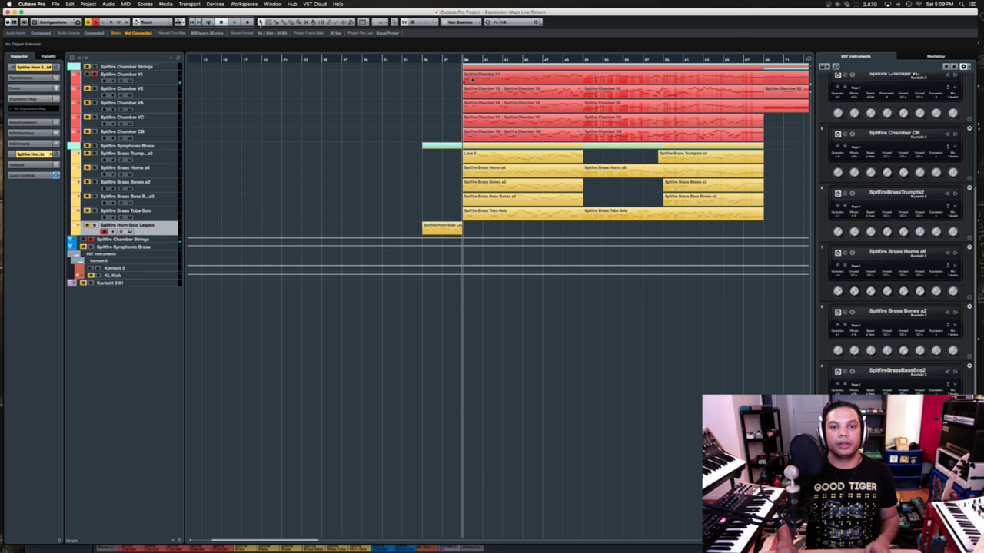
{"action": "double_click", "coordinate": [473, 74]}
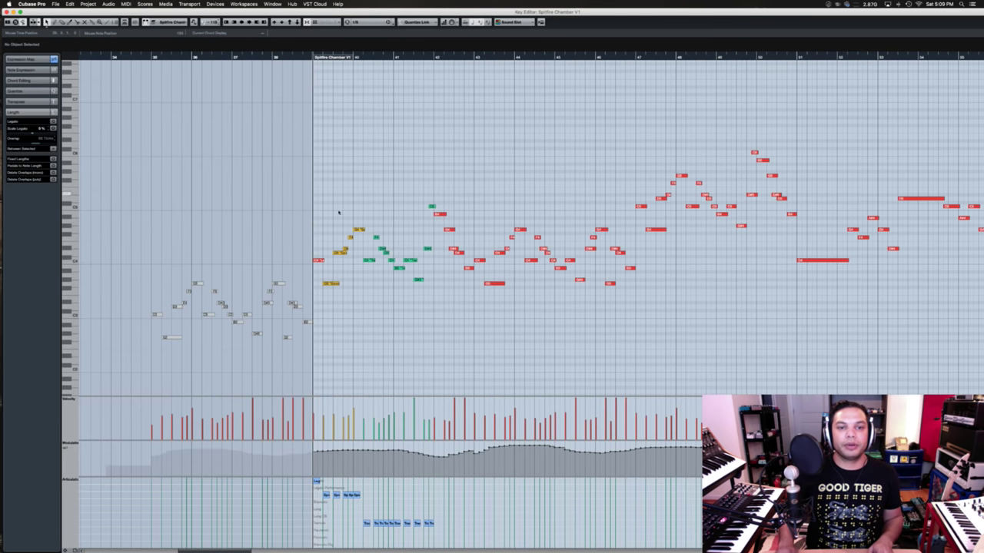
{"action": "left_click_drag", "start_coordinate": [315, 298], "coordinate": [431, 183]}
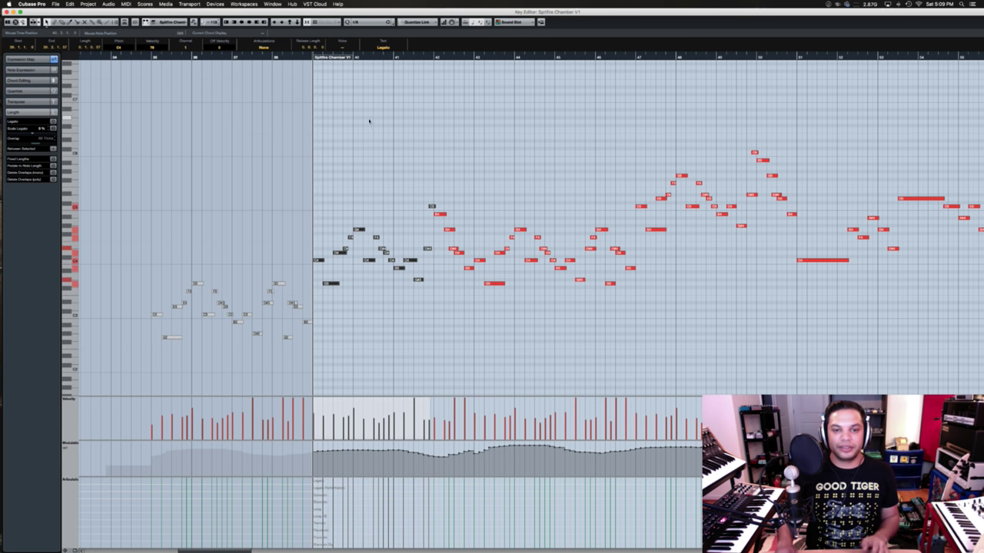
{"action": "key", "text": "space"}
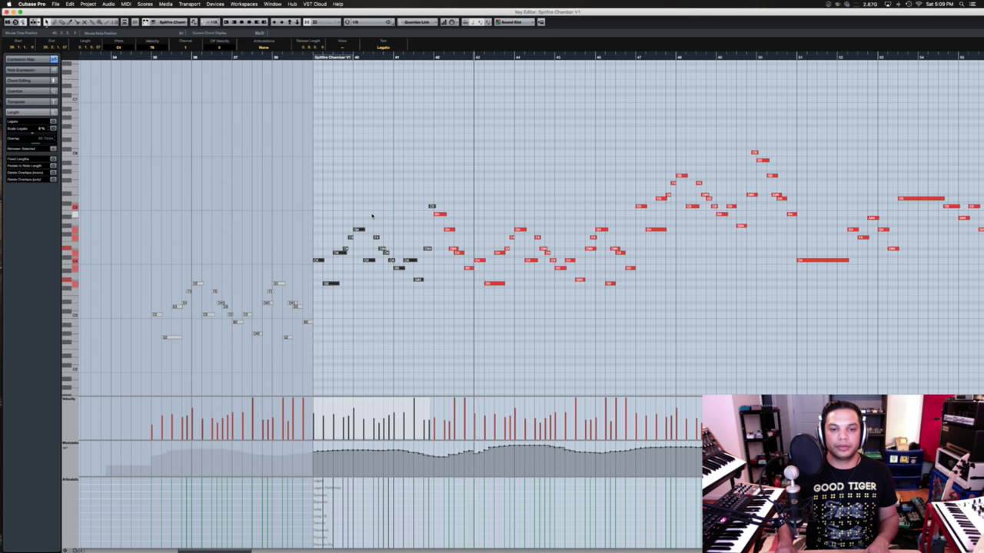
{"action": "key", "text": "space"}
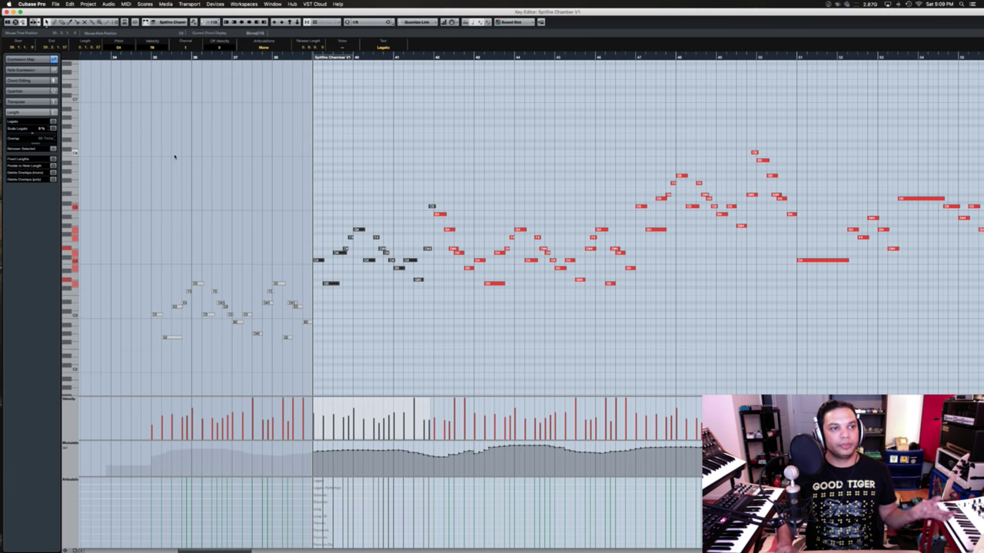
- Return to the project and play Spitfire Chamber V1 and Spitfire Brass Horns a6 together in solo from bar 39
{"action": "key", "text": "Return"}
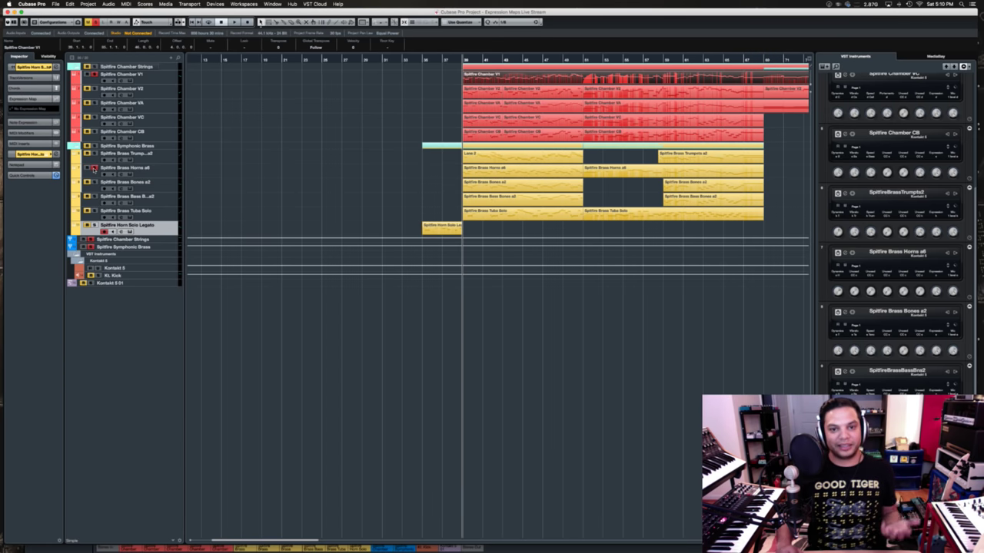
{"action": "key", "text": "space"}
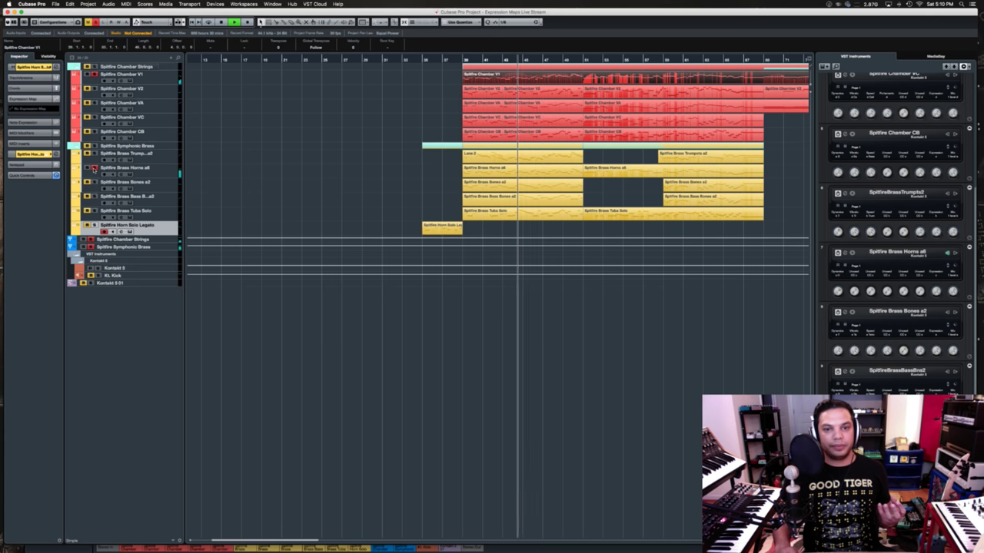
{"action": "key", "text": "space"}
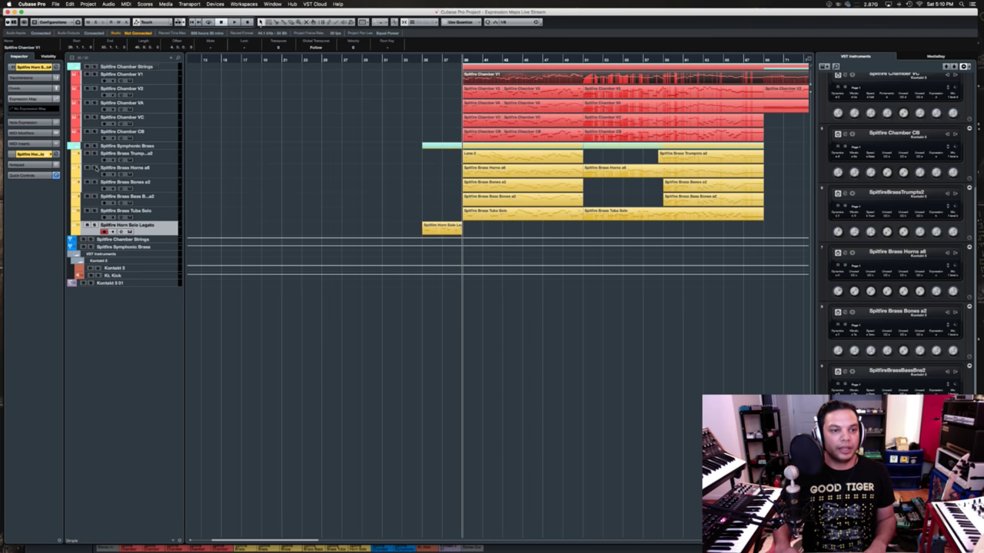
- Solo Spitfire Chamber V2 and audition it from bar 39, both together with Spitfire Chamber V1 and without it
{"action": "left_click", "coordinate": [94, 89]}
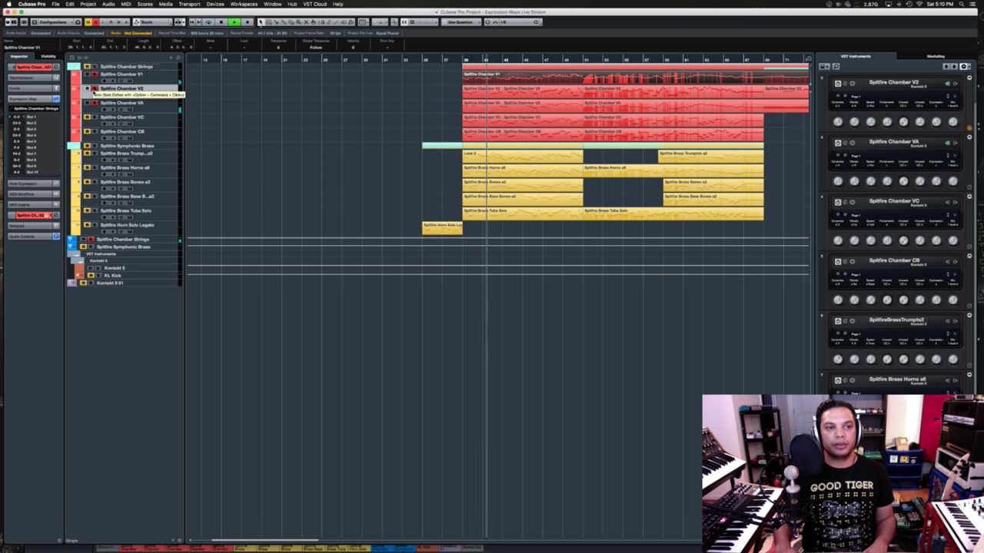
{"action": "key", "text": "space"}
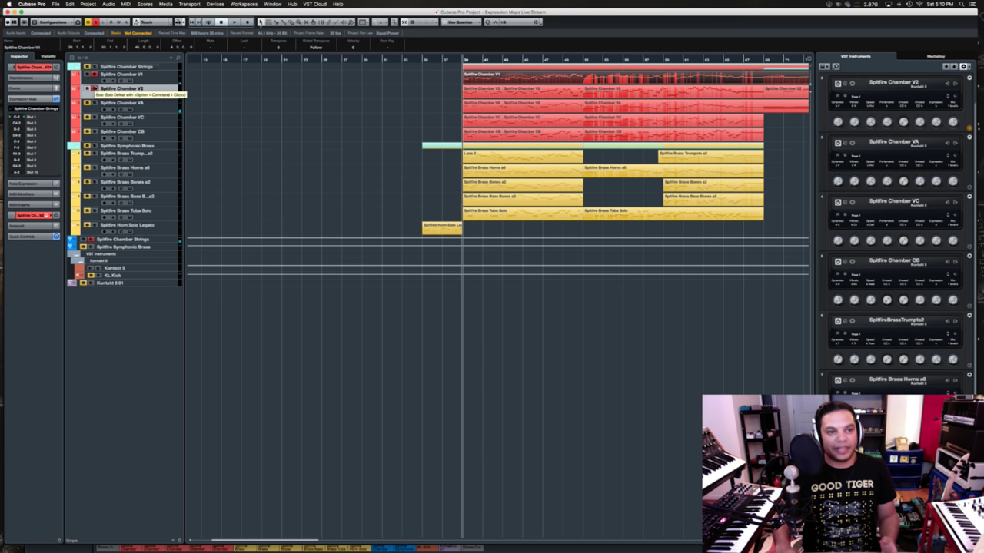
{"action": "key", "text": "space"}
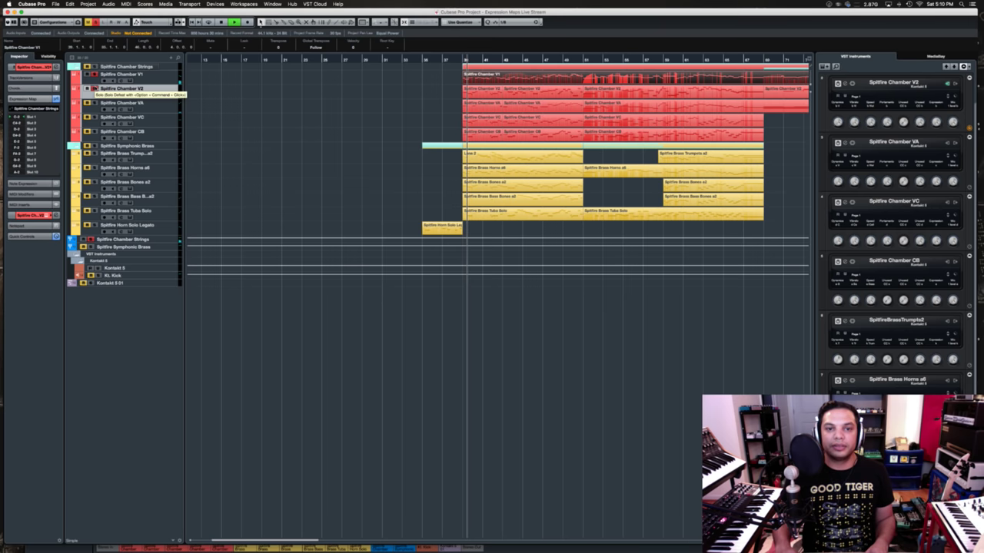
{"action": "left_click", "coordinate": [94, 88]}
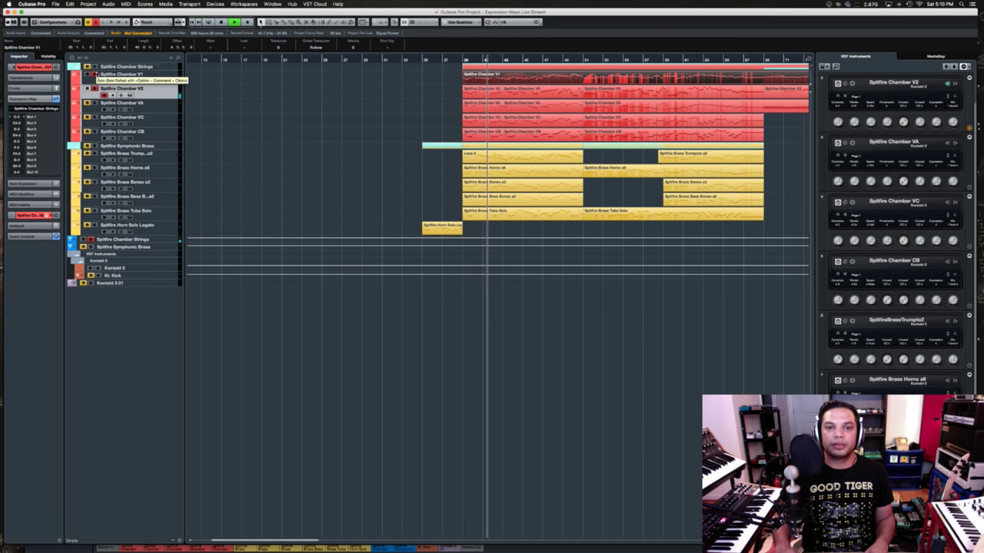
{"action": "key", "text": "space"}
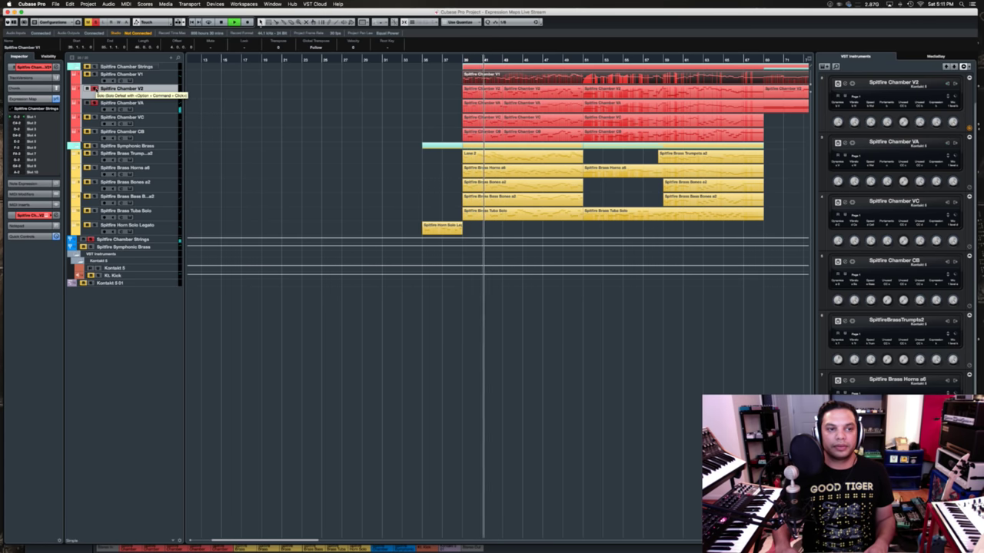
{"action": "key", "text": "space"}
- Turn off the string solos, then solo and play Spitfire Brass Trumpets a2 and Horns a6 from bar 39
{"action": "left_click", "coordinate": [95, 102]}
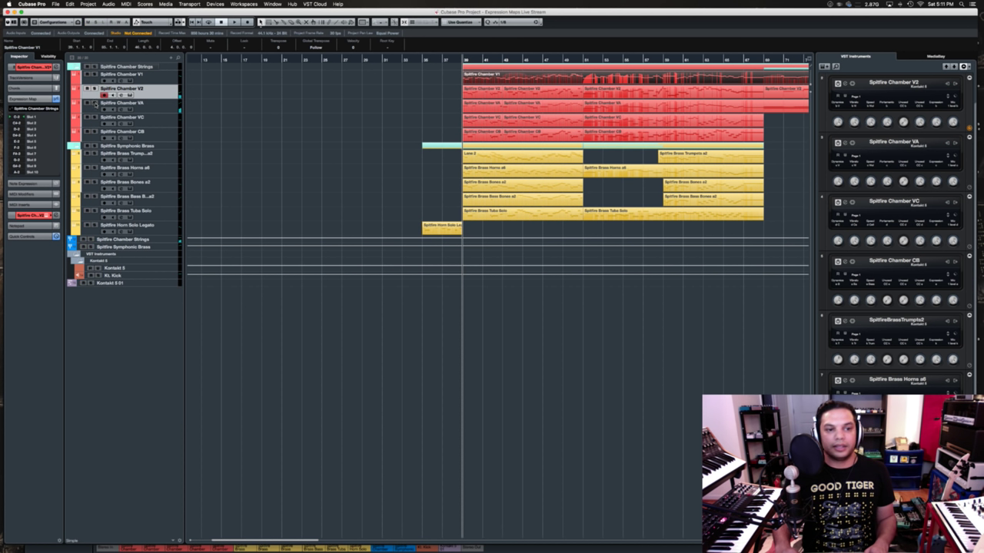
{"action": "left_click", "coordinate": [93, 145]}
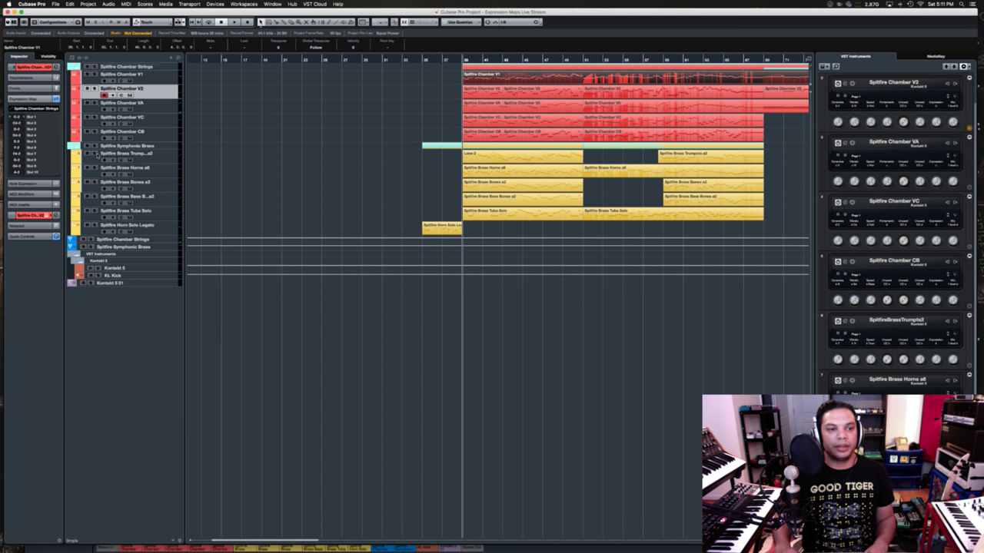
{"action": "key", "text": "space"}
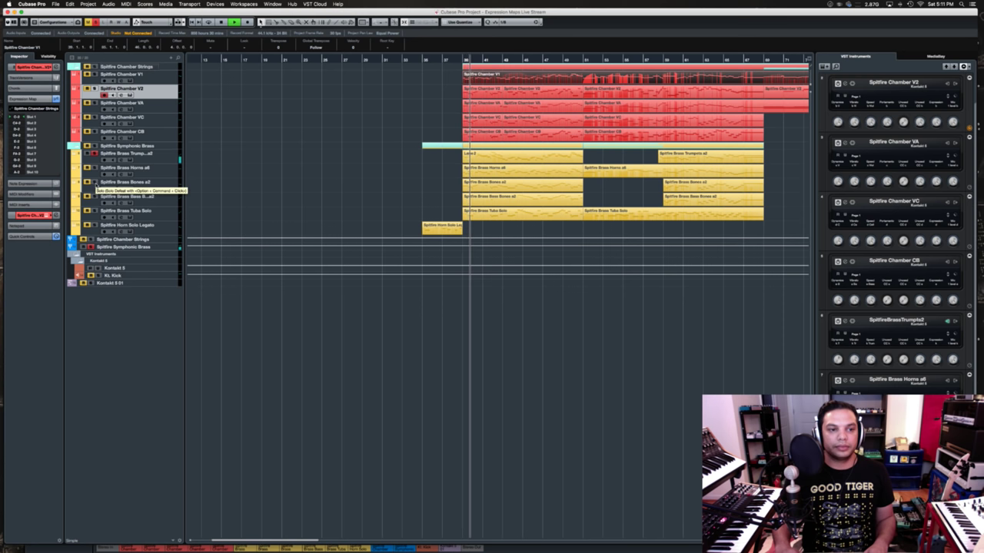
{"action": "key", "text": "space"}
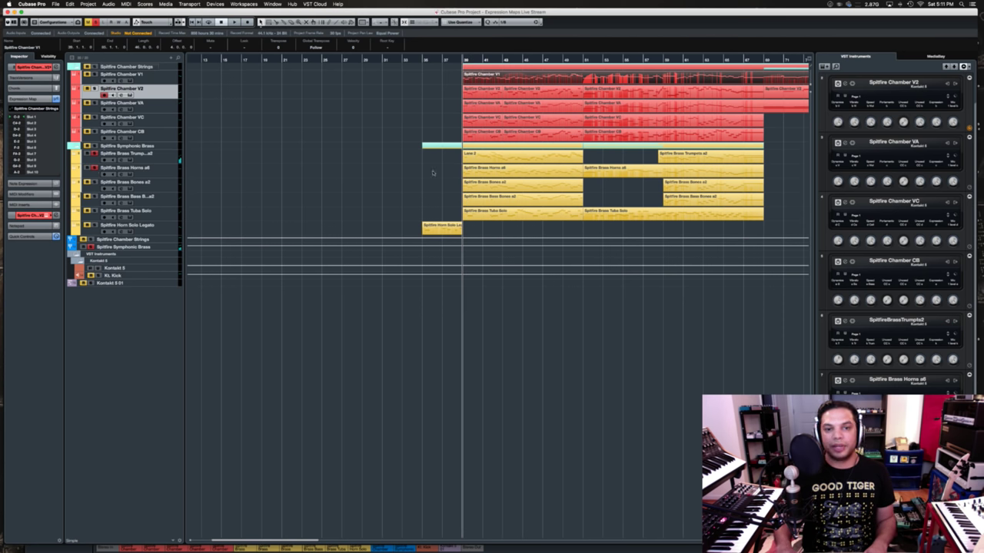
- Show the lanes of the Spitfire Brass Trumpets a2 track and open its Lane 2 part in the Key Editor
{"action": "left_click", "coordinate": [169, 158]}
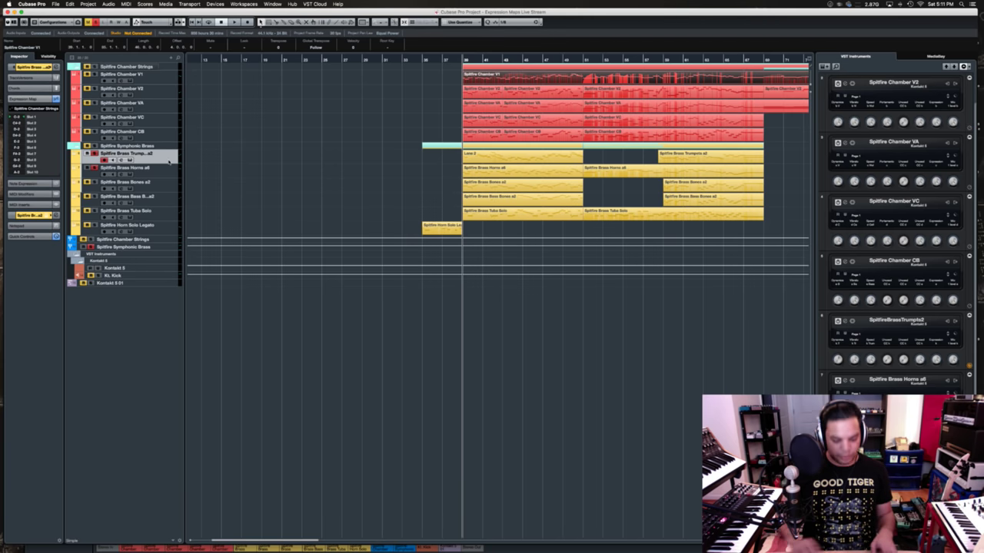
{"action": "left_click", "coordinate": [466, 183]}
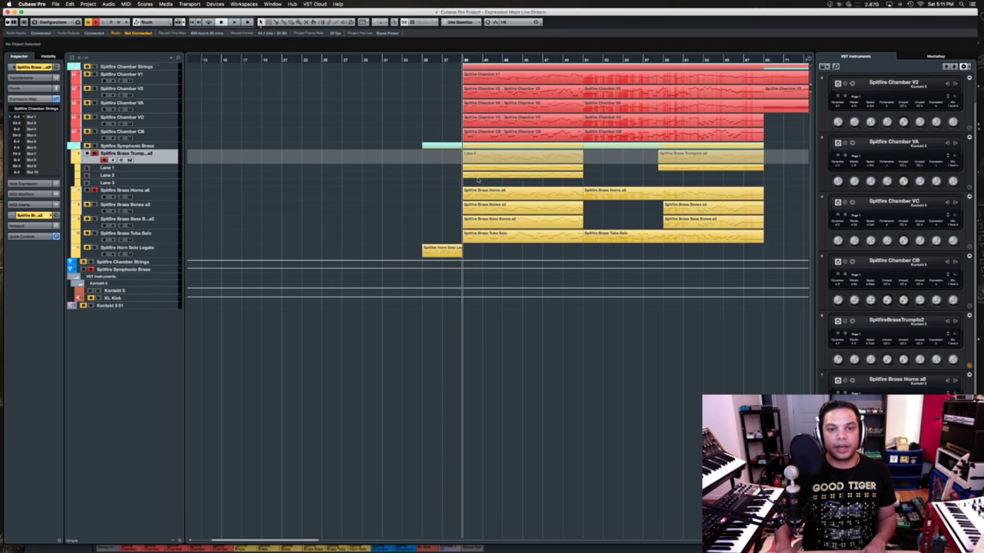
{"action": "double_click", "coordinate": [469, 176]}
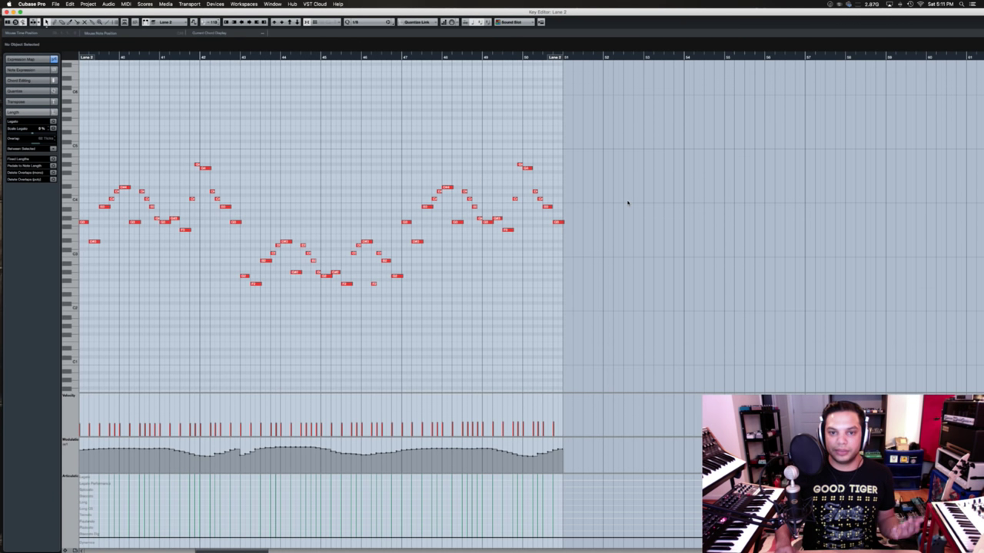
- Inspect the Kontakt patches loaded for the Spitfire Brass Trumpets a2 track, then close Kontakt and the Key Editor
{"action": "key", "text": "ctrl+e"}
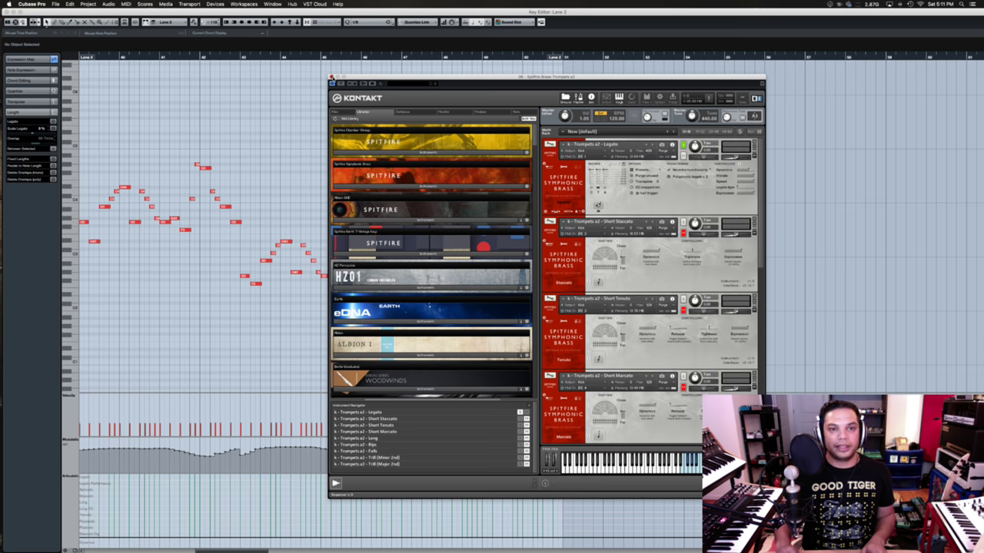
{"action": "key", "text": "super+w"}
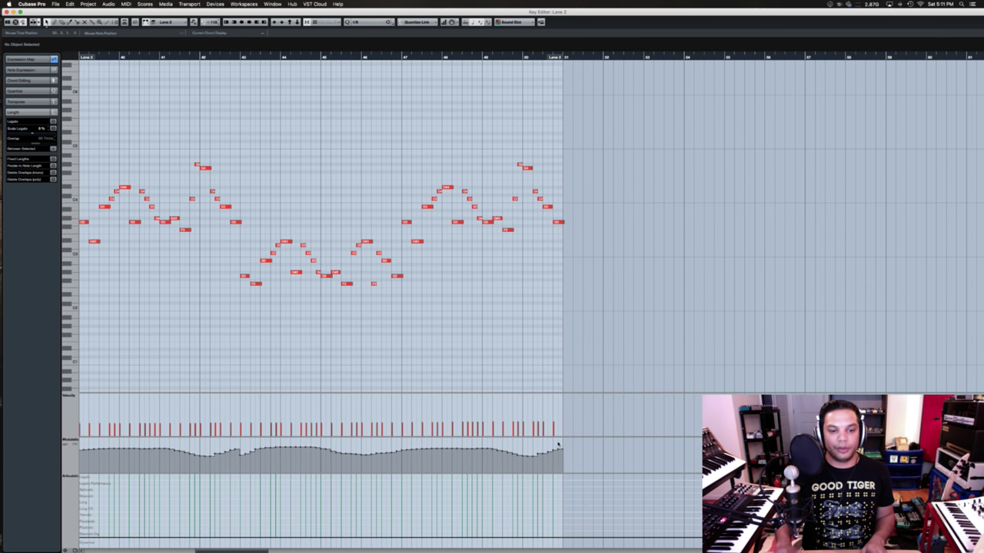
{"action": "key", "text": "super+w"}
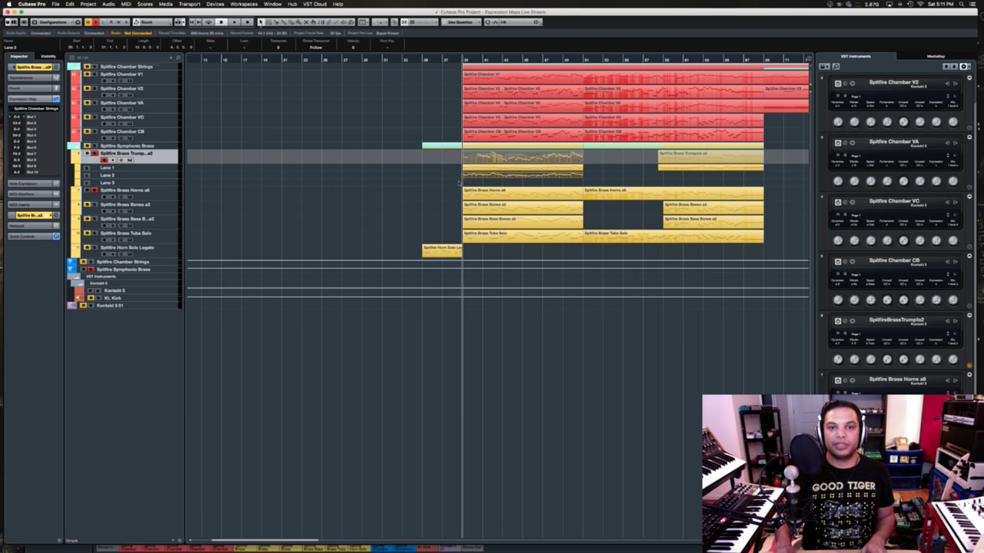
- Examine the two trumpet lane parts starting at bar 39 one at a time in the Key Editor
{"action": "double_click", "coordinate": [472, 172]}
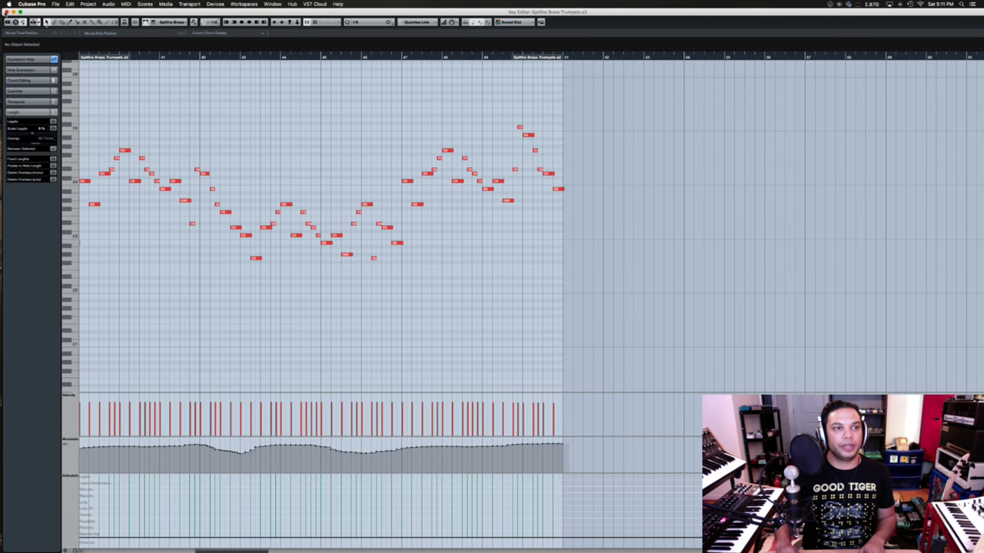
{"action": "left_click", "coordinate": [7, 12]}
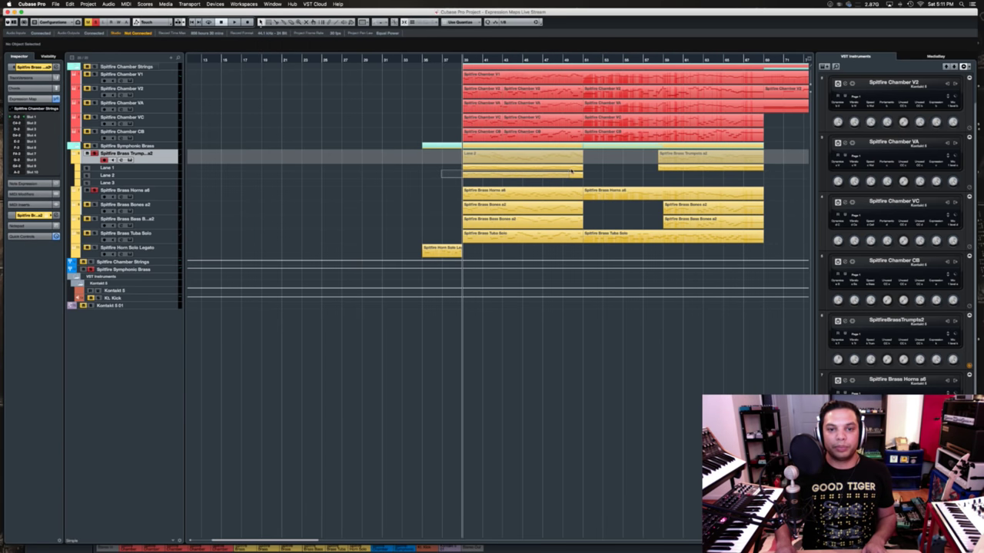
{"action": "left_click", "coordinate": [475, 165]}
{"action": "double_click", "coordinate": [475, 165]}
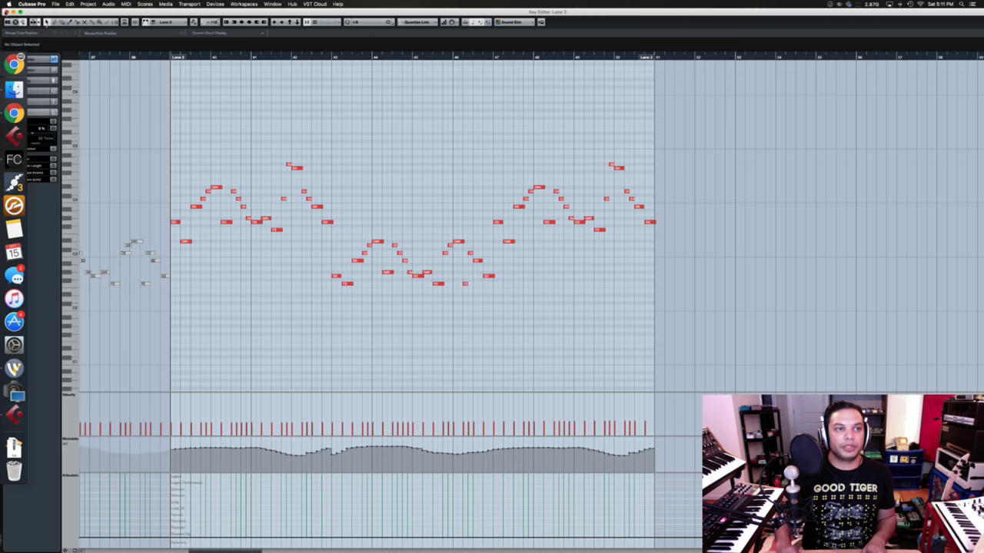
{"action": "left_click", "coordinate": [7, 12]}
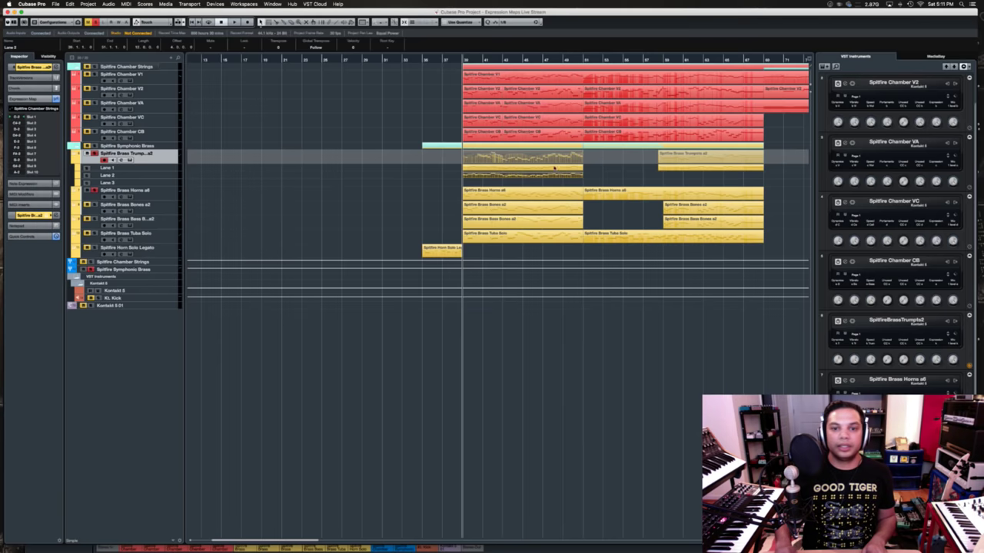
- Open both trumpet lane parts together in the Key Editor, play them from bar 39 and close the editor
{"action": "left_click", "coordinate": [498, 168]}
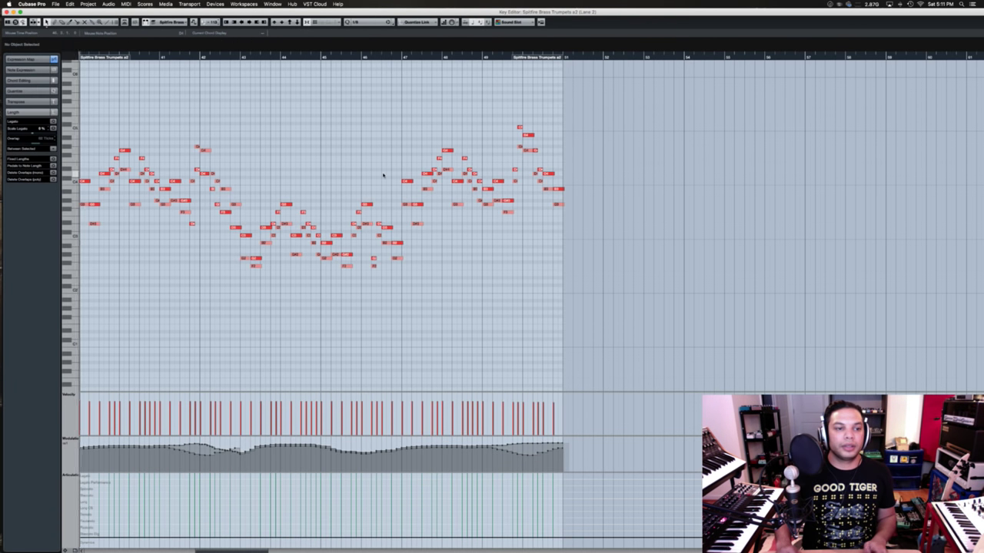
{"action": "scroll", "coordinate": [495, 170], "scroll_direction": "left", "scroll_amount": 10}
{"action": "scroll", "coordinate": [374, 225], "scroll_direction": "right", "scroll_amount": 4}
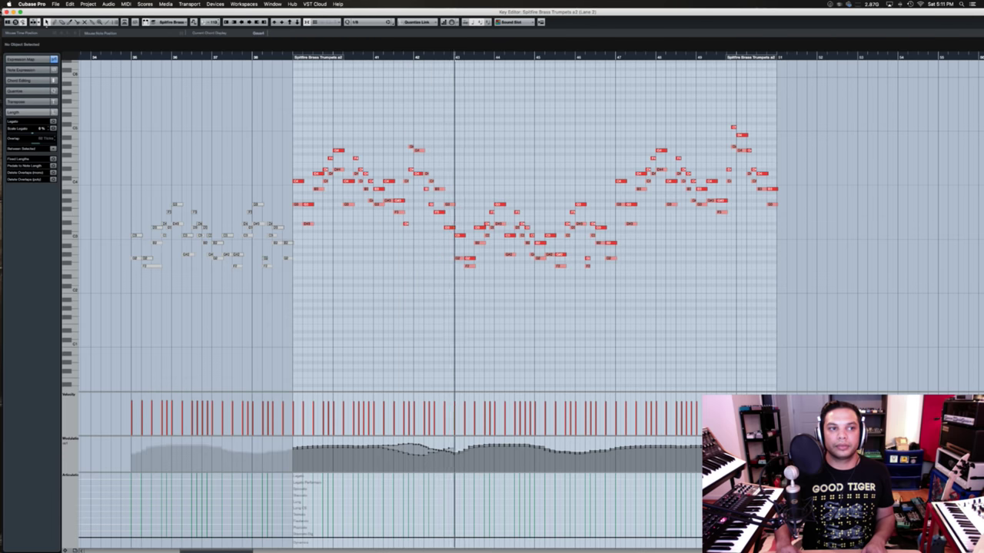
{"action": "key", "text": "super+w"}
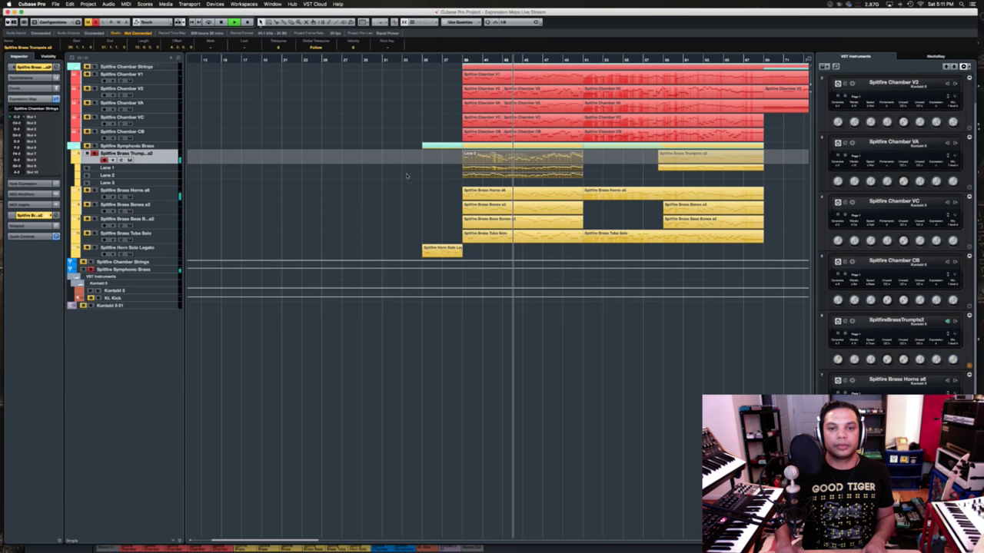
{"action": "key", "text": "space"}
- Reopen the two overlapping trumpet lane parts in one Key Editor and play them from bar 39 again before closing it
{"action": "left_click", "coordinate": [418, 173]}
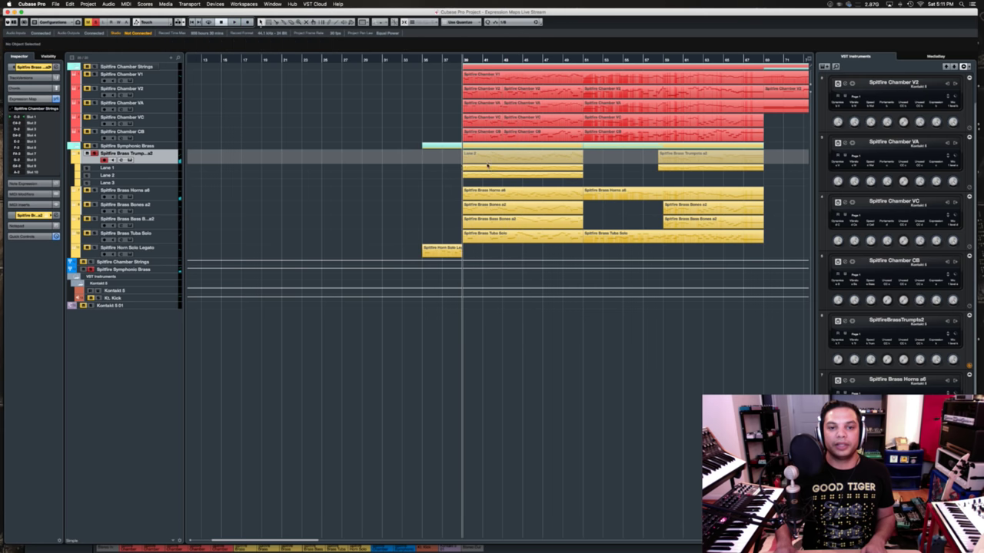
{"action": "left_click", "coordinate": [492, 169]}
{"action": "double_click", "coordinate": [491, 169]}
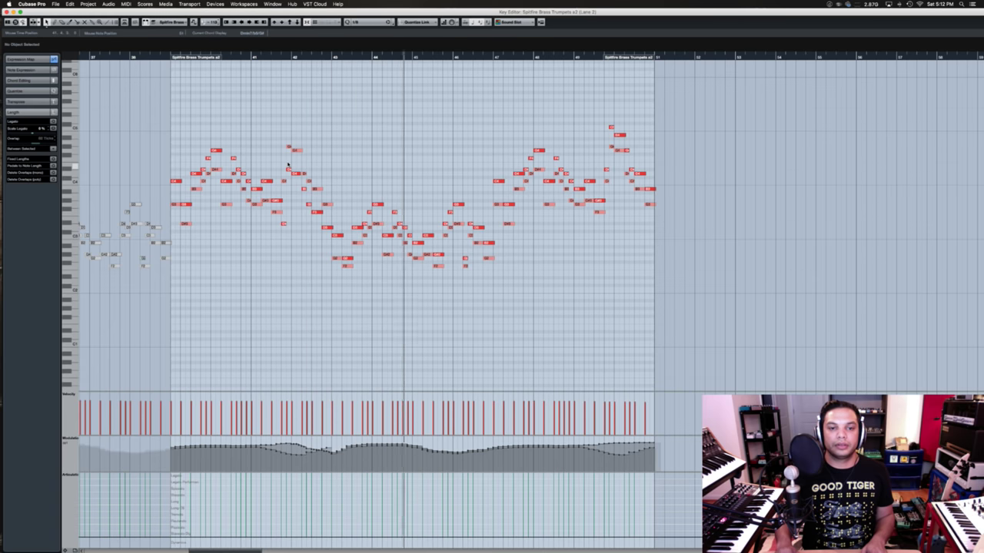
{"action": "key", "text": "space"}
{"action": "left_click", "coordinate": [7, 12]}
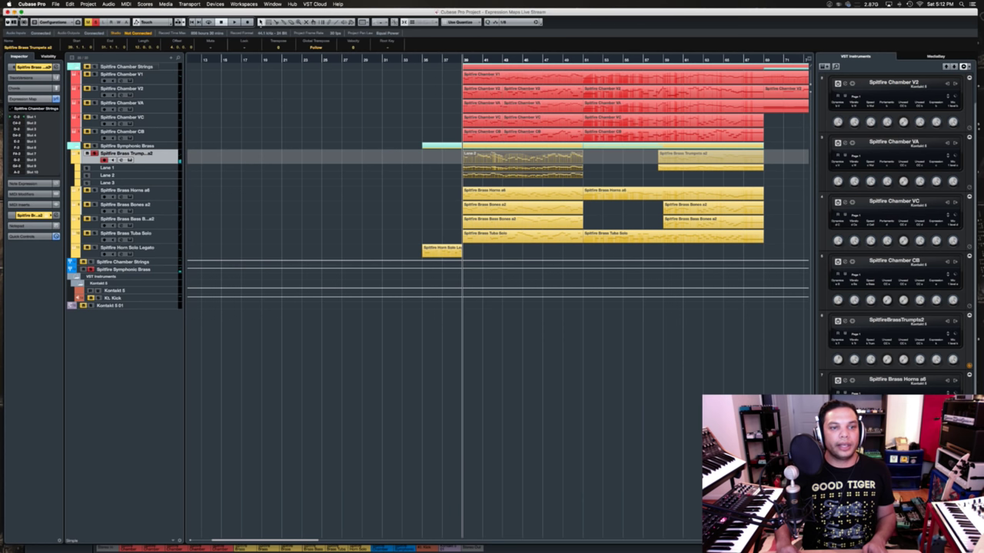
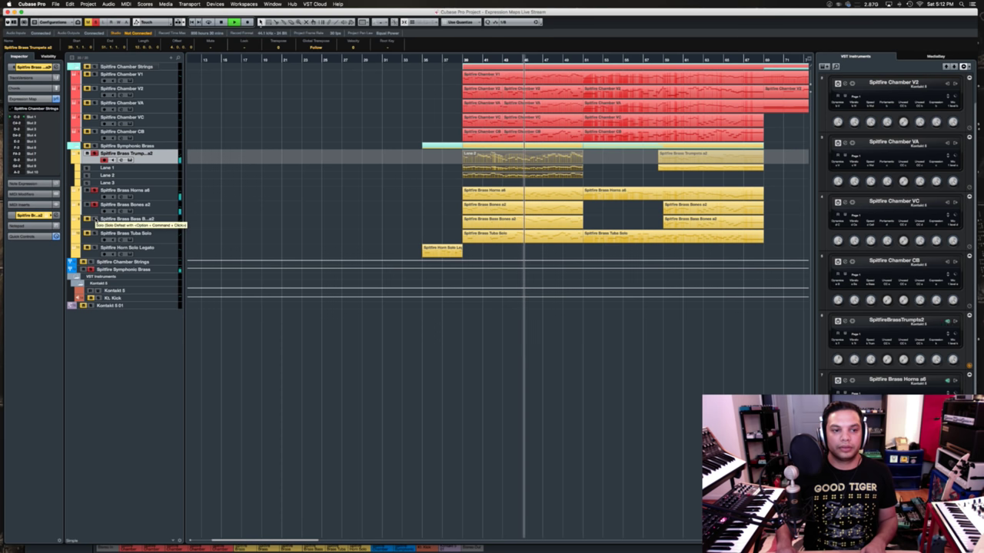
- Audition the brass from bar 39, adding the Bass Bones a2 to the soloed tracks, then soloing only the Tuba Solo
{"action": "key", "text": "space"}
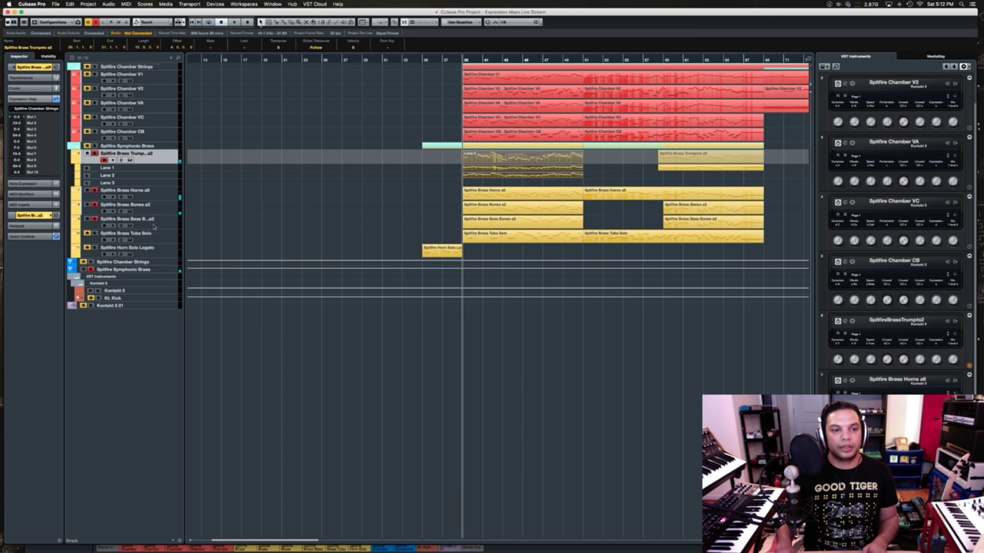
{"action": "left_click", "coordinate": [166, 225]}
{"action": "key", "text": "space"}
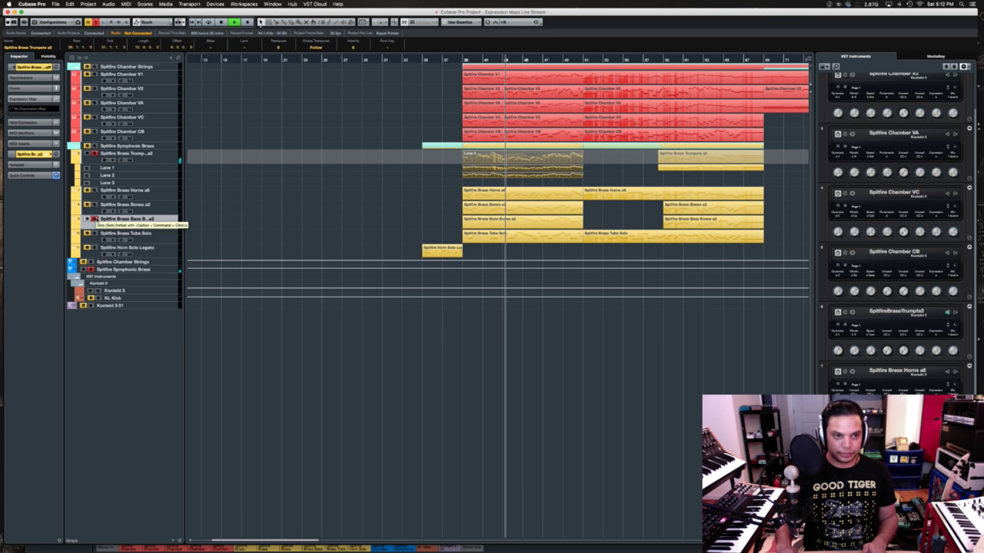
{"action": "key", "text": "space"}
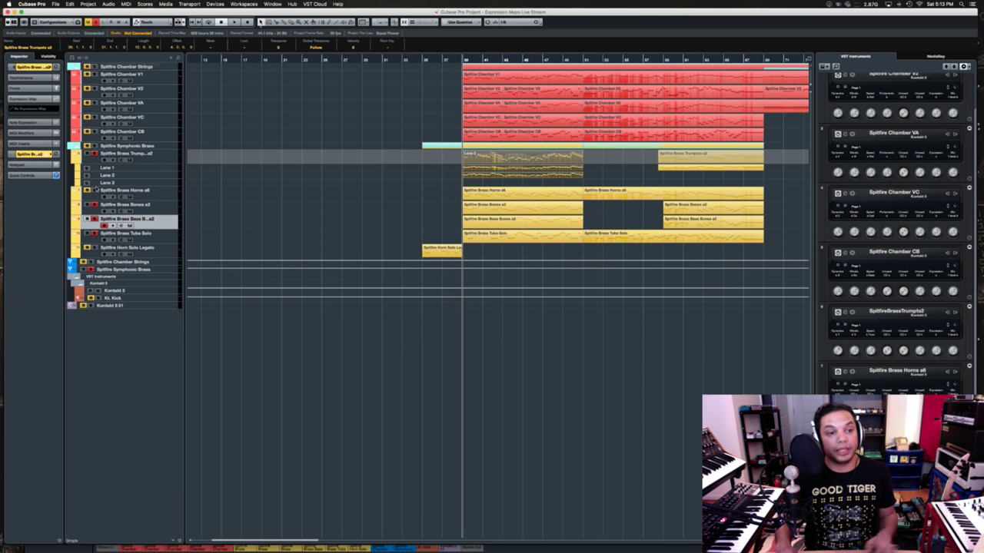
{"action": "key", "text": "space"}
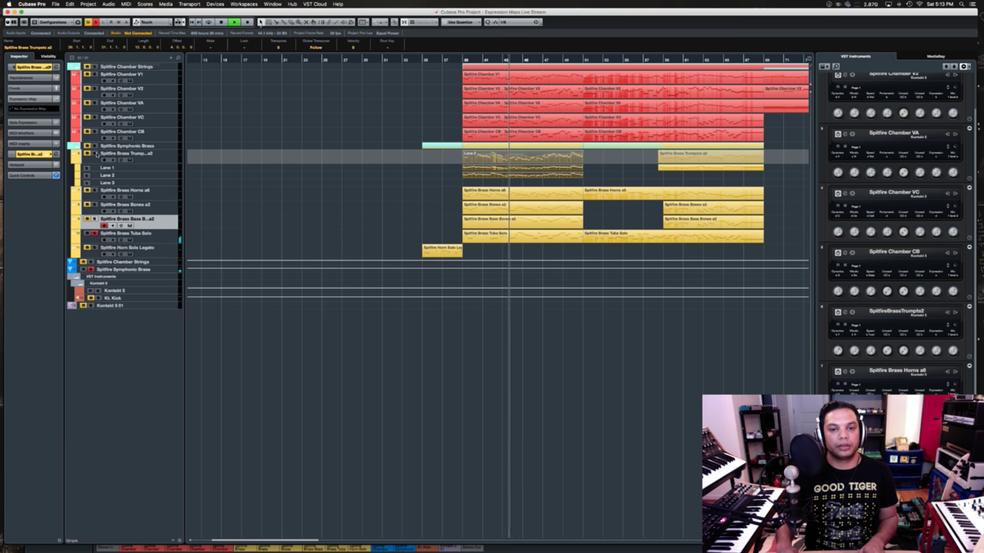
{"action": "key", "text": "space"}
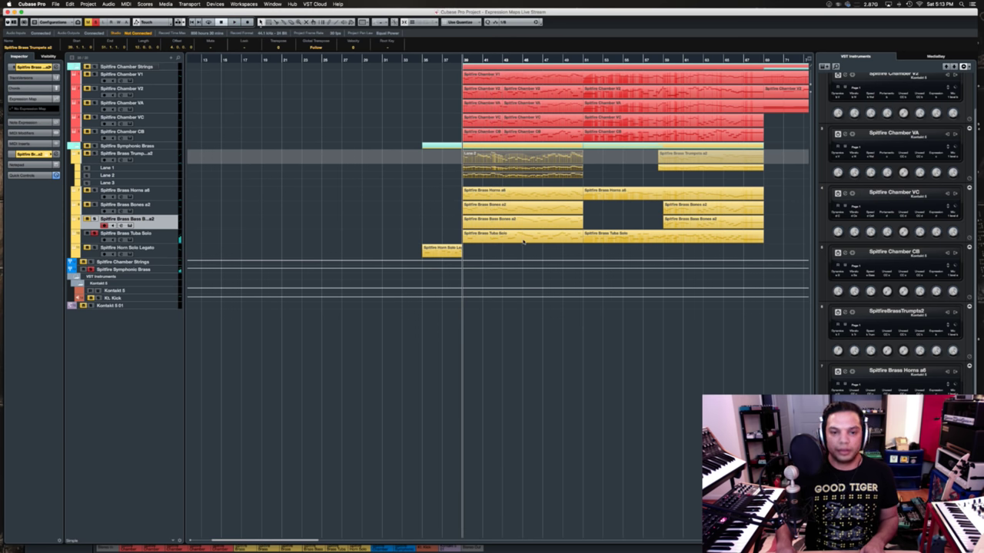
- Open the Tuba Solo part starting at bar 39 in the Key Editor and lengthen all its notes slightly past the next note's start
{"action": "double_click", "coordinate": [465, 237]}
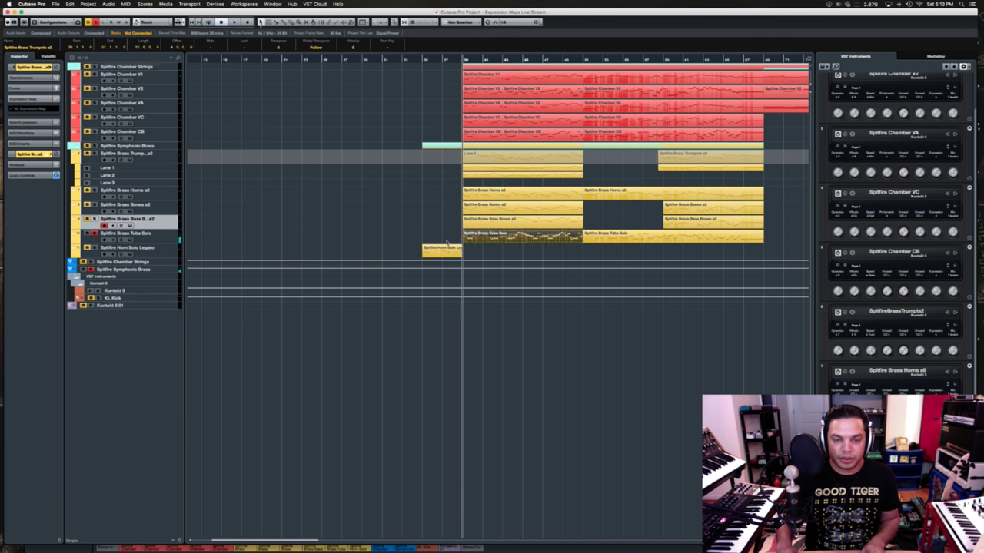
{"action": "scroll", "coordinate": [430, 260], "scroll_direction": "left", "scroll_amount": 3}
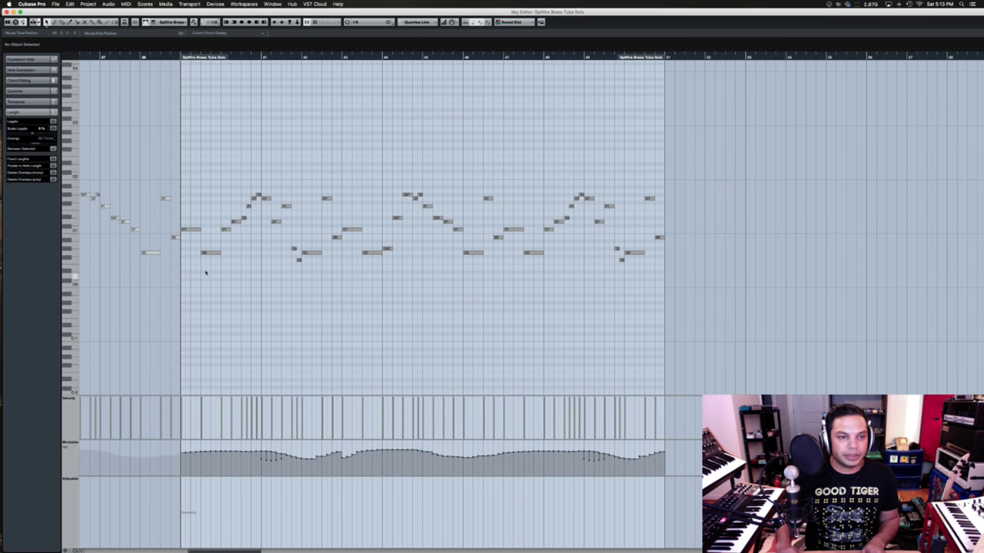
{"action": "left_click_drag", "start_coordinate": [191, 277], "coordinate": [714, 165]}
{"action": "key", "text": "alt+s"}
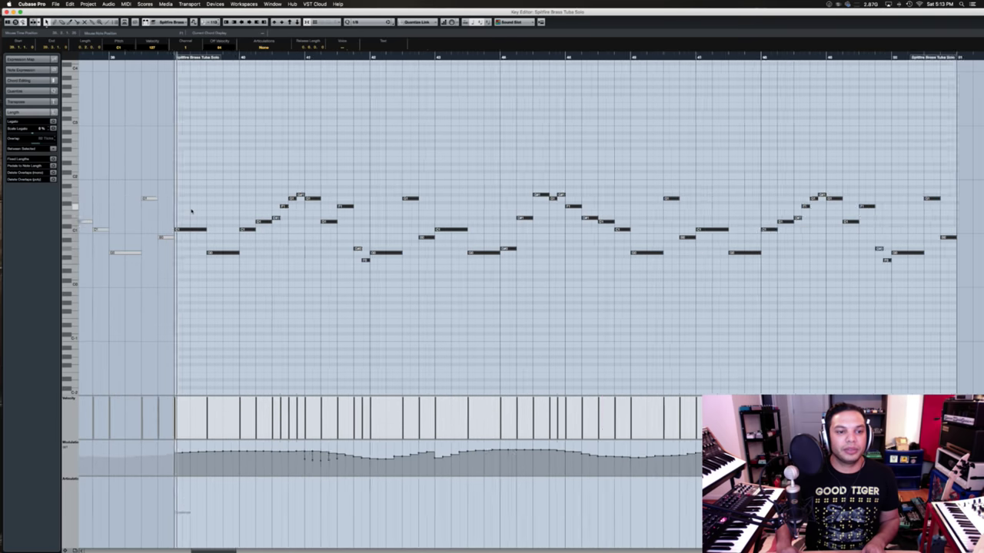
{"action": "scroll", "coordinate": [192, 213], "scroll_direction": "up", "scroll_amount": 2}
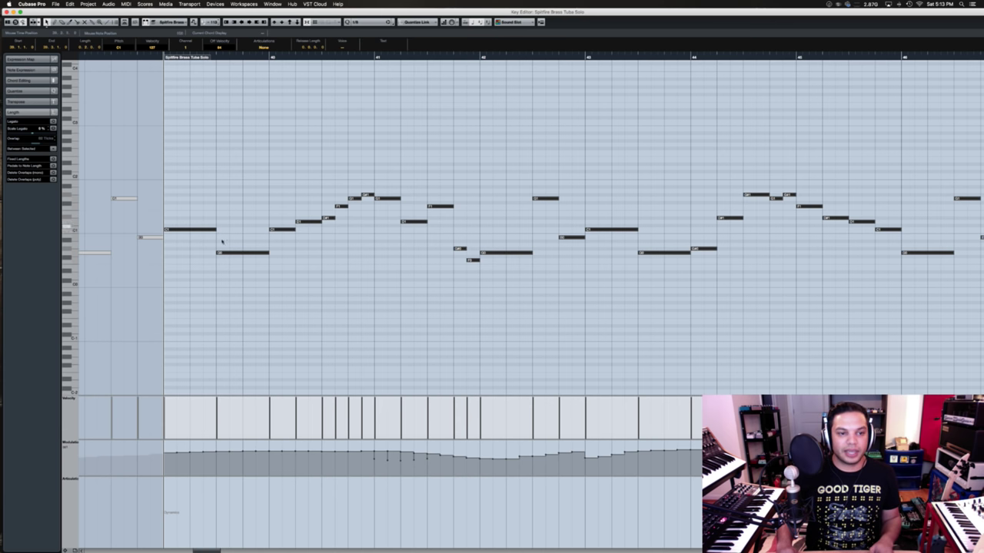
{"action": "scroll", "coordinate": [213, 238], "scroll_direction": "up", "scroll_amount": 3}
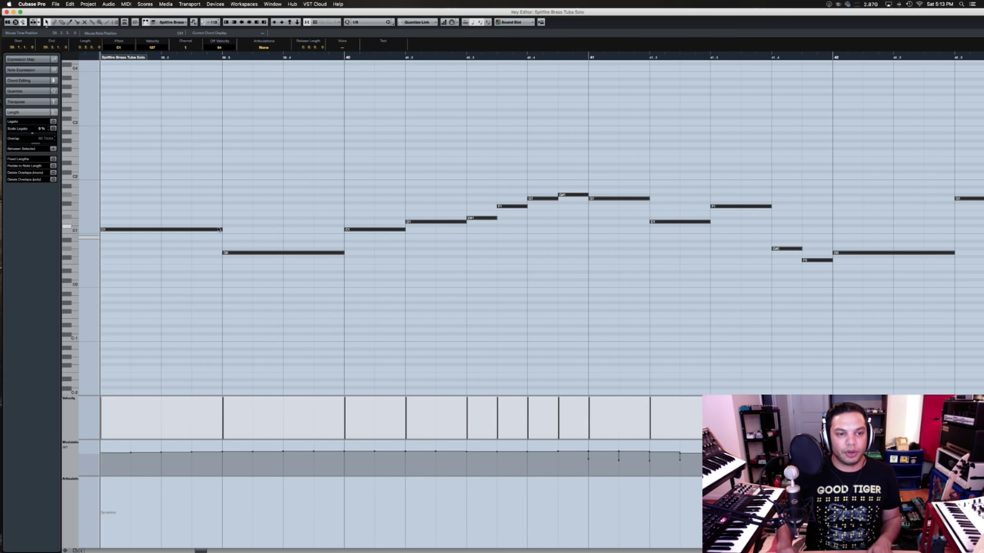
{"action": "left_click_drag", "start_coordinate": [228, 232], "coordinate": [234, 232]}
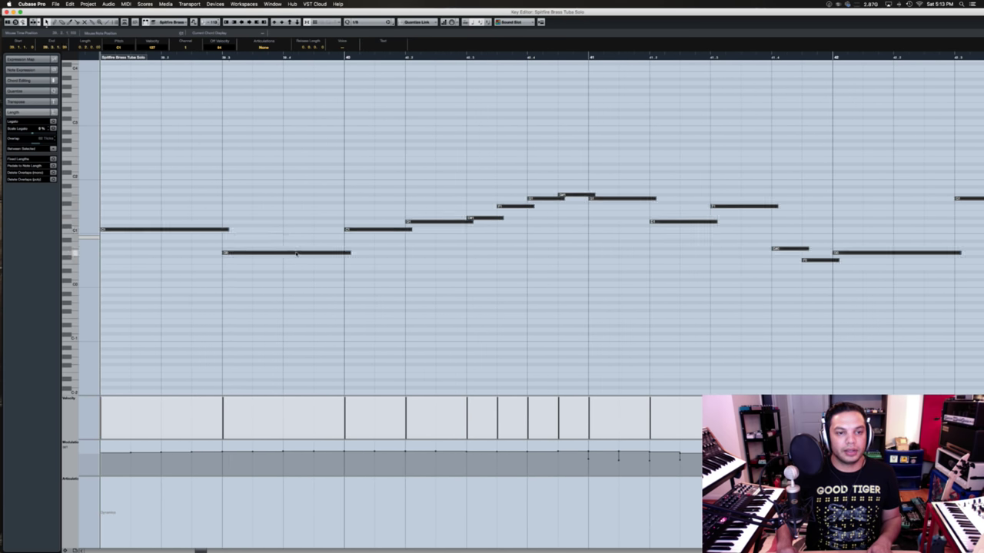
- Play the lengthened tuba notes, deselect them, look over the whole part and close the Key Editor
{"action": "key", "text": "space"}
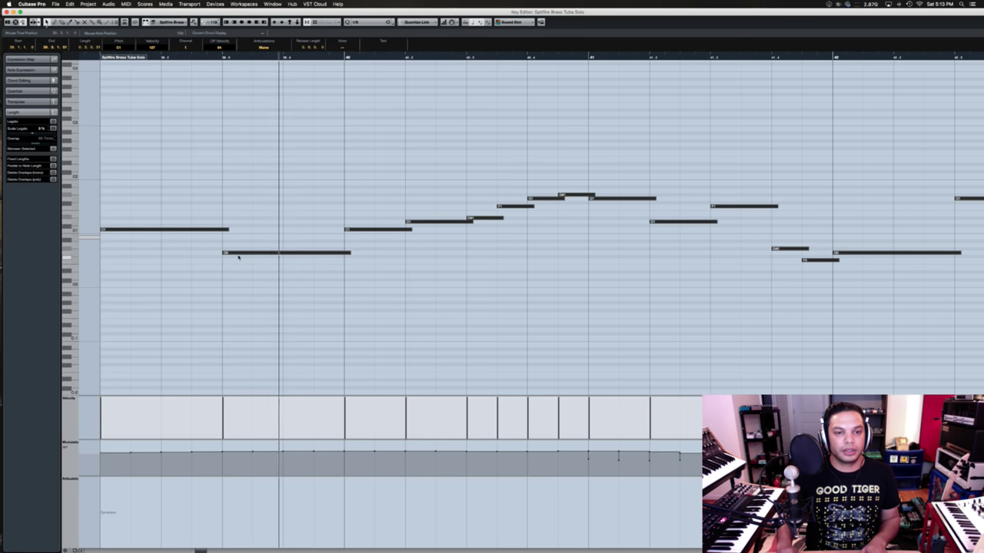
{"action": "scroll", "coordinate": [238, 257], "scroll_direction": "down", "scroll_amount": 3}
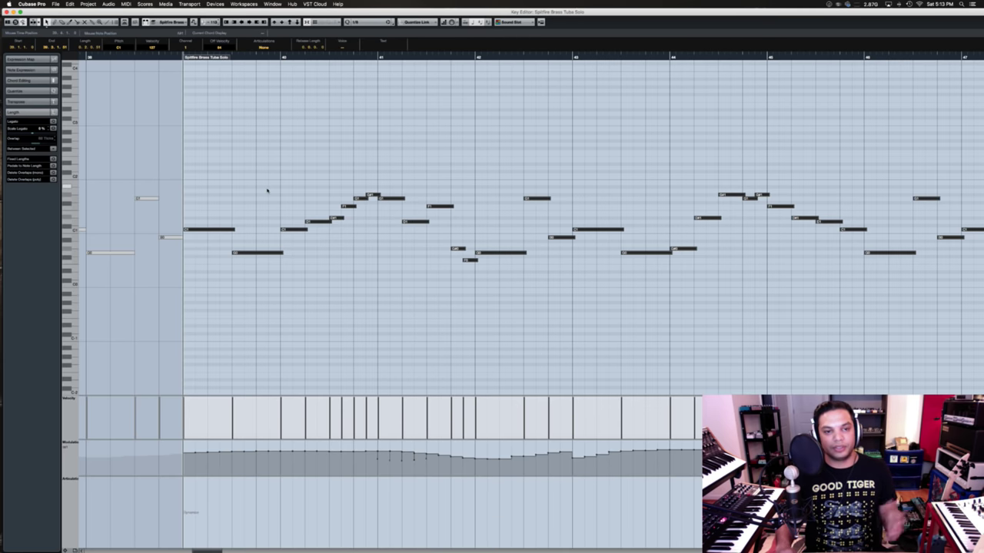
{"action": "left_click", "coordinate": [326, 254]}
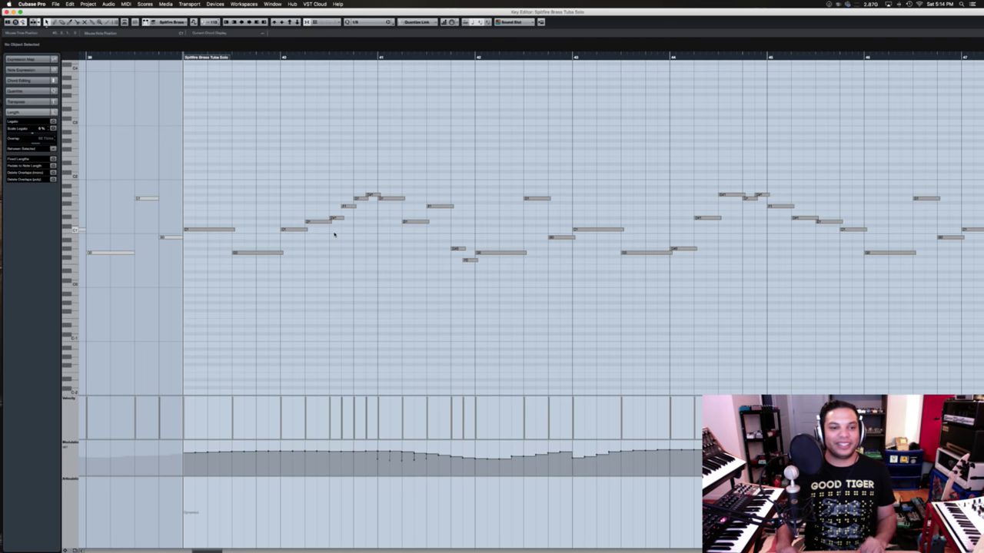
{"action": "scroll", "coordinate": [334, 234], "scroll_direction": "down", "scroll_amount": 5}
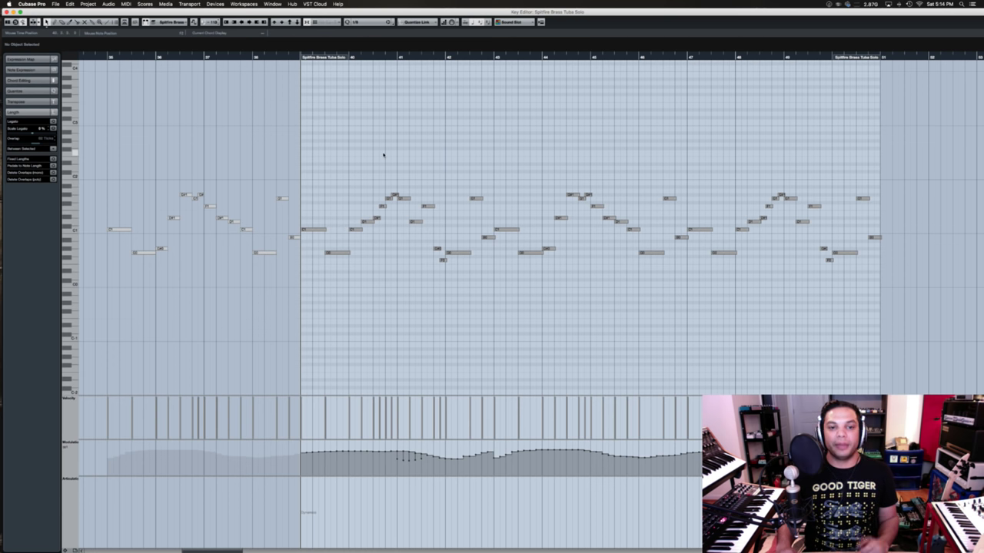
{"action": "scroll", "coordinate": [335, 206], "scroll_direction": "up", "scroll_amount": 4}
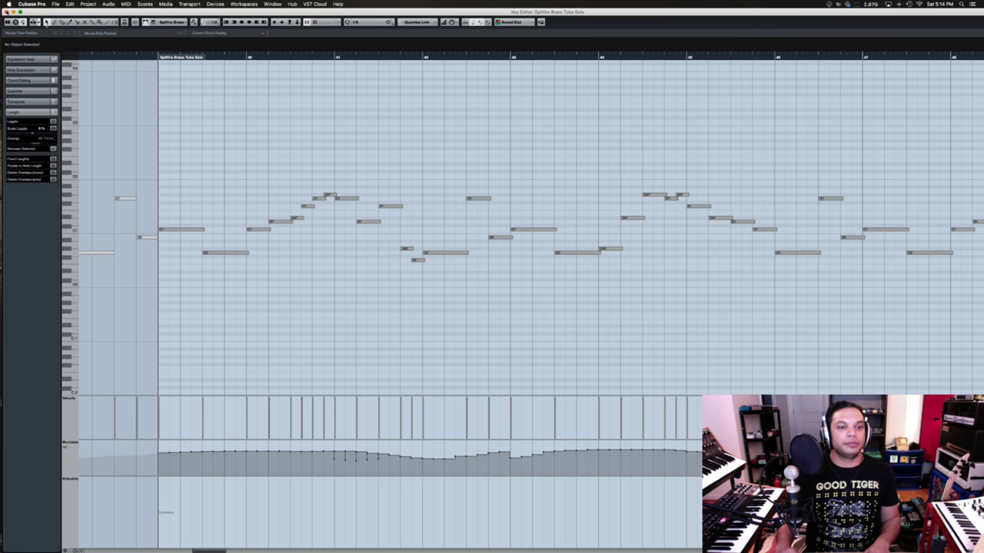
{"action": "key", "text": "Return"}
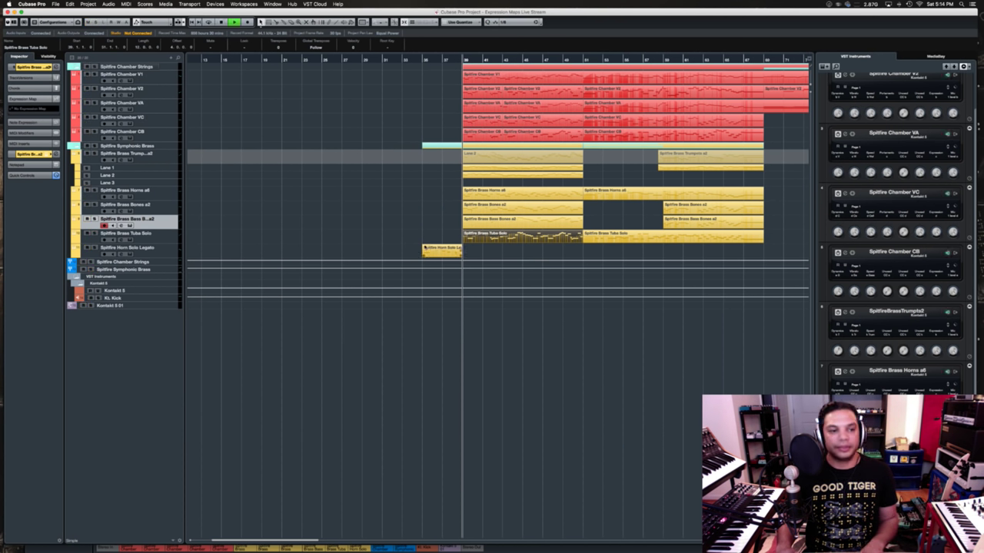
- Play the full string and brass arrangement from bar 39, briefly soloing the Trumpets a2 track, and stop playback
{"action": "key", "text": "space"}
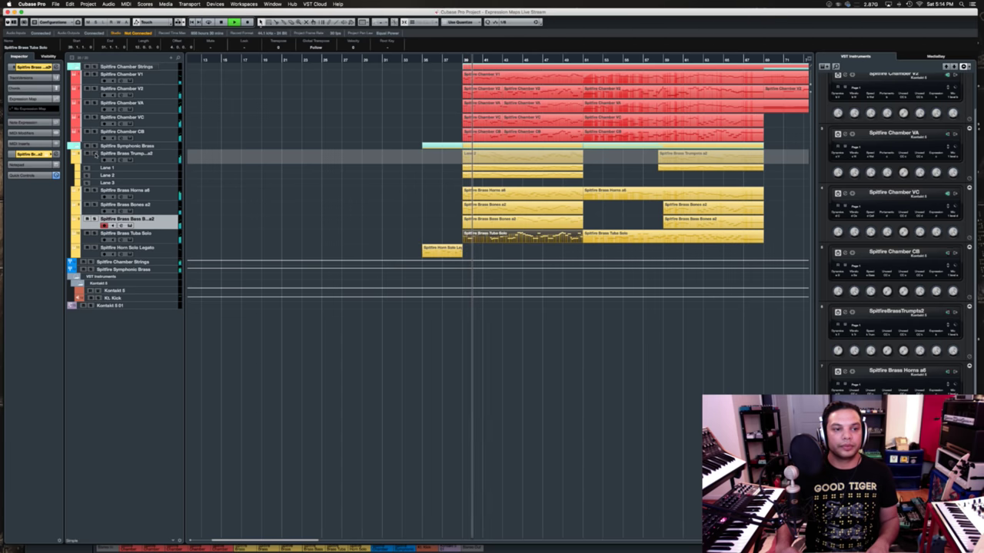
{"action": "left_click", "coordinate": [95, 153]}
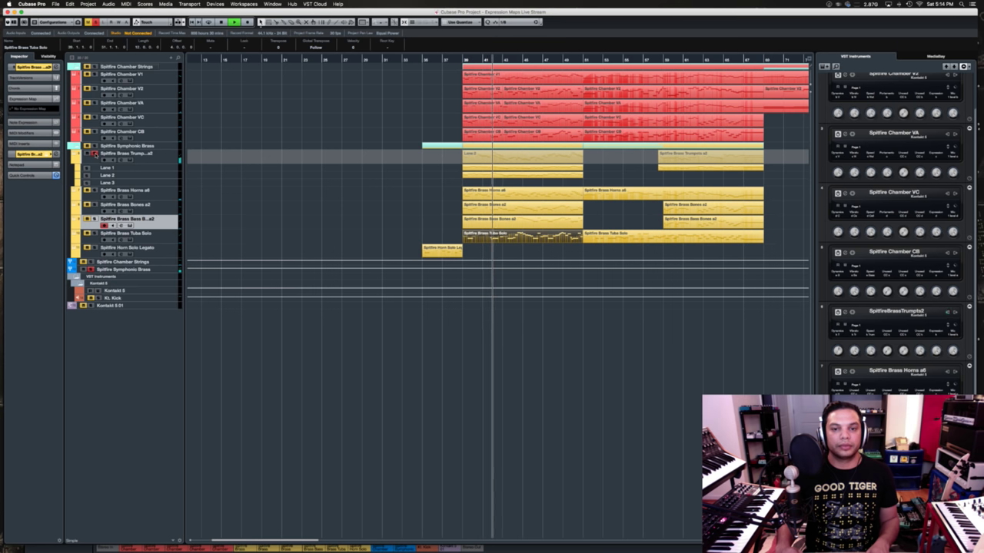
{"action": "left_click", "coordinate": [95, 154]}
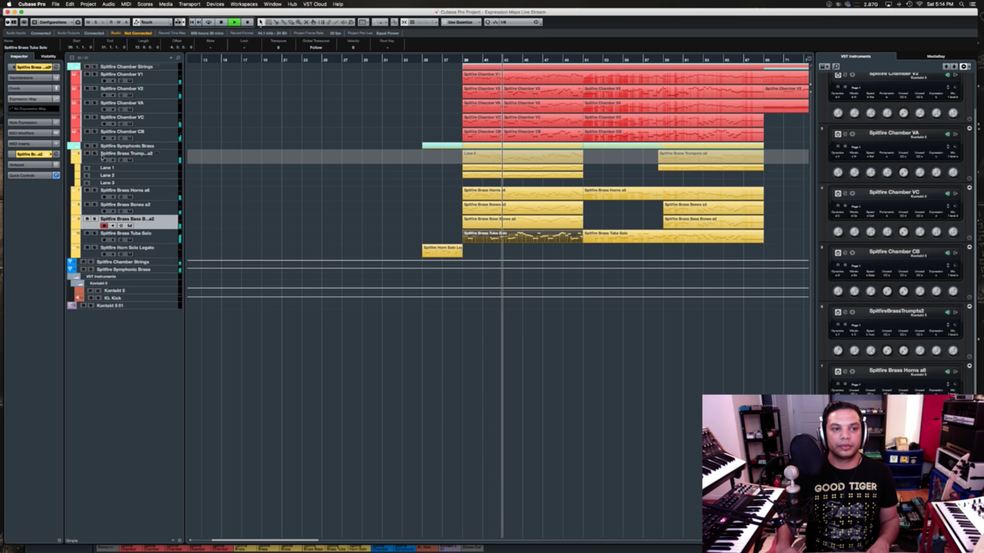
{"action": "scroll", "coordinate": [377, 110], "scroll_direction": "right", "scroll_amount": 3}
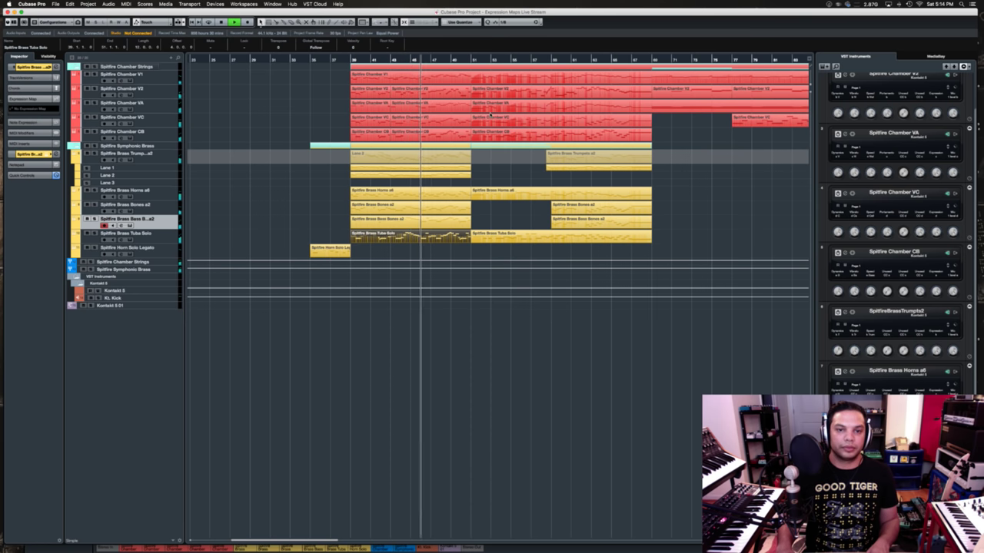
{"action": "key", "text": "space"}
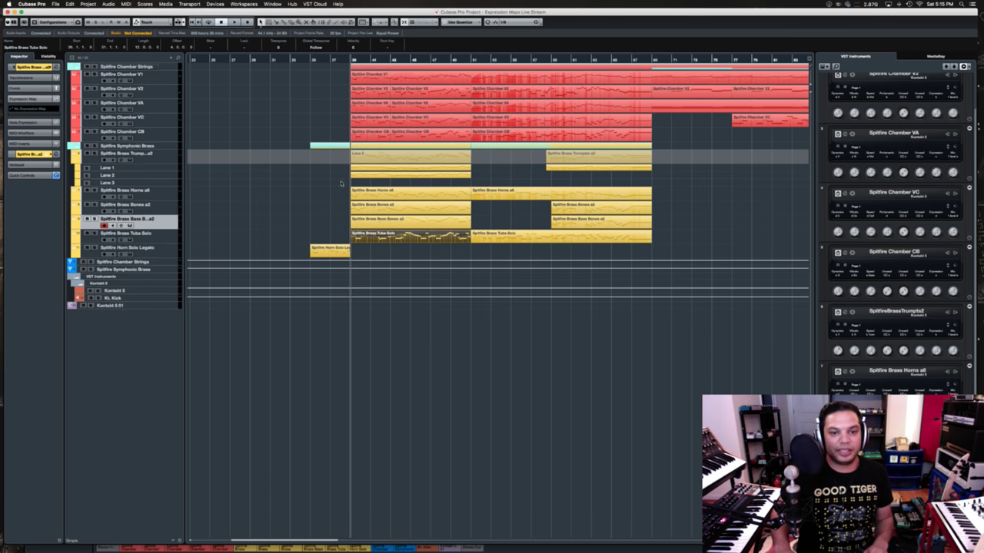
- Look over the Horns a6 part starting at bar 39 in the Key Editor, then close the editor
{"action": "left_click", "coordinate": [467, 194]}
{"action": "key", "text": "Return"}
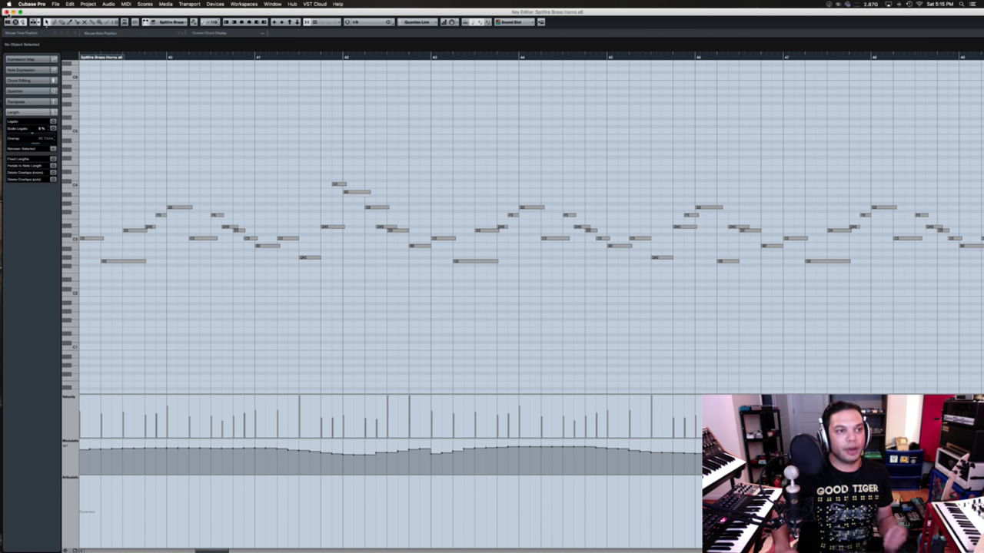
{"action": "key", "text": "Return"}
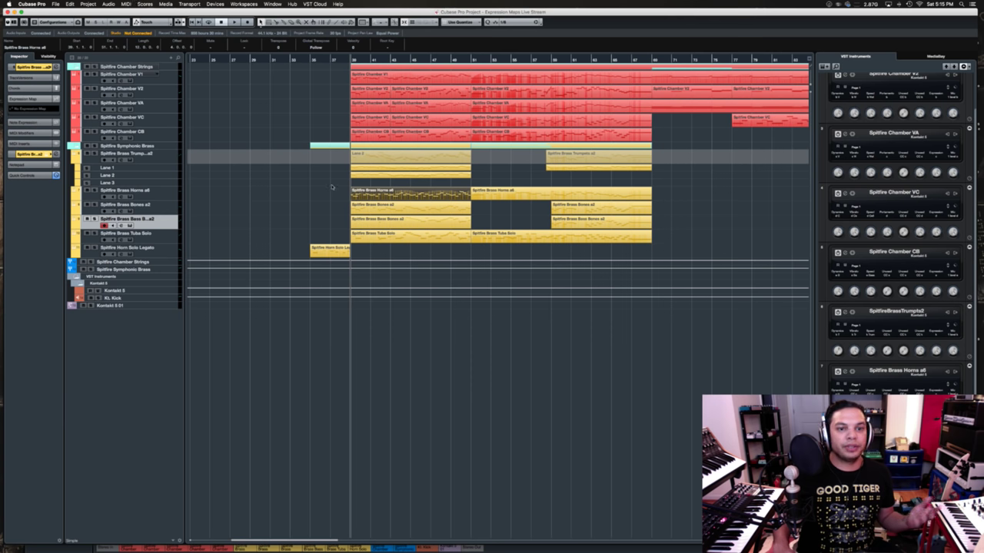
- View the same Horns a6 part as notation in the Score Editor, then close the score window
{"action": "right_click", "coordinate": [391, 192]}
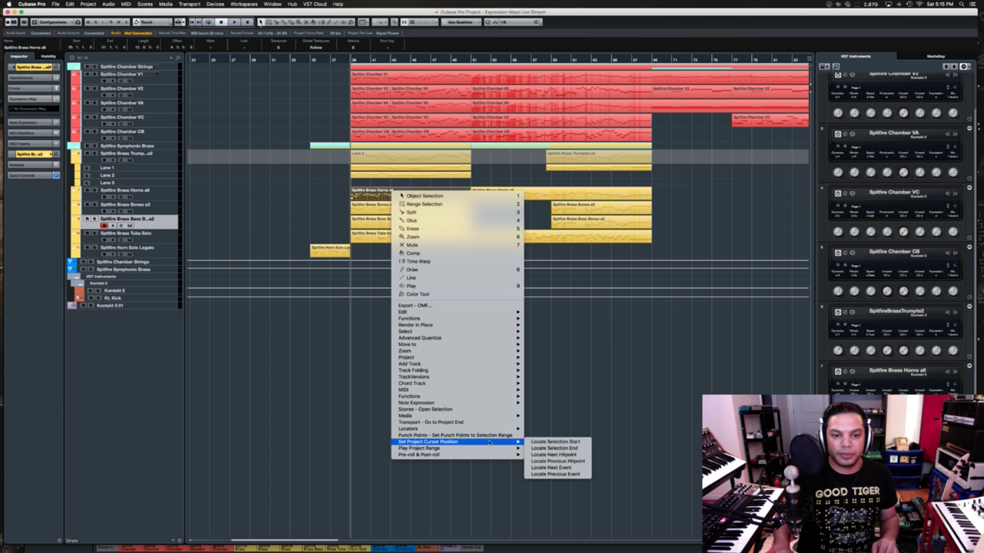
{"action": "mouse_move", "coordinate": [481, 391]}
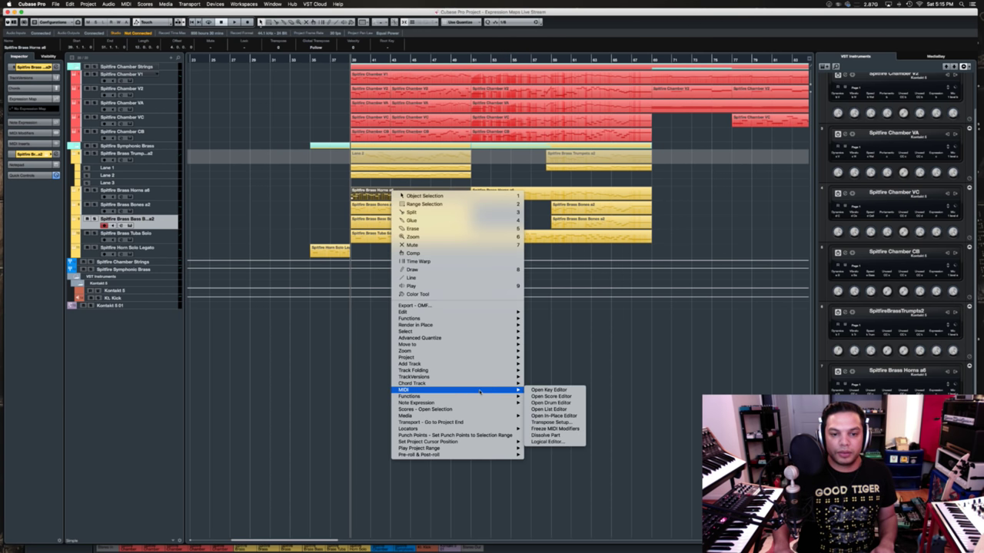
{"action": "left_click", "coordinate": [551, 397]}
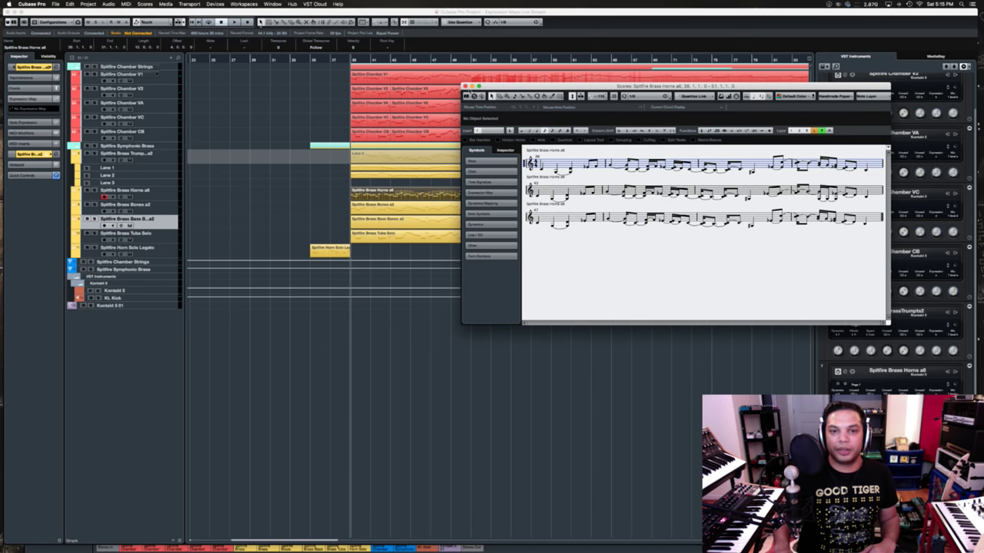
{"action": "left_click", "coordinate": [467, 86]}
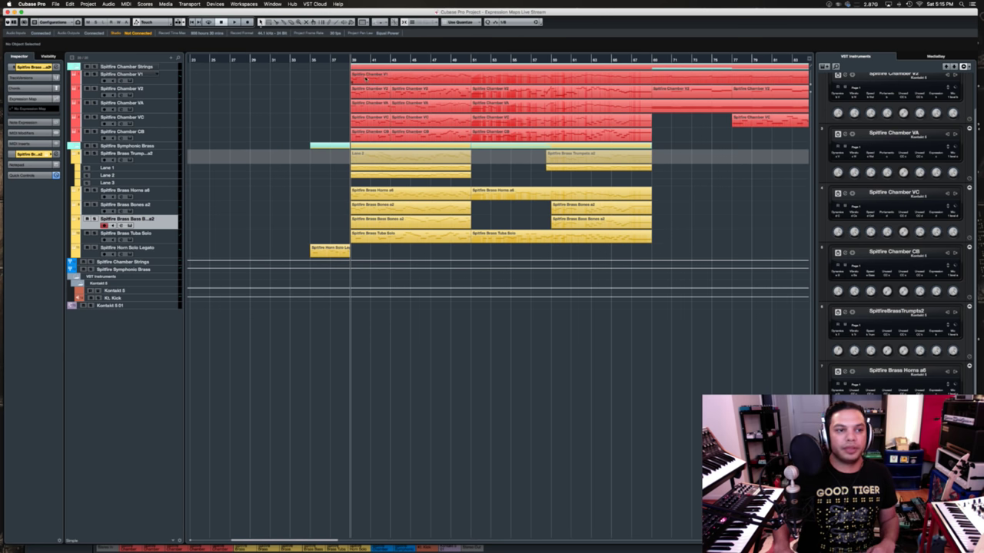
- View the Spitfire Chamber V1 part in the Score Editor, close the score and open the part in the Key Editor
{"action": "left_click", "coordinate": [365, 79]}
{"action": "left_click", "coordinate": [365, 79]}
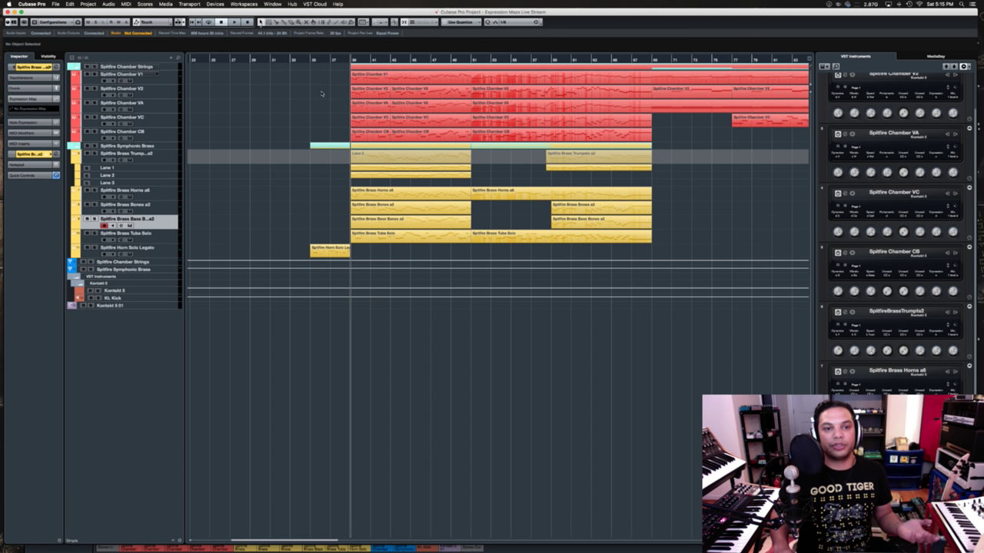
{"action": "left_click", "coordinate": [369, 80]}
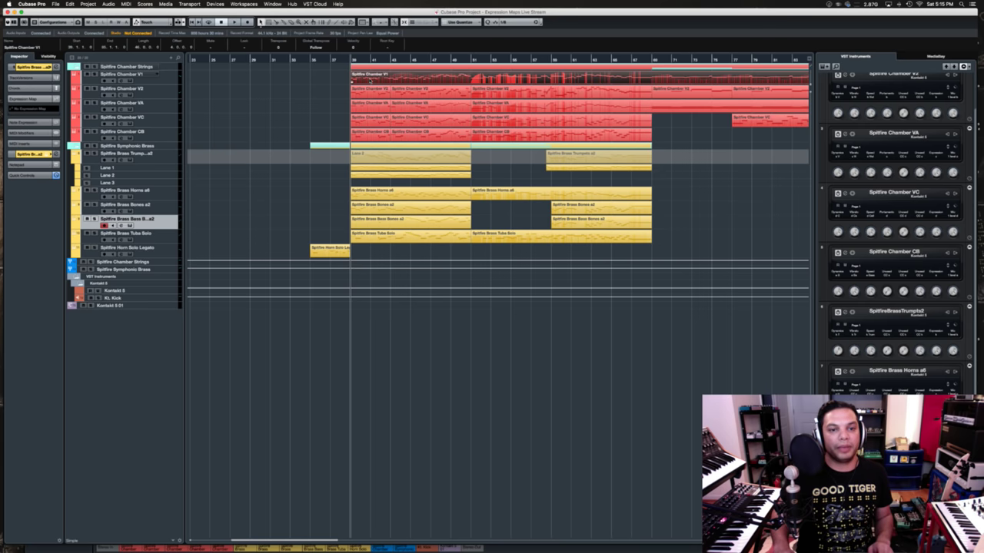
{"action": "right_click", "coordinate": [370, 80]}
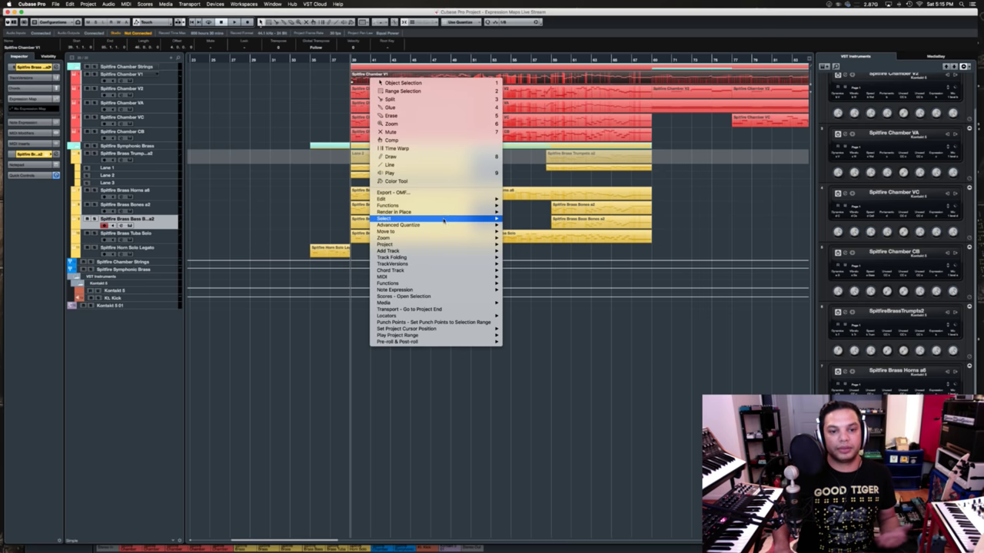
{"action": "mouse_move", "coordinate": [433, 278]}
{"action": "left_click", "coordinate": [531, 282]}
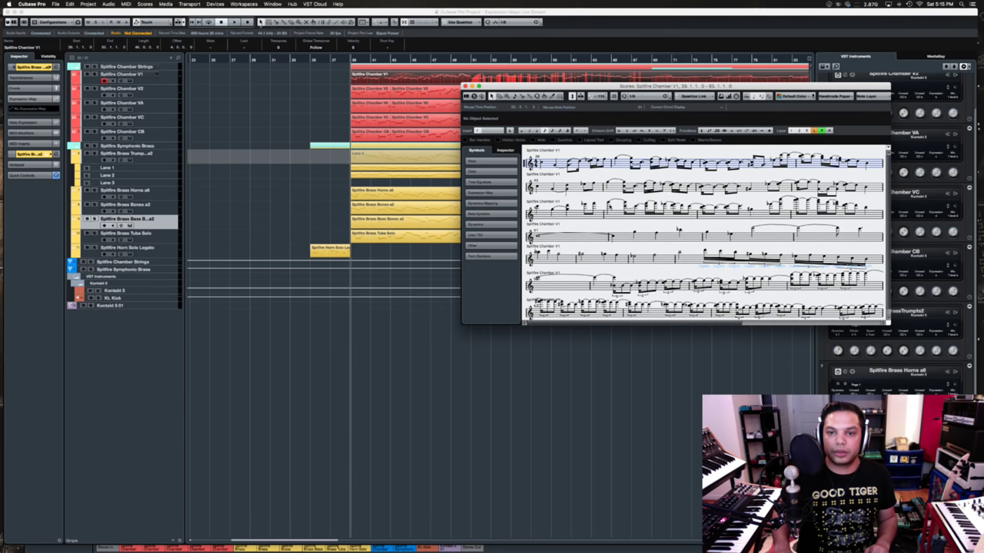
{"action": "scroll", "coordinate": [703, 233], "scroll_direction": "down", "scroll_amount": 1}
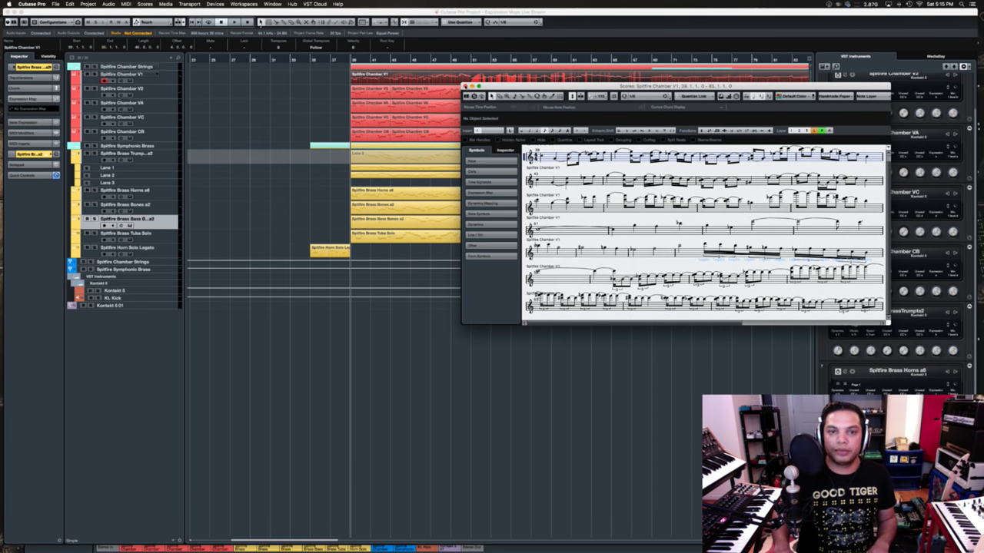
{"action": "left_click", "coordinate": [464, 87]}
{"action": "double_click", "coordinate": [369, 80]}
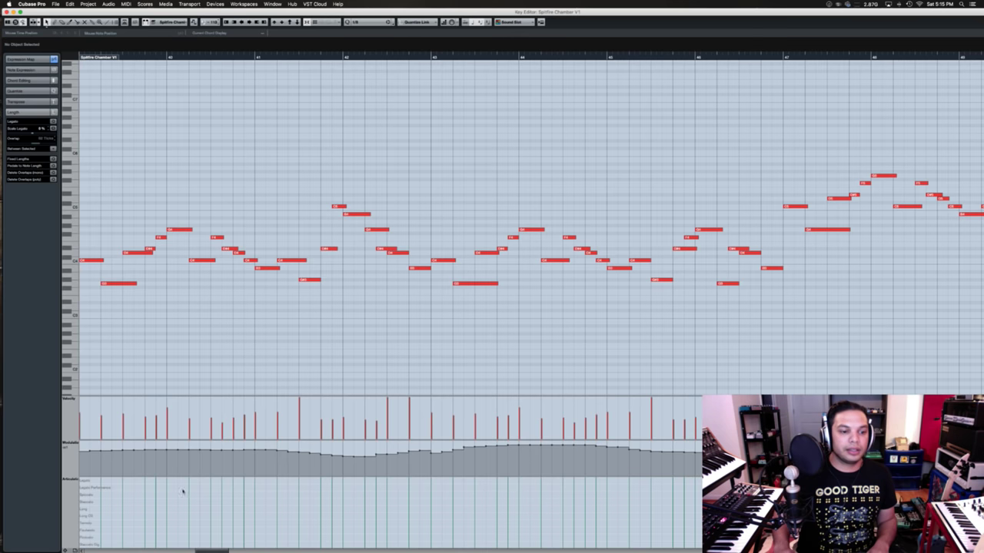
- Assign the Legato articulation to the Spitfire Chamber V1 notes from bar 39 to just before bar 44
{"action": "scroll", "coordinate": [513, 329], "scroll_direction": "down", "scroll_amount": 8}
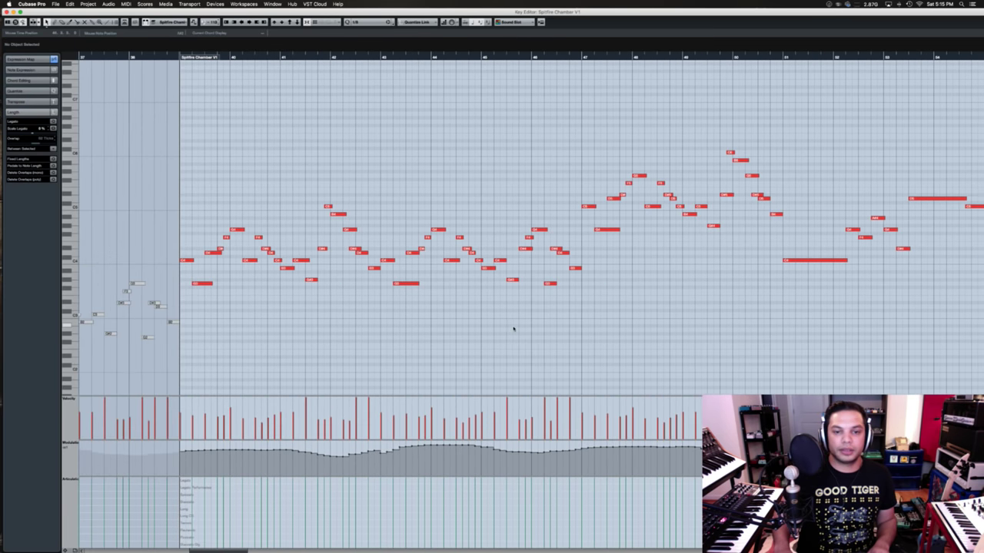
{"action": "left_click_drag", "start_coordinate": [181, 311], "coordinate": [418, 198]}
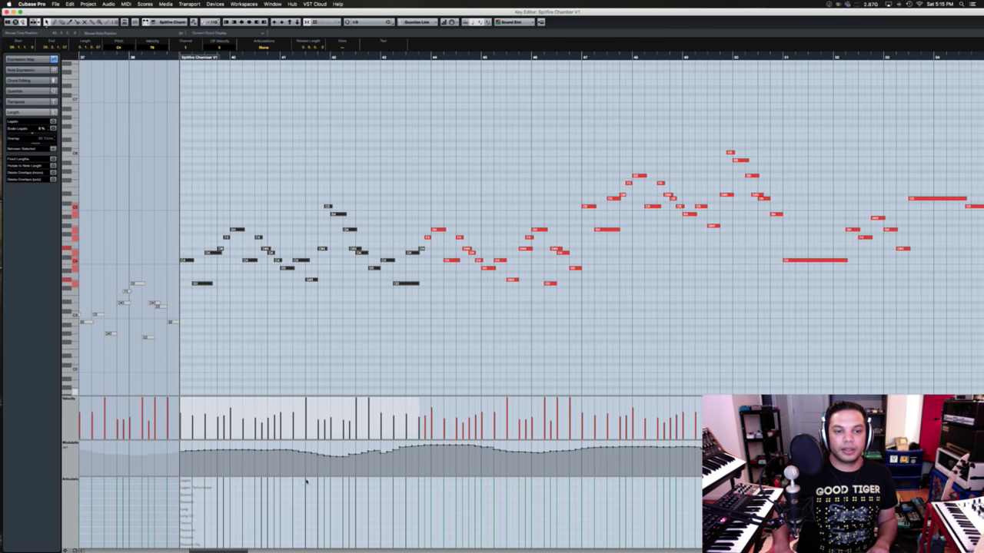
{"action": "left_click", "coordinate": [194, 482]}
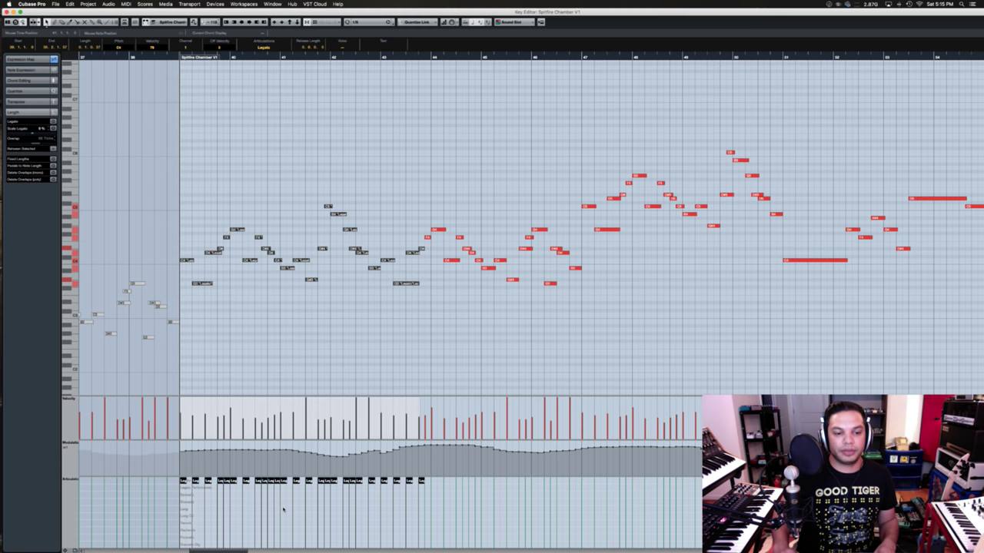
- Give individual V1 notes between bars 41 and 44 the Long, Pizzicato, Tremolo and Long CS articulations
{"action": "left_click", "coordinate": [316, 356]}
{"action": "left_click", "coordinate": [282, 509]}
{"action": "left_click", "coordinate": [309, 537]}
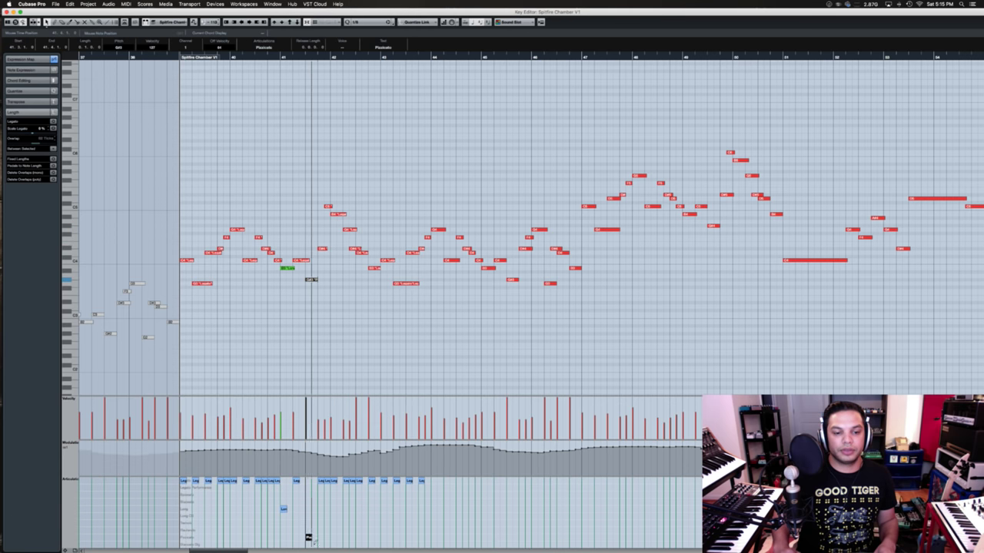
{"action": "left_click", "coordinate": [358, 509]}
{"action": "left_click", "coordinate": [346, 522]}
{"action": "left_click", "coordinate": [419, 523]}
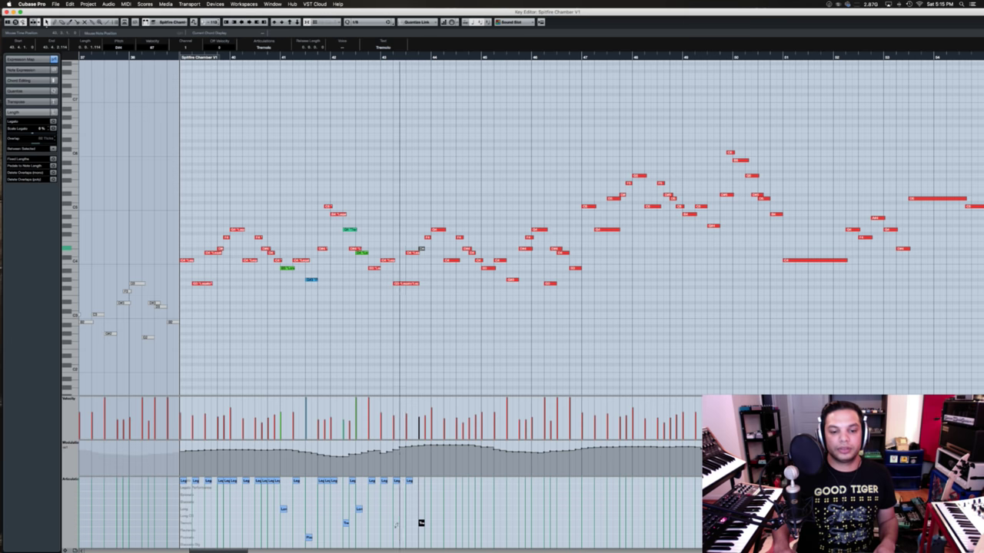
{"action": "left_click", "coordinate": [396, 516]}
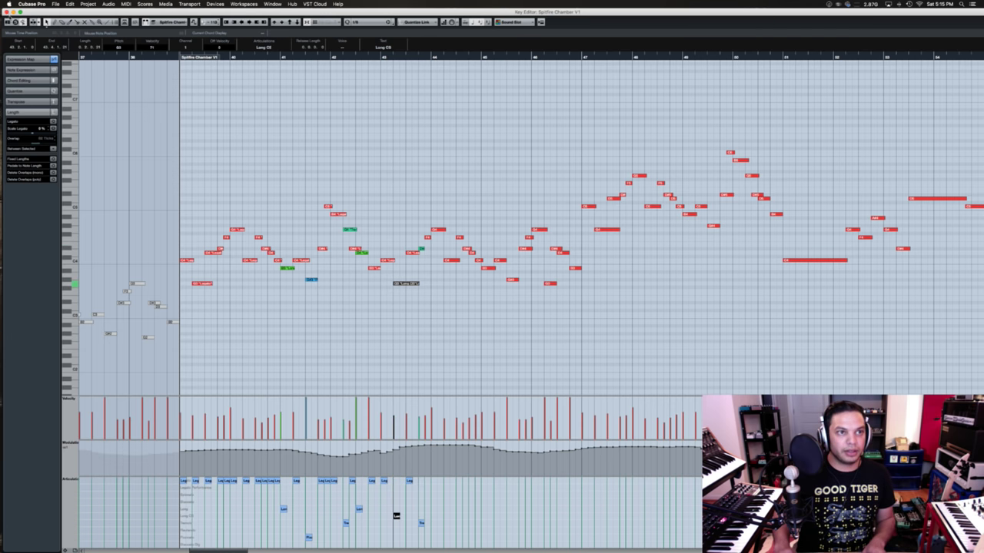
- Close the Key Editor, view the Spitfire Chamber V1 part with its articulations in the Score Editor, and close the score
{"action": "left_click", "coordinate": [8, 11]}
{"action": "right_click", "coordinate": [420, 77]}
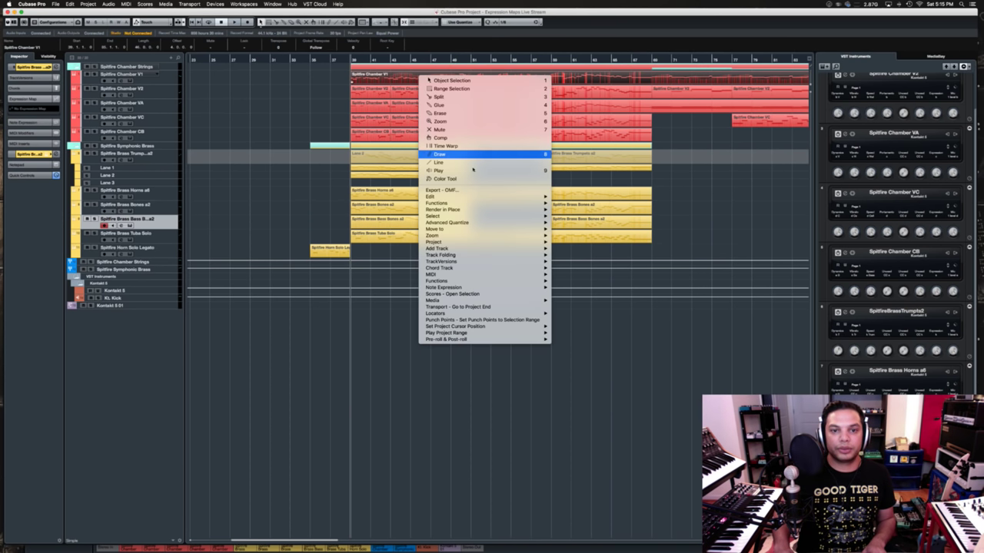
{"action": "mouse_move", "coordinate": [456, 274]}
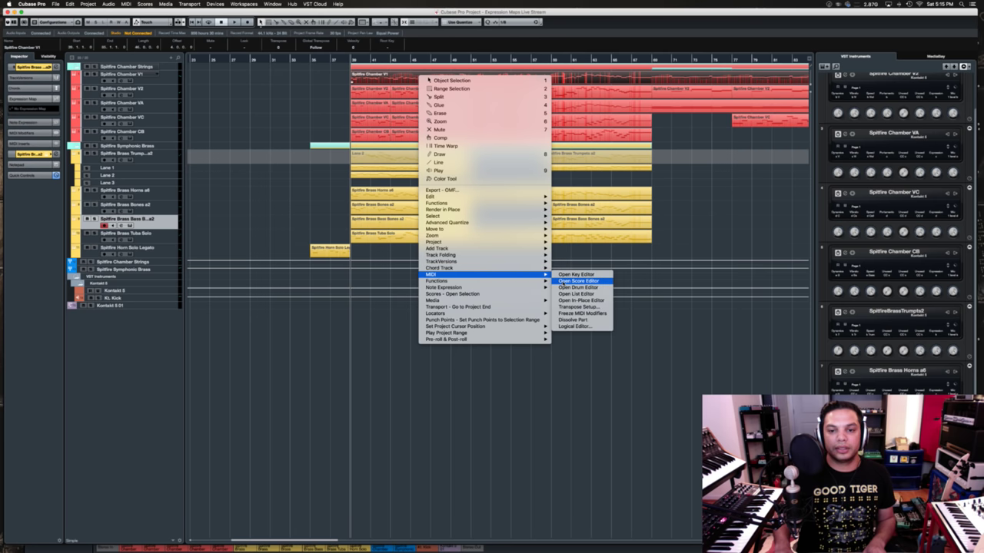
{"action": "left_click", "coordinate": [576, 281]}
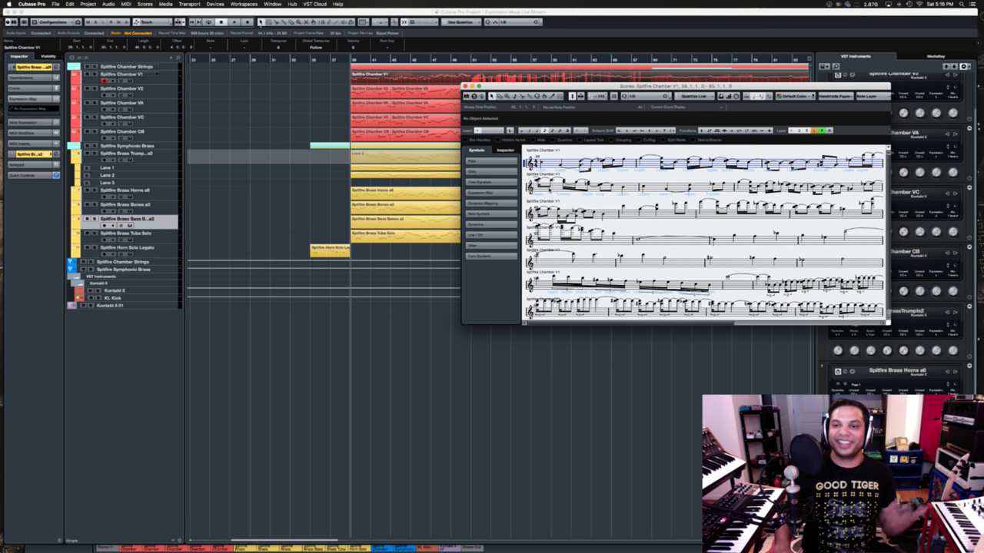
{"action": "key", "text": "super+w"}
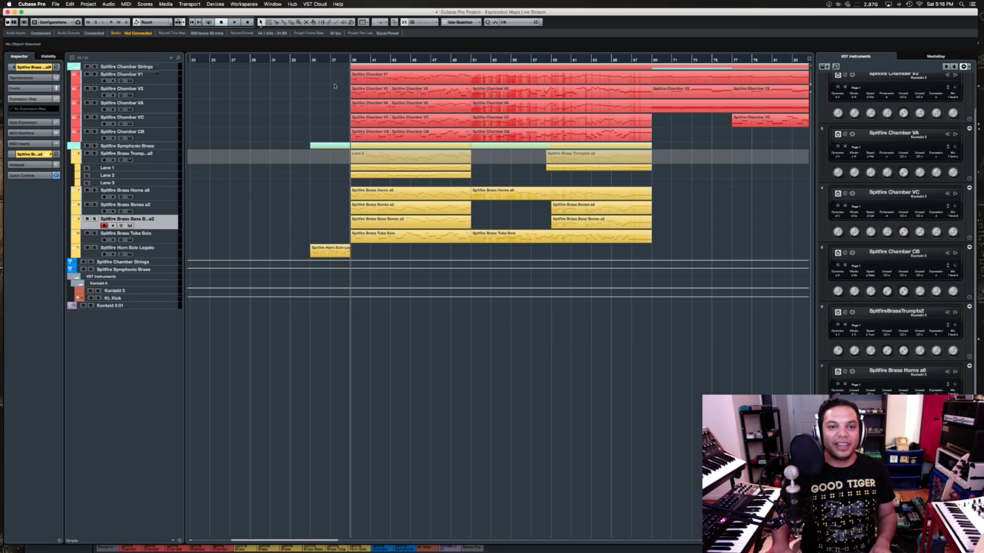
- Reopen the V1 part in the Key Editor, undo the individual articulation changes while keeping Legato, and close the editor
{"action": "double_click", "coordinate": [355, 77]}
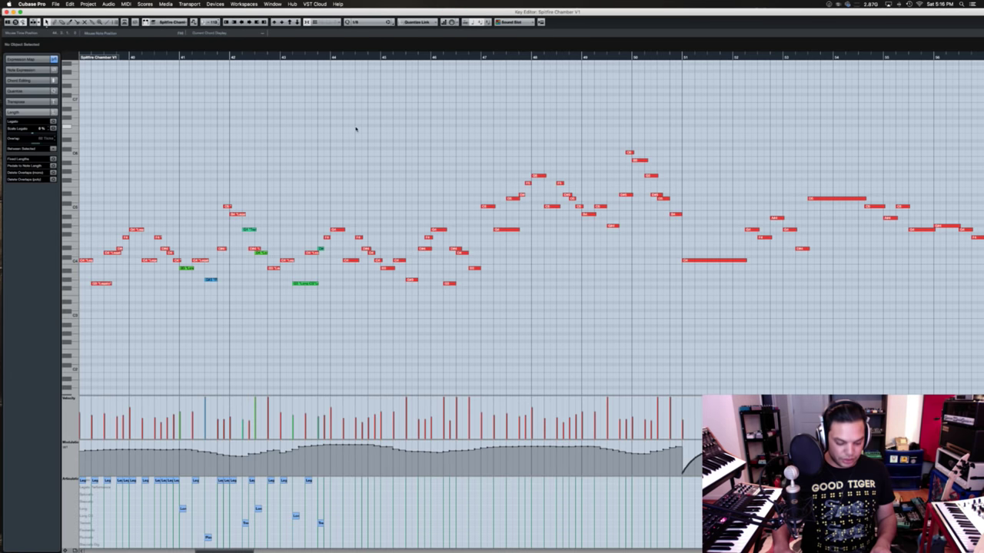
{"action": "key", "text": "super+z"}
{"action": "key", "text": "super+z"}
{"action": "key", "text": "super+z"}
{"action": "key", "text": "super+z"}
{"action": "key", "text": "super+z"}
{"action": "key", "text": "super+z"}
{"action": "key", "text": "super+z"}
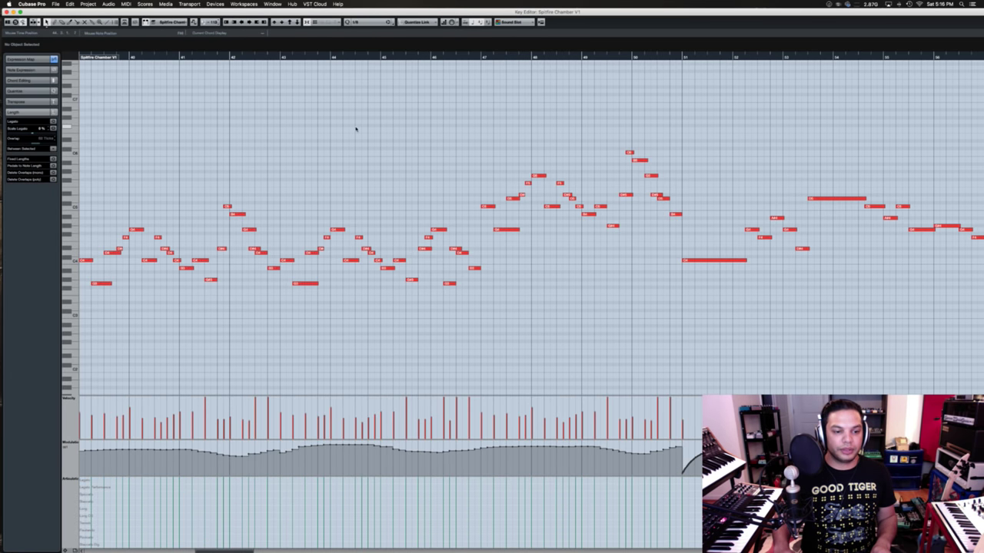
{"action": "key", "text": "super+shift+z"}
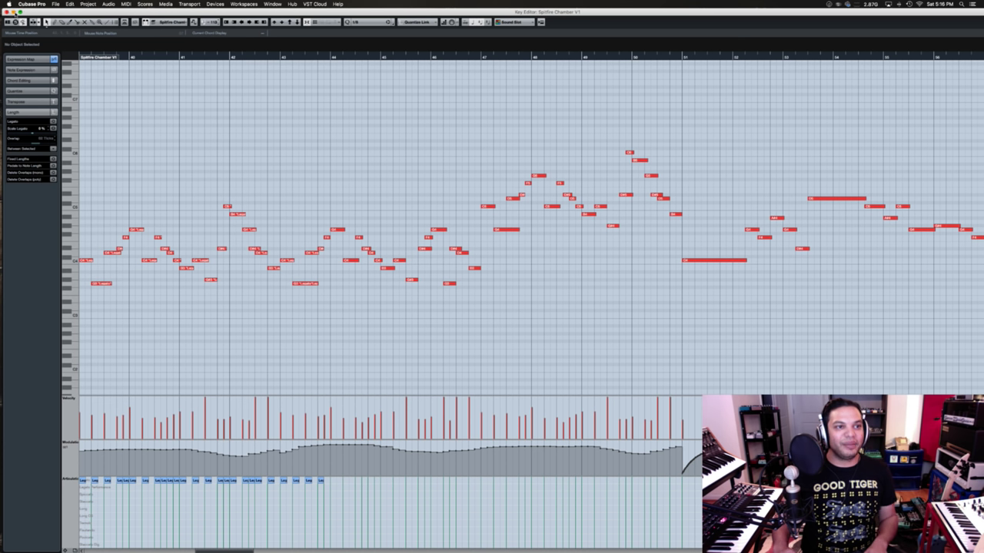
{"action": "left_click", "coordinate": [6, 13]}
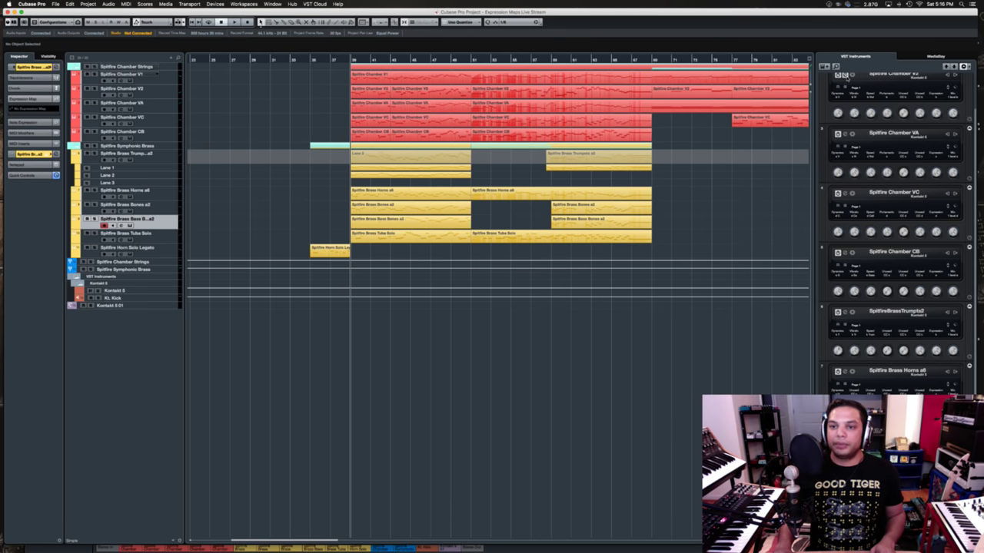
- Open the Spitfire Chamber V2 Kontakt instrument and add the Ensembles - Short Col Legno patch below Violins 2 - Short Spiccato
{"action": "left_click", "coordinate": [844, 75]}
{"action": "left_click_drag", "start_coordinate": [738, 65], "coordinate": [548, 65]}
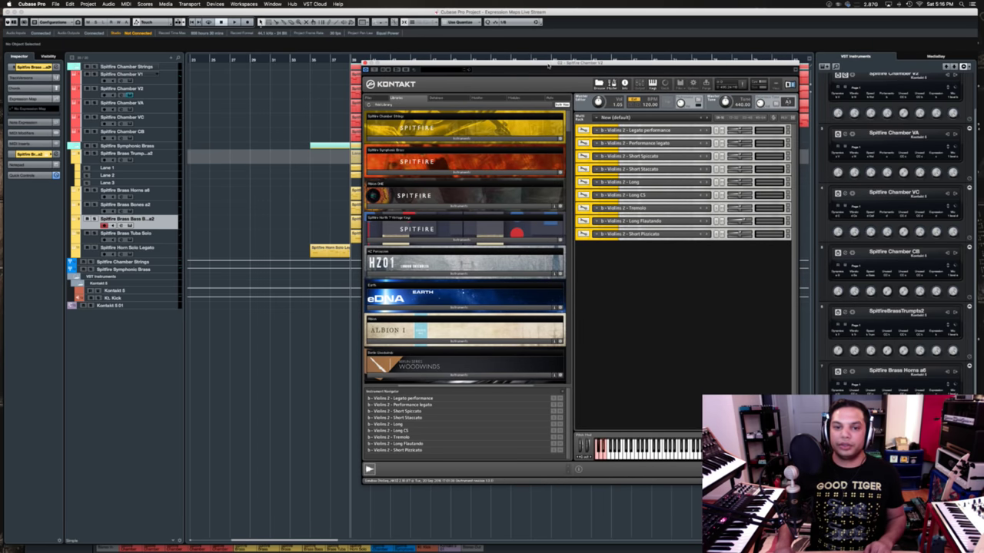
{"action": "left_click", "coordinate": [441, 140]}
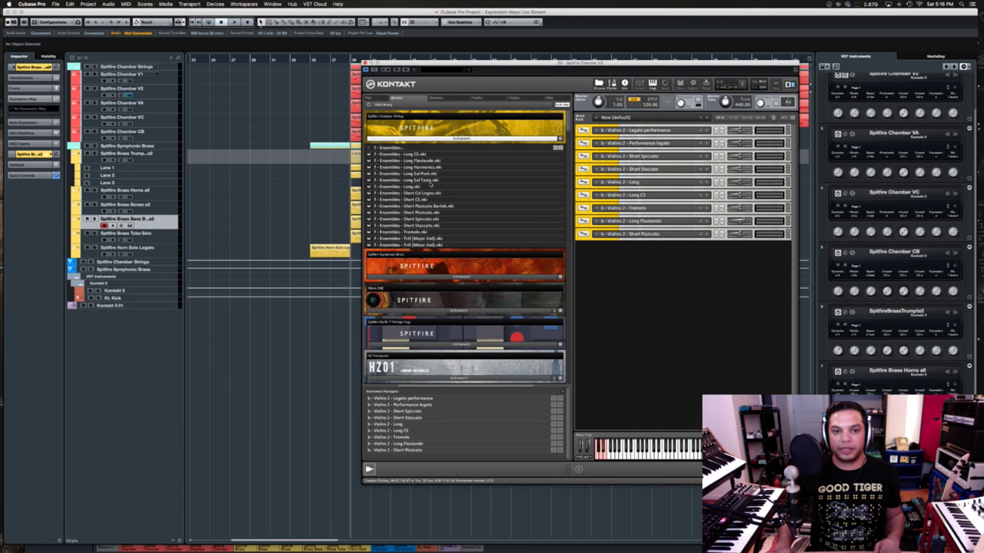
{"action": "left_click_drag", "start_coordinate": [408, 193], "coordinate": [667, 246]}
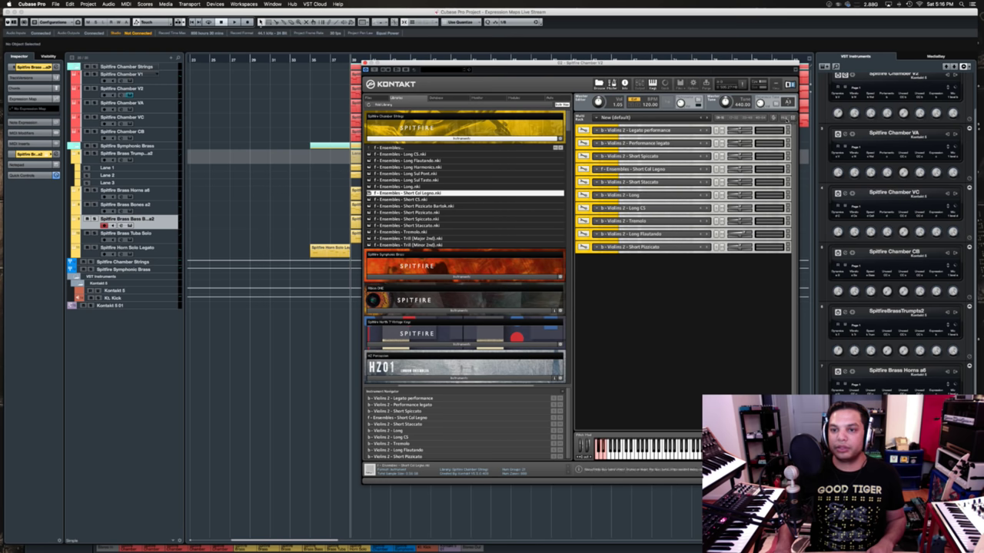
- Expand the Kontakt rack, remove the Ensembles - Short Col Legno patch and close the V2 instrument window
{"action": "left_click", "coordinate": [792, 118]}
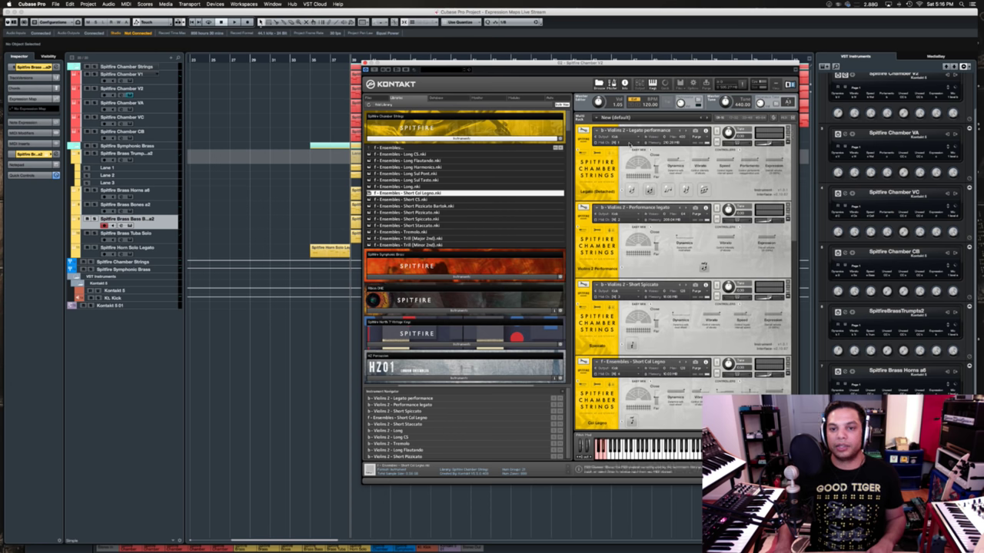
{"action": "scroll", "coordinate": [794, 185], "scroll_direction": "down", "scroll_amount": 3}
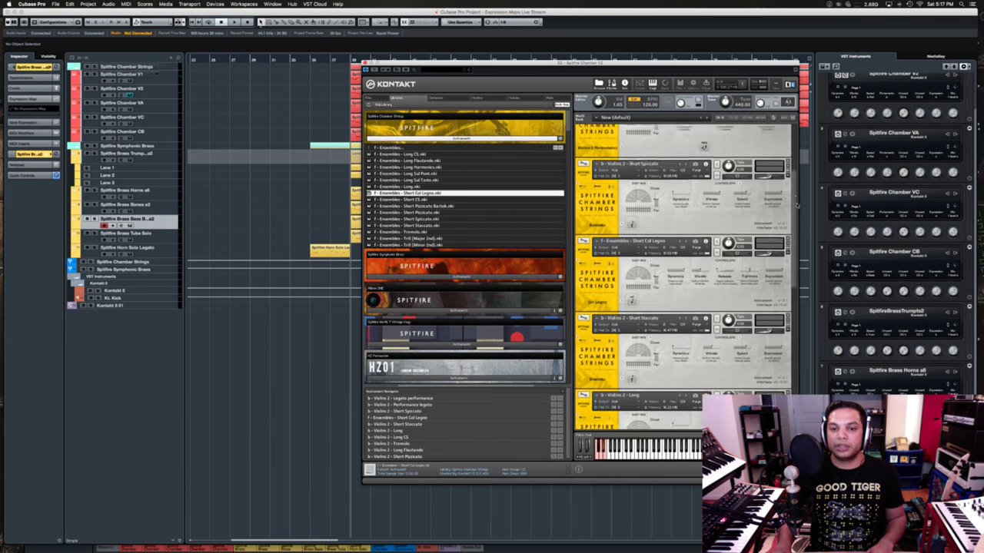
{"action": "scroll", "coordinate": [796, 203], "scroll_direction": "up", "scroll_amount": 3}
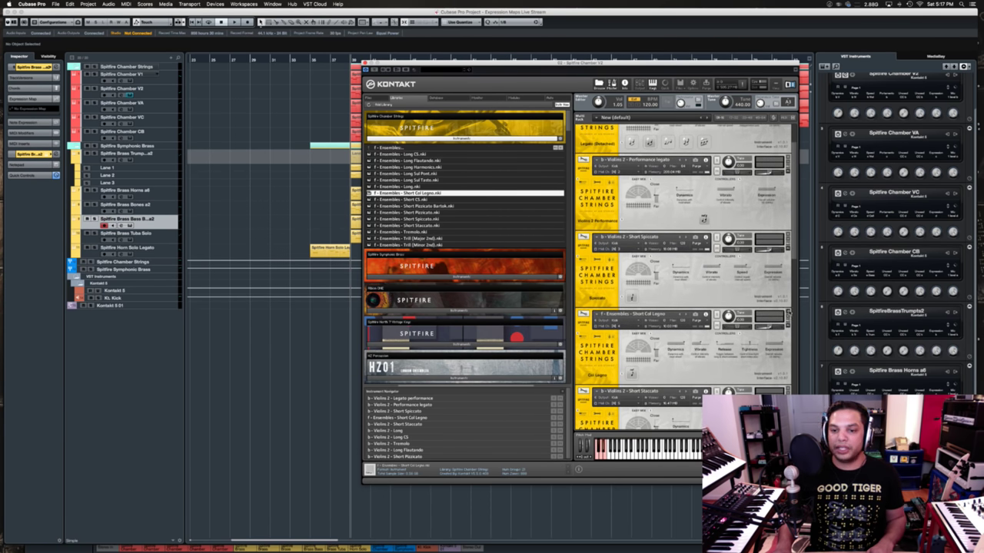
{"action": "left_click", "coordinate": [786, 311]}
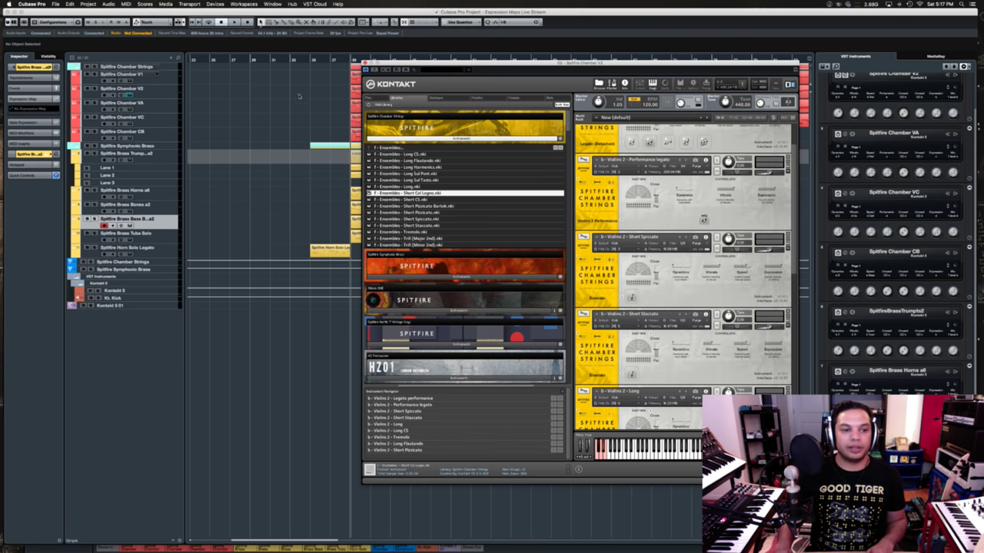
{"action": "left_click", "coordinate": [366, 64]}
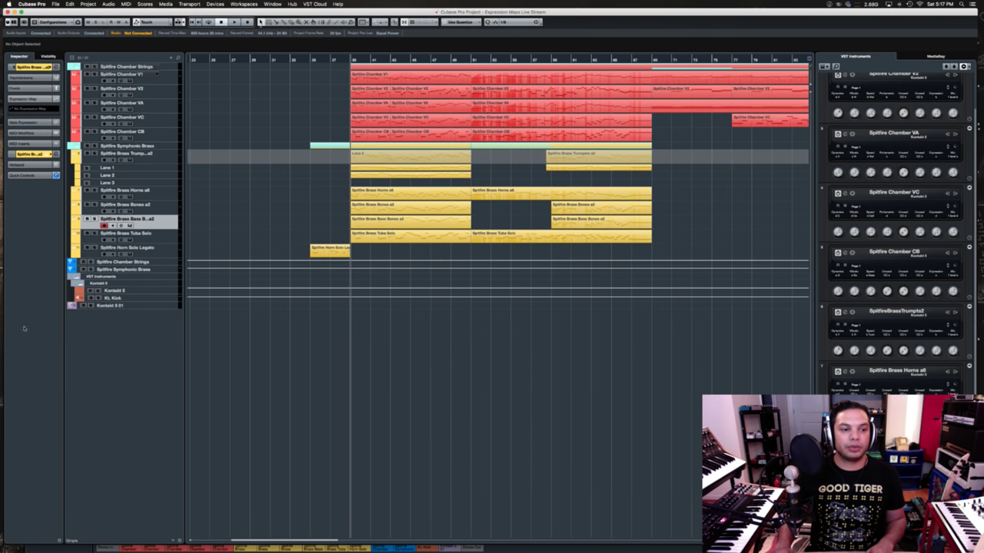
- Open the Kontakt 5 01 track's instrument and load Clavinet.nki from the Spitfire North 7 Vintage Keys library
{"action": "left_click", "coordinate": [160, 306]}
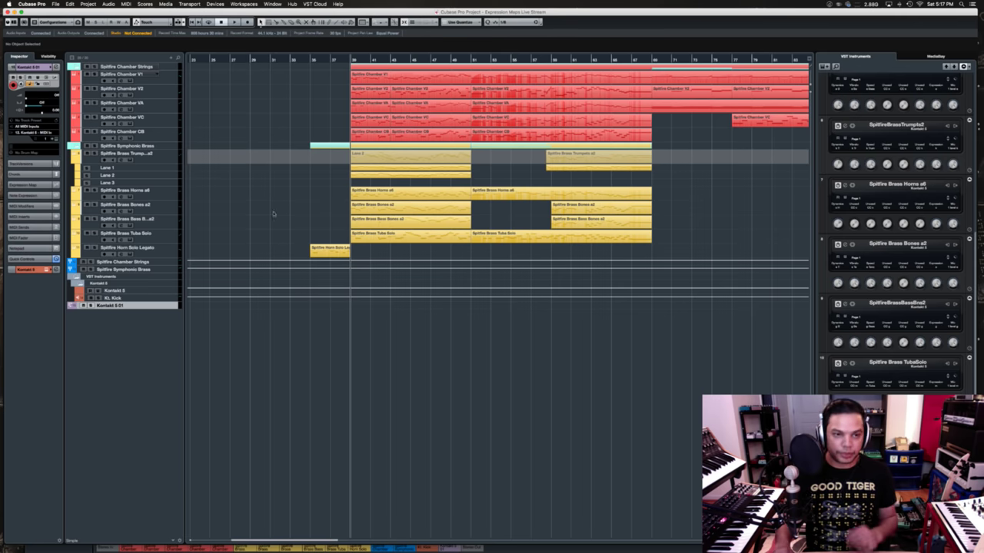
{"action": "key", "text": "super+e"}
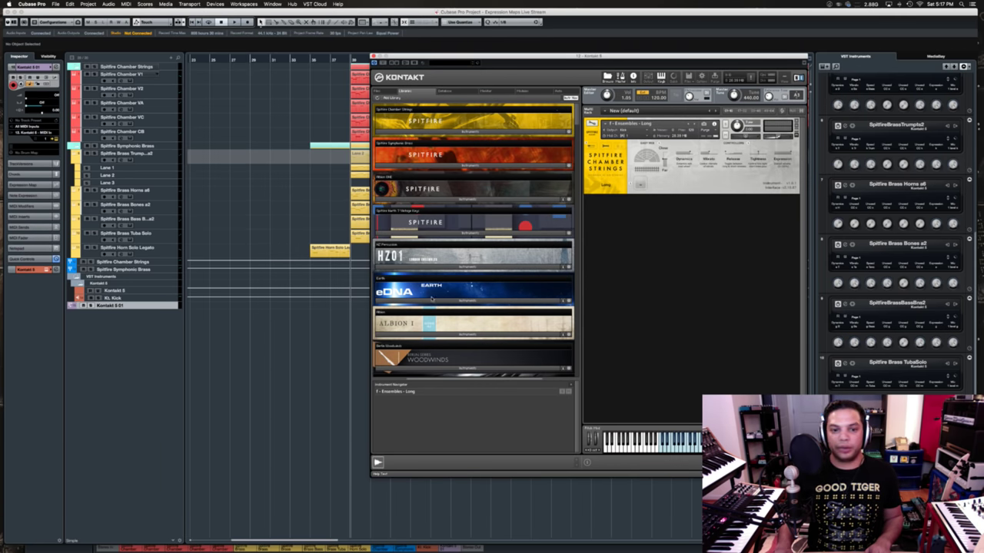
{"action": "left_click", "coordinate": [434, 262]}
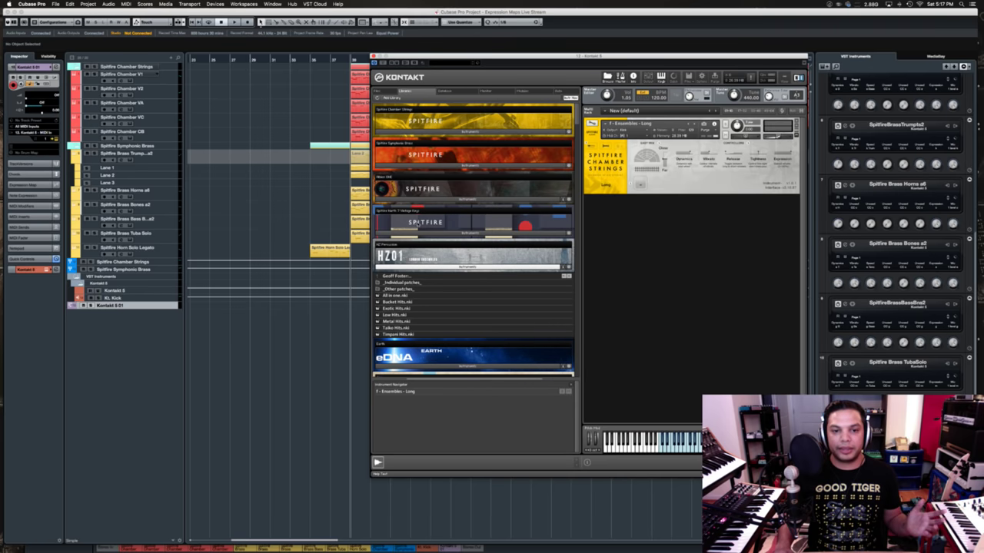
{"action": "left_click", "coordinate": [417, 232]}
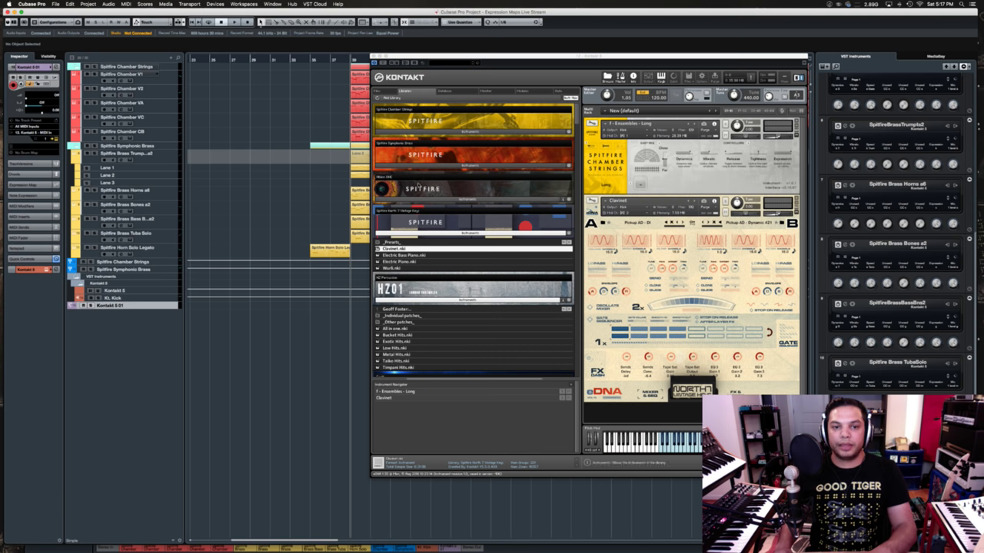
- Load the Horn Solo - Short Staccatissimo patch from Spitfire Symphonic Brass's individual articulations into the same Kontakt rack
{"action": "left_click", "coordinate": [421, 165]}
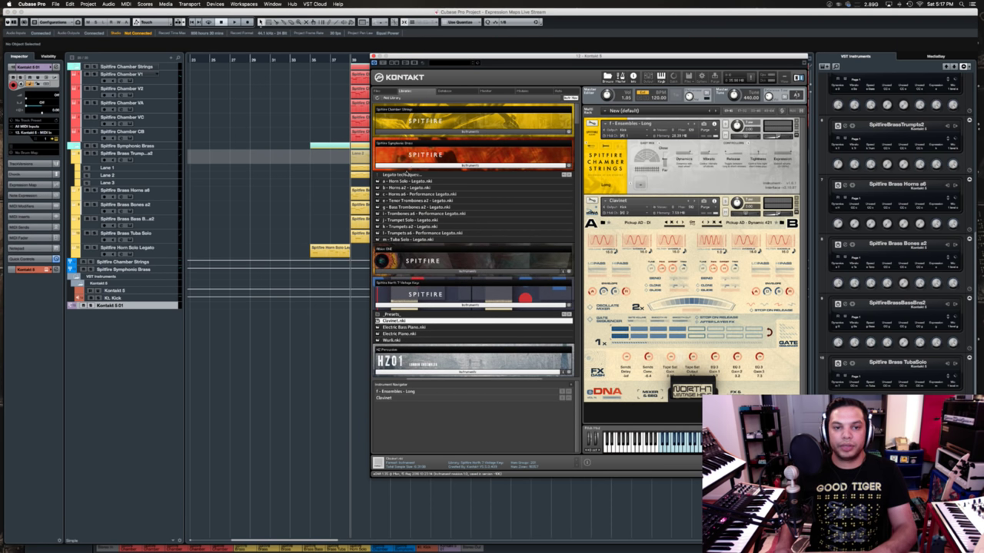
{"action": "left_click", "coordinate": [401, 176]}
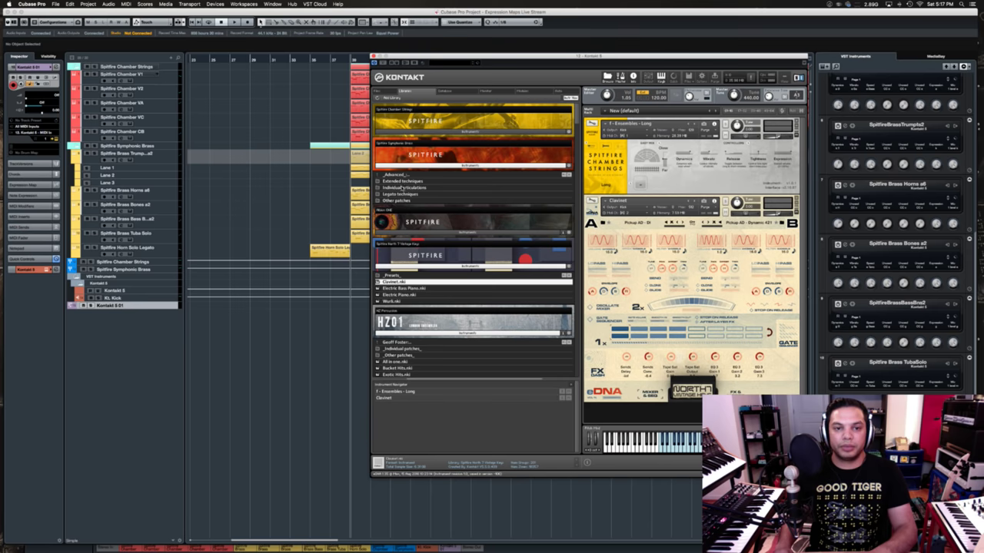
{"action": "left_click", "coordinate": [401, 187]}
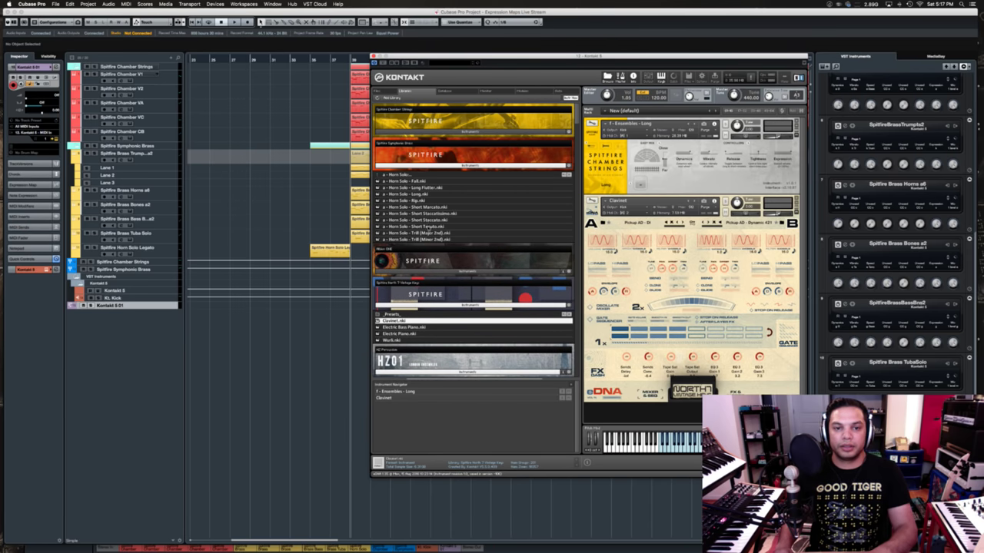
{"action": "left_click", "coordinate": [436, 214]}
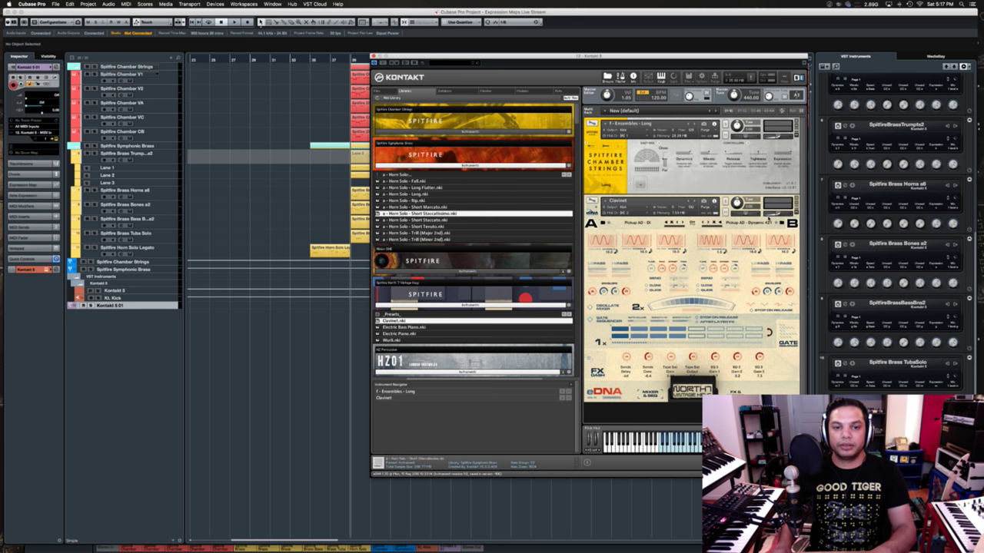
{"action": "left_click_drag", "start_coordinate": [765, 209], "coordinate": [763, 219]}
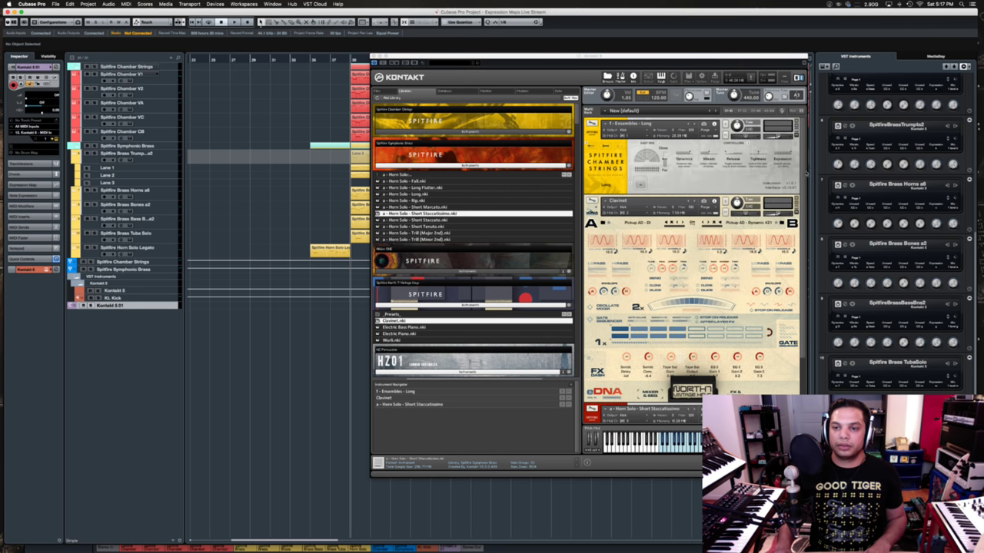
{"action": "left_click_drag", "start_coordinate": [806, 171], "coordinate": [806, 227]}
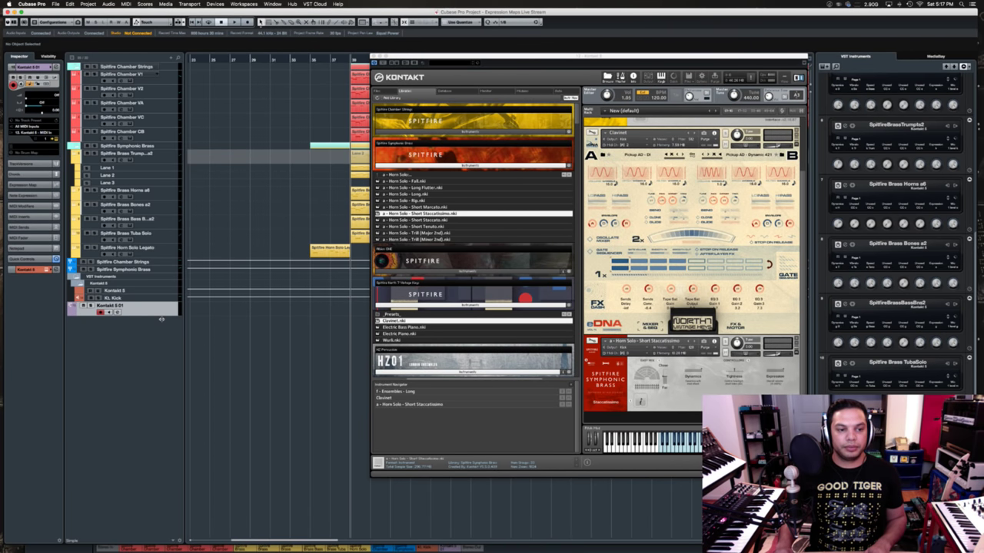
- Add two MIDI tracks below the Kontakt 5 01 track
{"action": "right_click", "coordinate": [164, 315]}
{"action": "mouse_move", "coordinate": [170, 315]}
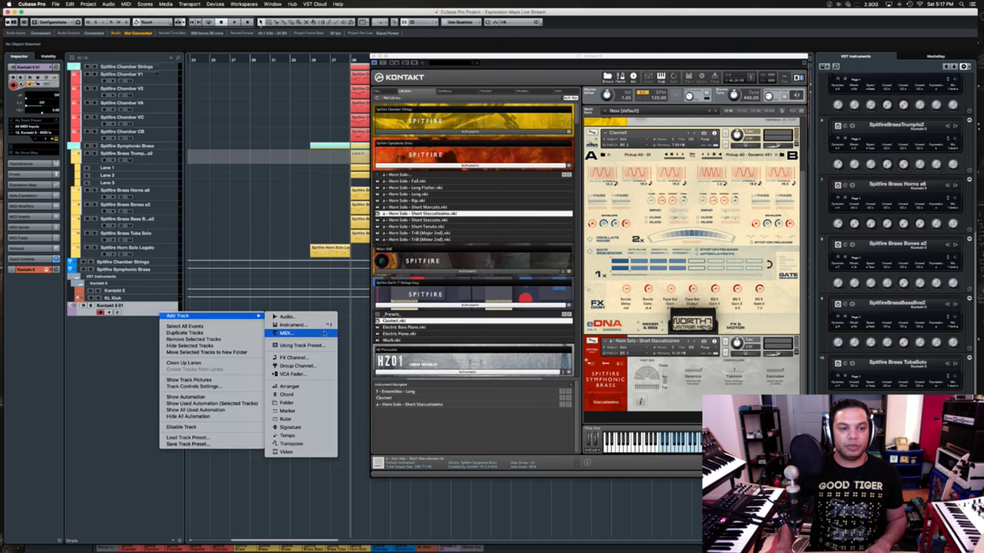
{"action": "left_click", "coordinate": [324, 333]}
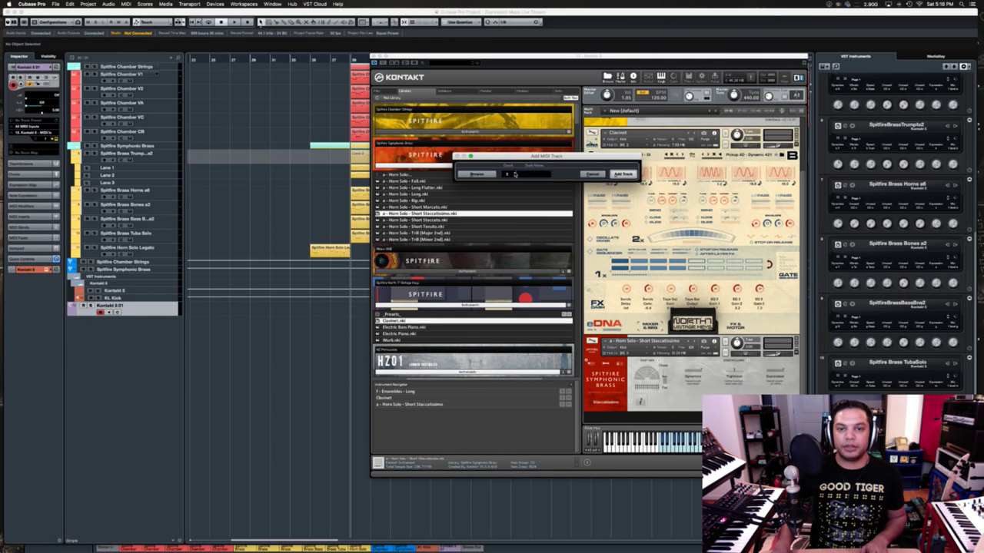
{"action": "left_click", "coordinate": [623, 173]}
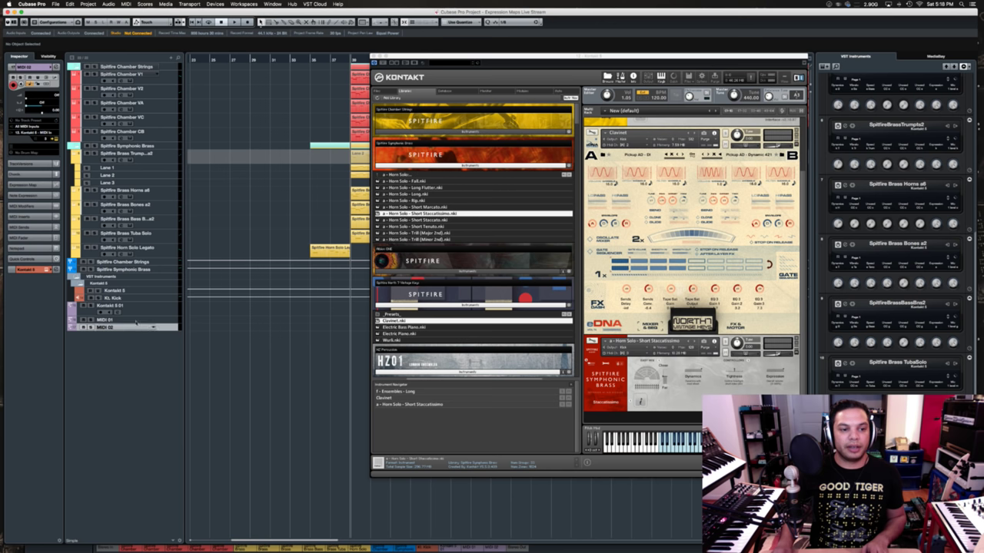
- Check the MIDI 02 track's output routing and go through the Kontakt 5 01, MIDI 01 and MIDI 02 tracks
{"action": "left_click", "coordinate": [37, 133]}
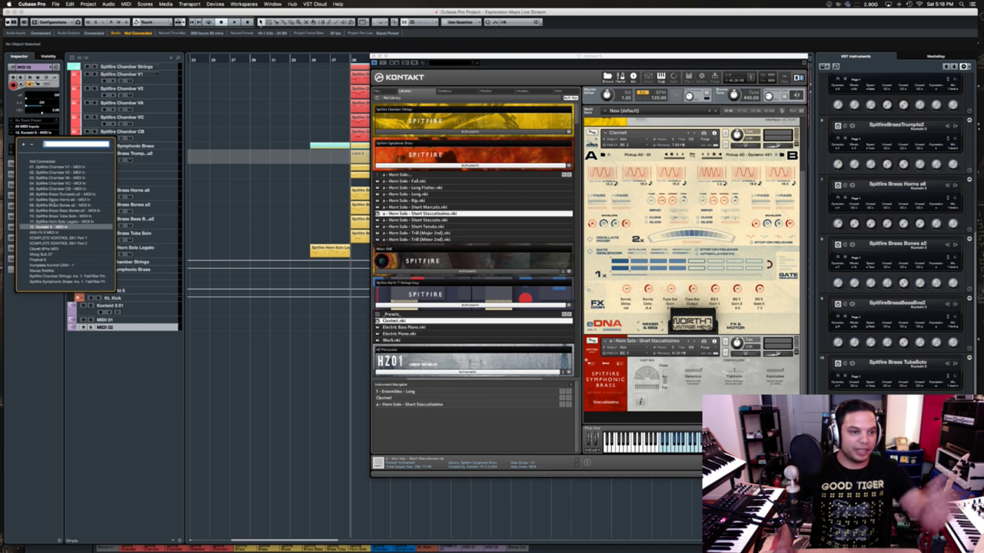
{"action": "left_click", "coordinate": [34, 341]}
{"action": "left_click", "coordinate": [172, 308]}
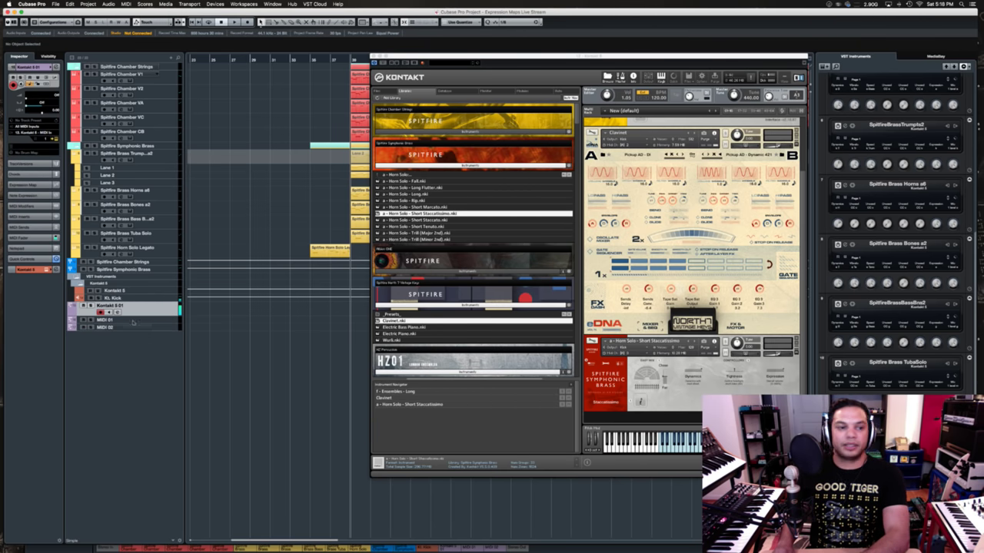
{"action": "left_click", "coordinate": [175, 319]}
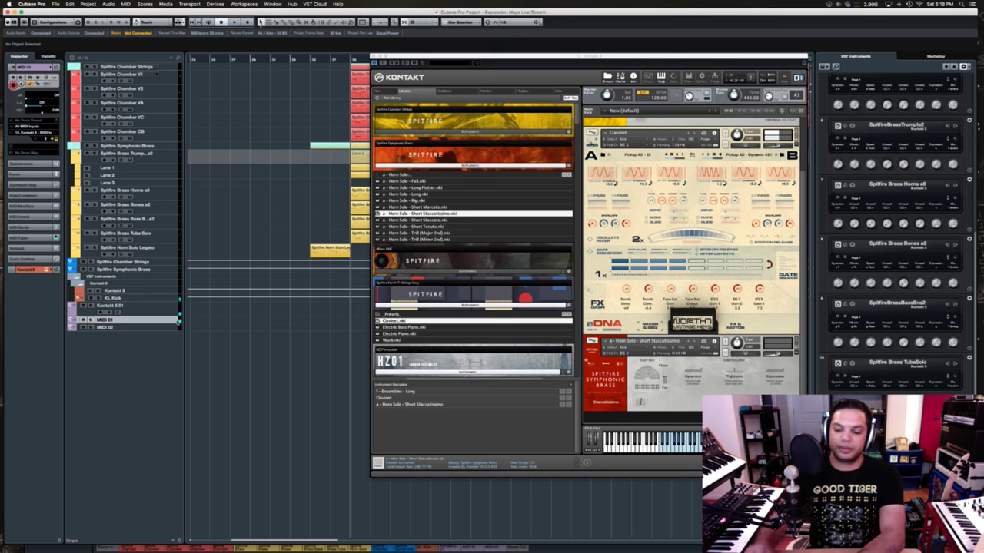
{"action": "left_click", "coordinate": [162, 327]}
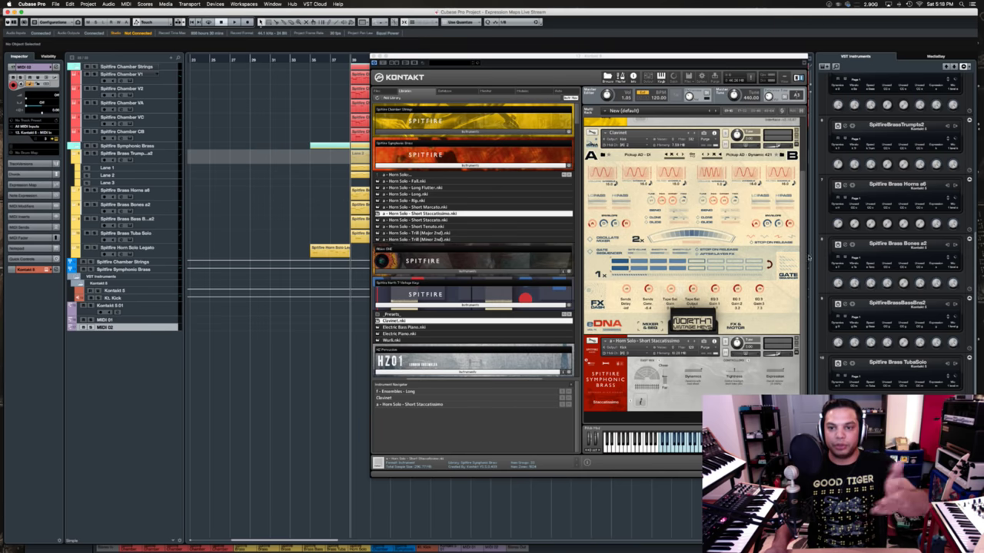
- Look over Kontakt's options for saving the loaded patches as a multi
{"action": "scroll", "coordinate": [802, 262], "scroll_direction": "up", "scroll_amount": 2}
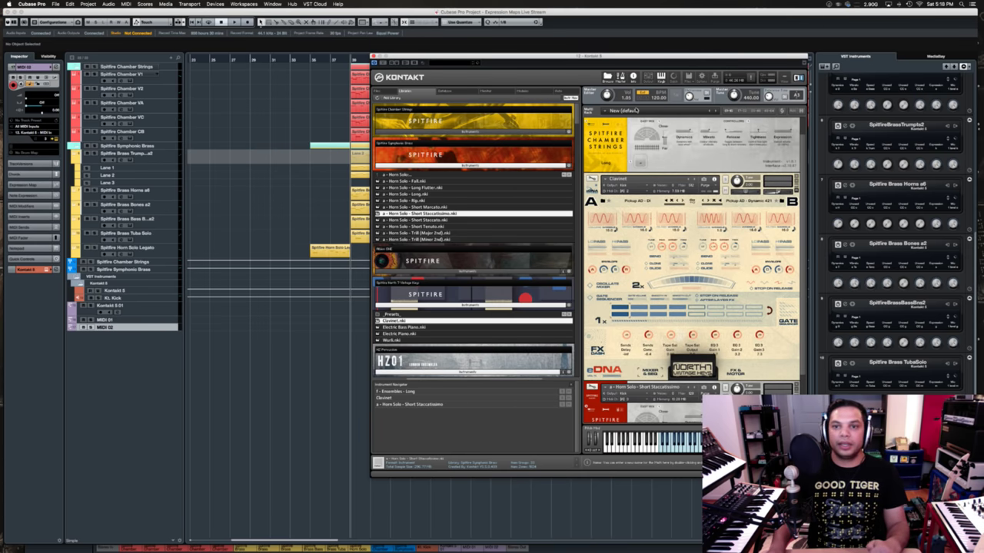
{"action": "left_click", "coordinate": [690, 79]}
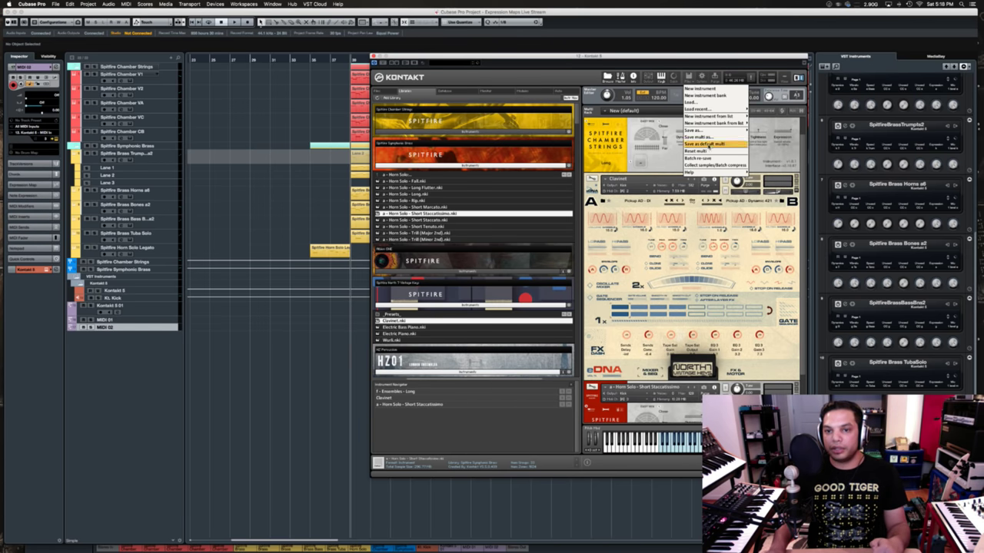
{"action": "key", "text": "Escape"}
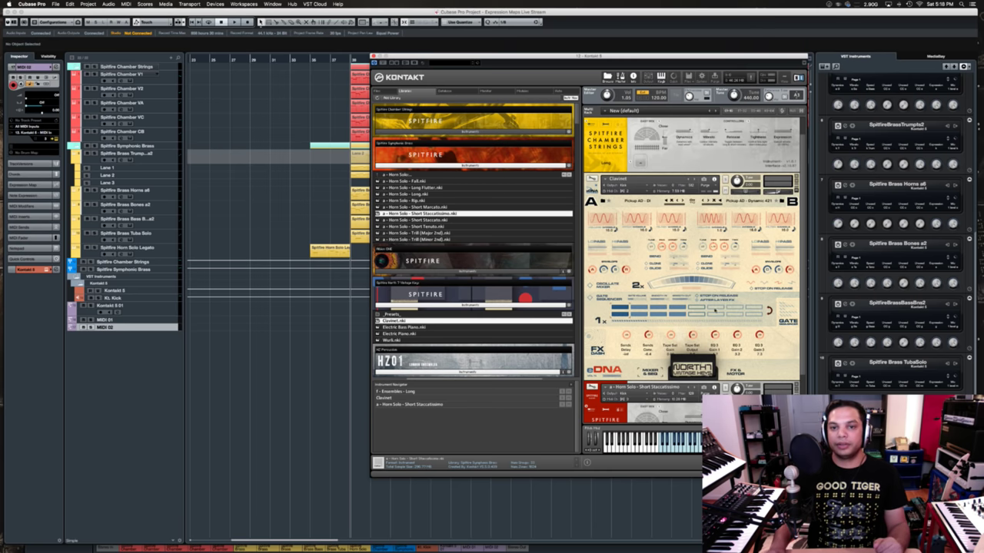
- Remove the Horn Solo - Short Staccatissimo and Clavinet patches from the Kontakt rack and move its window aside
{"action": "left_click", "coordinate": [796, 385]}
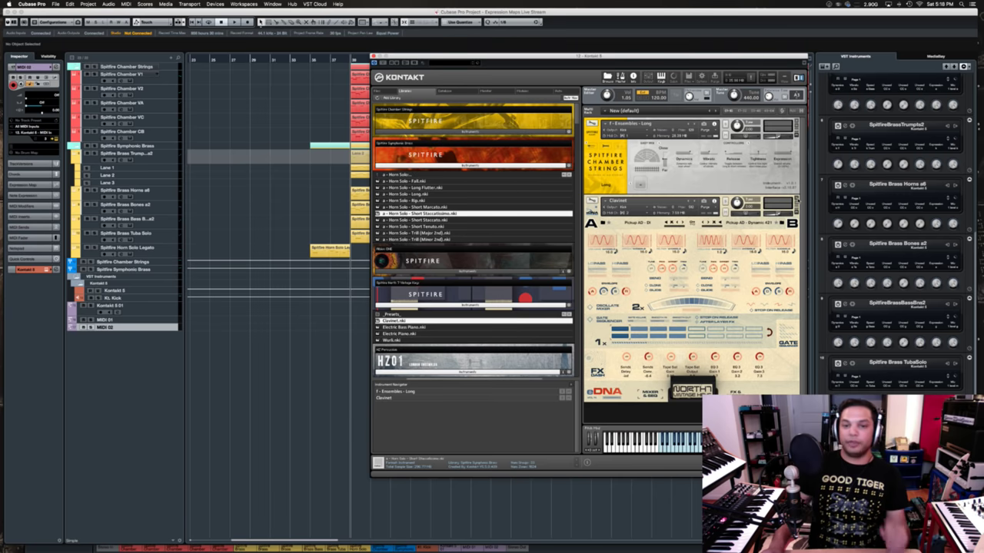
{"action": "left_click", "coordinate": [796, 201]}
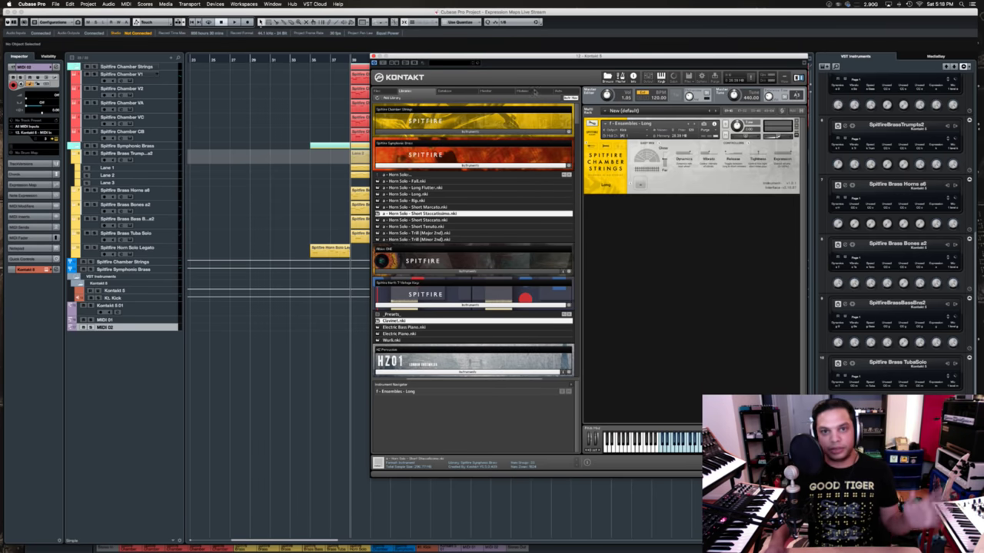
{"action": "left_click_drag", "start_coordinate": [538, 56], "coordinate": [453, 56]}
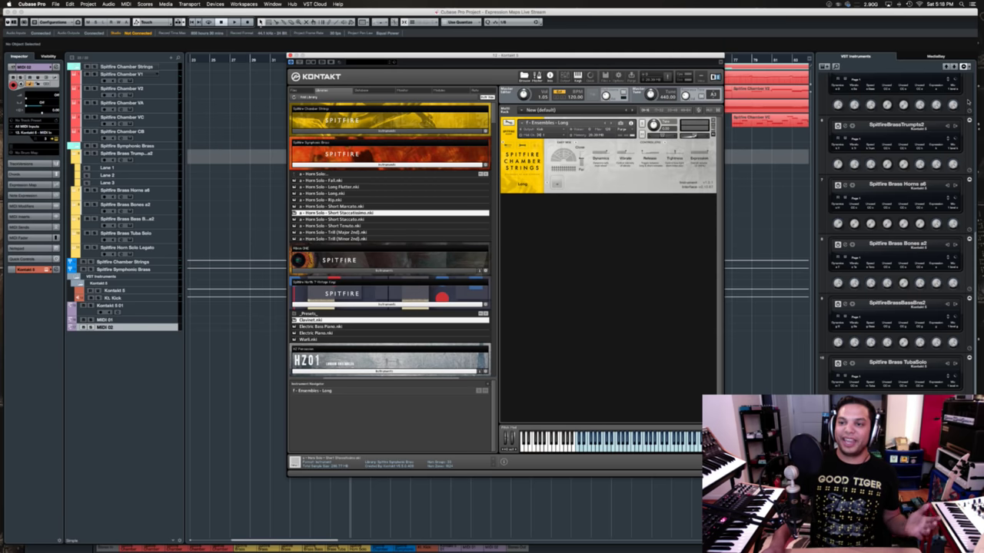
{"action": "scroll", "coordinate": [967, 101], "scroll_direction": "up", "scroll_amount": 5}
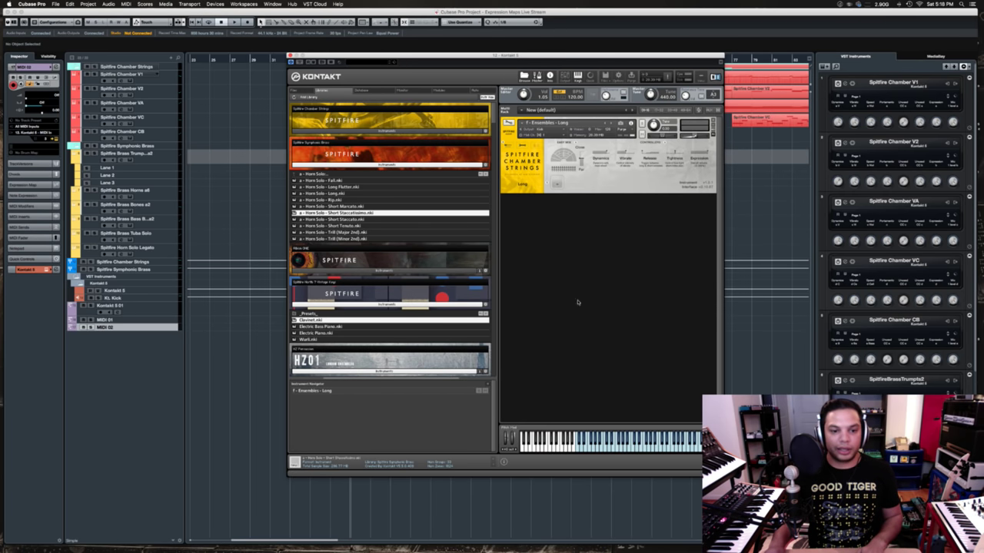
- Open the MixConsole, close the Kontakt window and reposition the mixer over the project
{"action": "key", "text": "F3"}
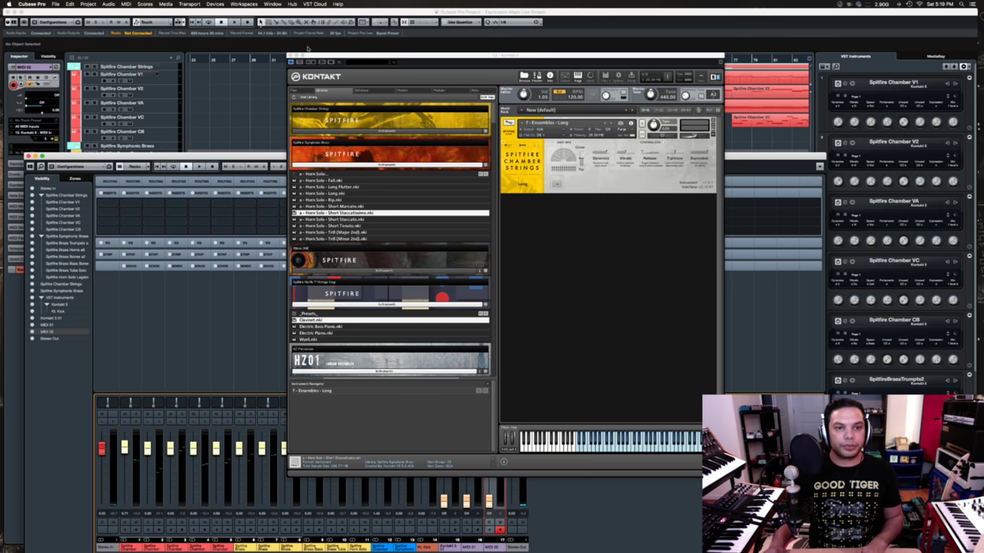
{"action": "left_click", "coordinate": [290, 58]}
{"action": "left_click_drag", "start_coordinate": [259, 161], "coordinate": [356, 110]}
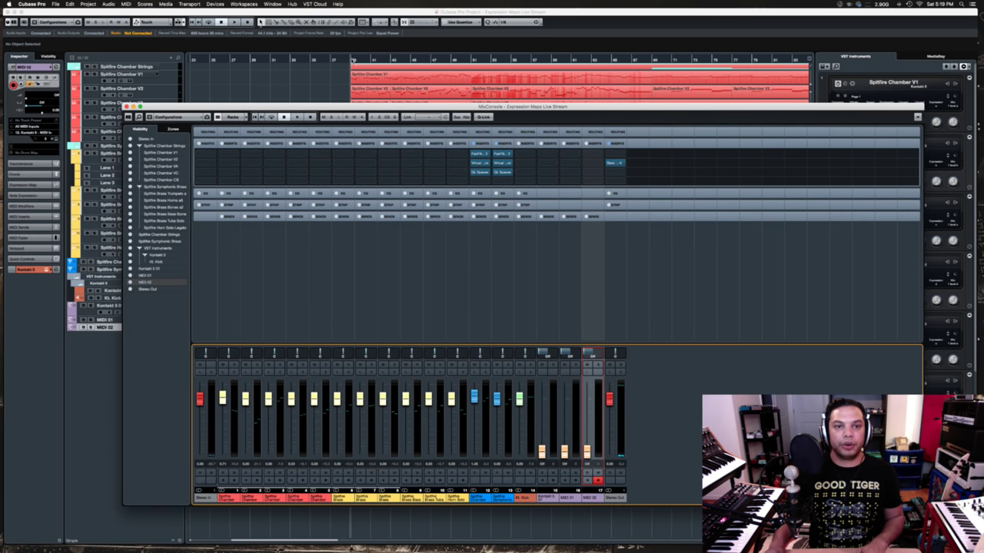
{"action": "key", "text": "F3"}
- Play the project with the MixConsole open and briefly solo the Spitfire Chamber V1 channel
{"action": "key", "text": "space"}
{"action": "key", "text": "F3"}
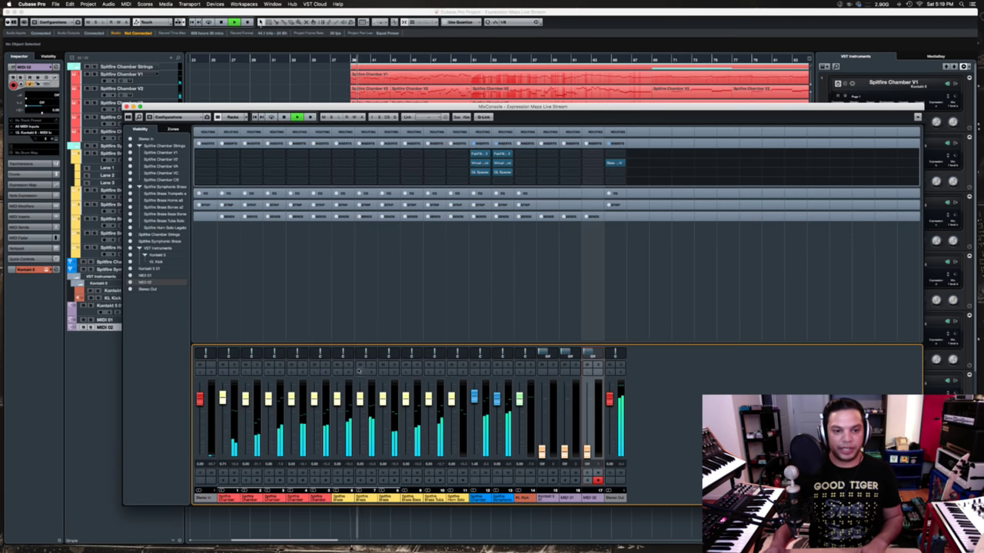
{"action": "left_click", "coordinate": [233, 366]}
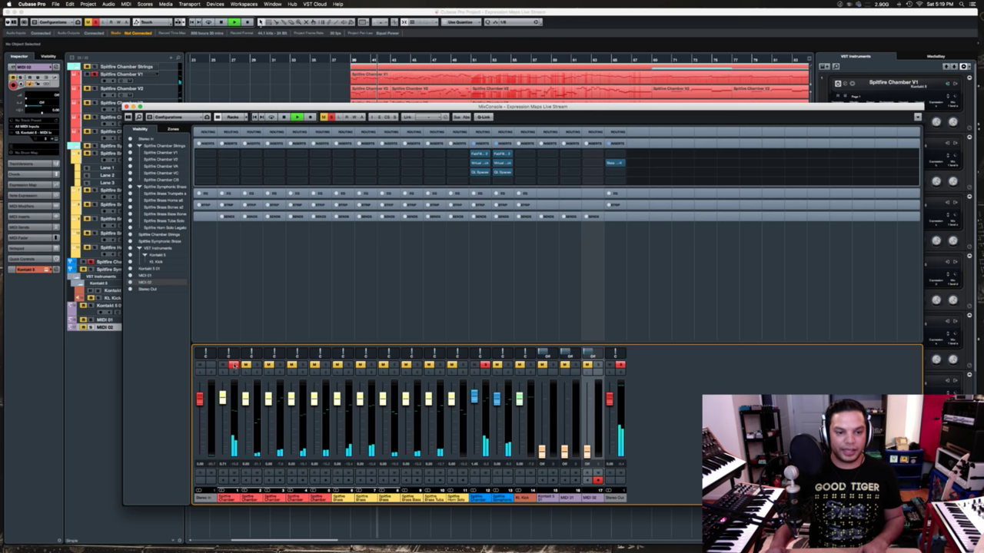
{"action": "left_click", "coordinate": [233, 366]}
{"action": "key", "text": "space"}
- Inspect the Spitfire Chamber V1 track's notes and articulations in the Key Editor and return to the project
{"action": "left_click", "coordinate": [158, 75]}
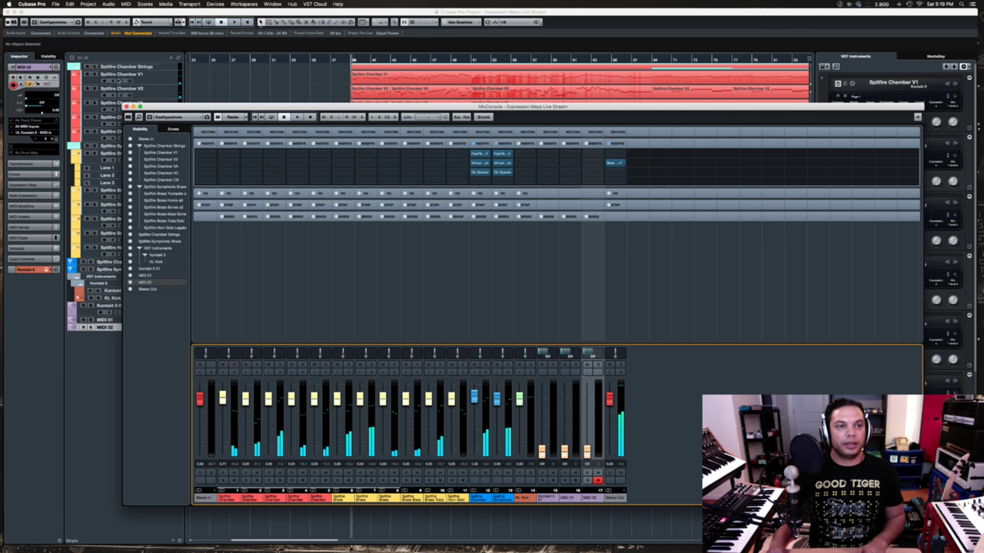
{"action": "key", "text": "F3"}
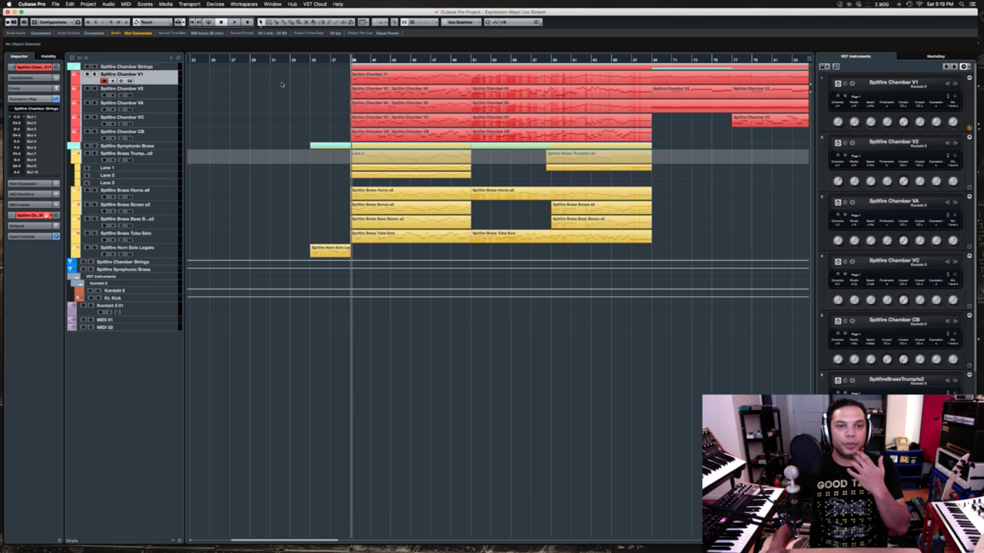
{"action": "key", "text": "ctrl+a"}
{"action": "key", "text": "Return"}
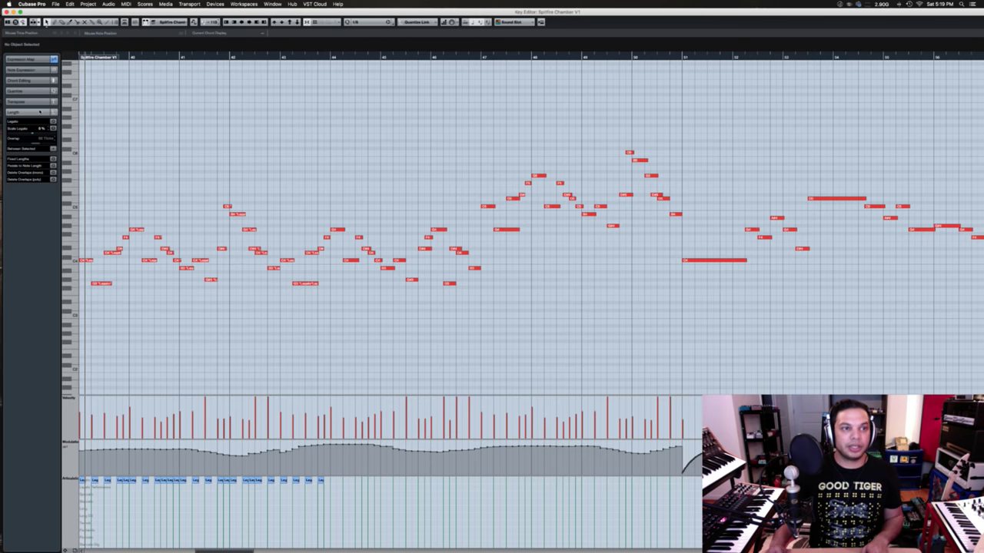
{"action": "left_click", "coordinate": [6, 11]}
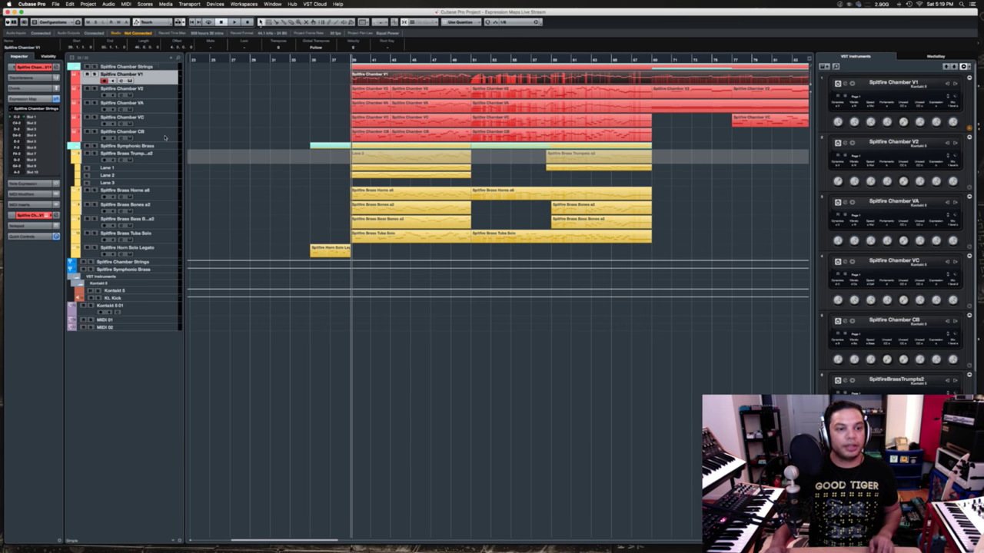
- Select the five Spitfire Chamber tracks, audition them soloed in the MixConsole and toggle the insert bypass on their group channel
{"action": "left_click", "coordinate": [164, 135]}
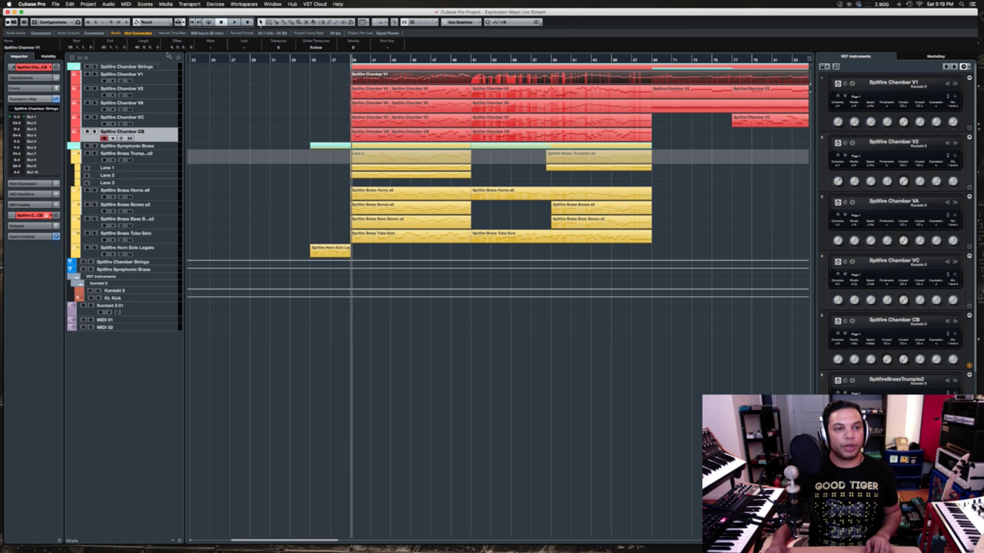
{"action": "left_click", "coordinate": [154, 75], "text": "shift"}
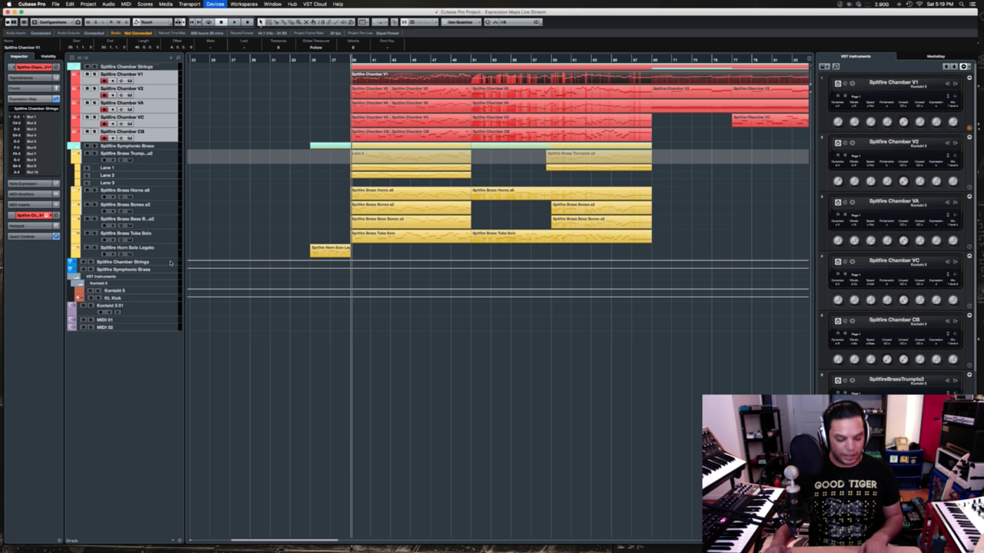
{"action": "key", "text": "F3"}
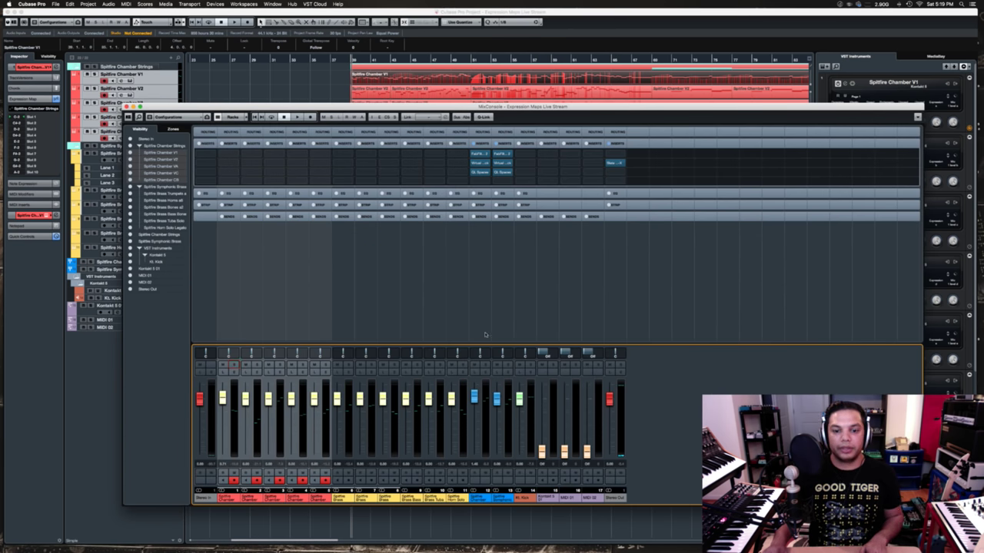
{"action": "key", "text": "space"}
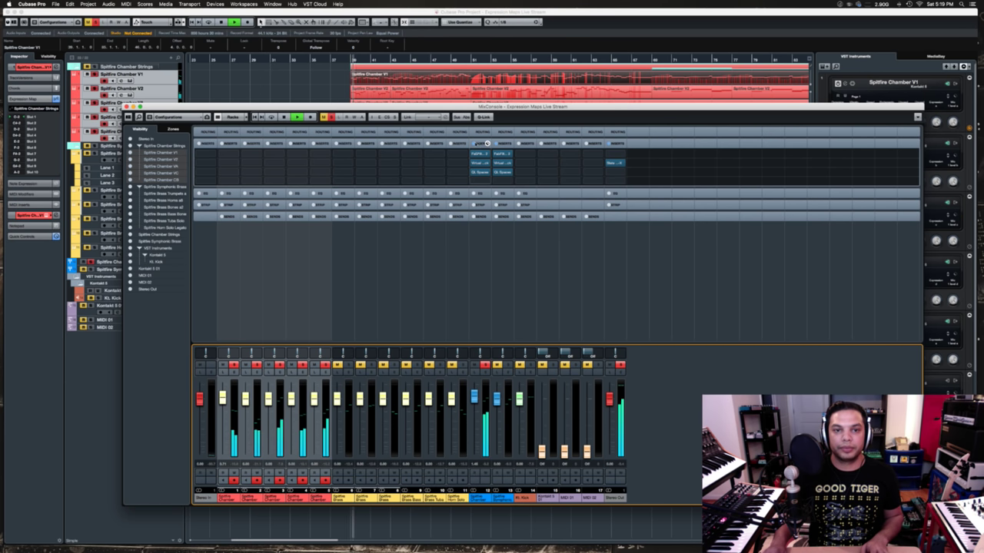
{"action": "left_click", "coordinate": [487, 143]}
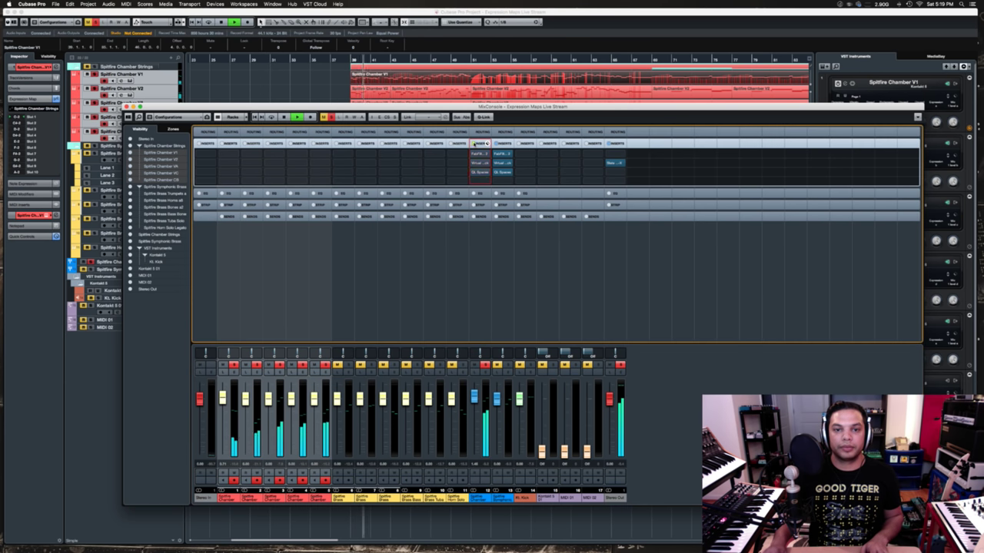
{"action": "key", "text": "space"}
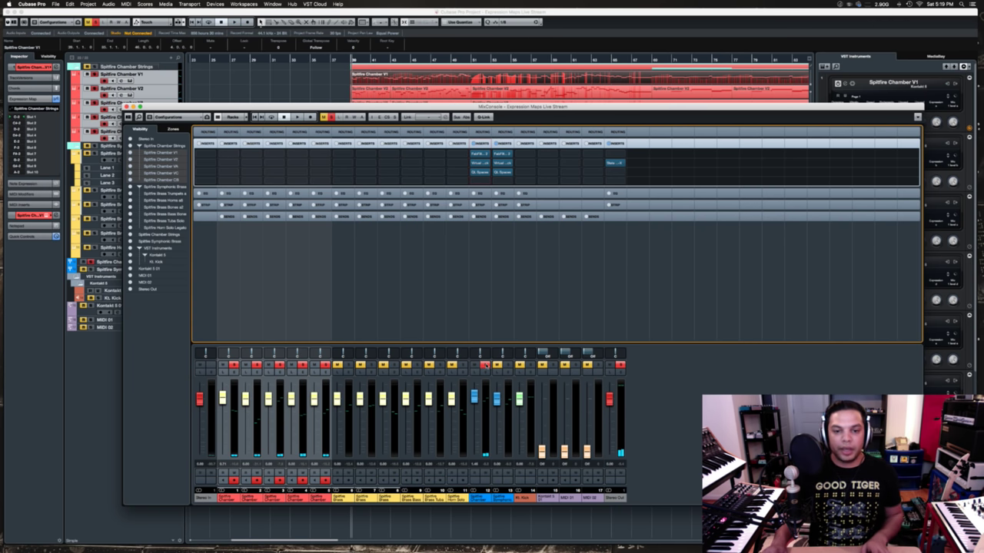
{"action": "key", "text": "F3"}
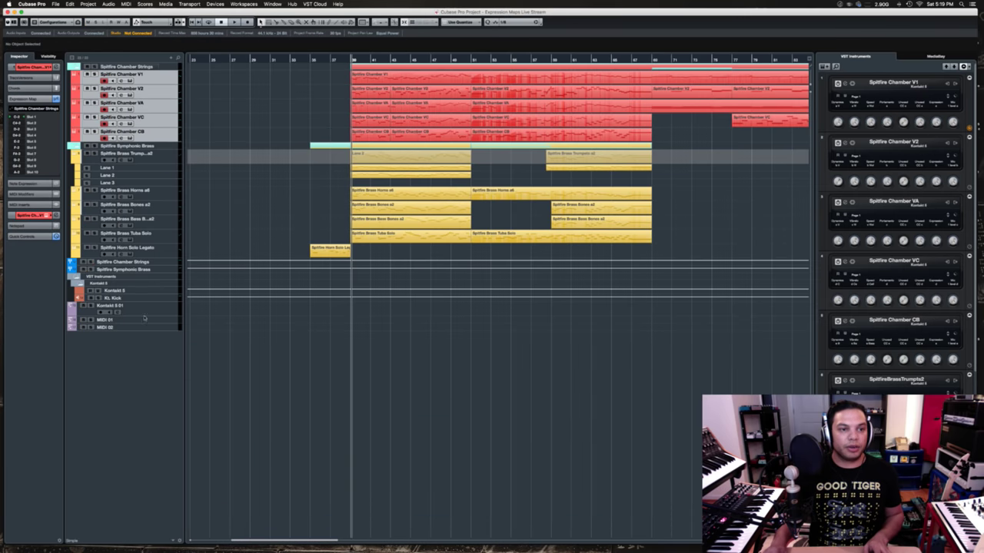
- Add the Spitfire Chamber Strings group channel to the selection and view the export dialog for selected tracks without saving
{"action": "left_click", "coordinate": [169, 264]}
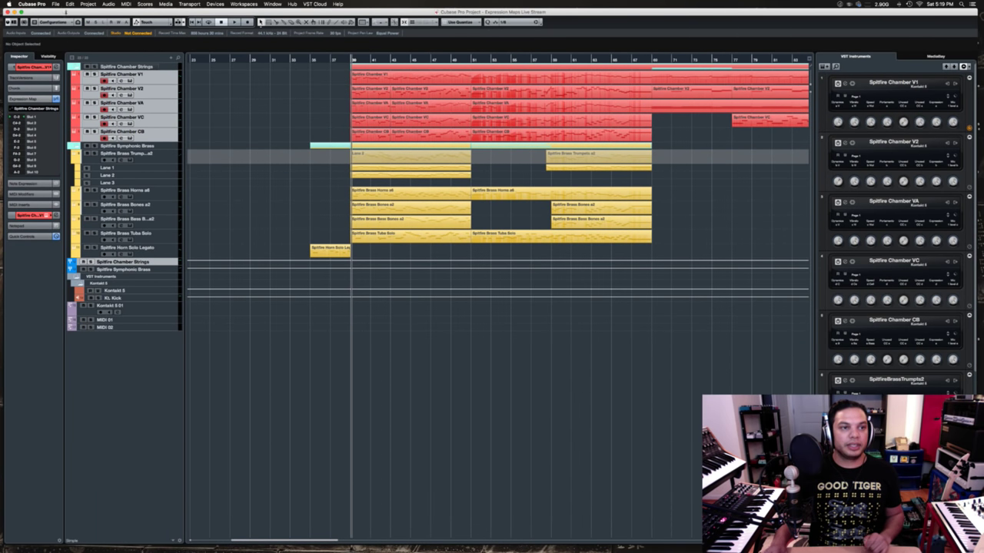
{"action": "left_click", "coordinate": [56, 3]}
{"action": "mouse_move", "coordinate": [82, 103]}
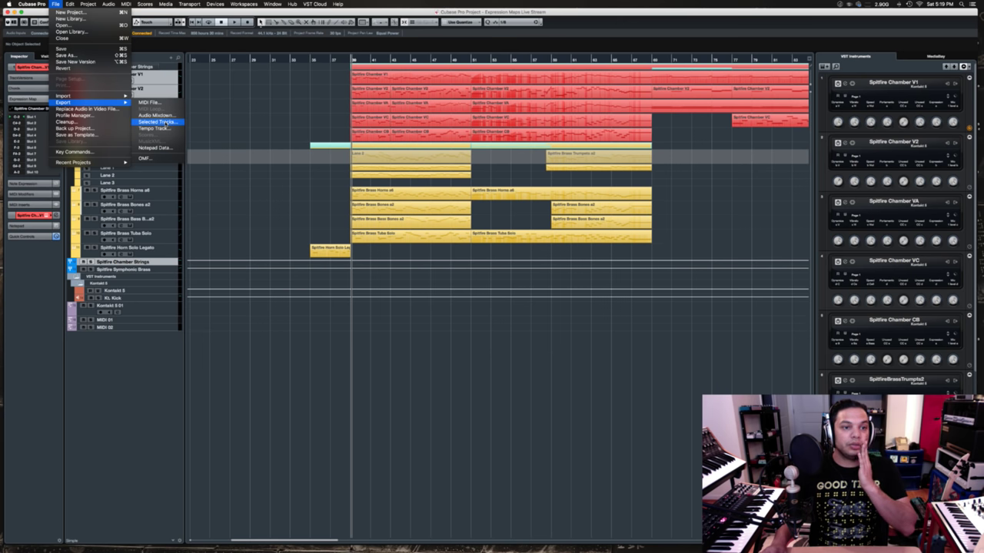
{"action": "left_click", "coordinate": [165, 123]}
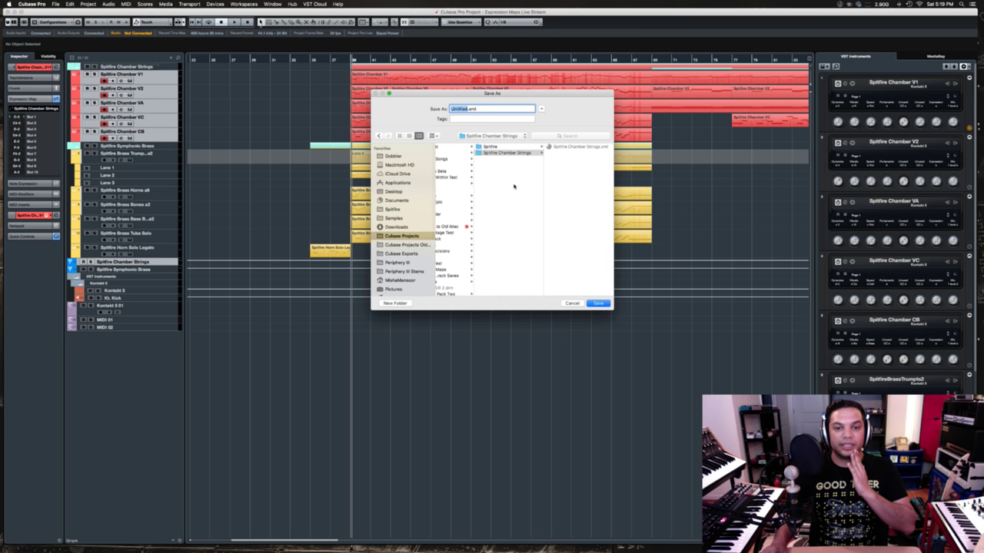
{"action": "left_click", "coordinate": [571, 303]}
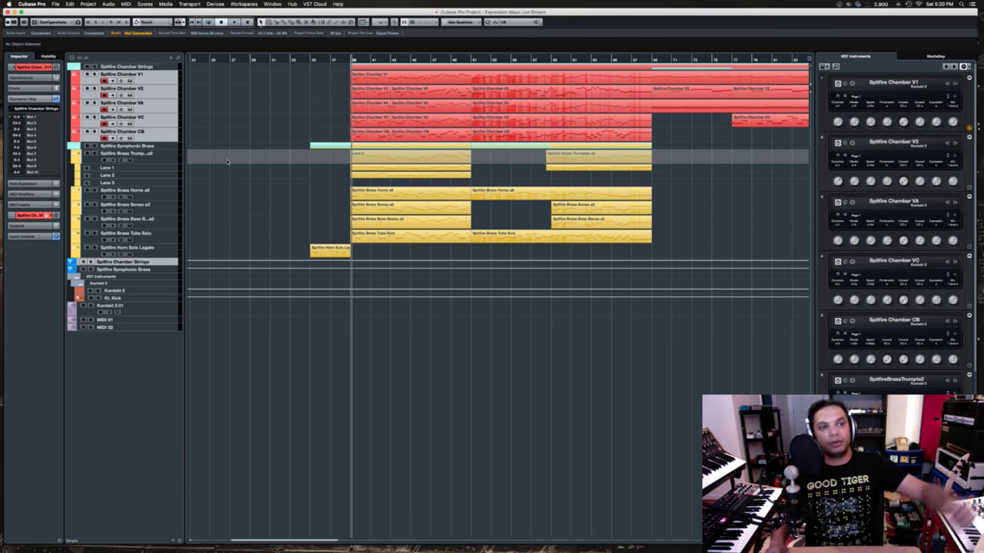
- Look over the project's import options, including Track Archive, without importing anything
{"action": "left_click", "coordinate": [56, 4]}
{"action": "mouse_move", "coordinate": [85, 96]}
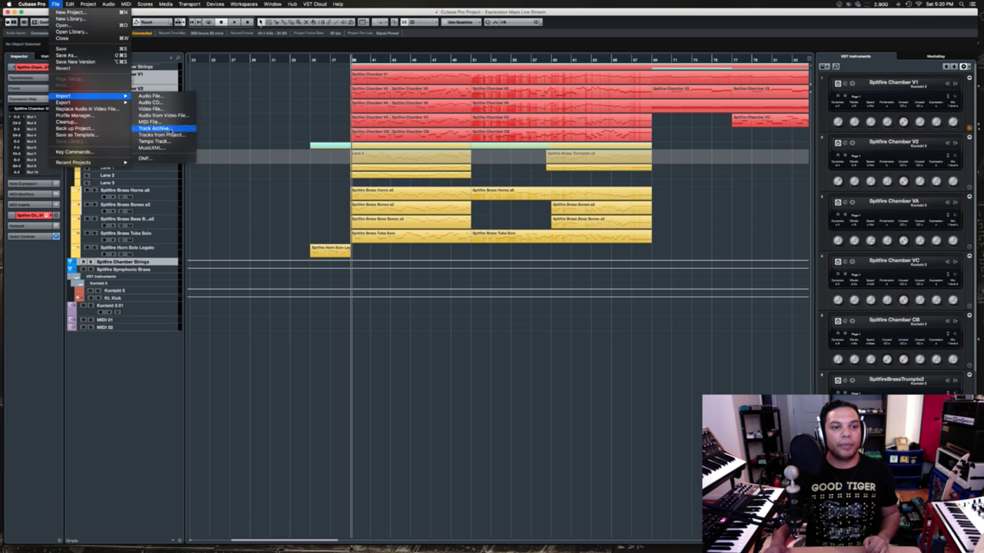
{"action": "left_click", "coordinate": [624, 262]}
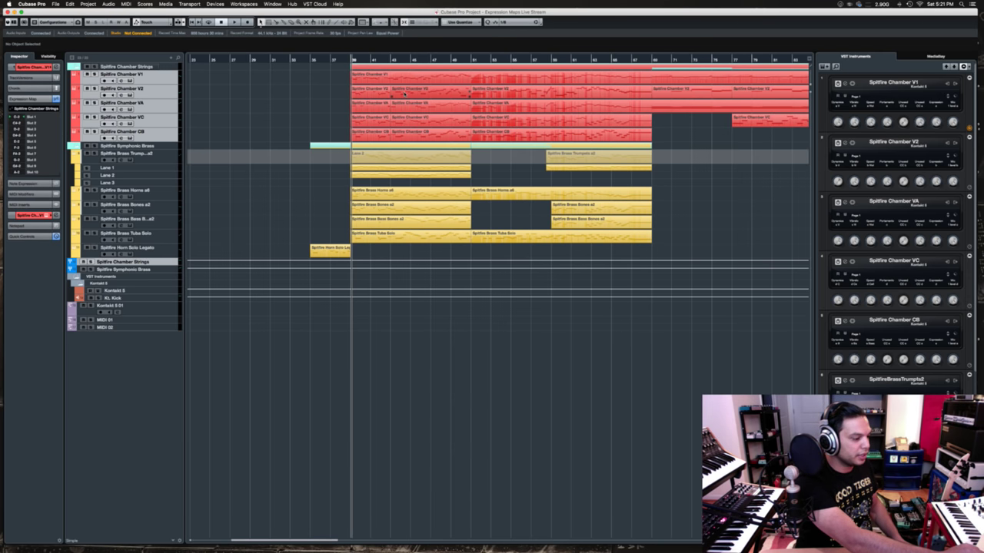
{"action": "left_click", "coordinate": [55, 3]}
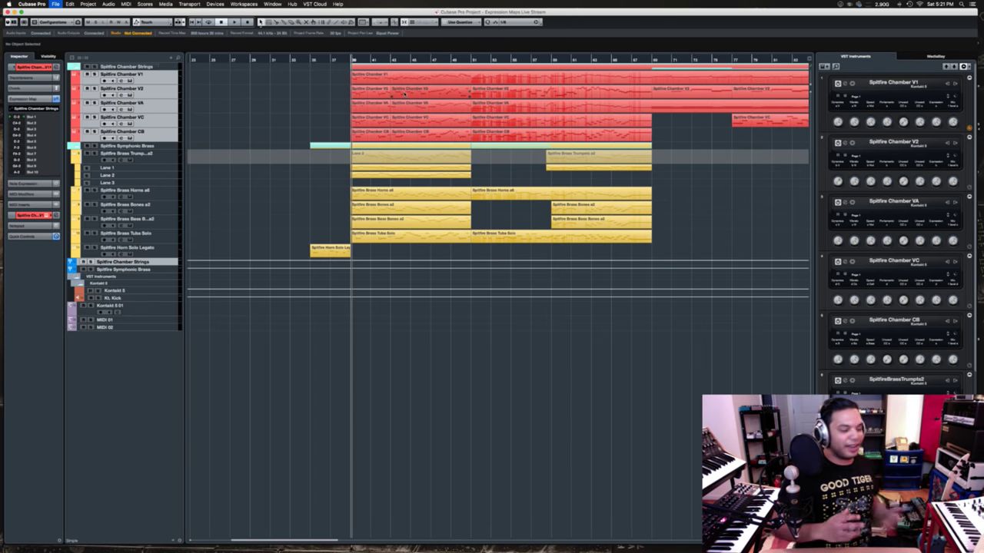
{"action": "key", "text": "Escape"}
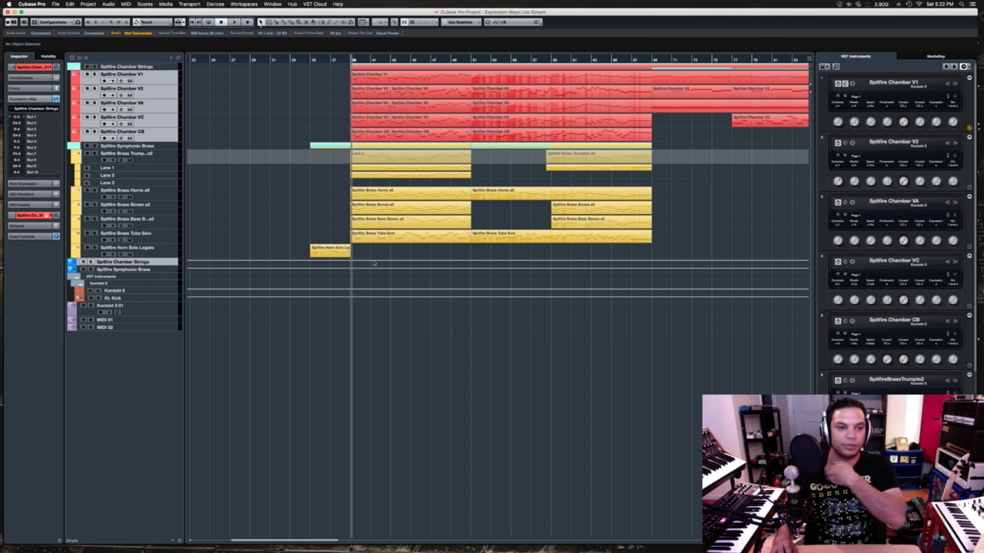
- Open the Kontakt instrument of the Spitfire Chamber V1 track
{"action": "key", "text": "Return"}
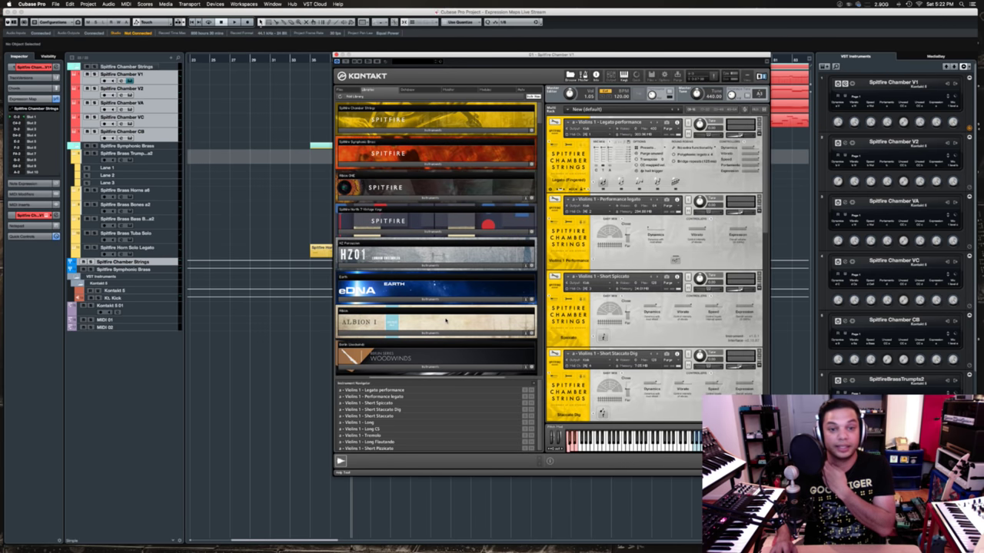
- Browse the Berlin Woodwinds and HZ01 percussion instruments in the Kontakt library, opening the woodwinds' single articulations, and close Kontakt
{"action": "scroll", "coordinate": [446, 322], "scroll_direction": "down", "scroll_amount": 2}
{"action": "left_click", "coordinate": [419, 344]}
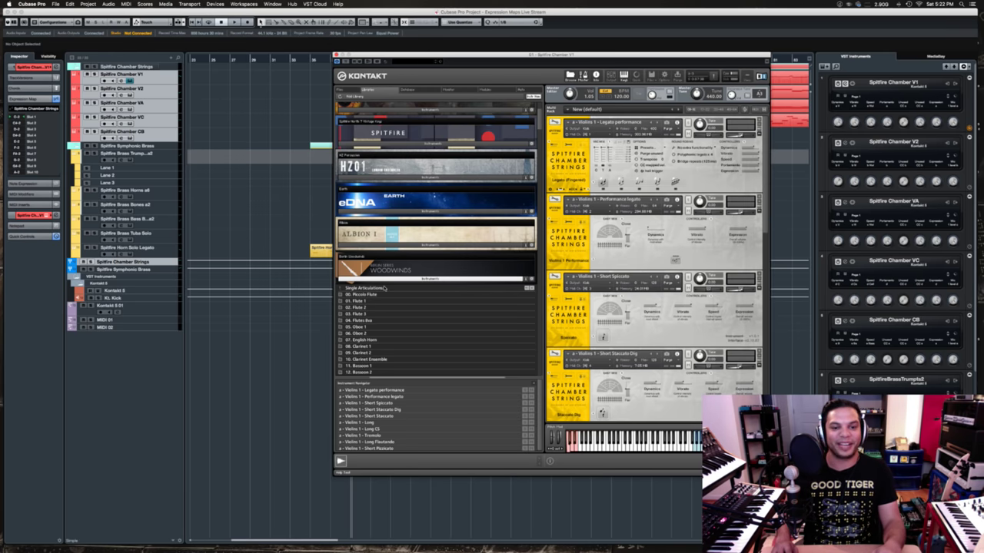
{"action": "left_click", "coordinate": [379, 289]}
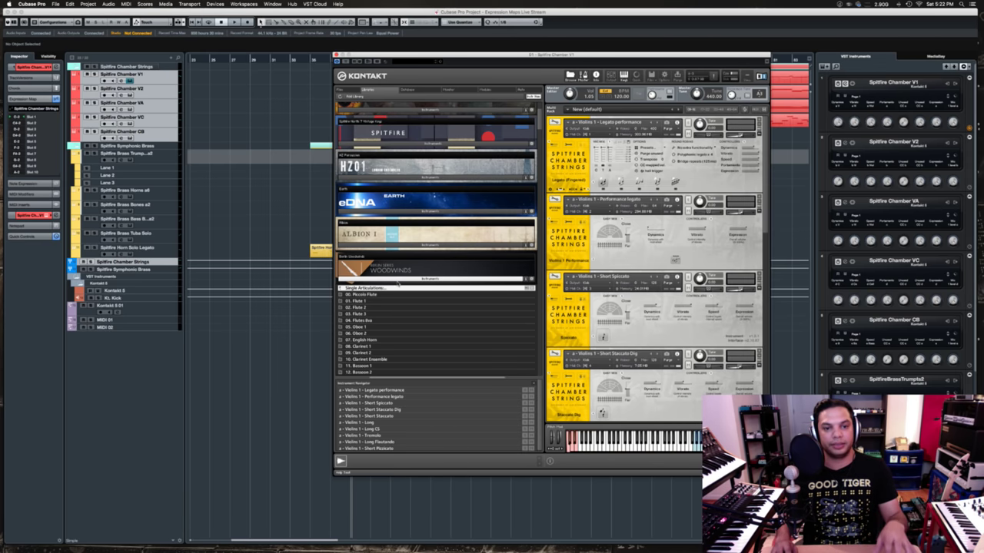
{"action": "left_click", "coordinate": [397, 280]}
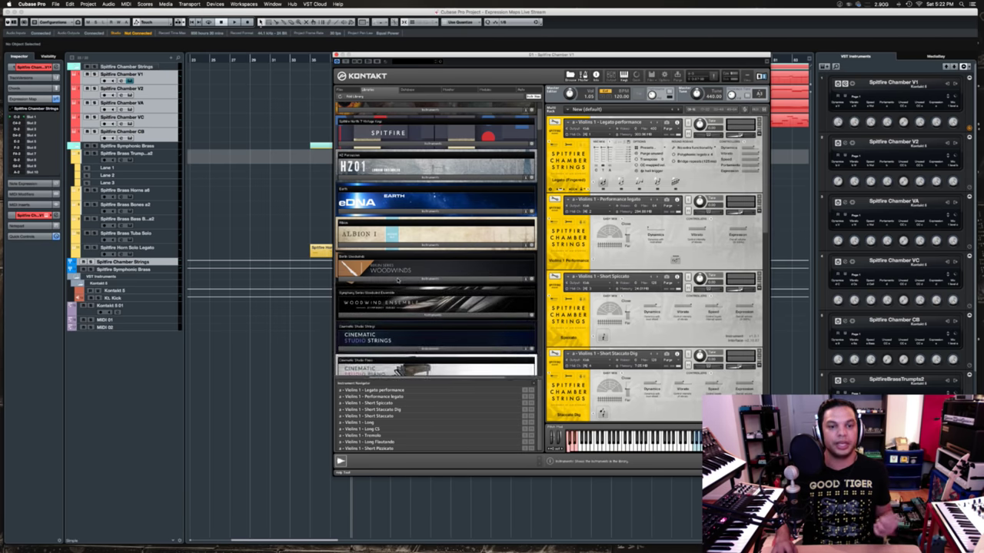
{"action": "left_click", "coordinate": [396, 178]}
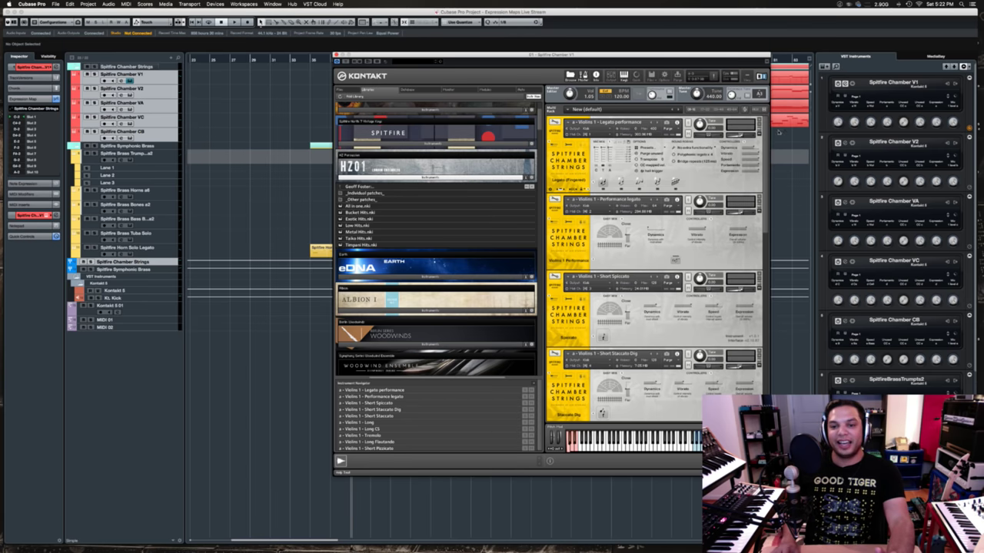
{"action": "left_click", "coordinate": [780, 171]}
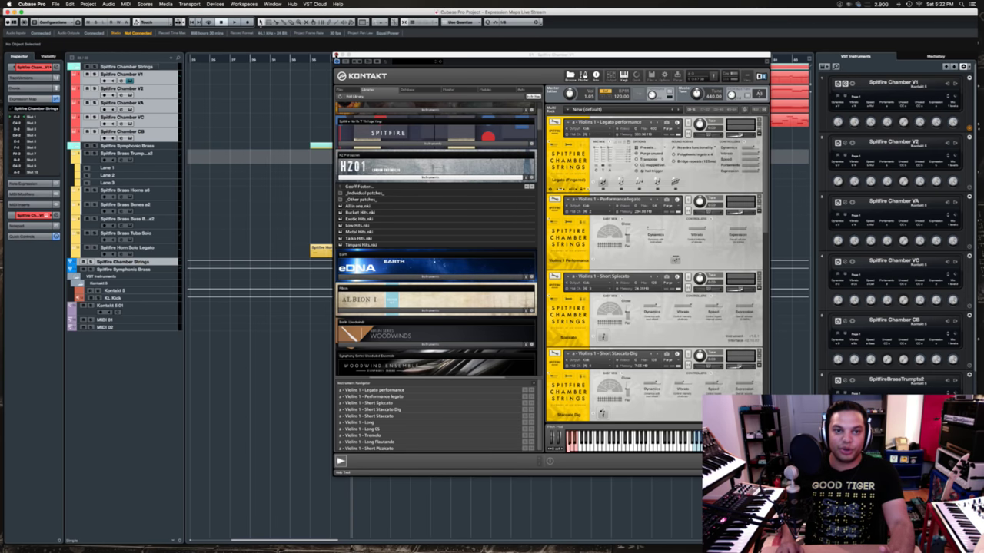
{"action": "left_click", "coordinate": [338, 60]}
{"action": "key", "text": "space"}
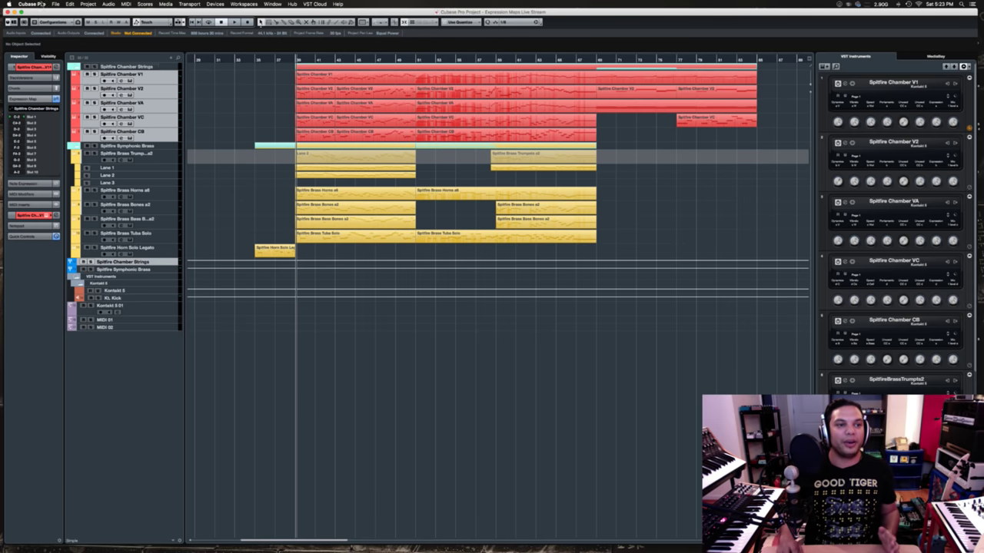
- View the Mac's system overview and purge the sample memory server's unused memory
{"action": "left_click", "coordinate": [9, 4]}
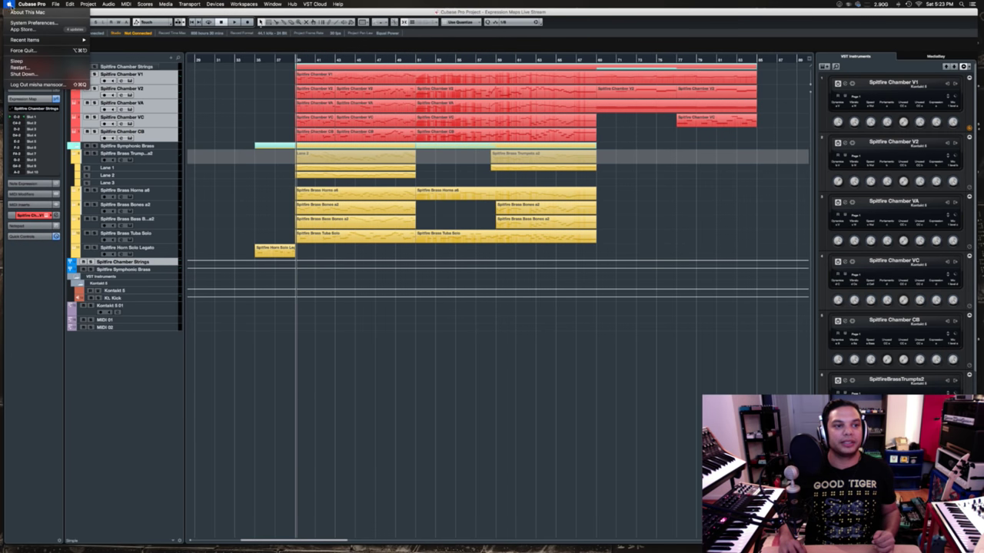
{"action": "left_click", "coordinate": [581, 126]}
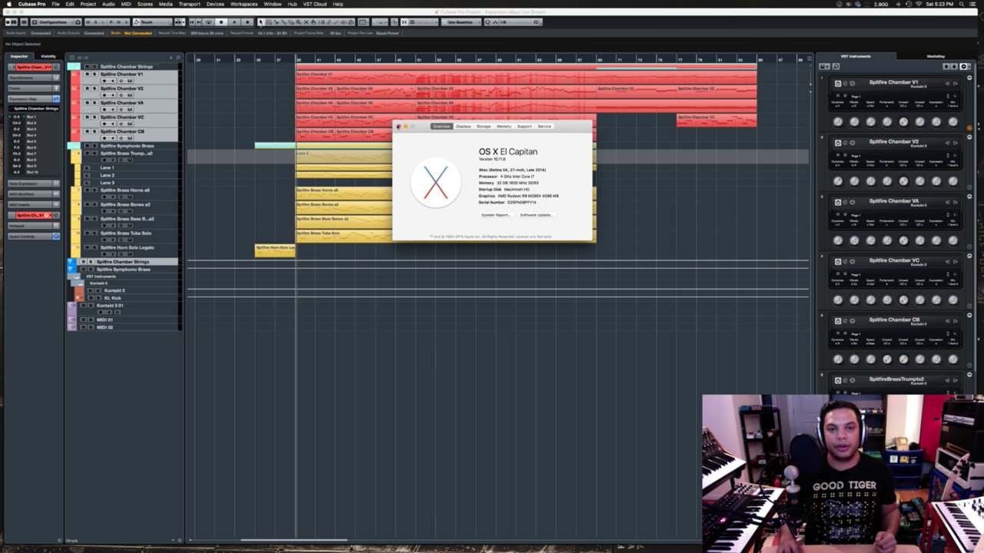
{"action": "left_click", "coordinate": [398, 126]}
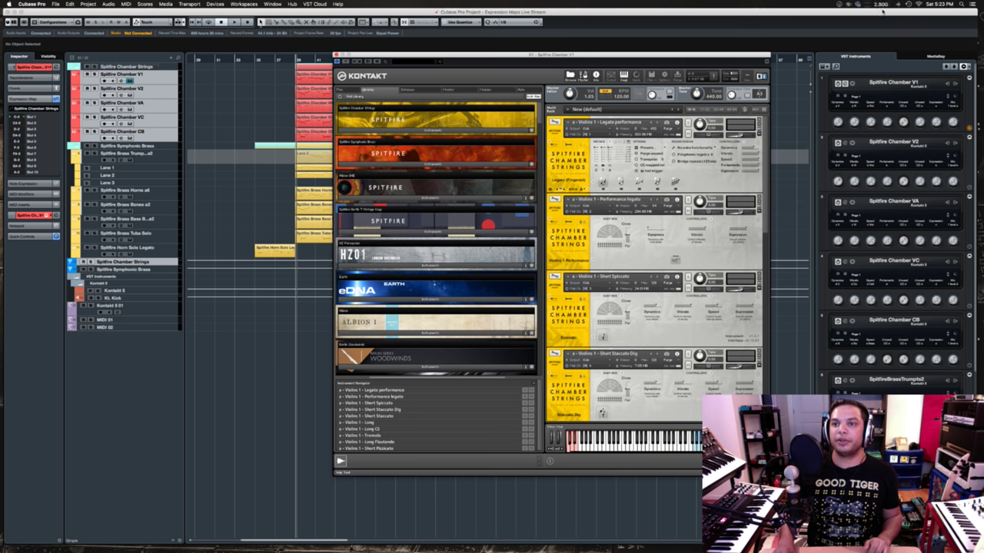
{"action": "left_click", "coordinate": [881, 5]}
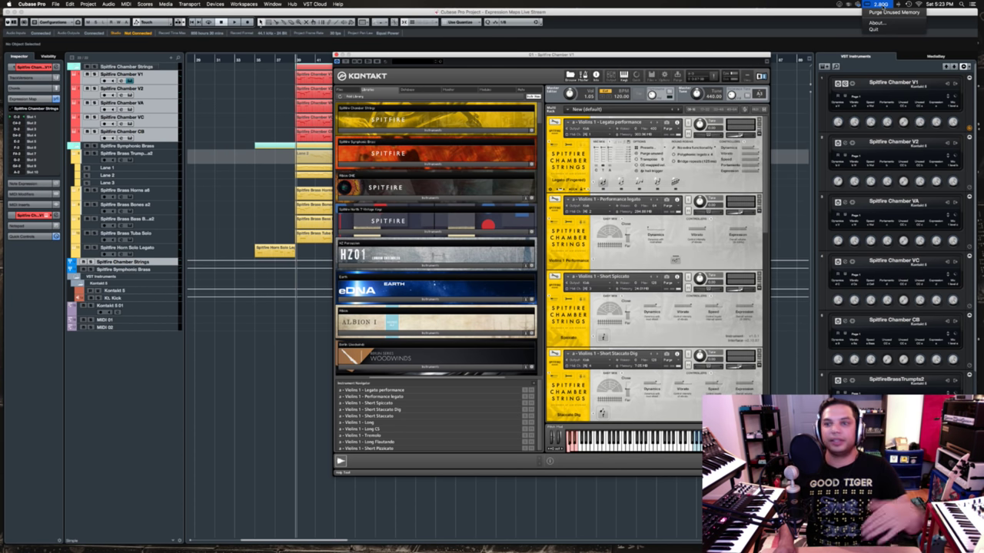
{"action": "left_click", "coordinate": [890, 13]}
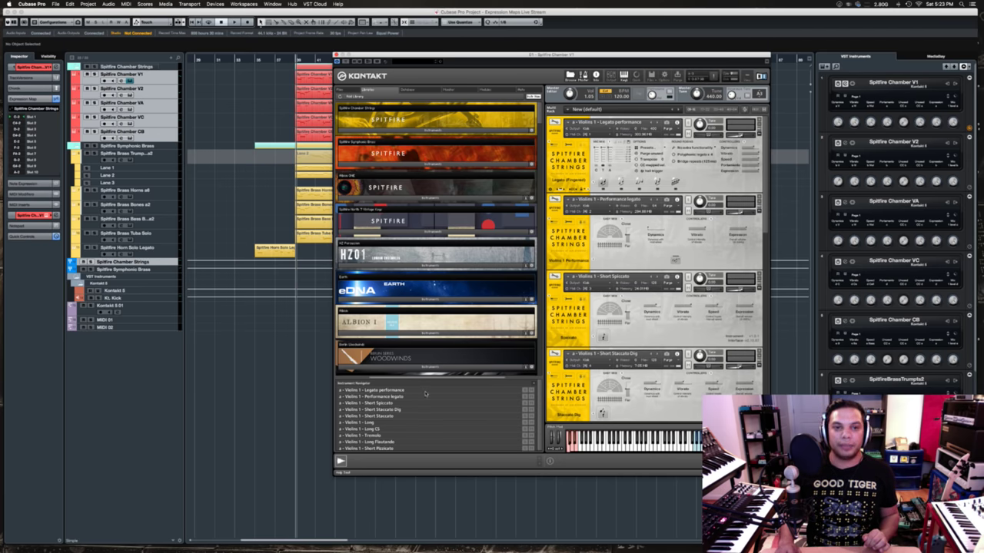
- Browse the Spitfire Chamber Strings library's individual articulations and legato techniques, and select the Violins 1 - Legato decorative patch
{"action": "left_click", "coordinate": [426, 130]}
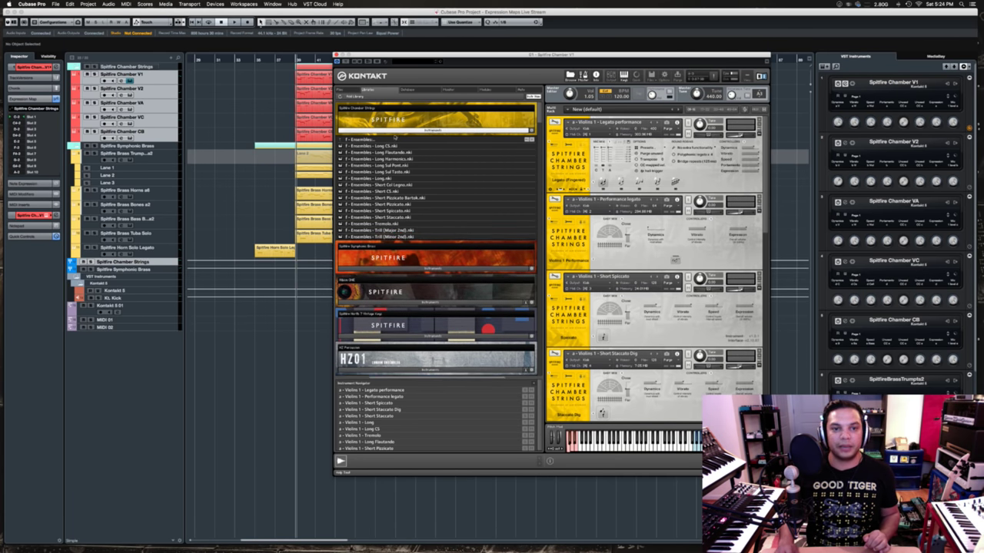
{"action": "left_click", "coordinate": [376, 141]}
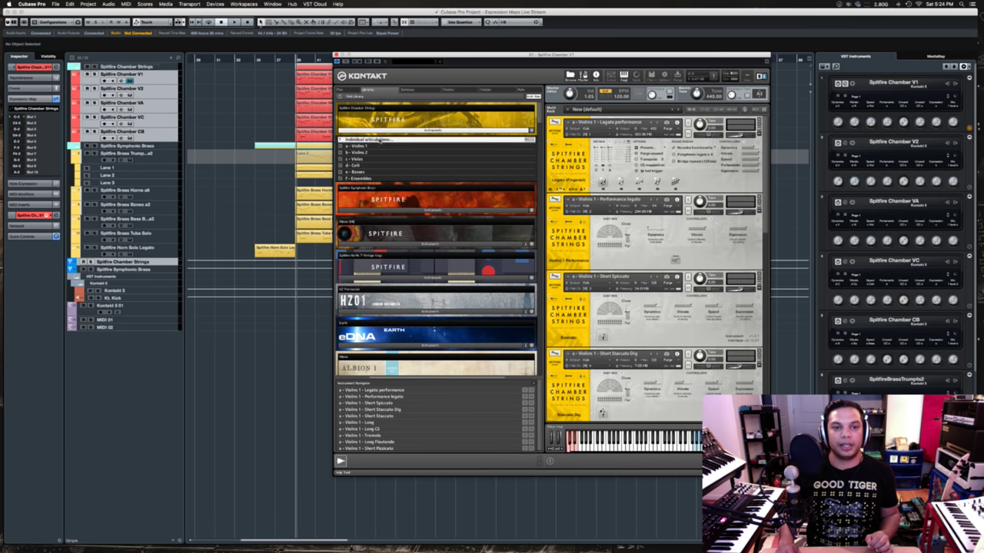
{"action": "left_click", "coordinate": [380, 159]}
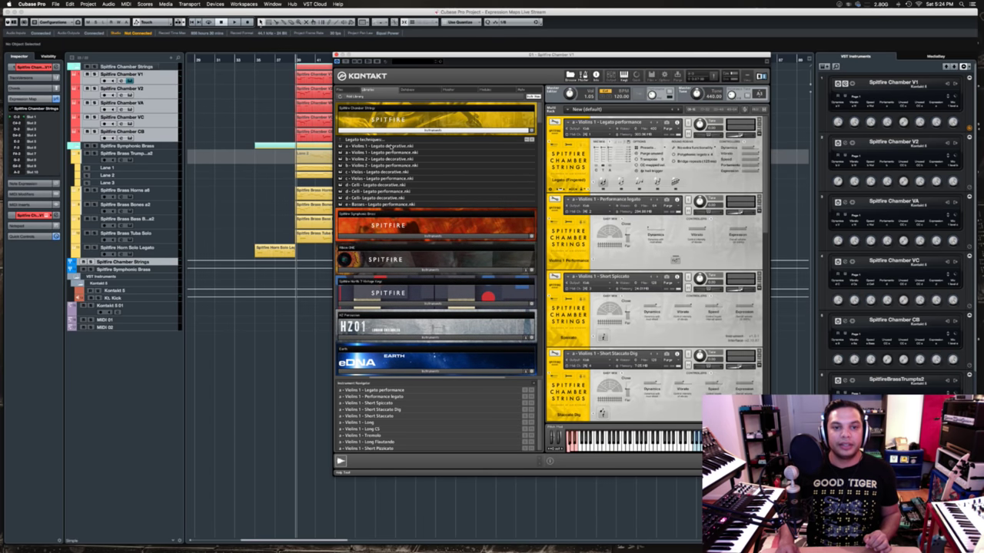
{"action": "left_click", "coordinate": [390, 146]}
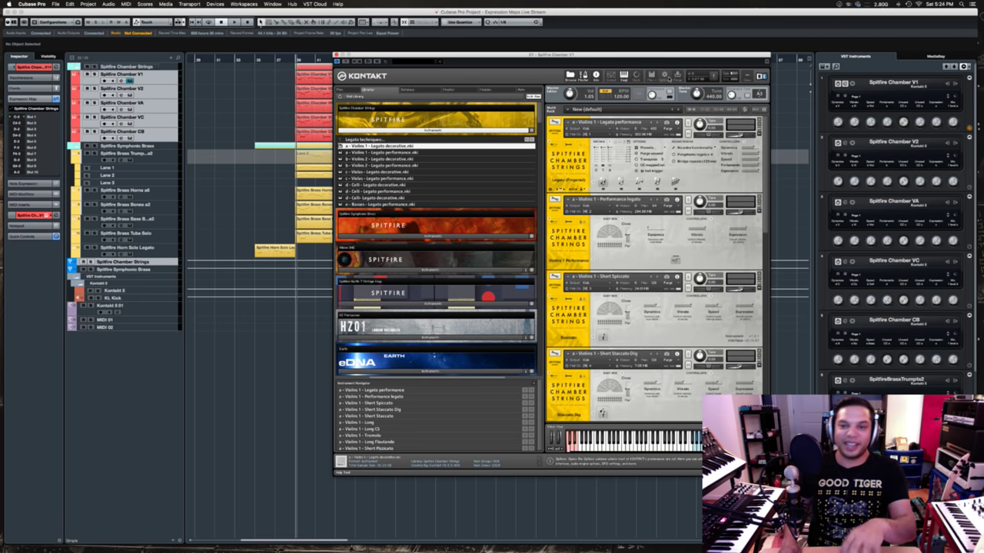
- Review the memory server settings in Kontakt's options without changing them, and close the options and the instrument
{"action": "left_click", "coordinate": [667, 78]}
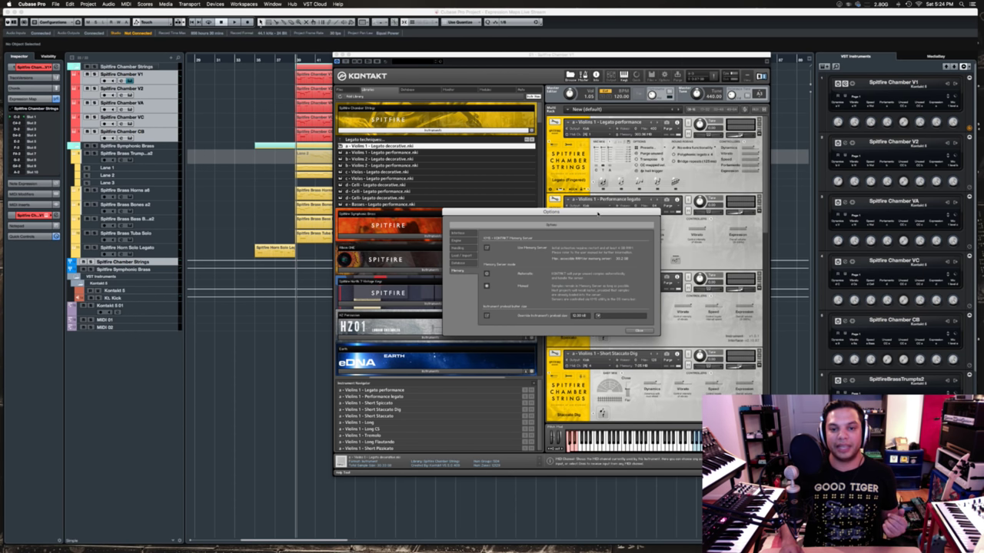
{"action": "left_click_drag", "start_coordinate": [598, 221], "coordinate": [551, 217]}
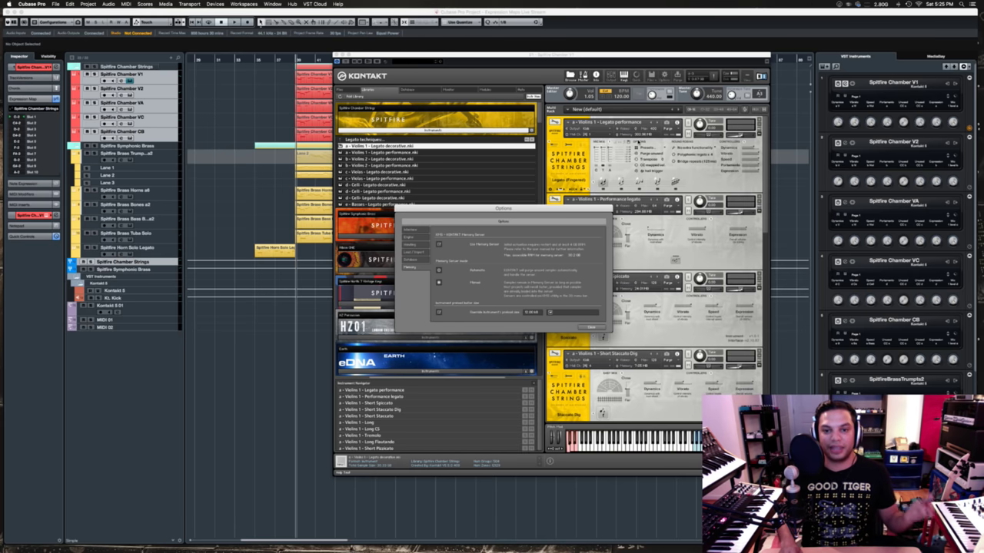
{"action": "left_click_drag", "start_coordinate": [550, 209], "coordinate": [563, 199]}
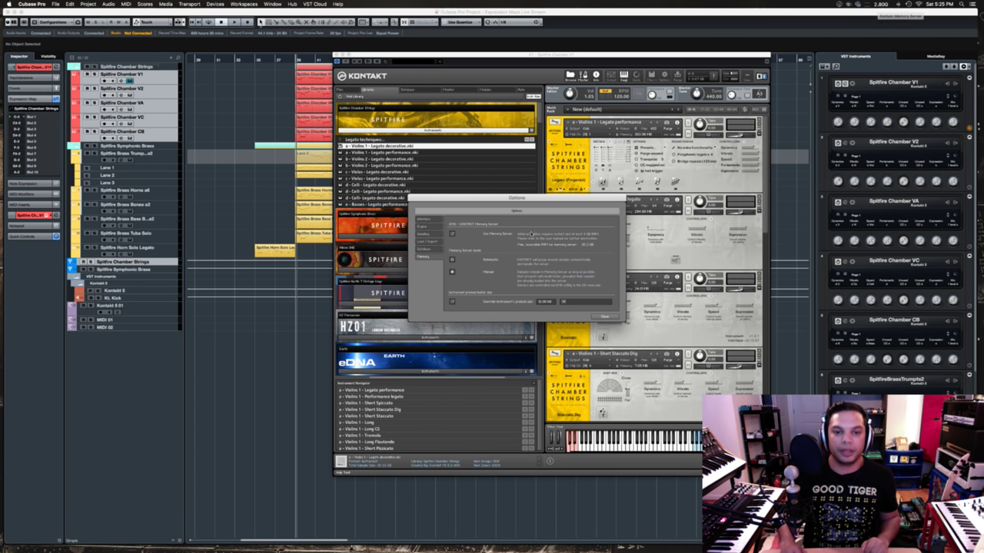
{"action": "left_click", "coordinate": [604, 316]}
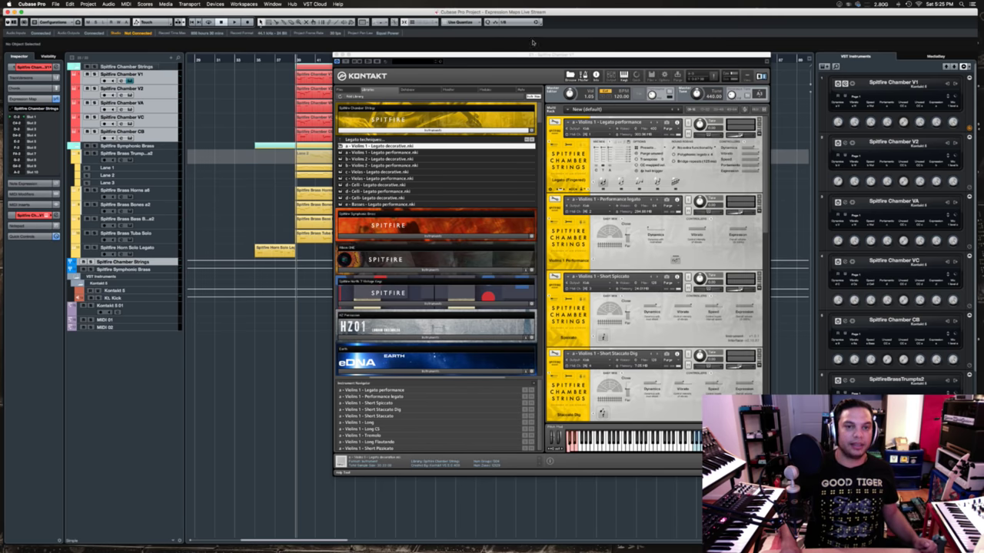
{"action": "left_click_drag", "start_coordinate": [527, 57], "coordinate": [397, 33]}
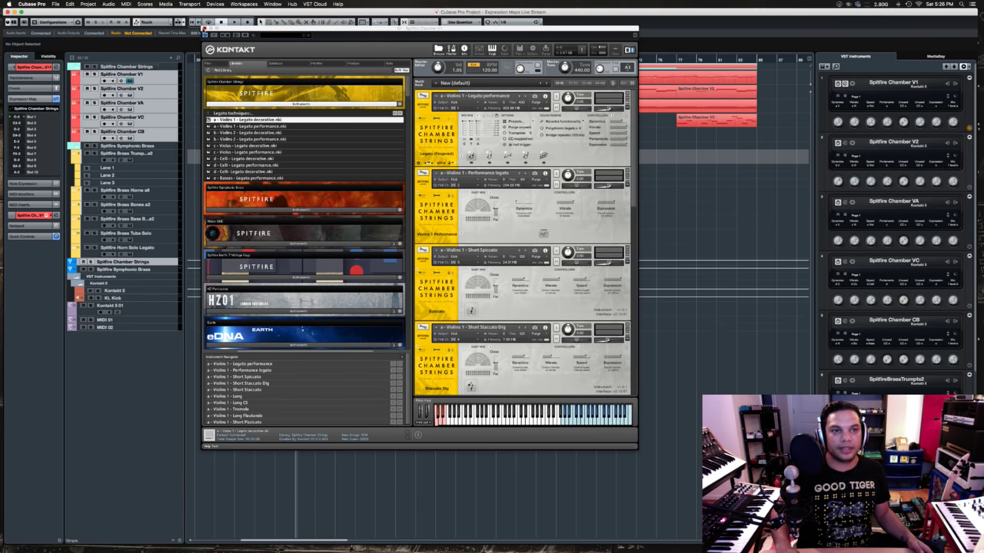
{"action": "left_click", "coordinate": [206, 30]}
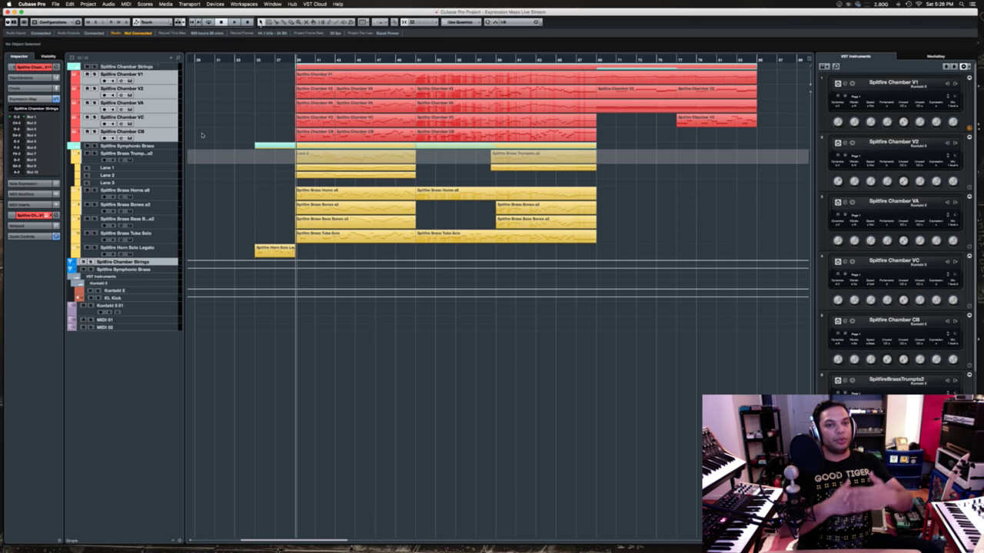
- Examine the notes, modulation and articulation lanes of all the string and brass parts together in the Key Editor, and deselect the parts
{"action": "left_click_drag", "start_coordinate": [311, 250], "coordinate": [622, 93]}
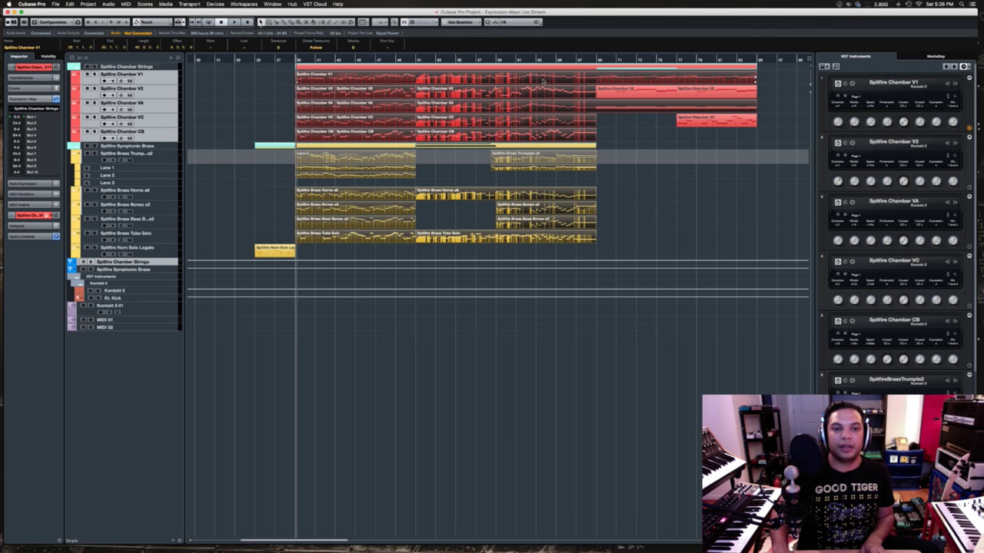
{"action": "double_click", "coordinate": [297, 202]}
{"action": "scroll", "coordinate": [243, 188], "scroll_direction": "down", "scroll_amount": 5}
{"action": "scroll", "coordinate": [244, 188], "scroll_direction": "up", "scroll_amount": 3}
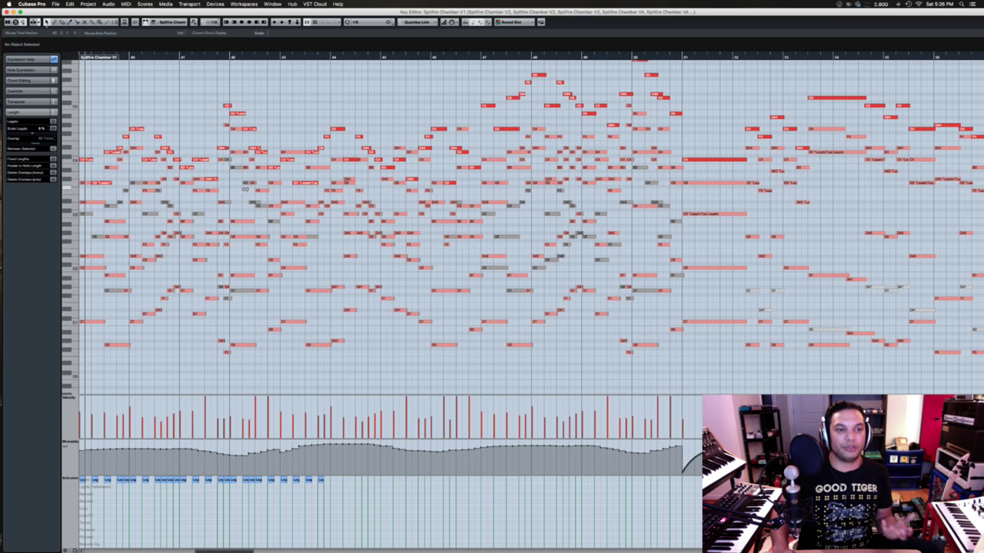
{"action": "scroll", "coordinate": [222, 219], "scroll_direction": "left", "scroll_amount": 5}
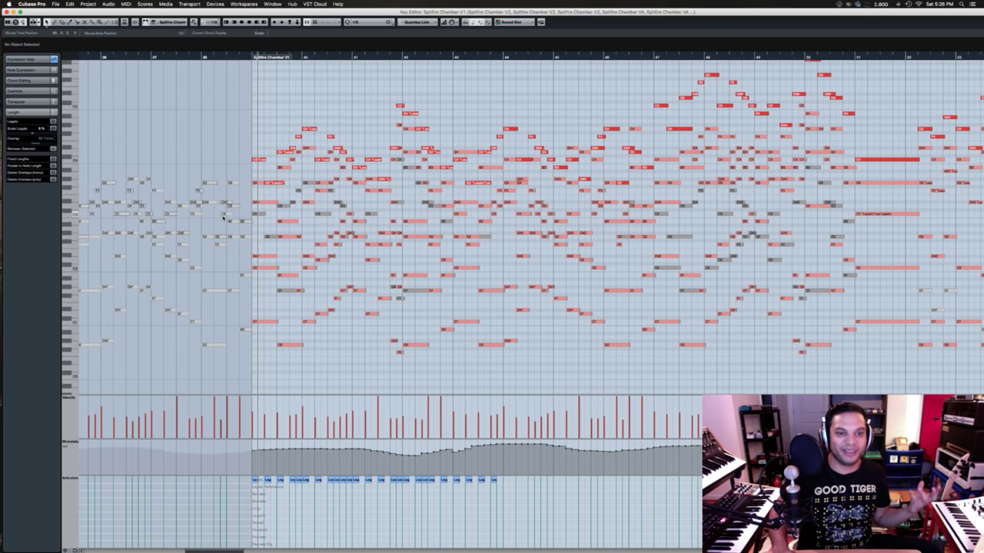
{"action": "scroll", "coordinate": [223, 219], "scroll_direction": "right", "scroll_amount": 6}
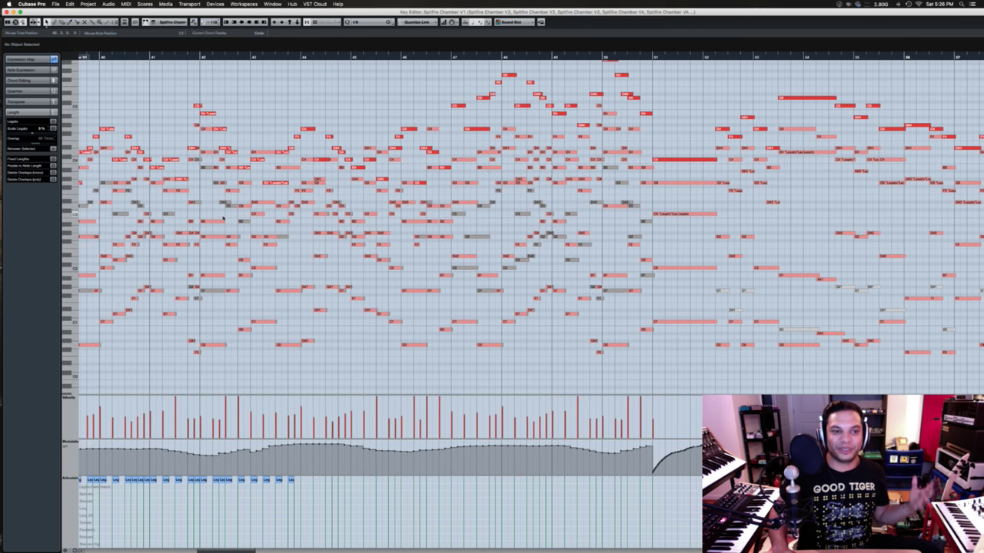
{"action": "scroll", "coordinate": [222, 219], "scroll_direction": "left", "scroll_amount": 5}
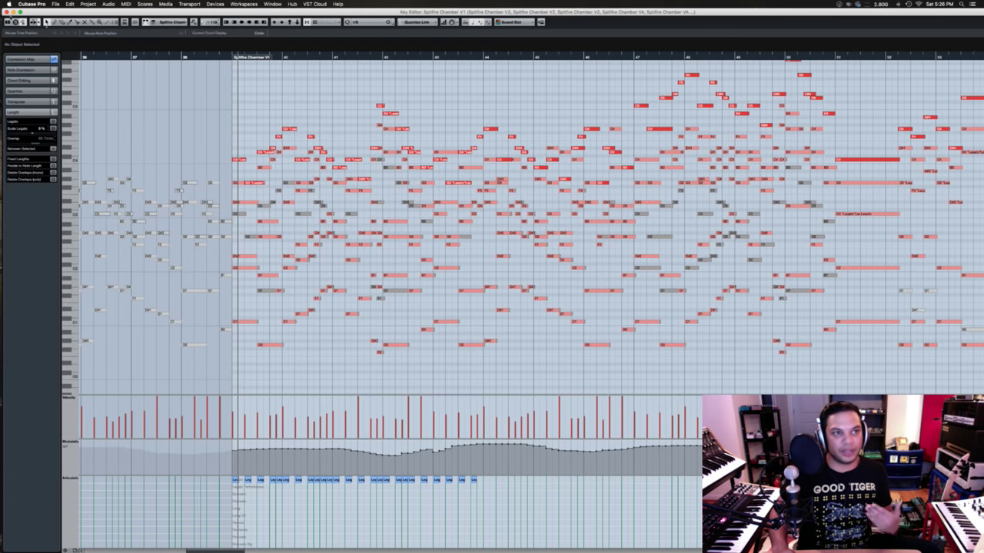
{"action": "left_click", "coordinate": [7, 13]}
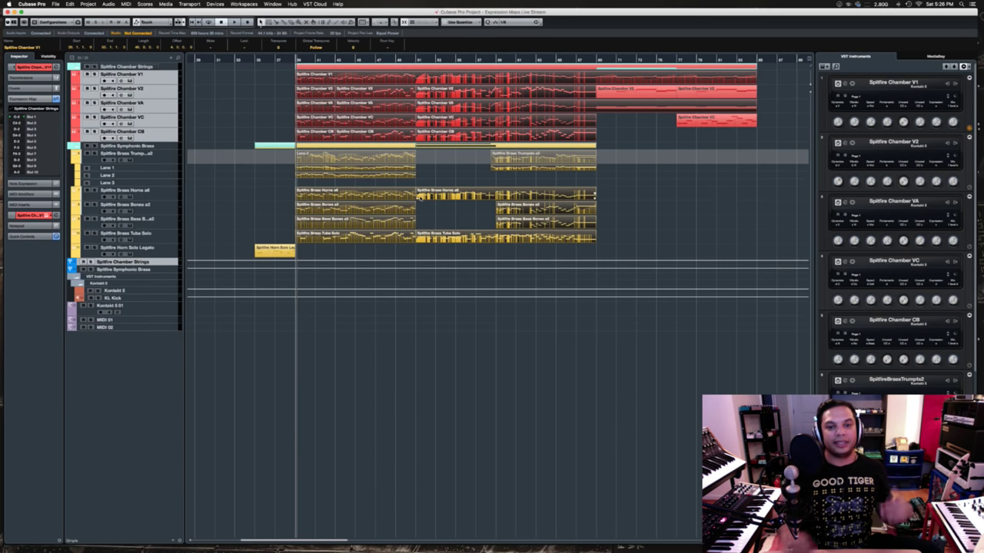
{"action": "left_click", "coordinate": [639, 189]}
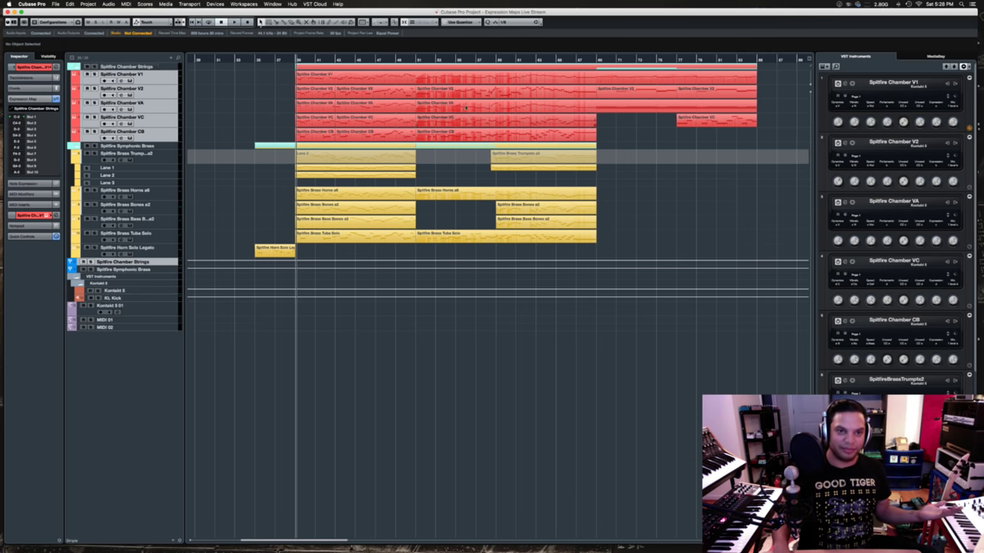
- Play the arrangement from the start of the Spitfire Horn Solo Legato part through the end of the string parts
{"action": "left_click", "coordinate": [254, 65]}
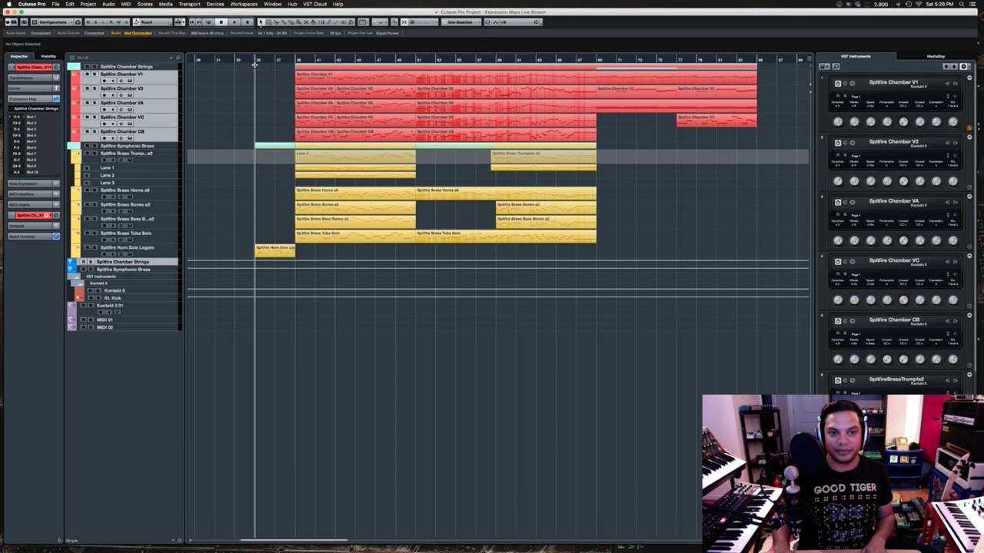
{"action": "key", "text": "space"}
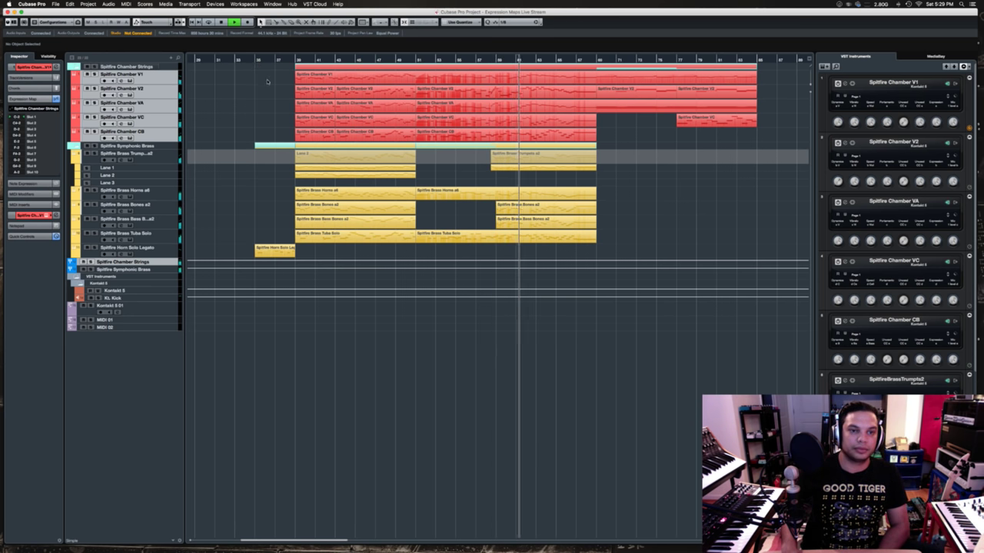
{"action": "scroll", "coordinate": [258, 77], "scroll_direction": "right", "scroll_amount": 2}
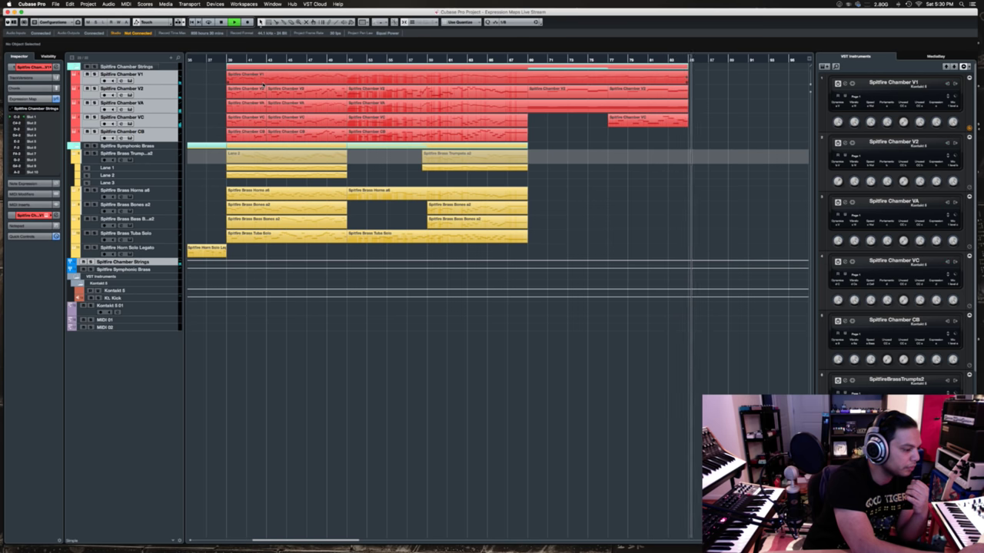
{"action": "key", "text": "space"}
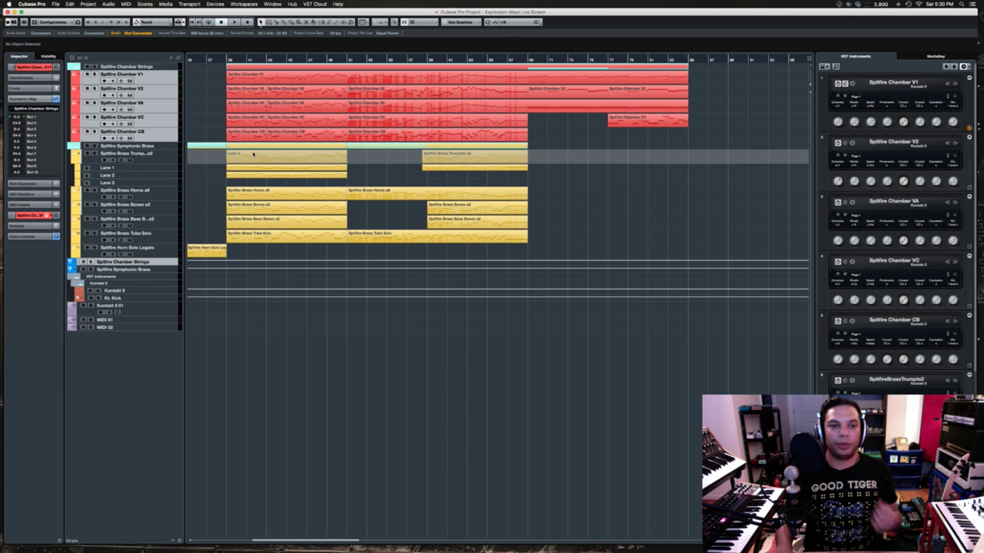
- Reopen the Kontakt instrument of Spitfire Chamber V1 and select the Spitfire Chamber V1, V2 and VA tracks
{"action": "key", "text": "ctrl+e"}
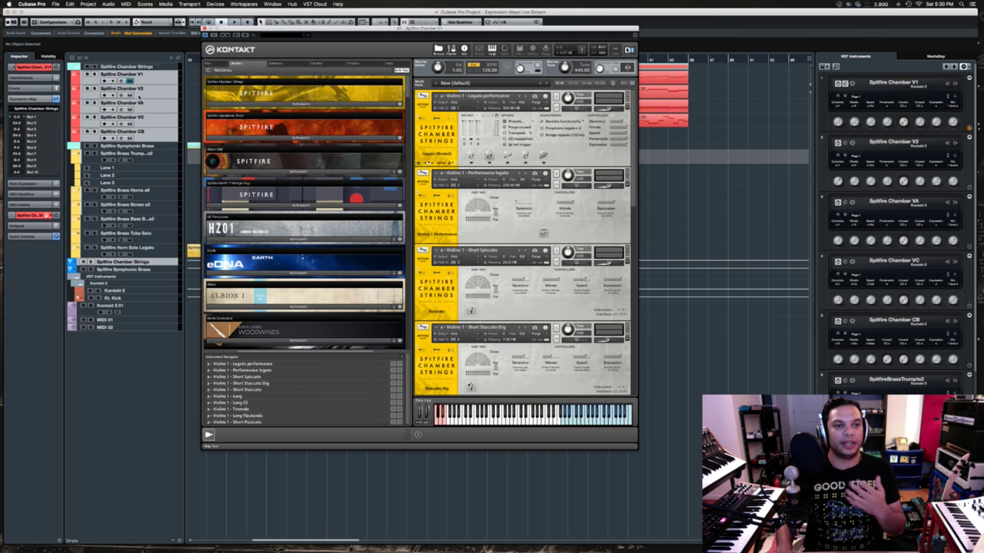
{"action": "left_click", "coordinate": [150, 108]}
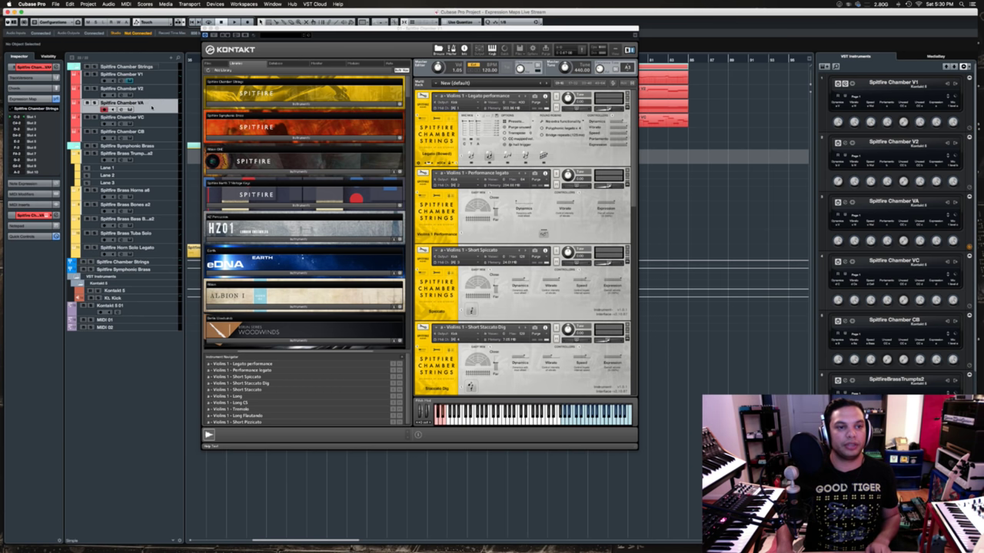
{"action": "left_click", "coordinate": [158, 79], "text": "shift"}
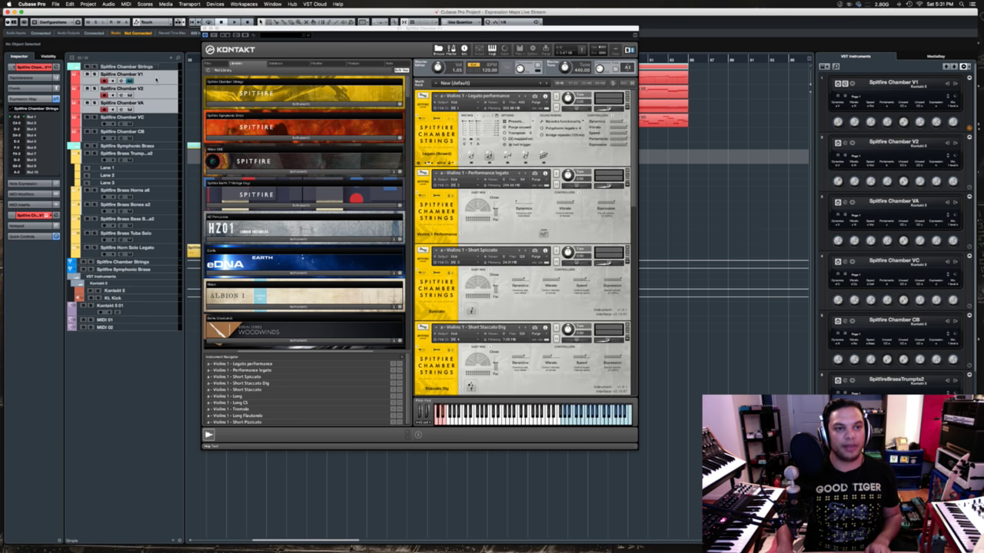
- Select the Spitfire Chamber VC and CB tracks, and view the instruments of the Albion ONE library in Kontakt
{"action": "left_click", "coordinate": [162, 121]}
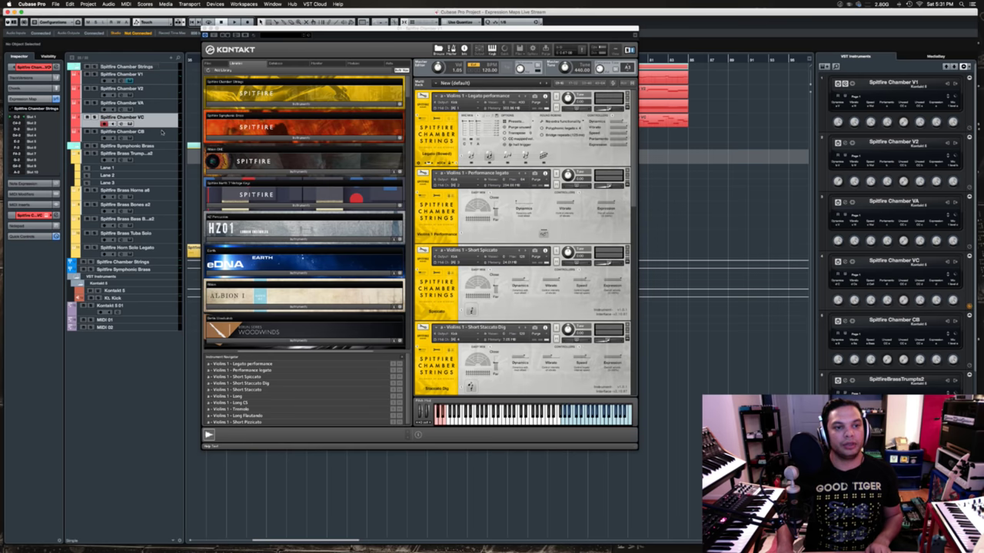
{"action": "left_click", "coordinate": [163, 133], "text": "shift"}
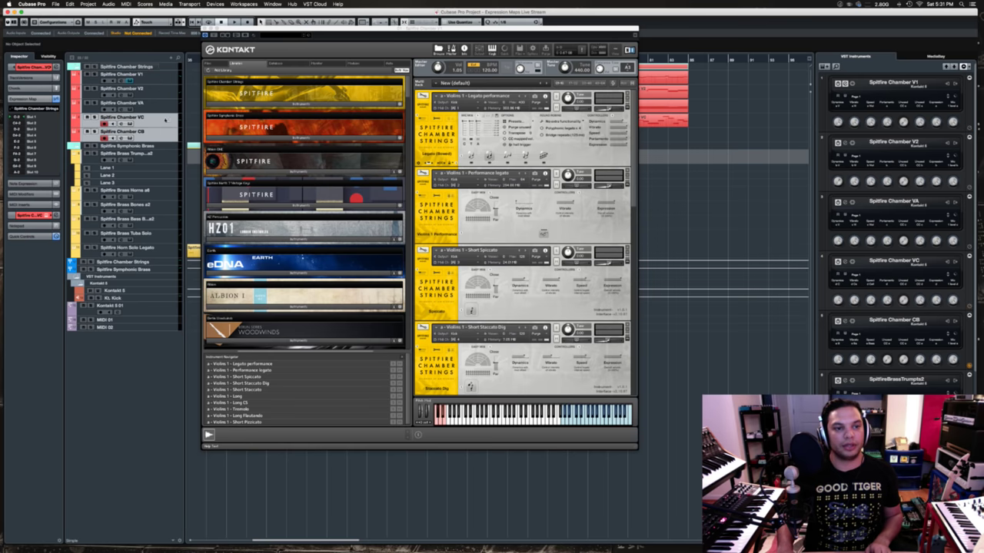
{"action": "left_click", "coordinate": [245, 172]}
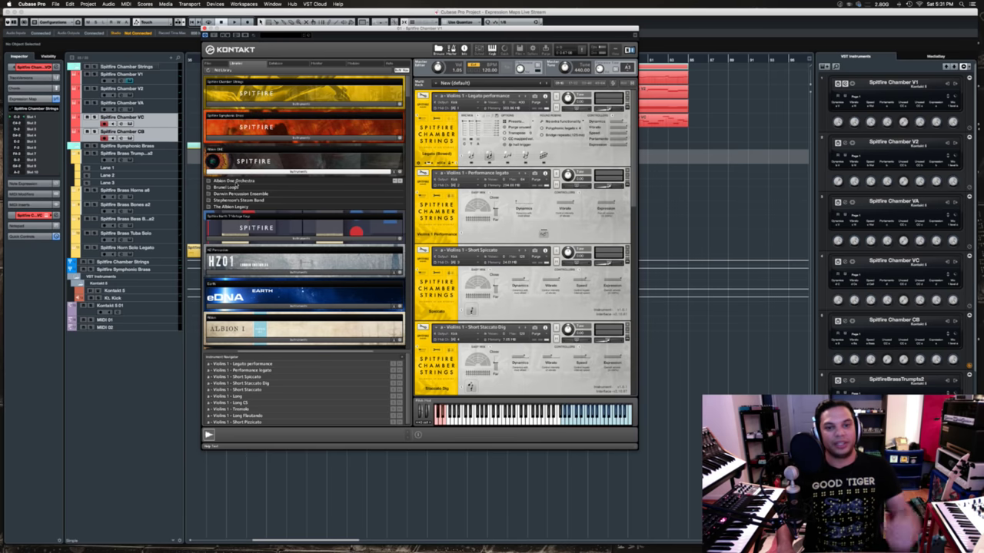
{"action": "left_click", "coordinate": [248, 173]}
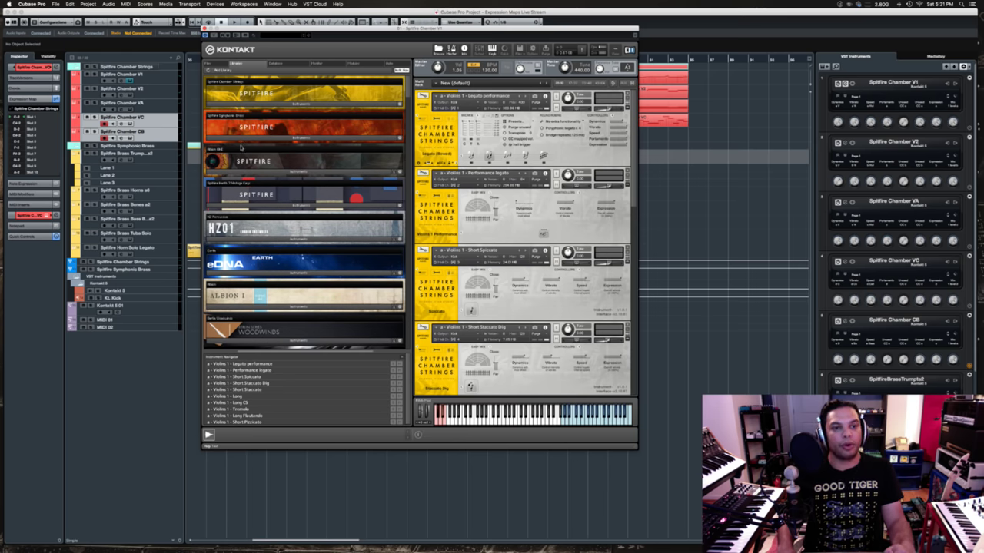
{"action": "left_click", "coordinate": [238, 174]}
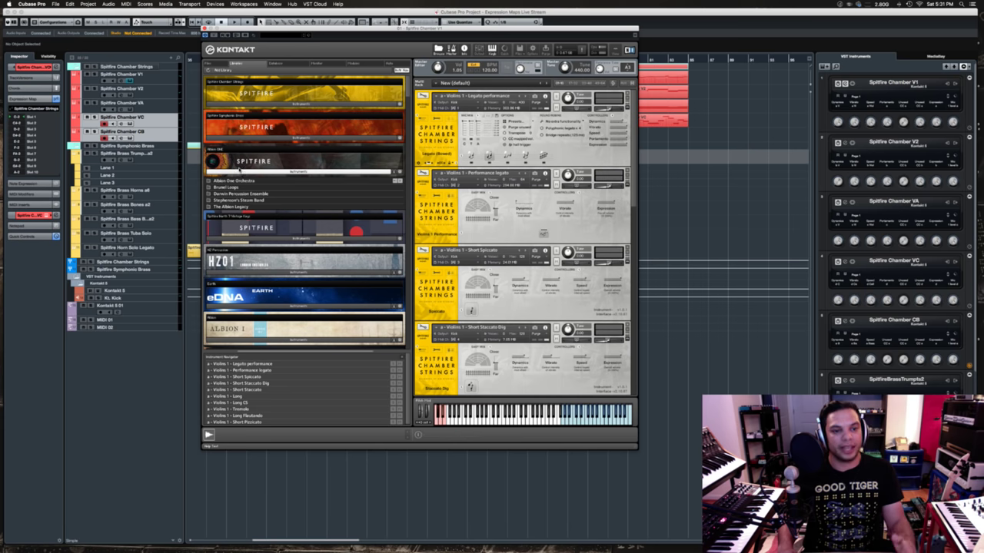
{"action": "left_click", "coordinate": [240, 169]}
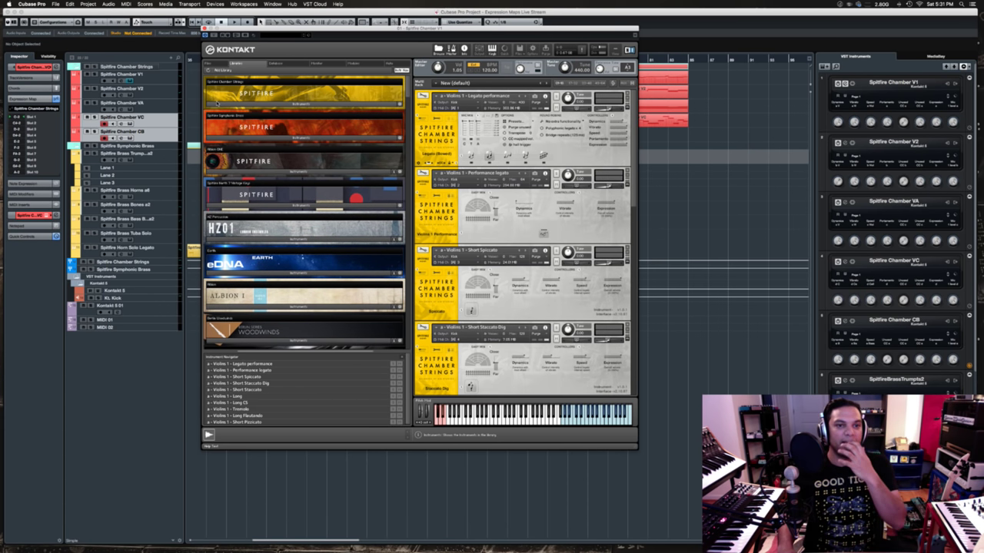
- Move the Kontakt window aside, view Albion ONE's instruments again, and look through the other installed orchestral libraries
{"action": "left_click_drag", "start_coordinate": [282, 29], "coordinate": [385, 72]}
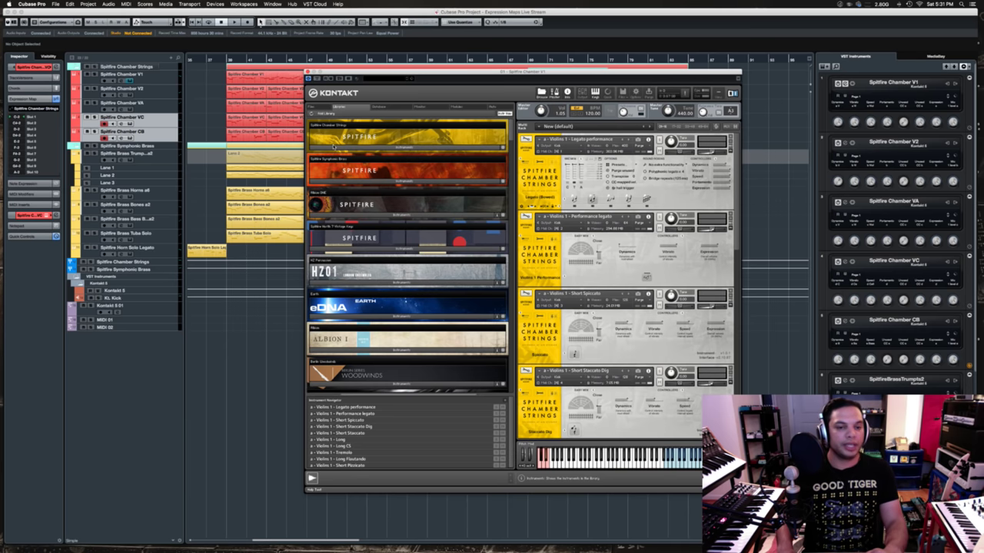
{"action": "left_click", "coordinate": [352, 216]}
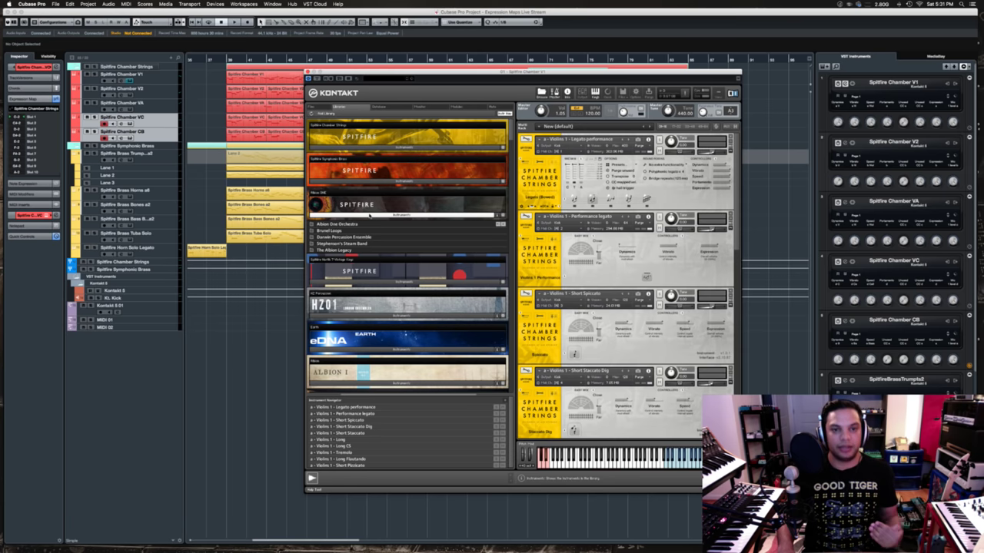
{"action": "left_click", "coordinate": [369, 215]}
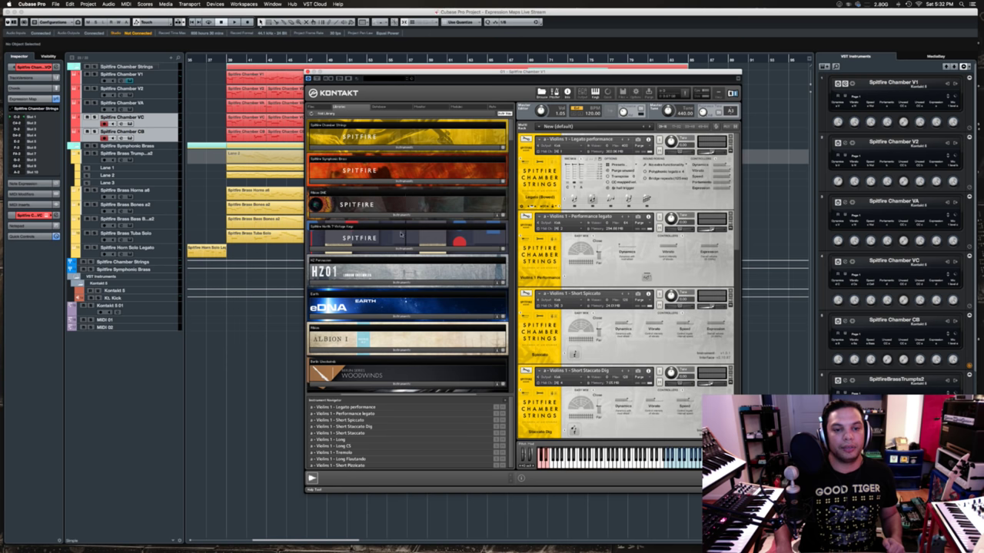
{"action": "scroll", "coordinate": [401, 231], "scroll_direction": "down", "scroll_amount": 5}
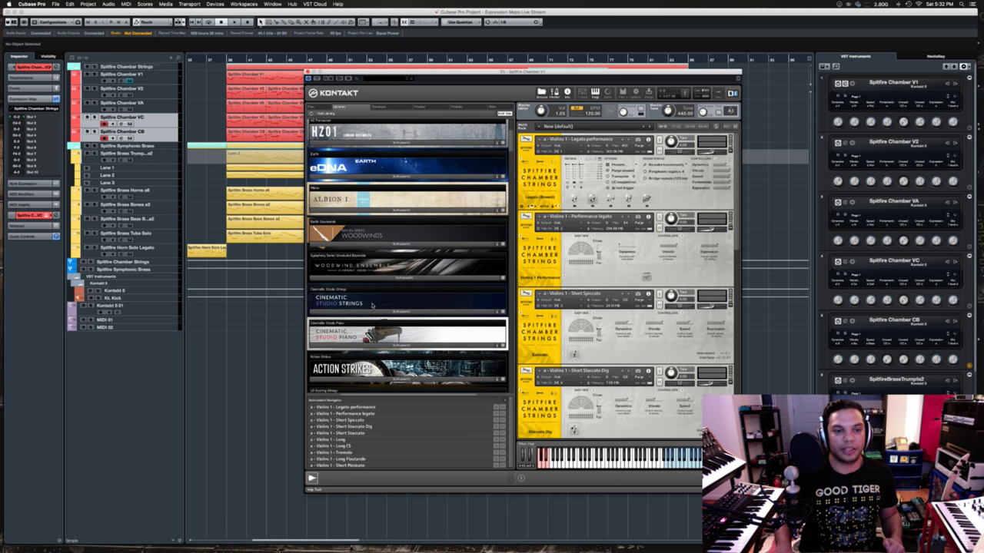
{"action": "scroll", "coordinate": [372, 305], "scroll_direction": "down", "scroll_amount": 3}
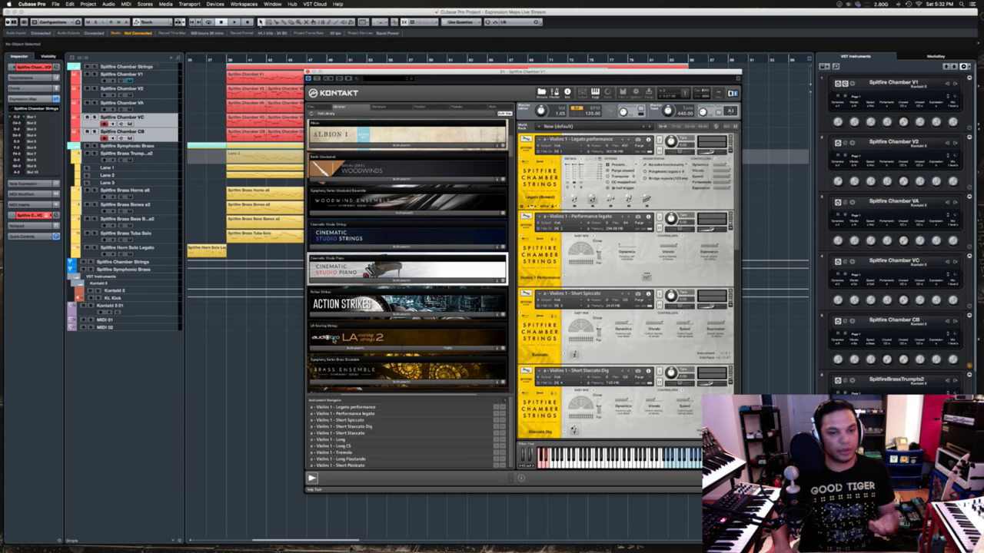
{"action": "scroll", "coordinate": [333, 340], "scroll_direction": "down", "scroll_amount": 2}
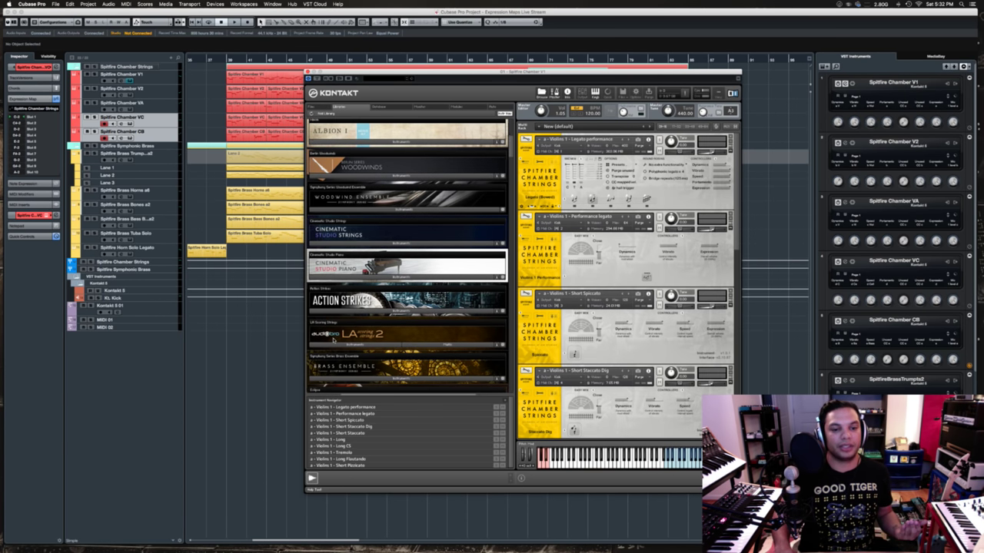
{"action": "scroll", "coordinate": [333, 340], "scroll_direction": "up", "scroll_amount": 5}
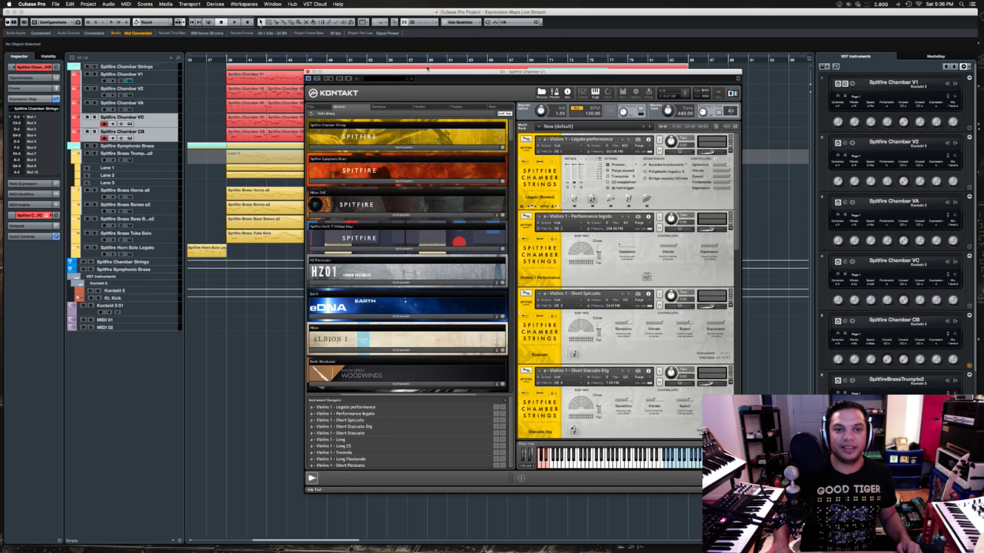
{"action": "left_click_drag", "start_coordinate": [431, 74], "coordinate": [411, 62]}
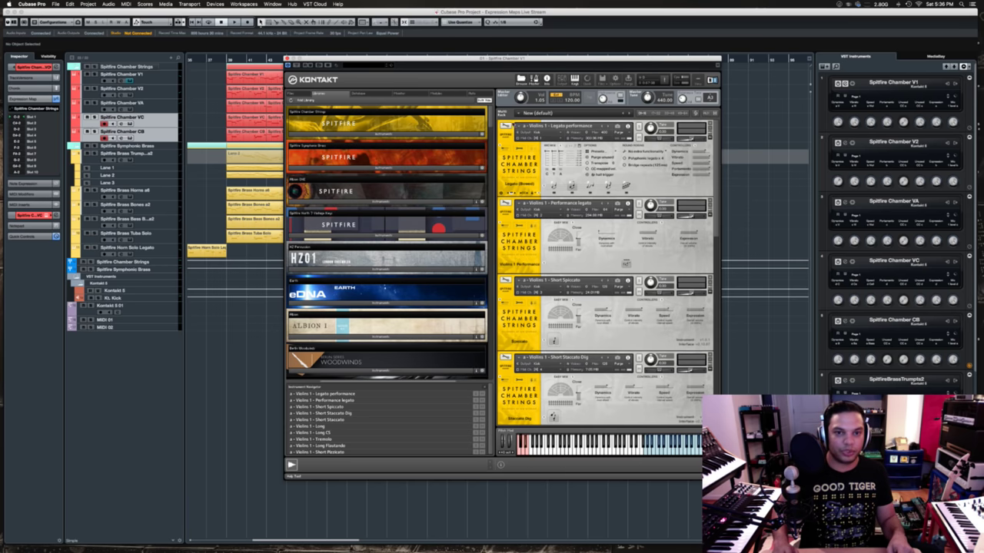
- Disarm recording on the Spitfire Chamber VC and CB tracks, show Kontakt's file browser, and return to the library list
{"action": "left_click", "coordinate": [115, 132]}
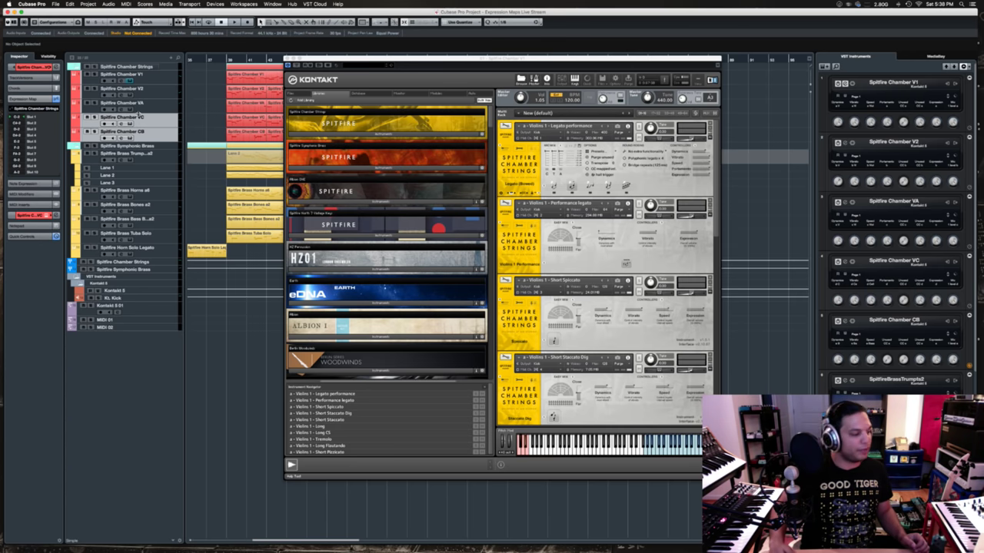
{"action": "left_click", "coordinate": [139, 115]}
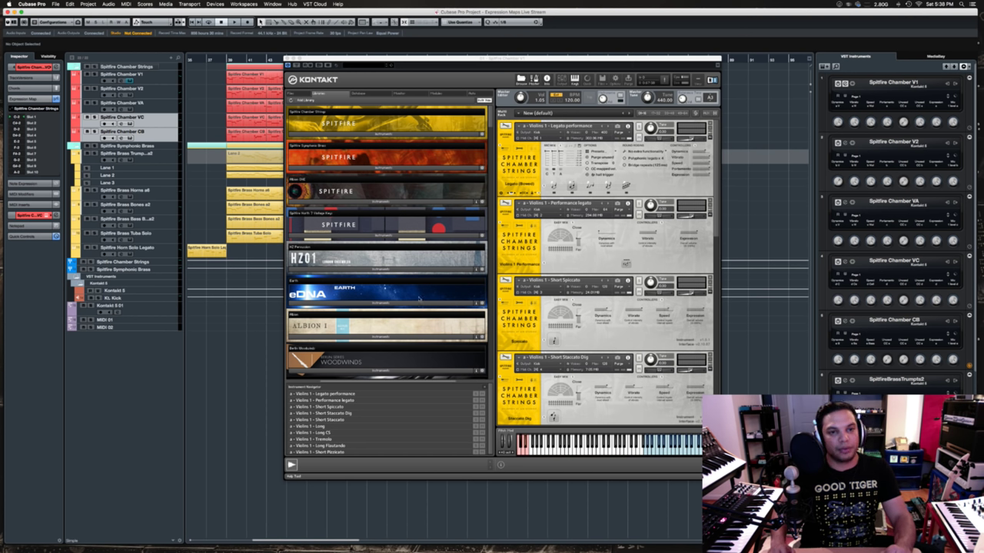
{"action": "left_click", "coordinate": [299, 93]}
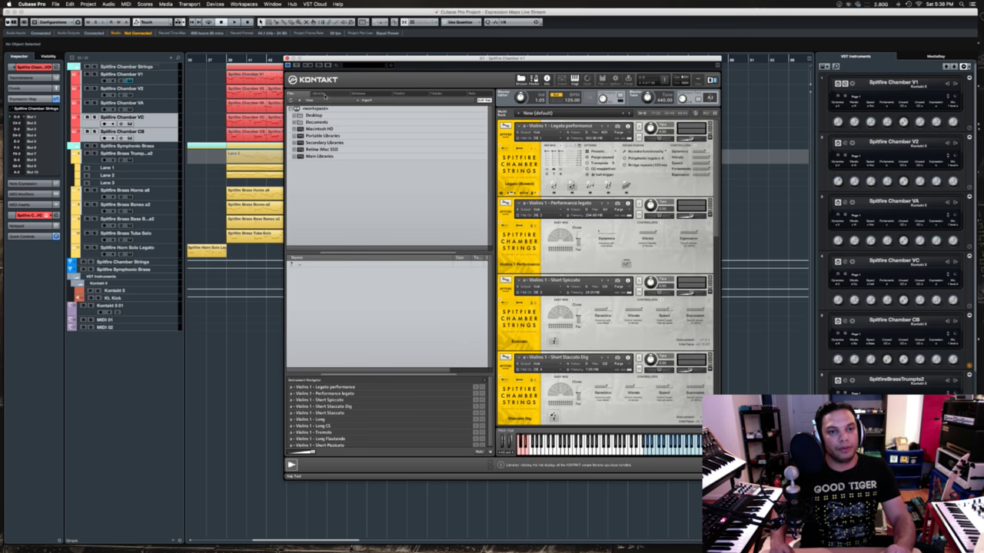
{"action": "left_click", "coordinate": [325, 96]}
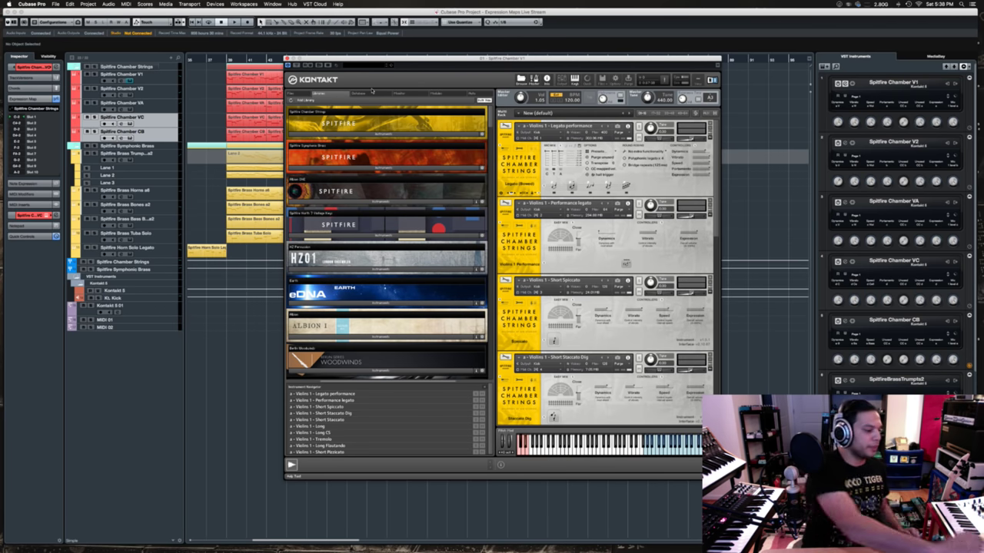
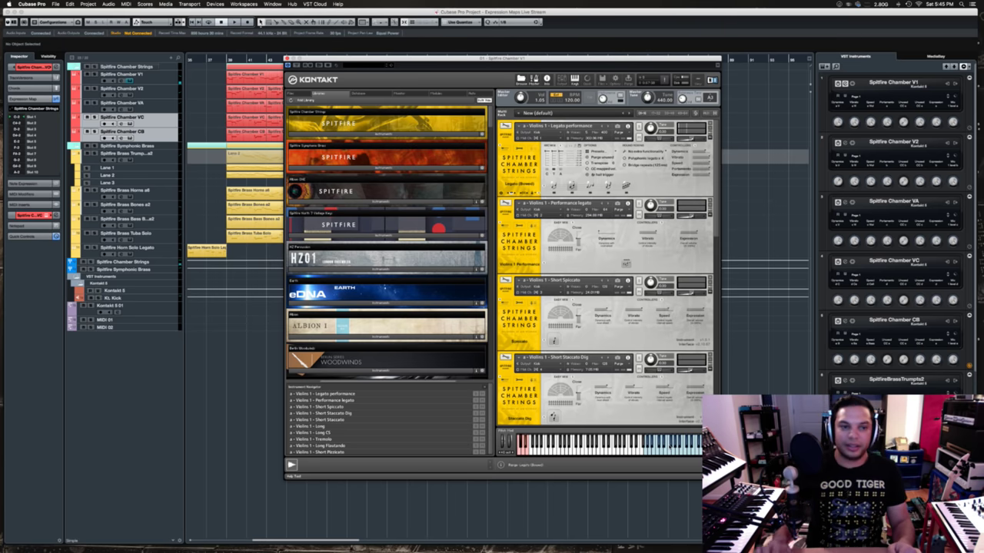
- Try arming the Spitfire Chamber V1 track for recording, and deactivate all solo states
{"action": "left_click", "coordinate": [104, 80]}
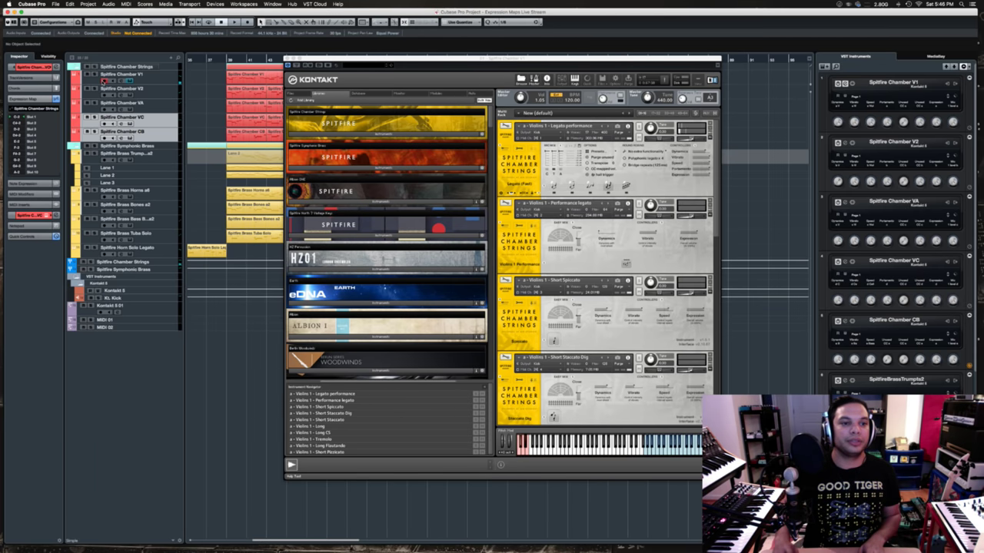
{"action": "left_click", "coordinate": [91, 22]}
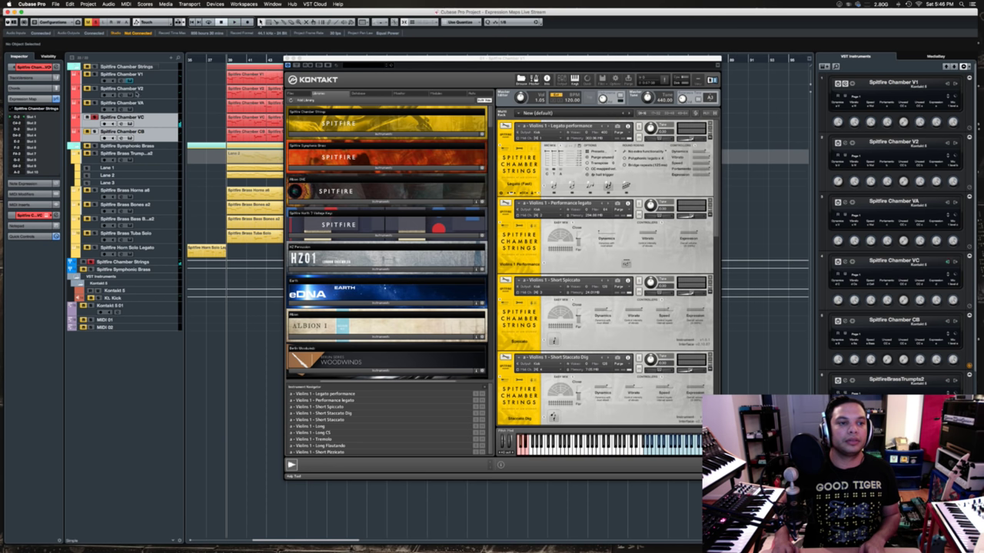
{"action": "left_click", "coordinate": [91, 21]}
- Reselect the Scarlett USB ASIO driver in the VST Audio System device setup, approve the driver switch, and apply the settings
{"action": "left_click", "coordinate": [214, 4]}
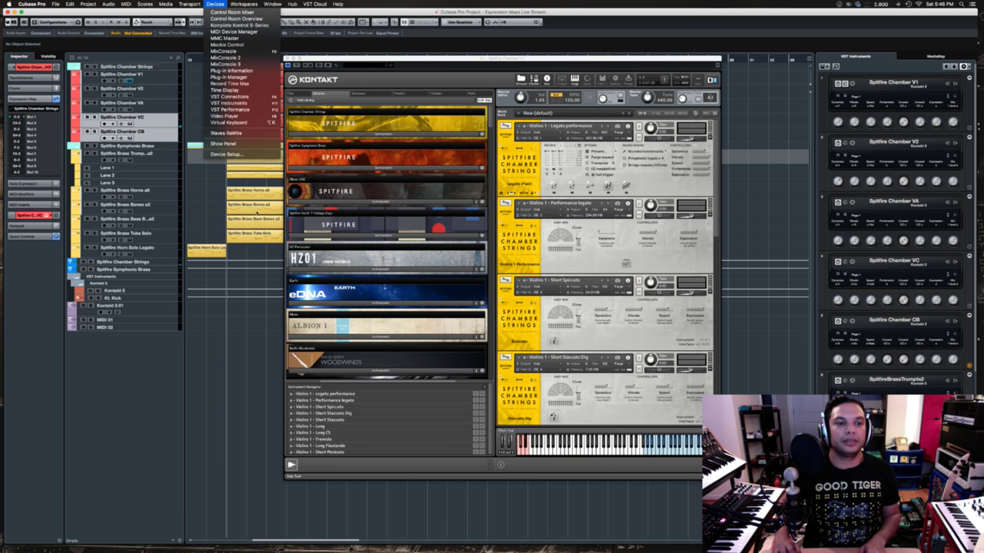
{"action": "left_click", "coordinate": [234, 156]}
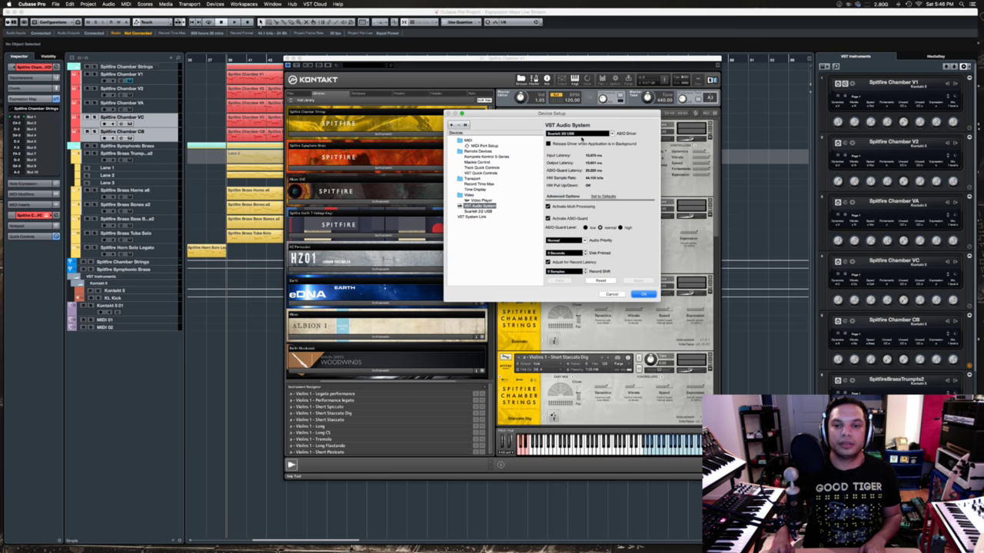
{"action": "left_click", "coordinate": [582, 135]}
{"action": "left_click", "coordinate": [578, 137]}
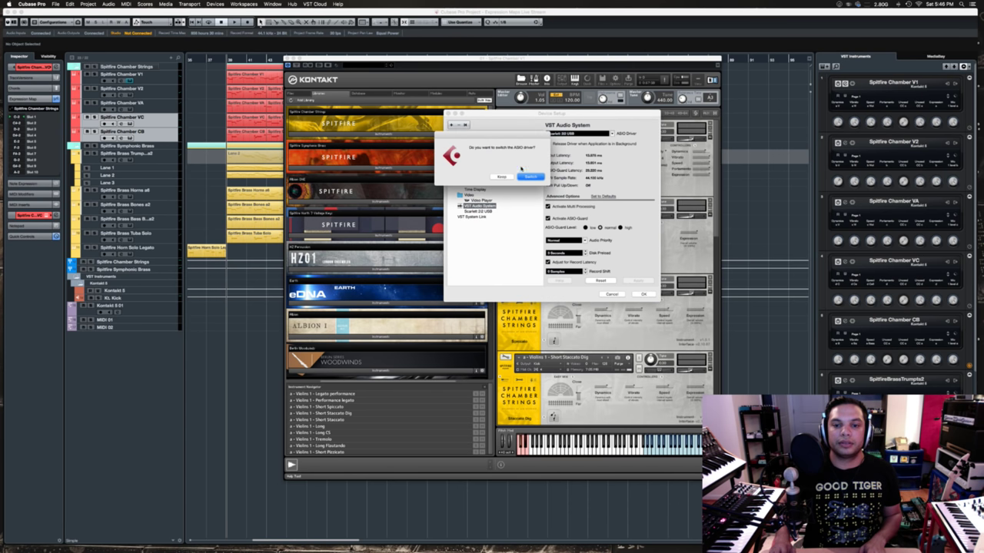
{"action": "left_click", "coordinate": [531, 176]}
{"action": "left_click", "coordinate": [643, 294]}
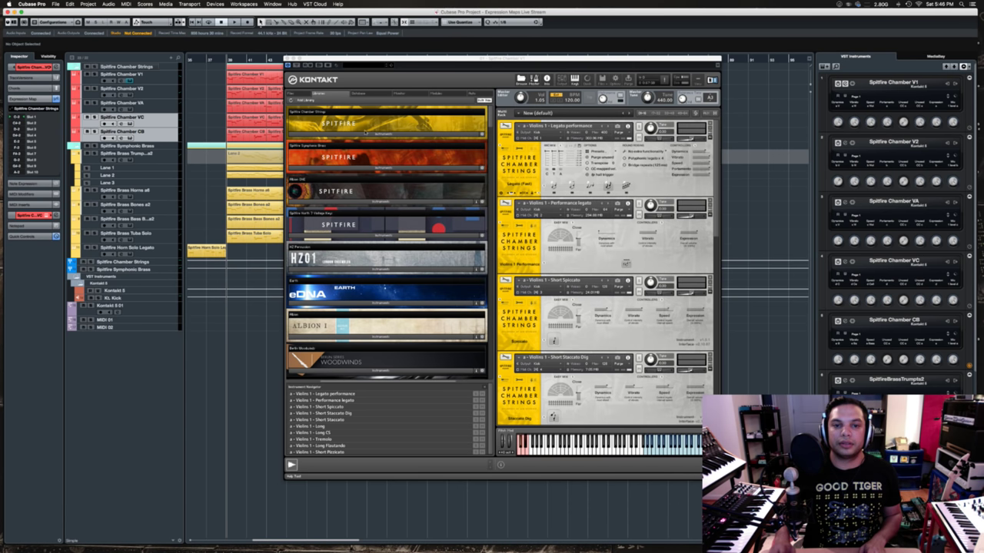
- Play the arrangement to test the sound, check the mixing and routing in Focusrite Control, return to Cubase, and stop playback
{"action": "key", "text": "space"}
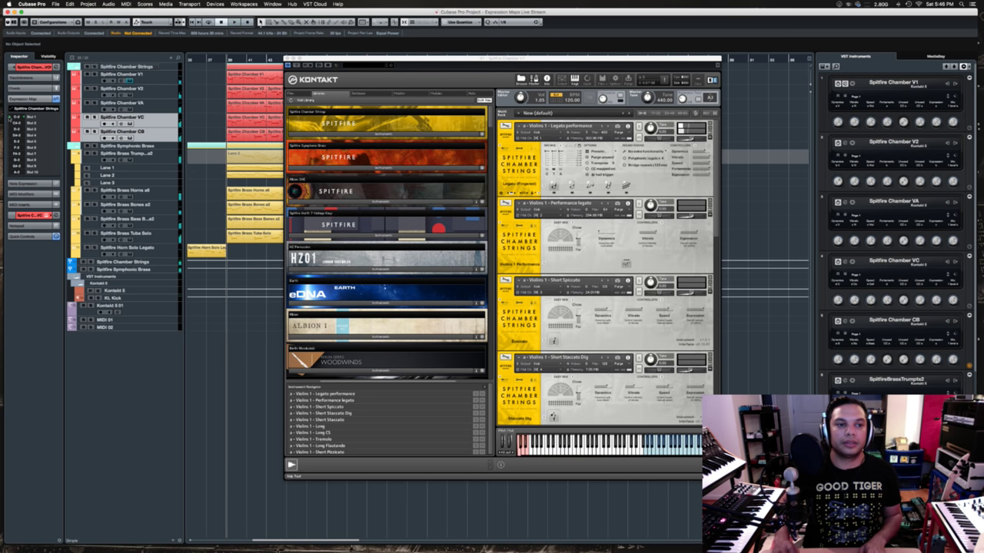
{"action": "left_click", "coordinate": [15, 160]}
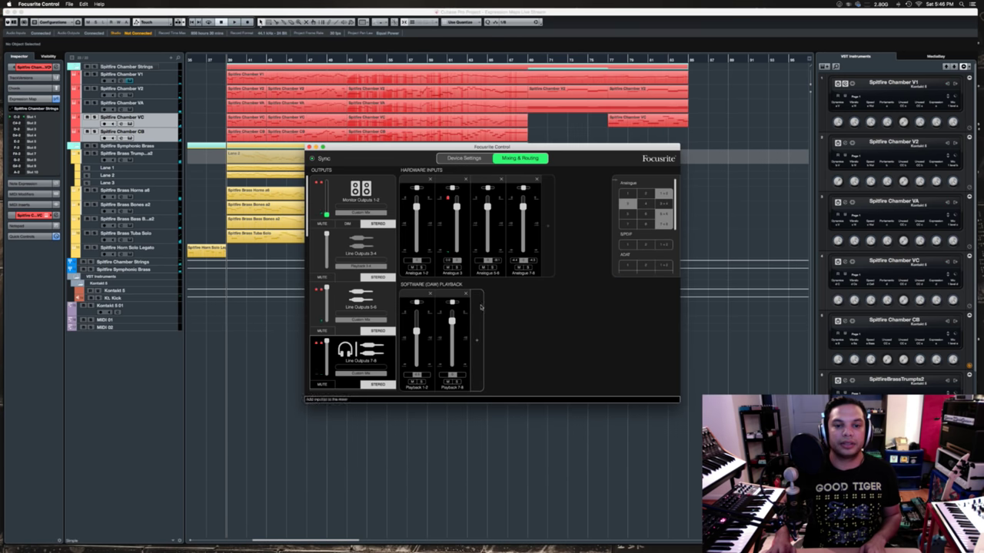
{"action": "key", "text": "super+Tab"}
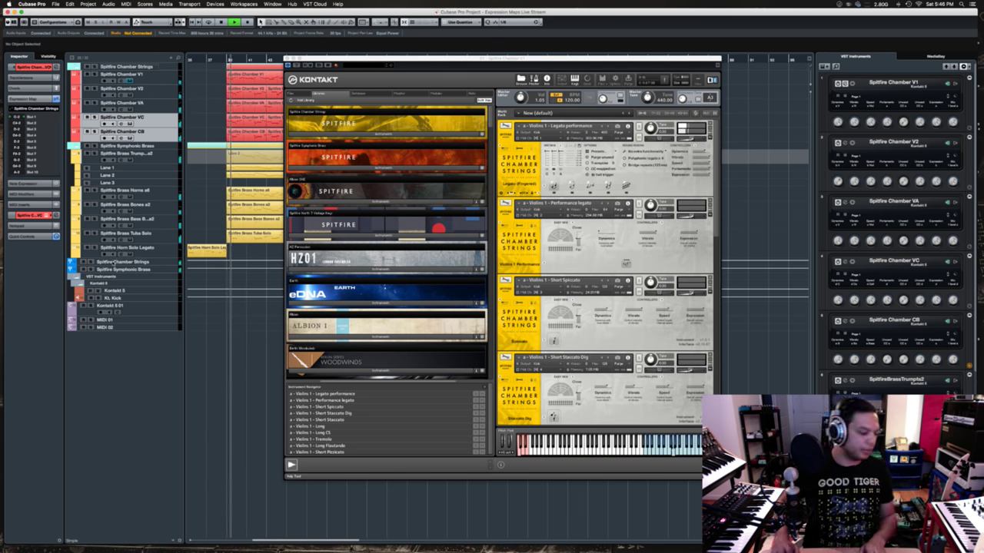
{"action": "key", "text": "space"}
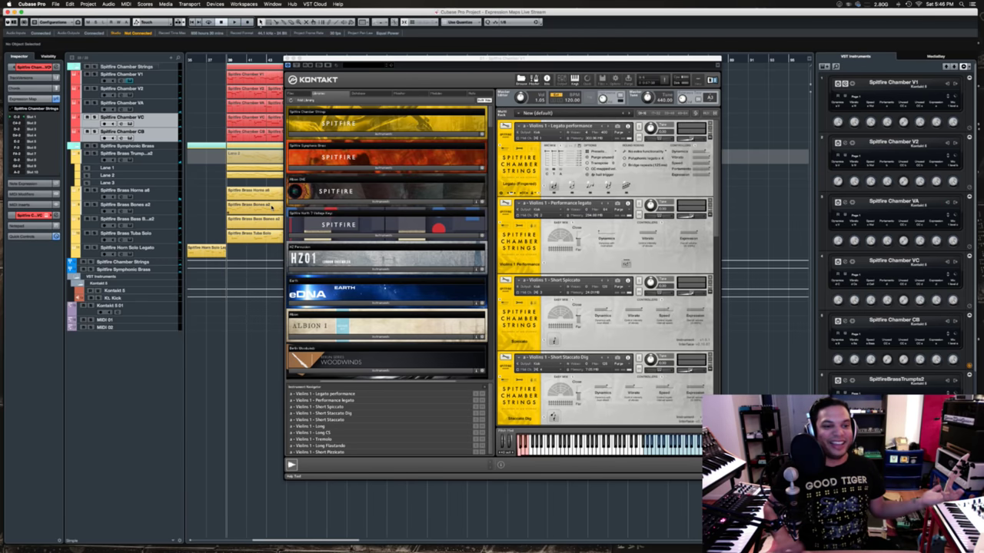
- Select only the Spitfire Chamber VC track, and switch to Wirecast to check the stream's audio sources
{"action": "key", "text": "Up"}
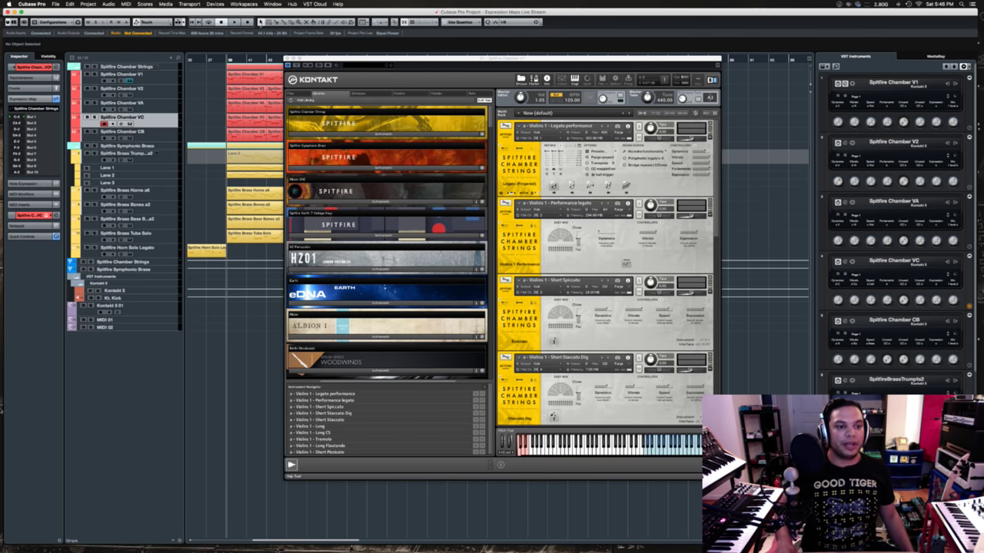
{"action": "left_click", "coordinate": [15, 345]}
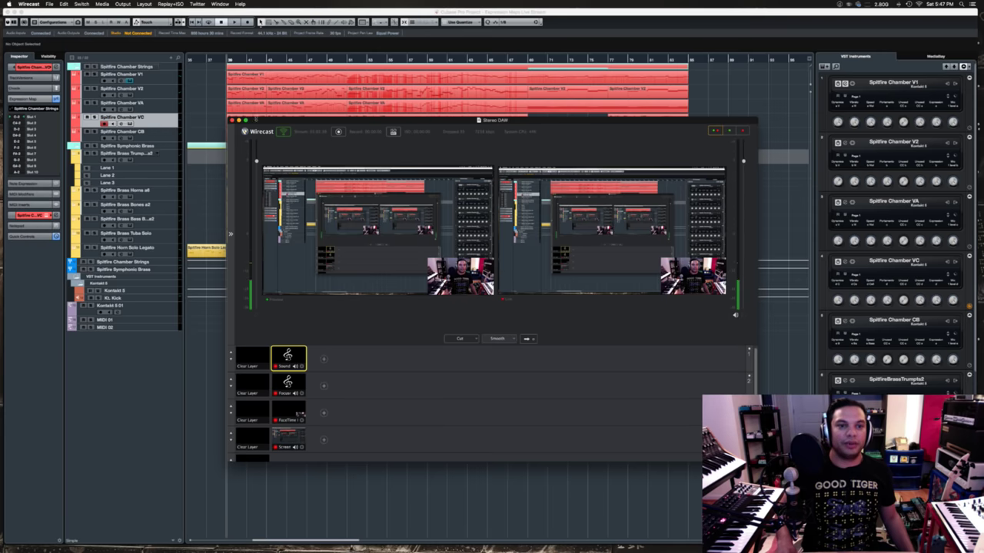